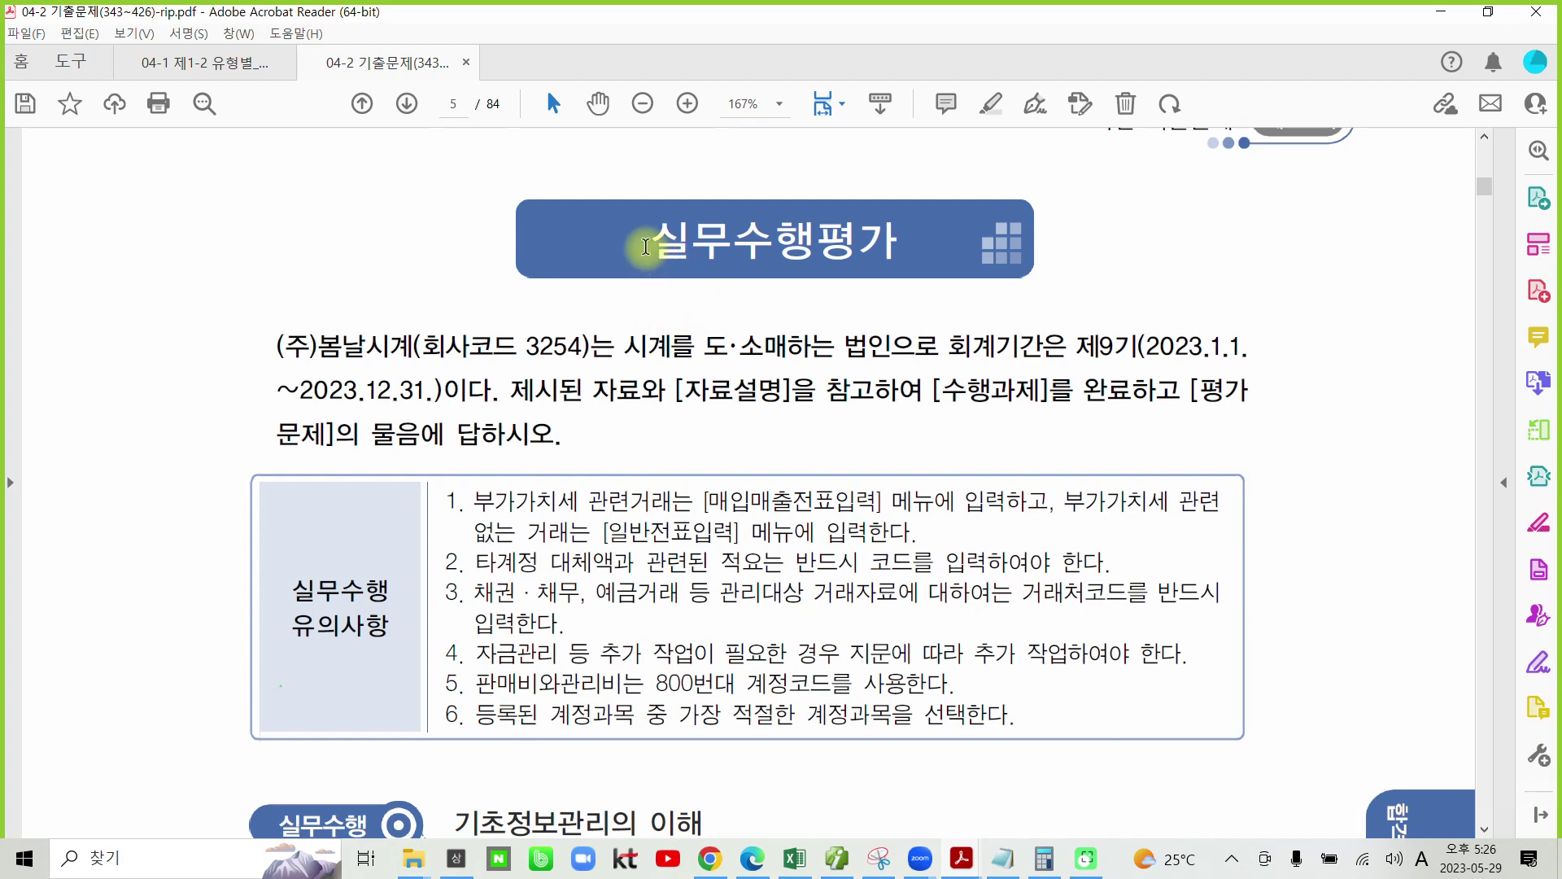
# Highlight the title 실무수행평가, the company name (주)봄날시계 and the phrase 시계를 도·소매하는 법인으로 회계기간은 in the introduction
pyautogui.moveTo(639, 244); pyautogui.dragTo(891, 246)
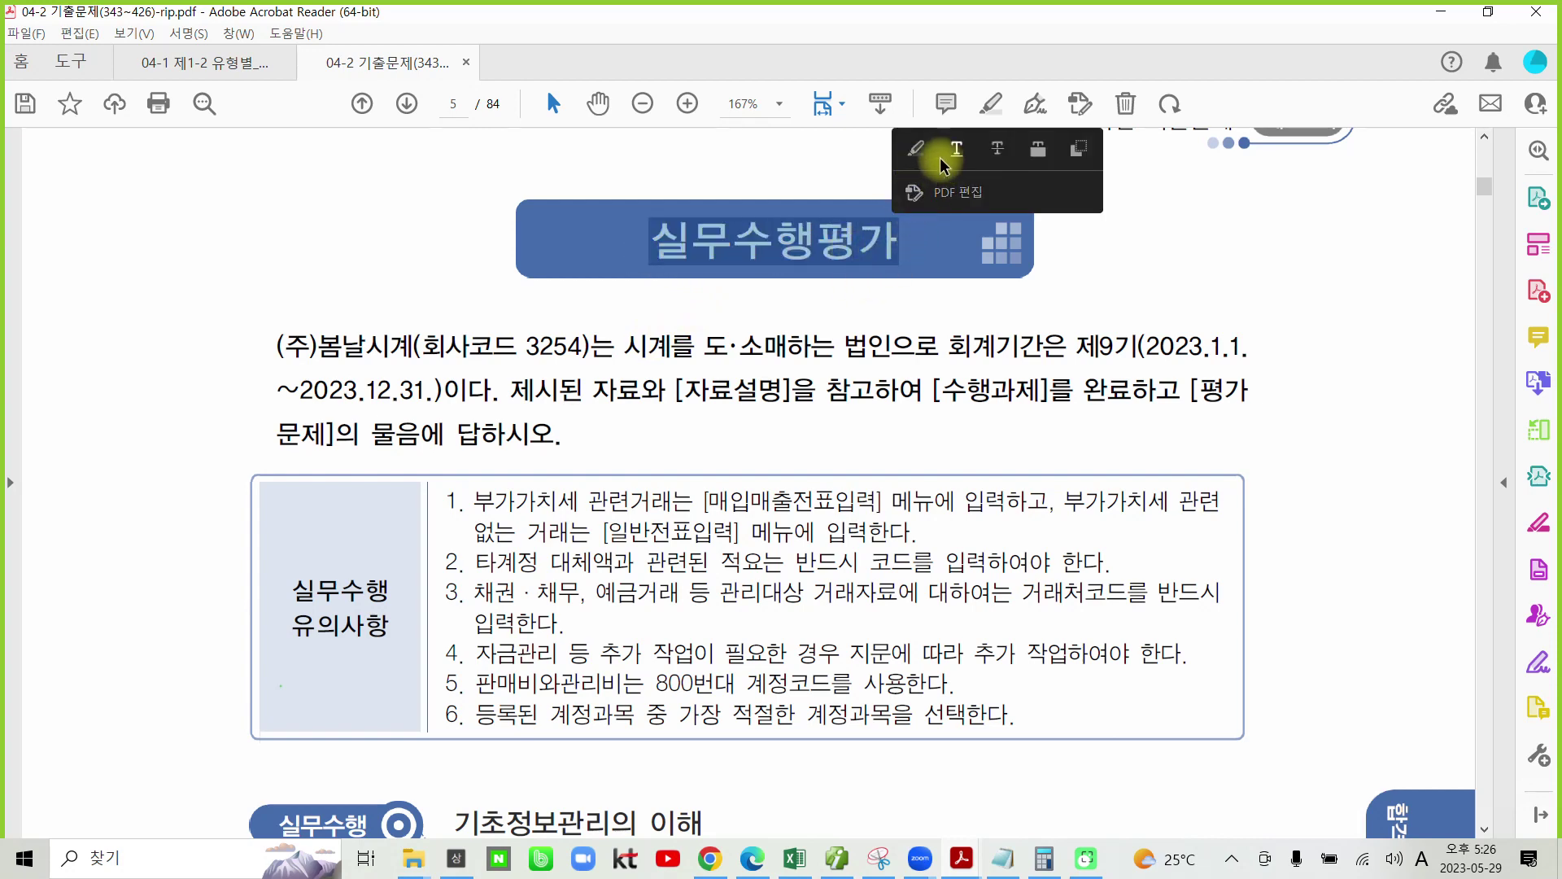
pyautogui.click(917, 149)
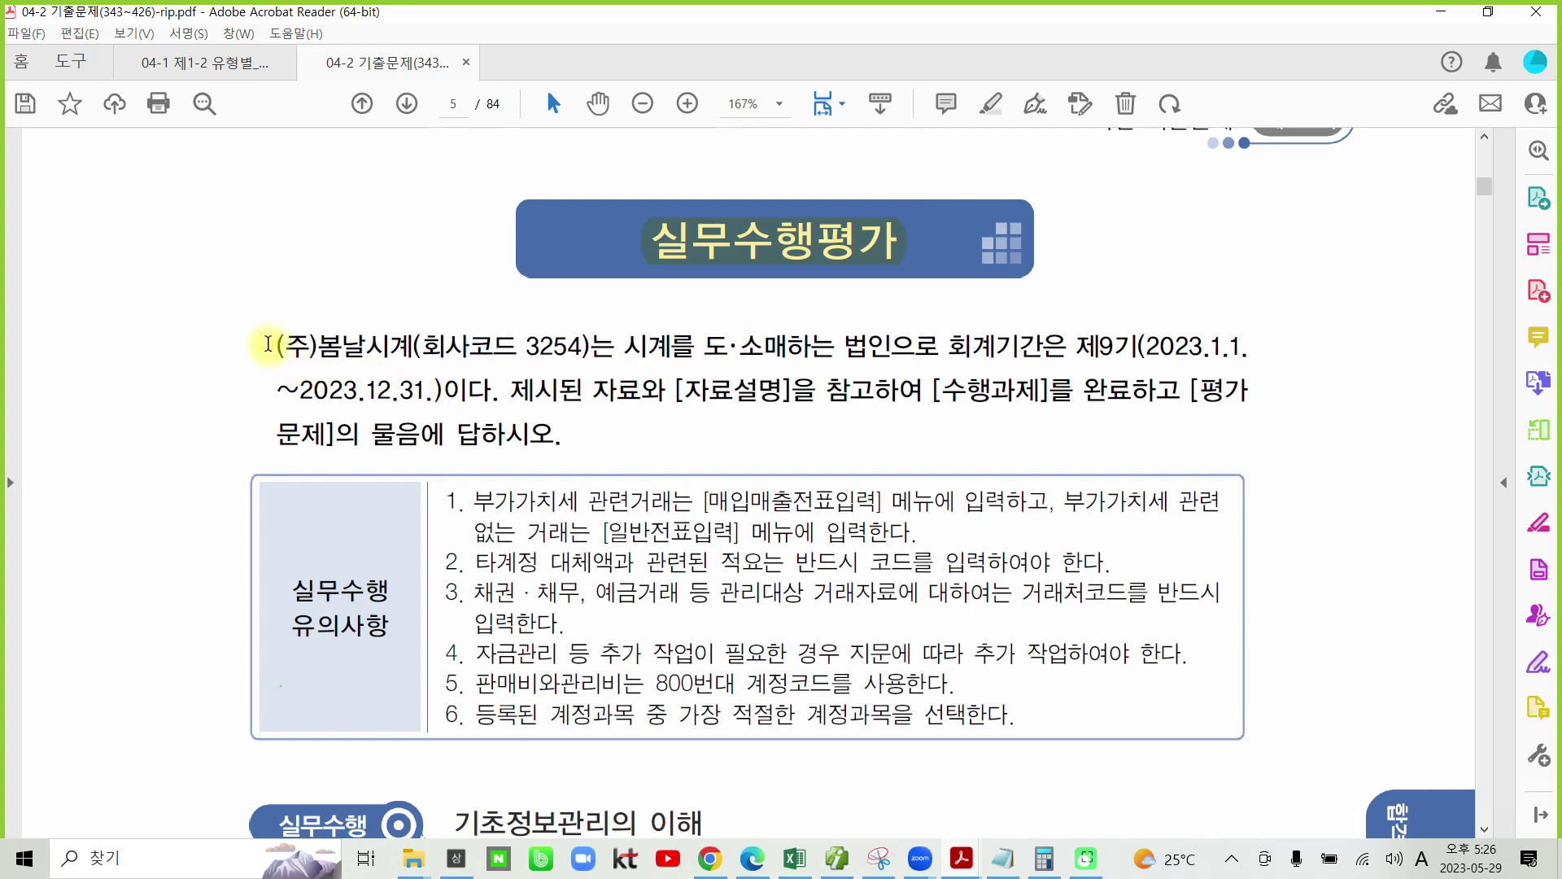
pyautogui.moveTo(276, 346); pyautogui.dragTo(446, 343)
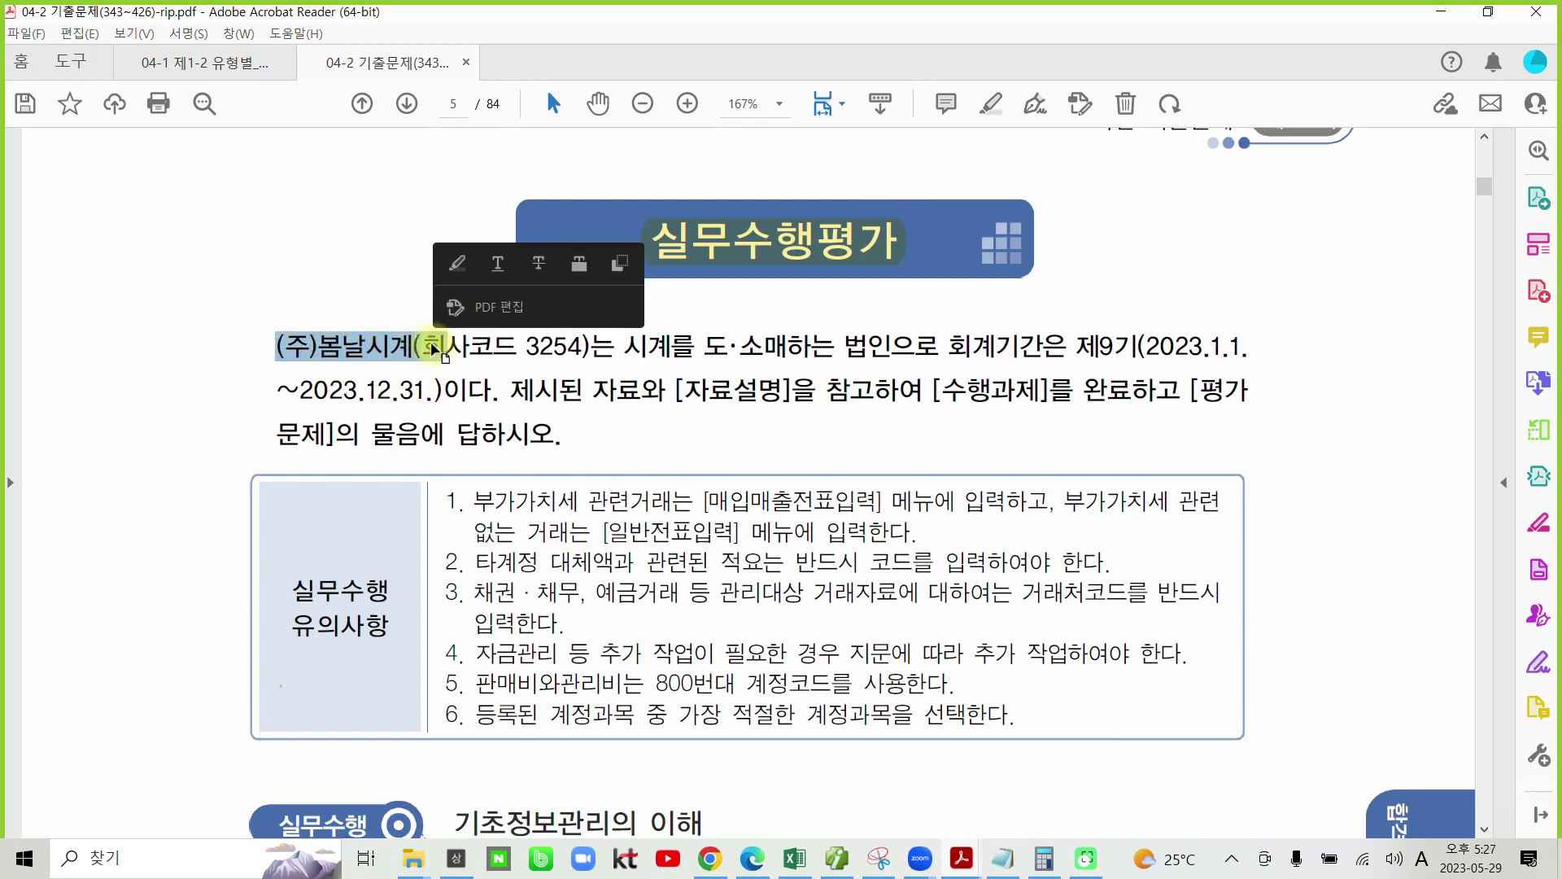
pyautogui.click(451, 262)
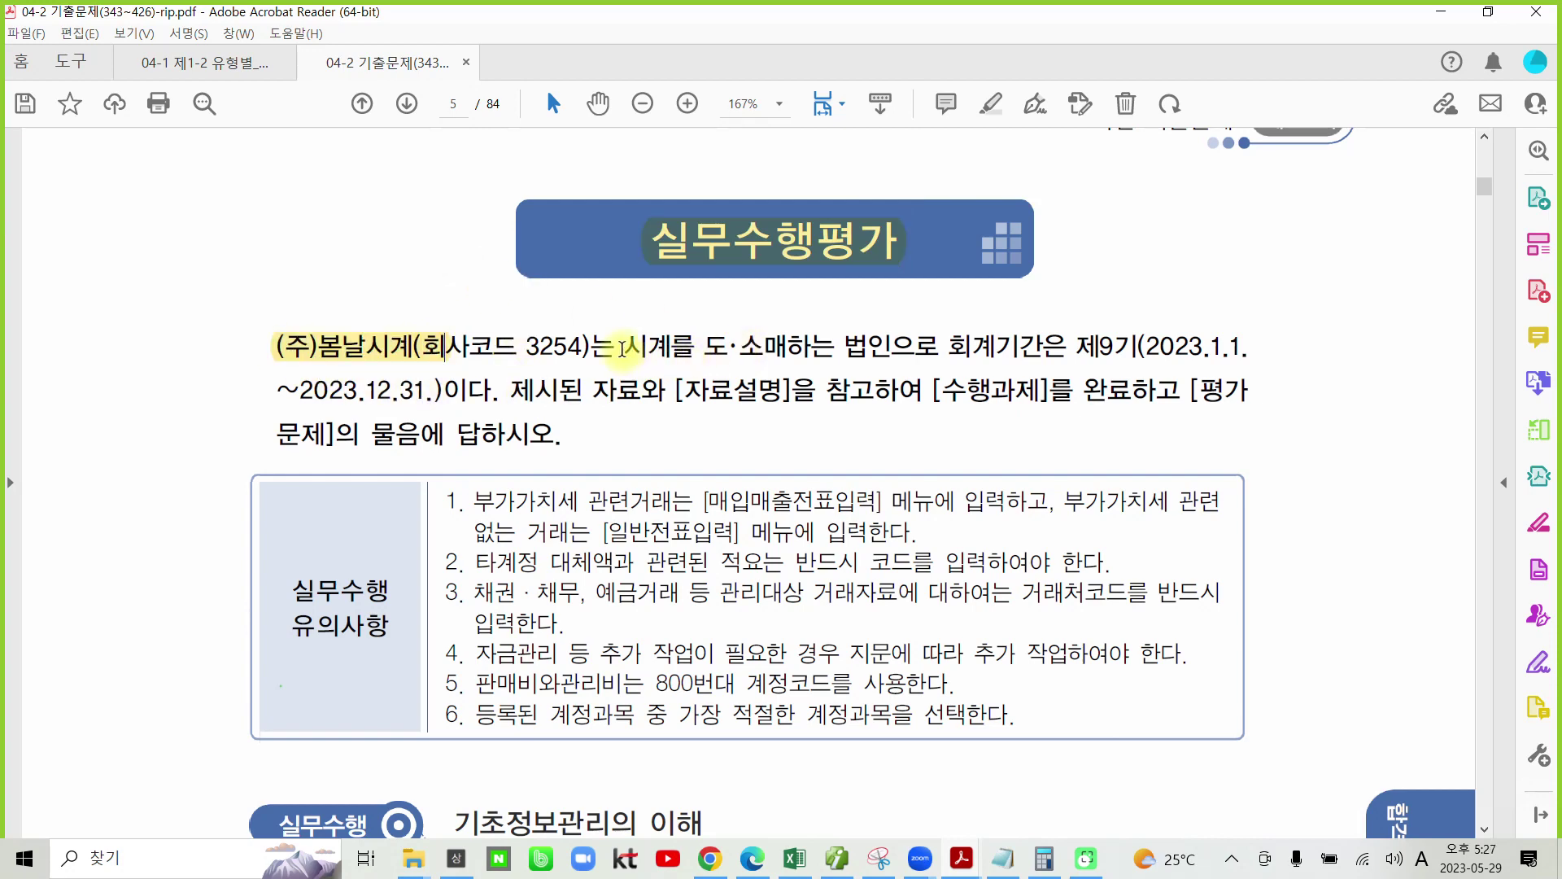
pyautogui.moveTo(624, 346); pyautogui.dragTo(985, 340)
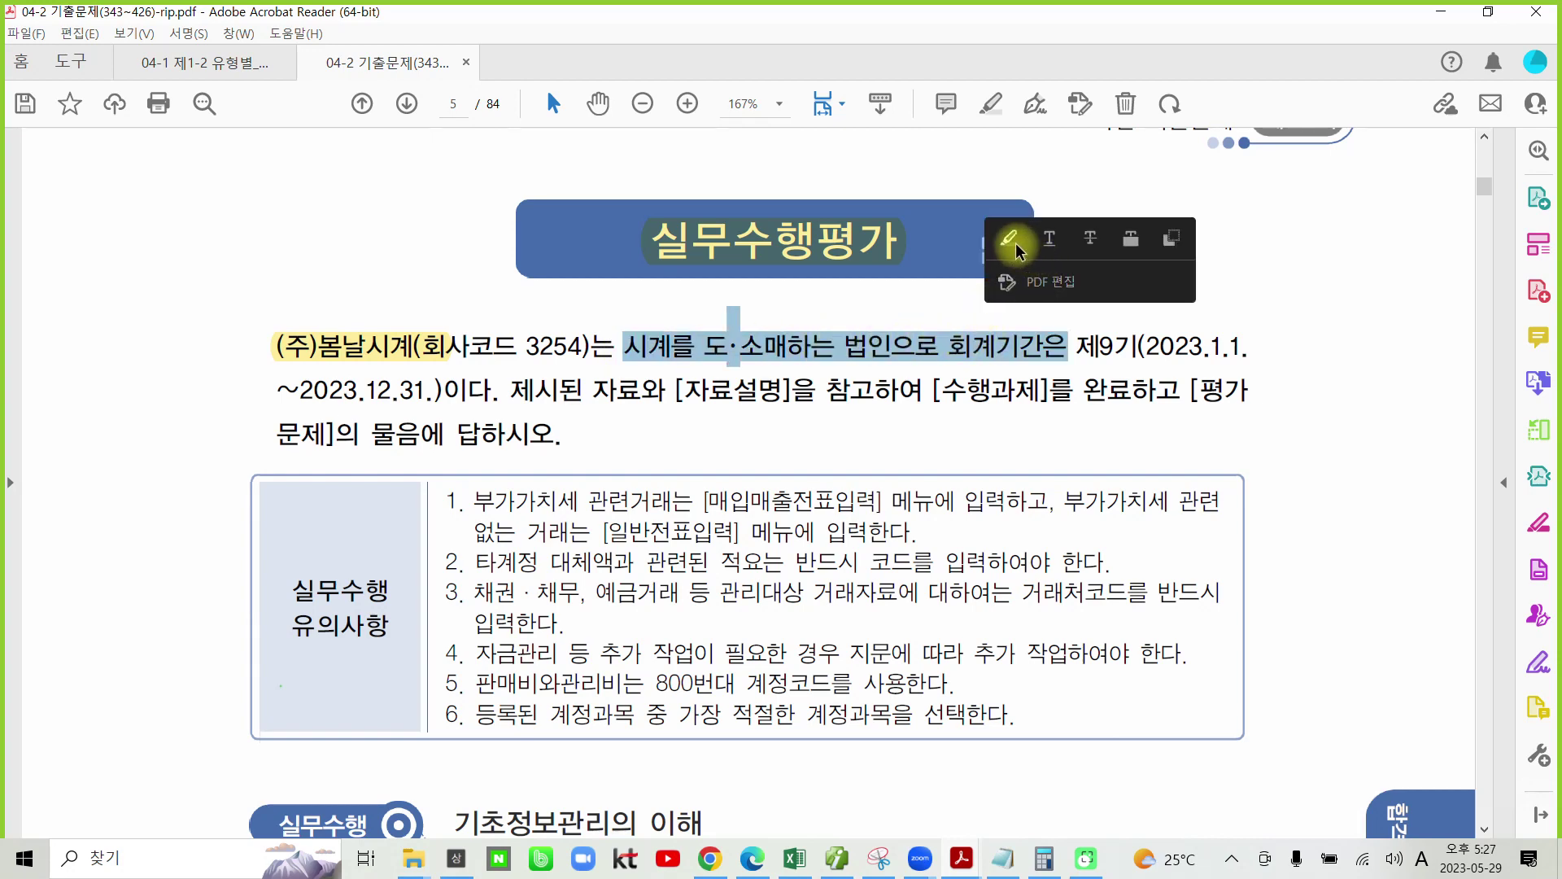
pyautogui.click(1013, 257)
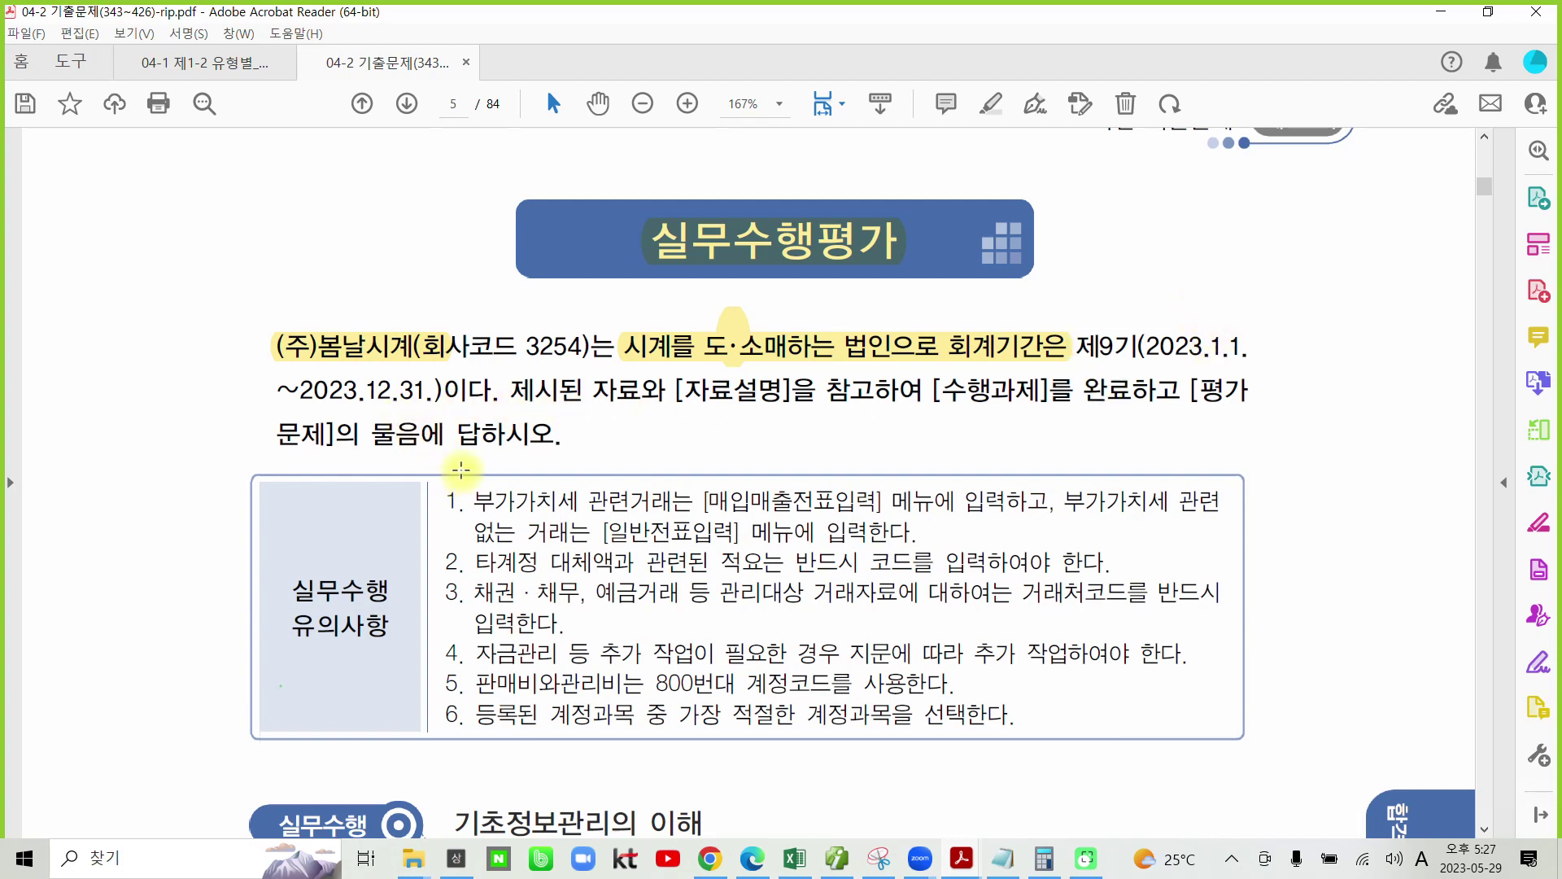
# Circle the 실무수행 유의사항 label and its six notes in freehand ink, and clear the ink
pyautogui.scroll(-5, 663, 465)
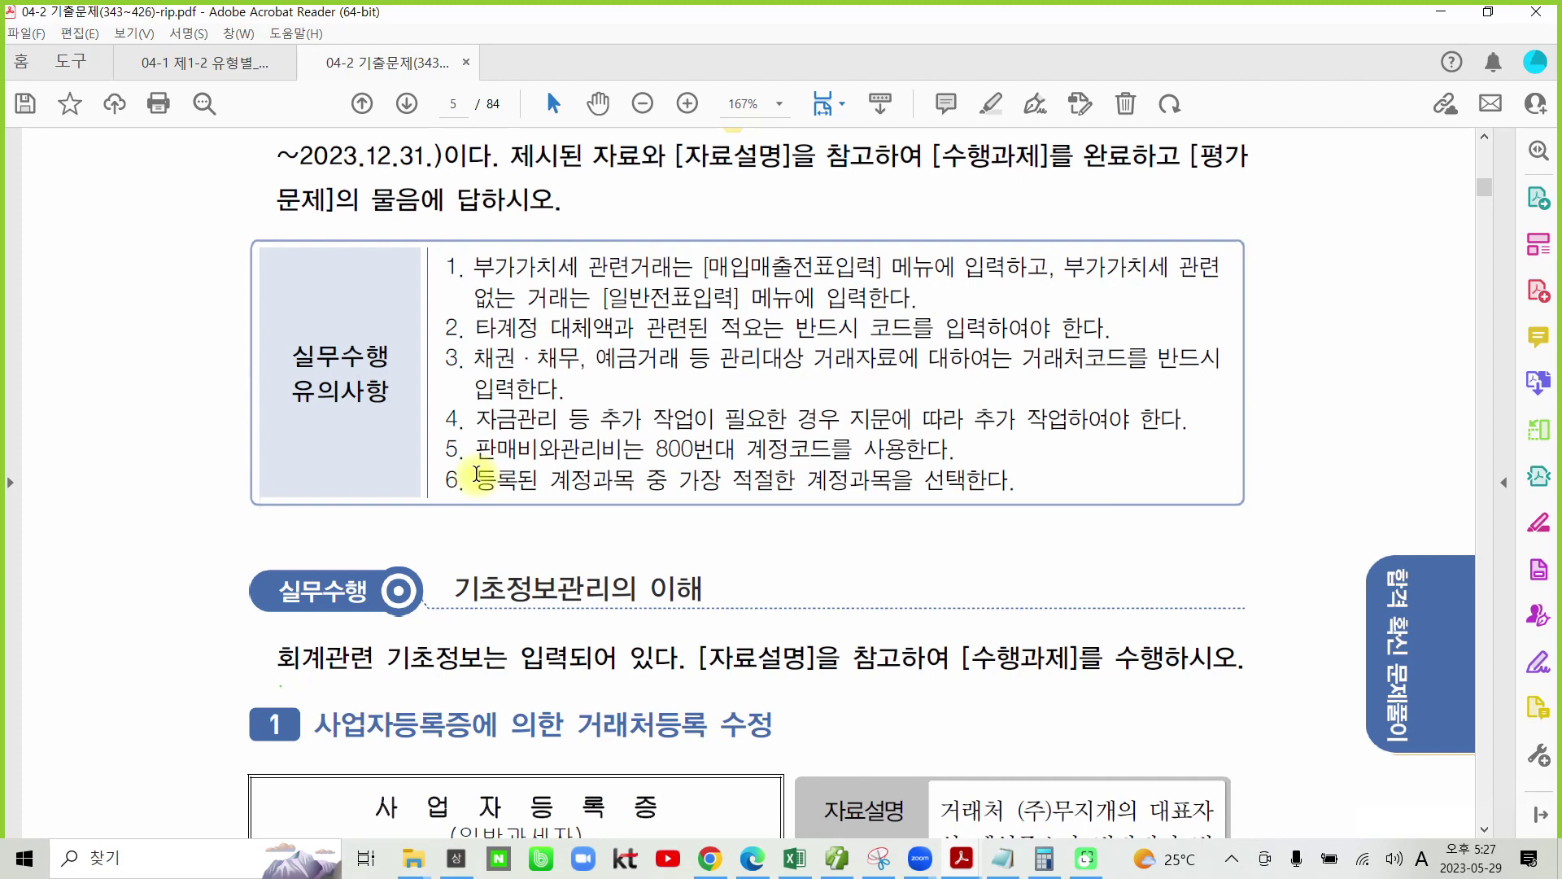
pyautogui.moveTo(349, 479)
pyautogui.mouseDown()
pyautogui.moveTo(214, 358)
pyautogui.moveTo(391, 443)
pyautogui.mouseUp()
pyautogui.moveTo(373, 489); pyautogui.dragTo(462, 225)
pyautogui.moveTo(389, 341)
pyautogui.mouseDown()
pyautogui.moveTo(1056, 500)
pyautogui.moveTo(651, 210)
pyautogui.moveTo(451, 264)
pyautogui.mouseUp()
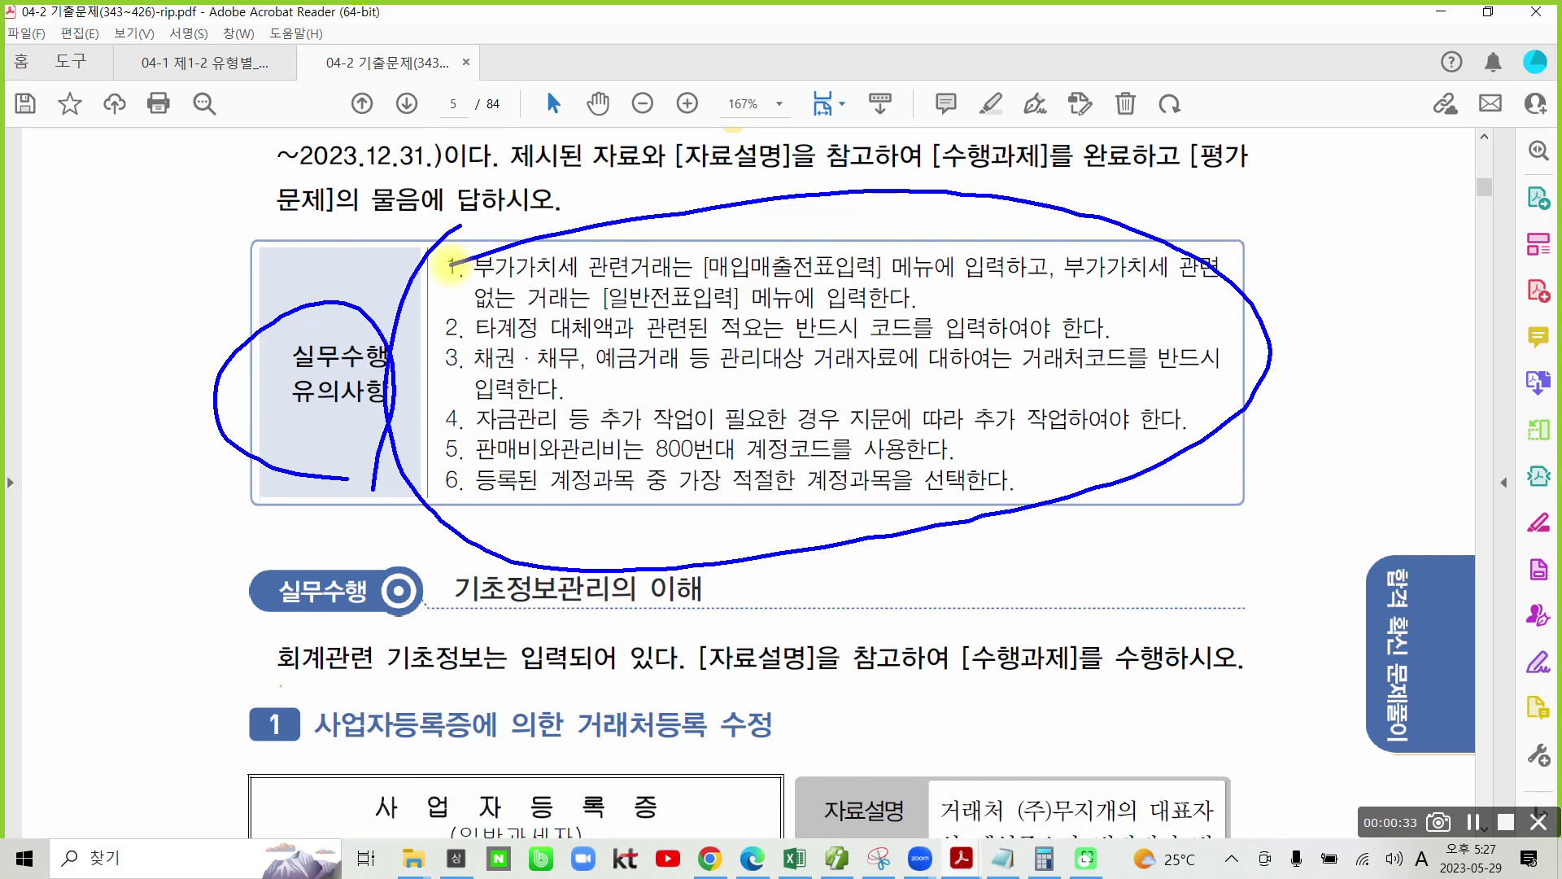
pyautogui.press('Escape')
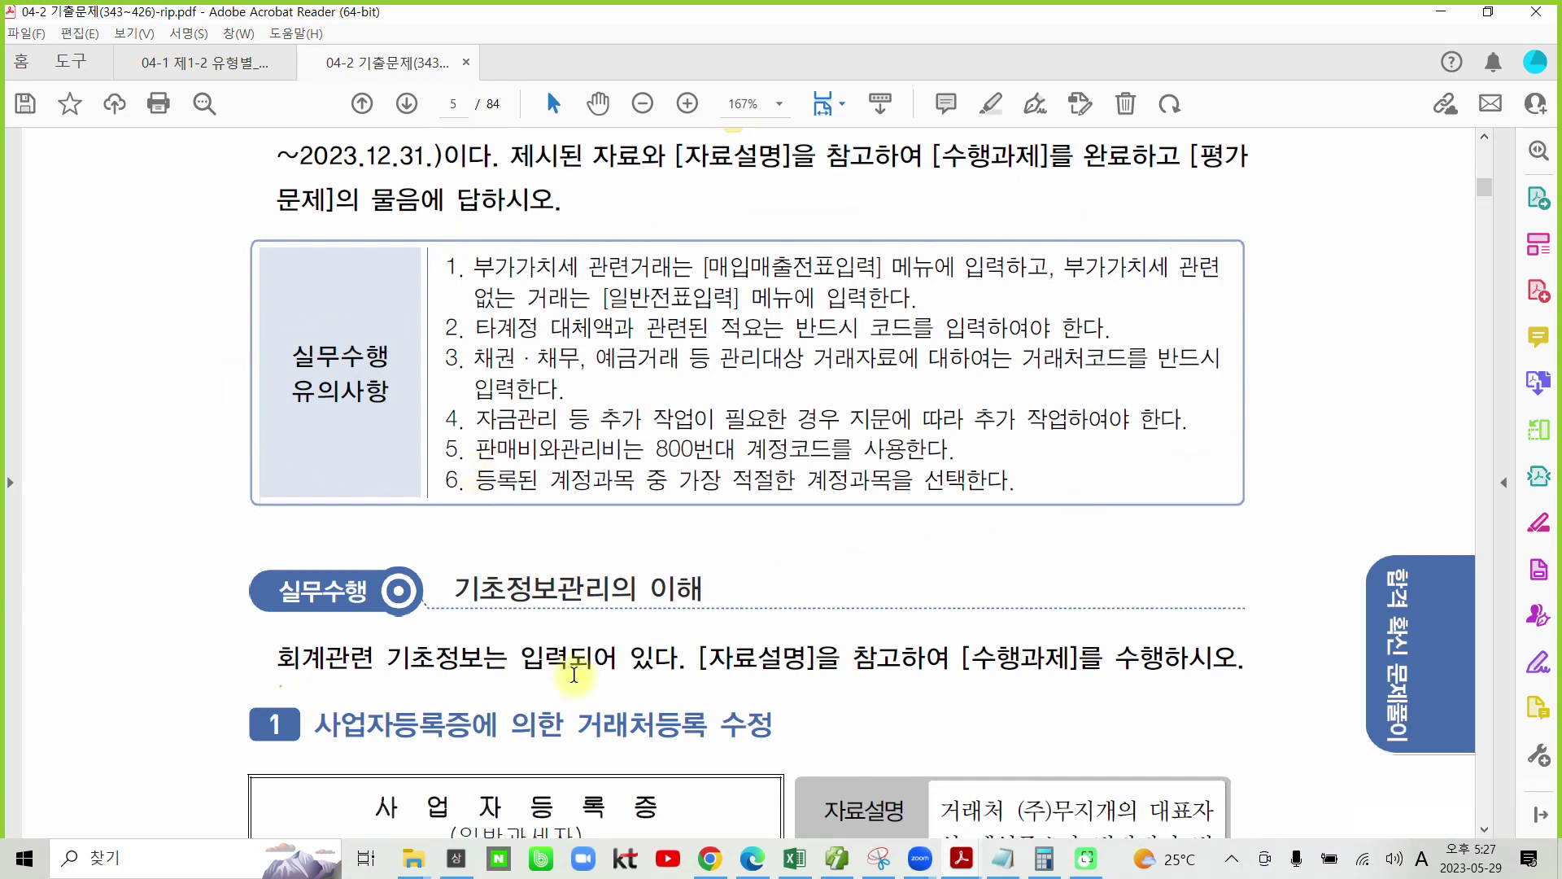
# Highlight the section heading 기초정보관리의 이해 and the words 거래처등록 수정 in the heading of problem 1
pyautogui.scroll(-4, 561, 732)
pyautogui.moveTo(452, 353); pyautogui.dragTo(682, 352)
pyautogui.click(703, 277)
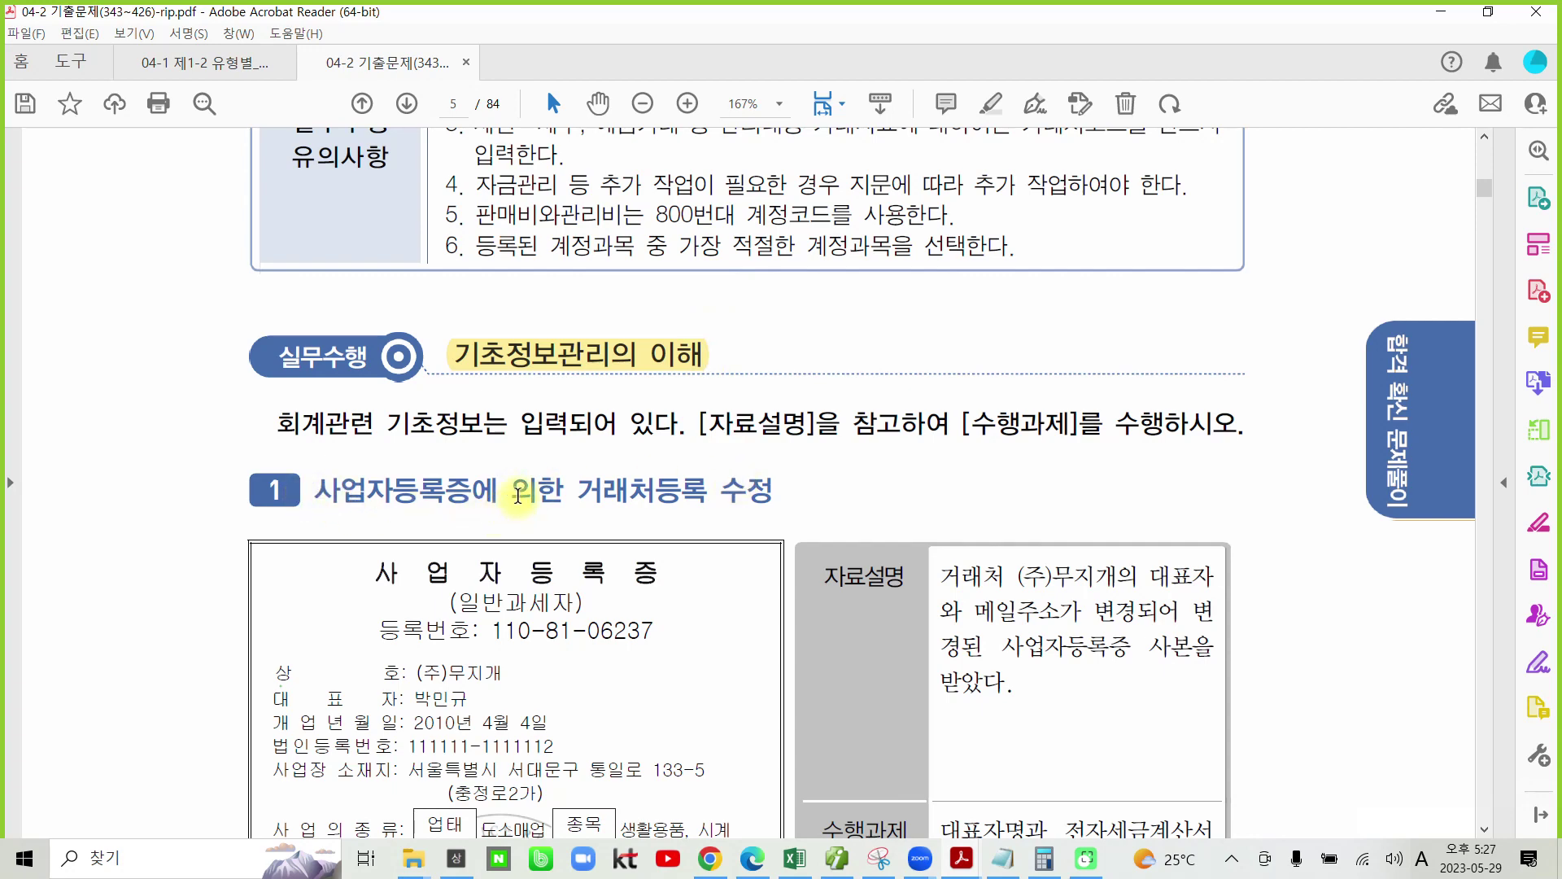
pyautogui.moveTo(580, 490); pyautogui.dragTo(749, 492)
pyautogui.click(1014, 680)
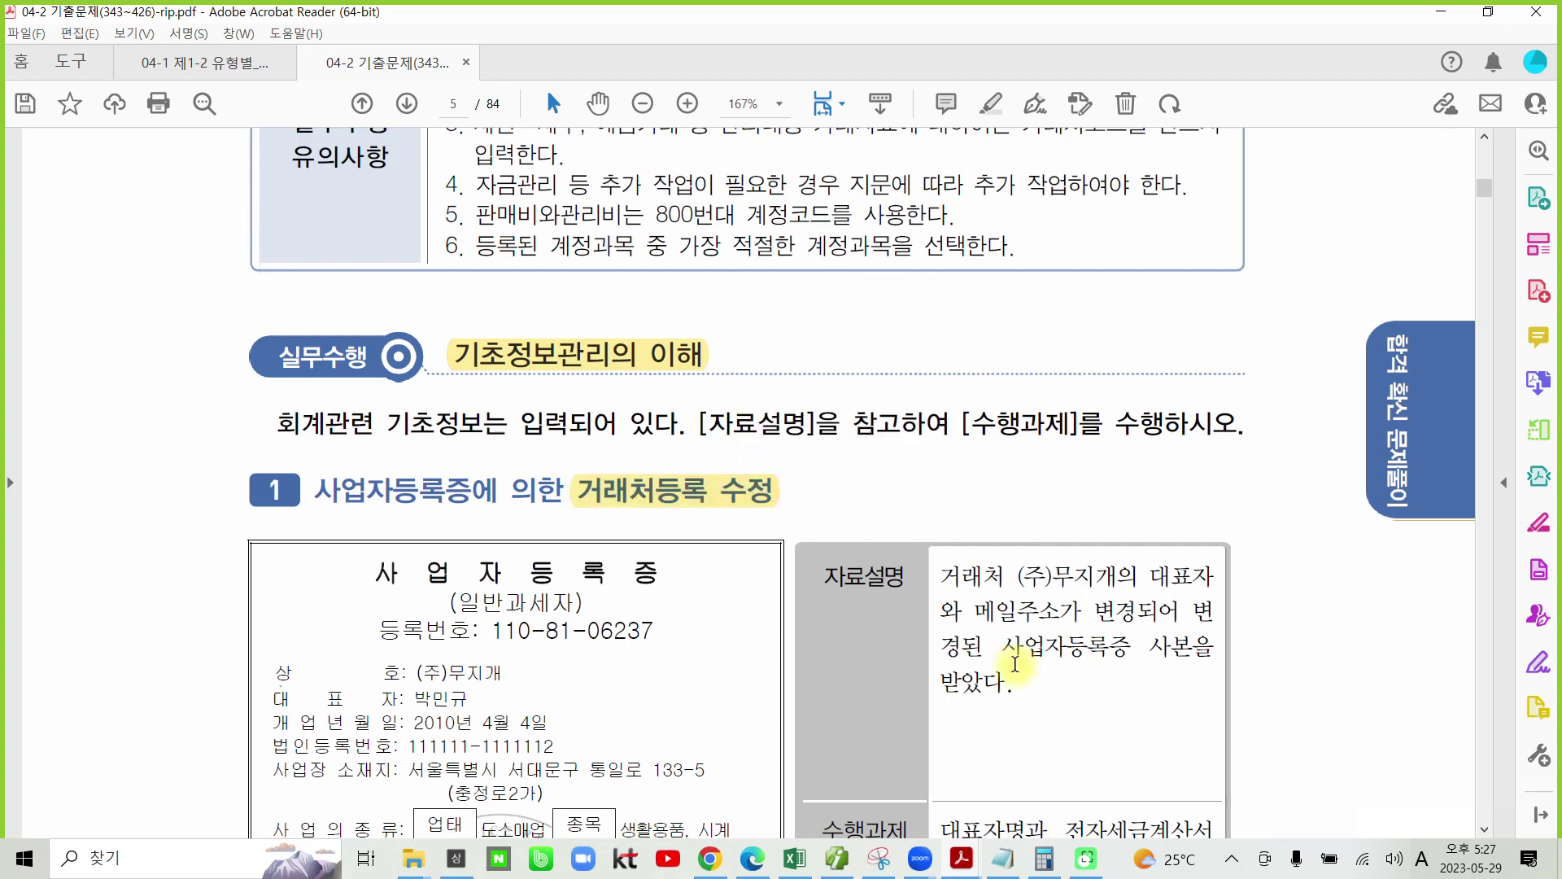
# Circle the 자료설명 and 수행과제 labels beside the business registration certificate in freehand ink, and clear the ink
pyautogui.scroll(-2, 1015, 688)
pyautogui.scroll(-1, 1014, 697)
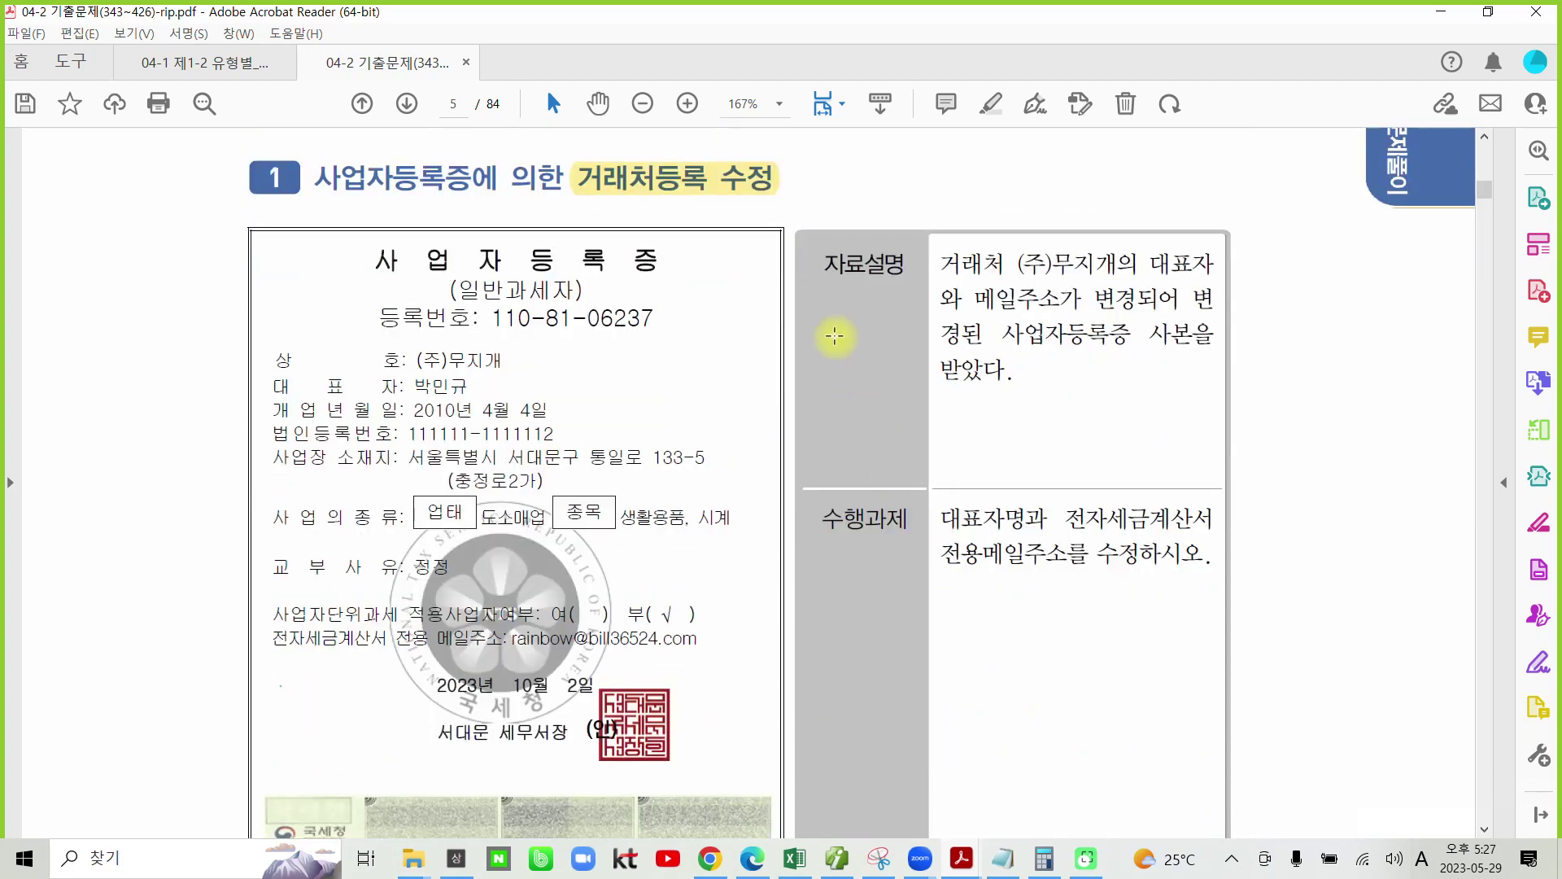
pyautogui.moveTo(810, 332)
pyautogui.mouseDown()
pyautogui.moveTo(830, 203)
pyautogui.moveTo(856, 323)
pyautogui.mouseUp()
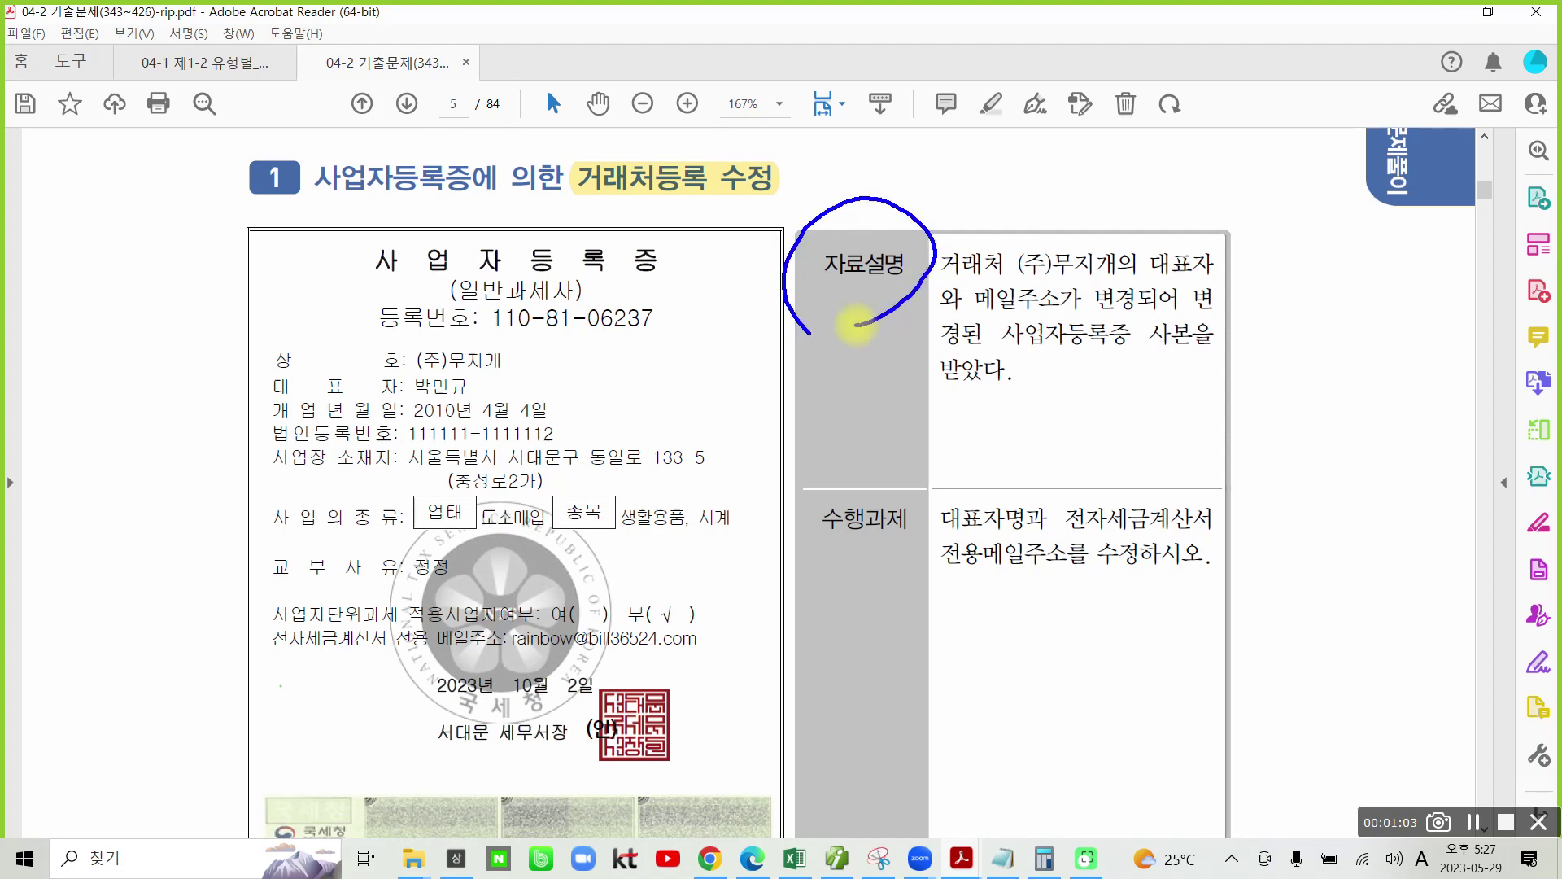
pyautogui.moveTo(899, 606)
pyautogui.mouseDown()
pyautogui.moveTo(823, 474)
pyautogui.moveTo(895, 616)
pyautogui.mouseUp()
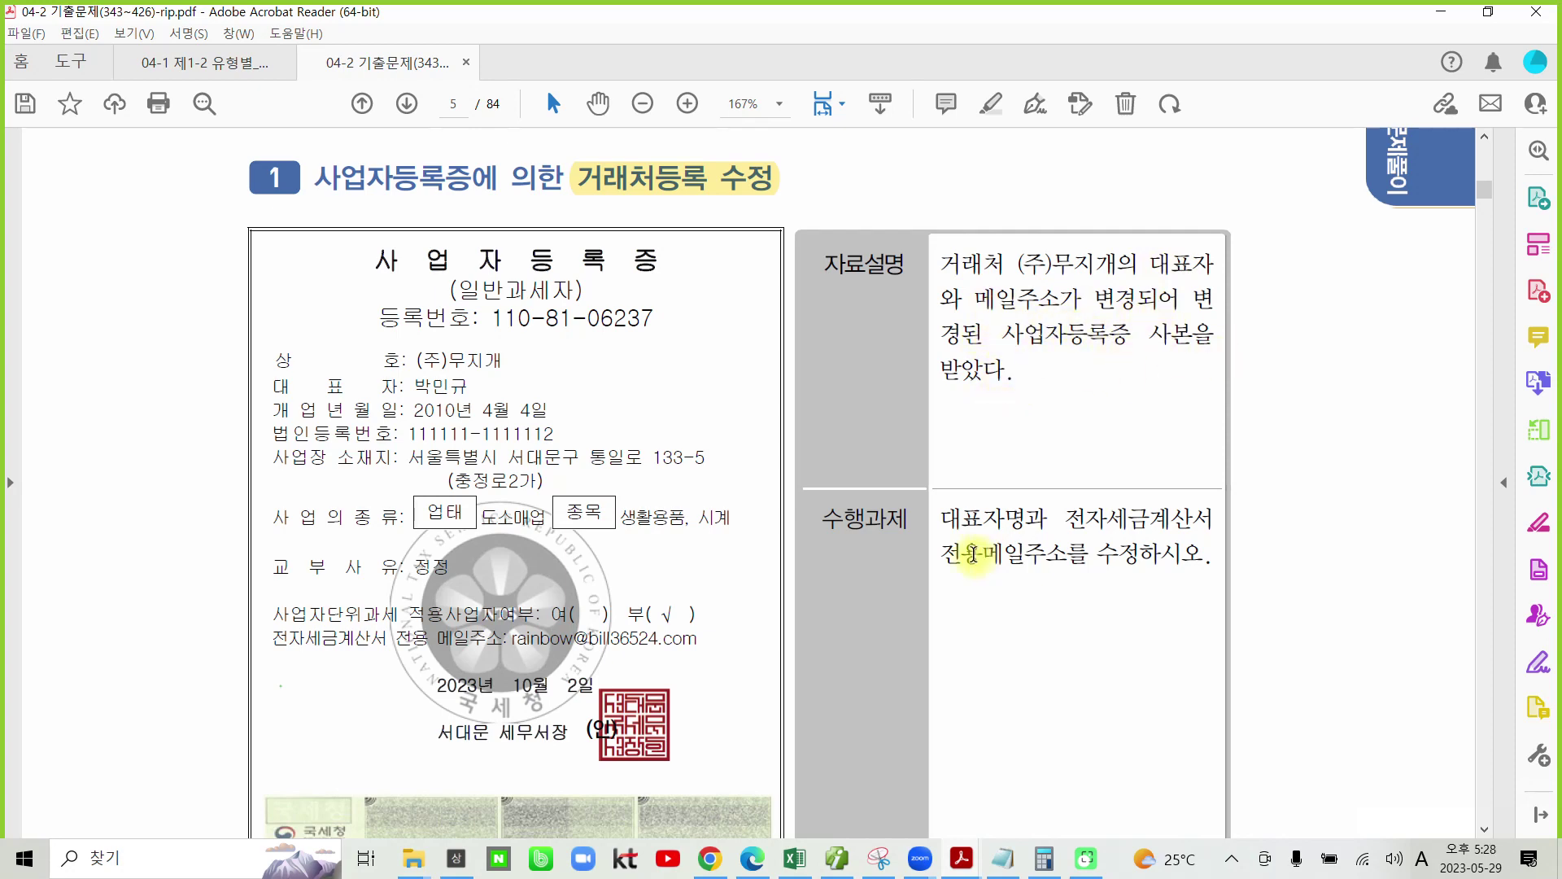
# Highlight 표자명 and 전용메일주 in the 수행과제 text of problem 1
pyautogui.moveTo(963, 519); pyautogui.dragTo(1027, 519)
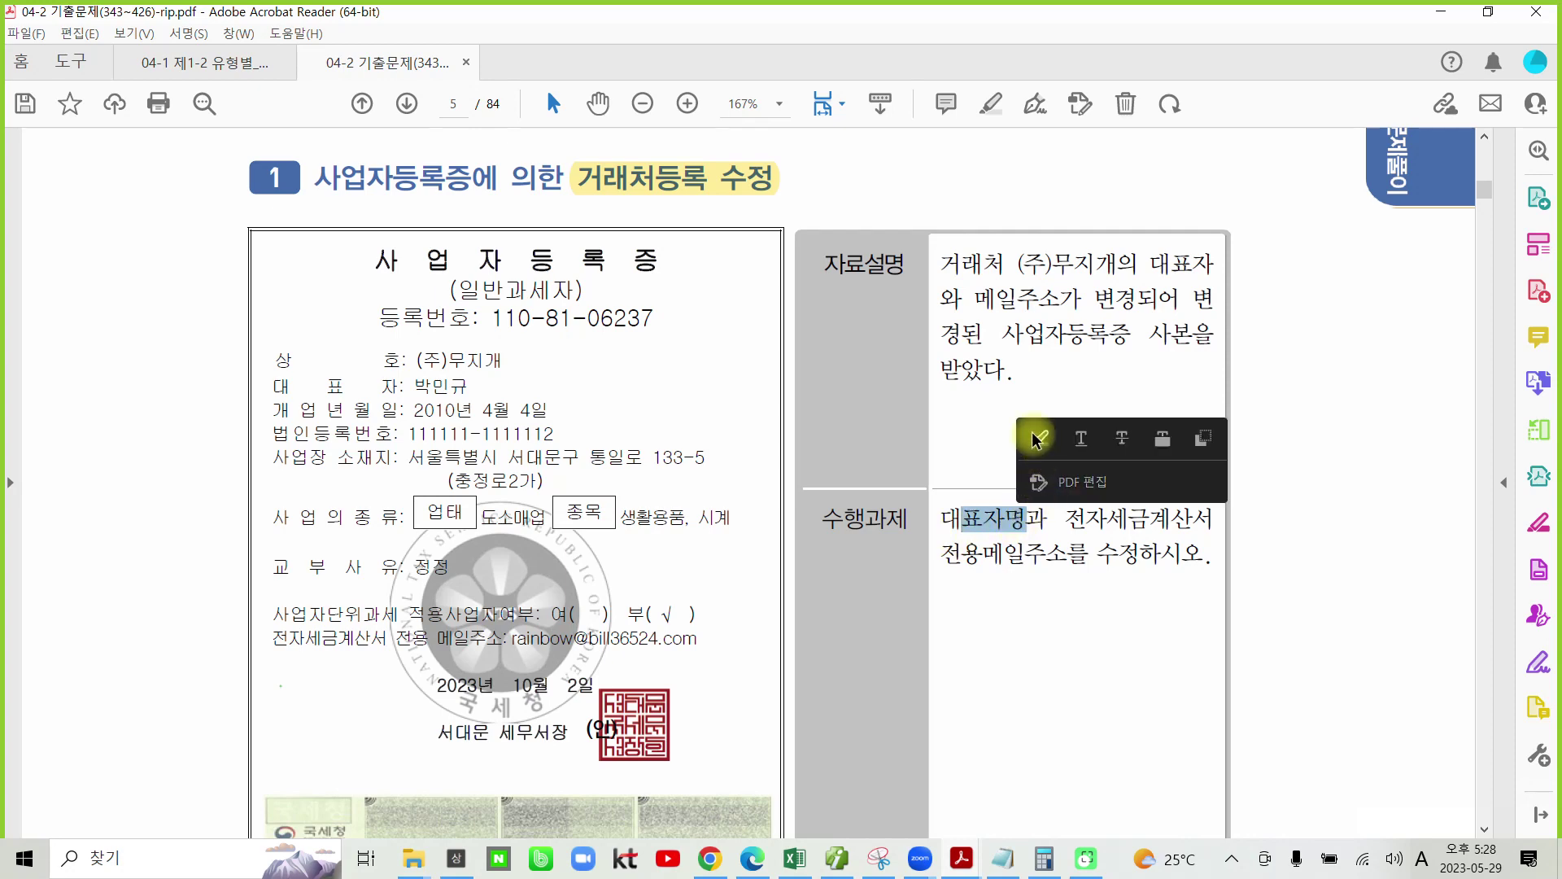
pyautogui.click(1038, 440)
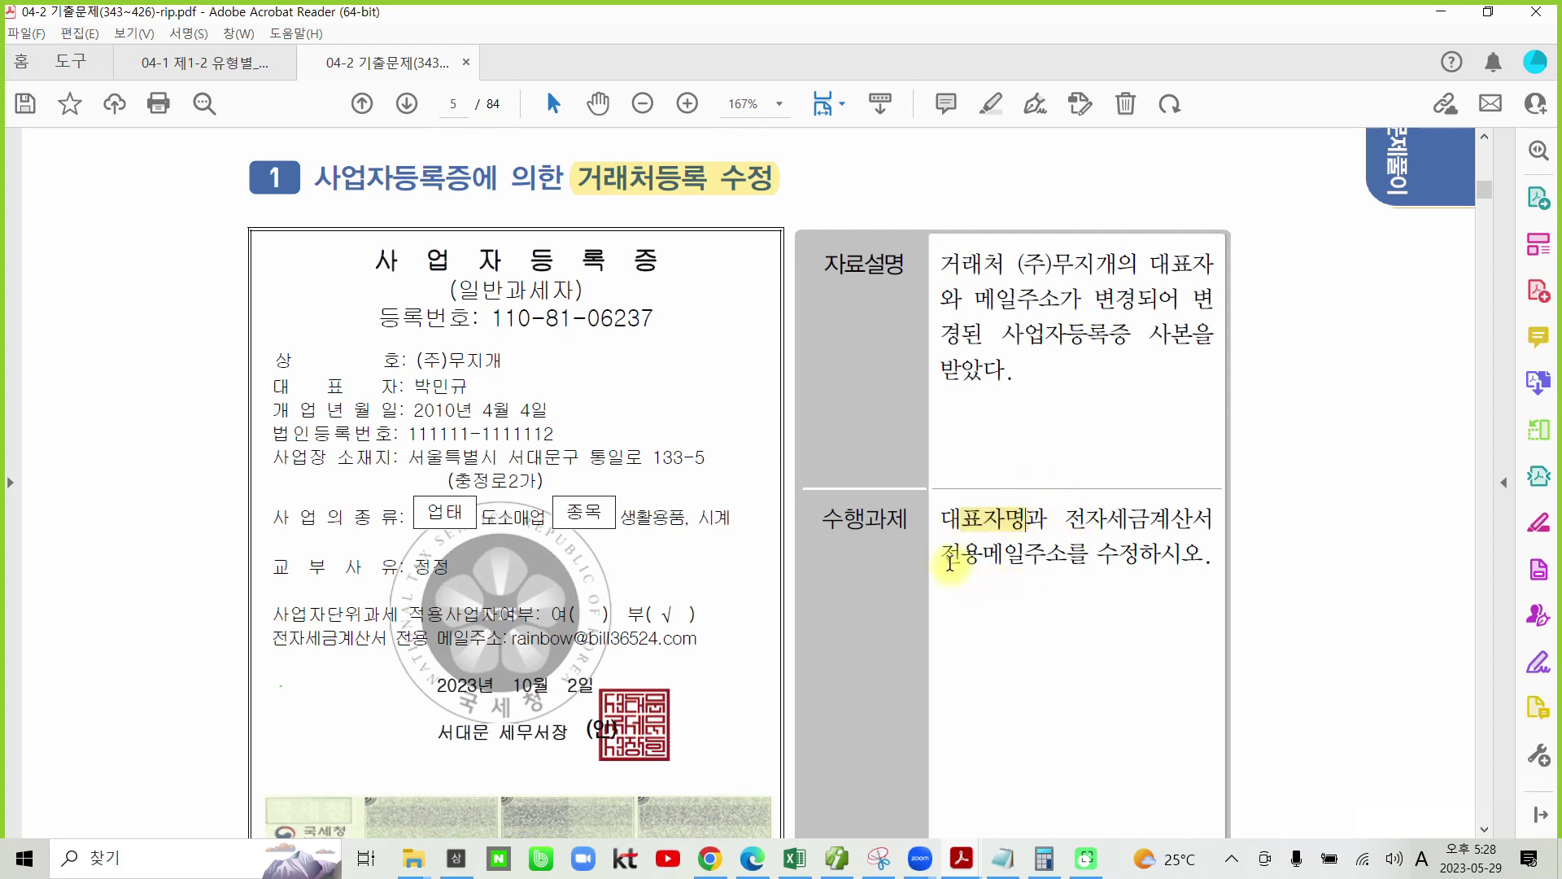
pyautogui.moveTo(944, 557); pyautogui.dragTo(1047, 556)
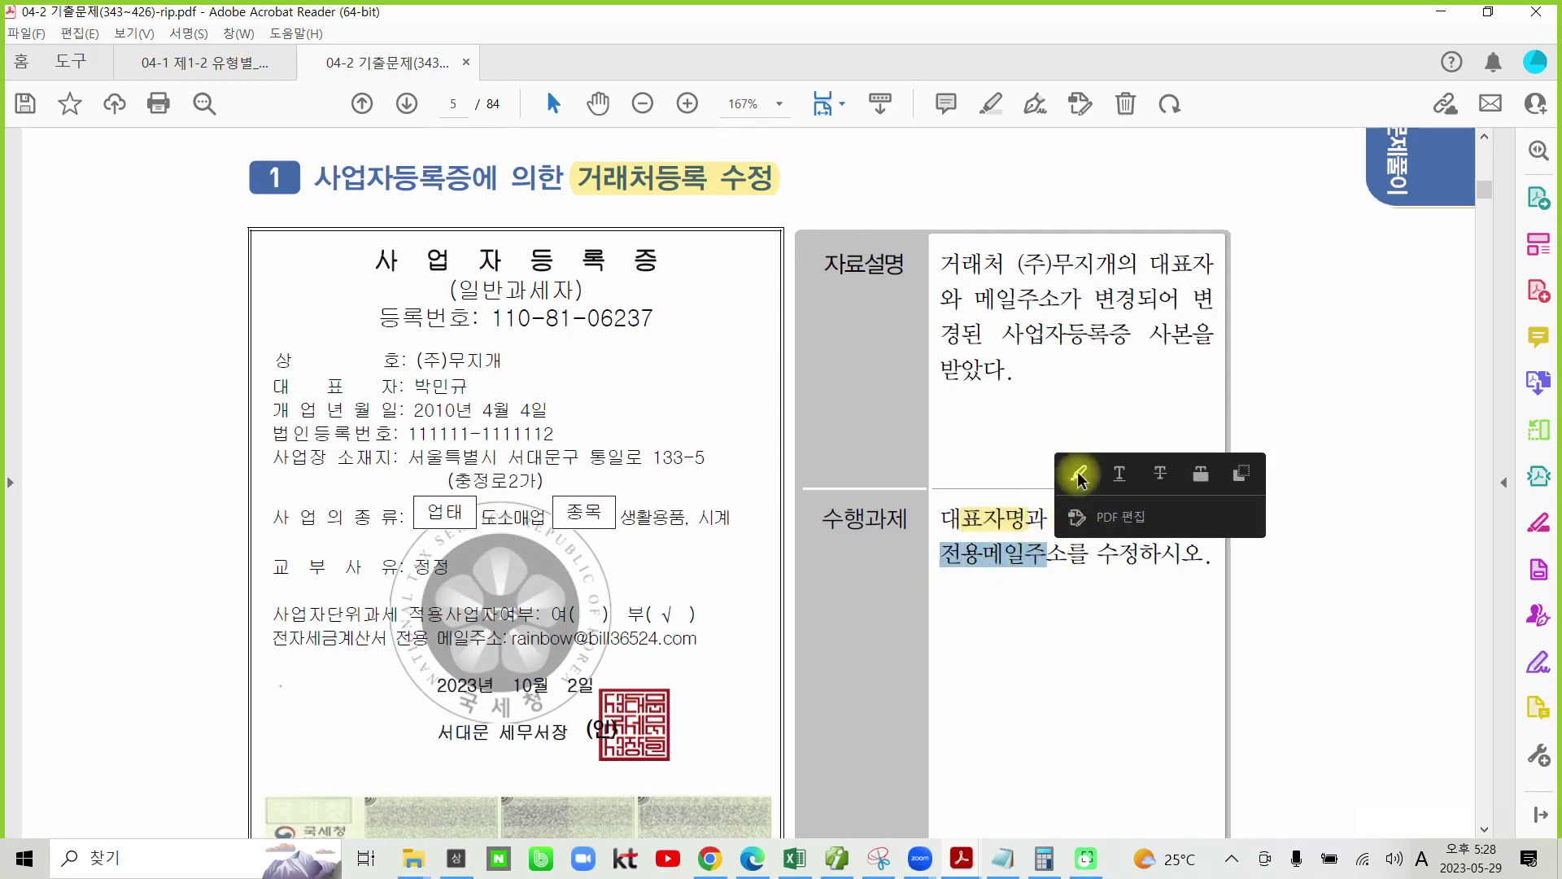
pyautogui.click(1079, 477)
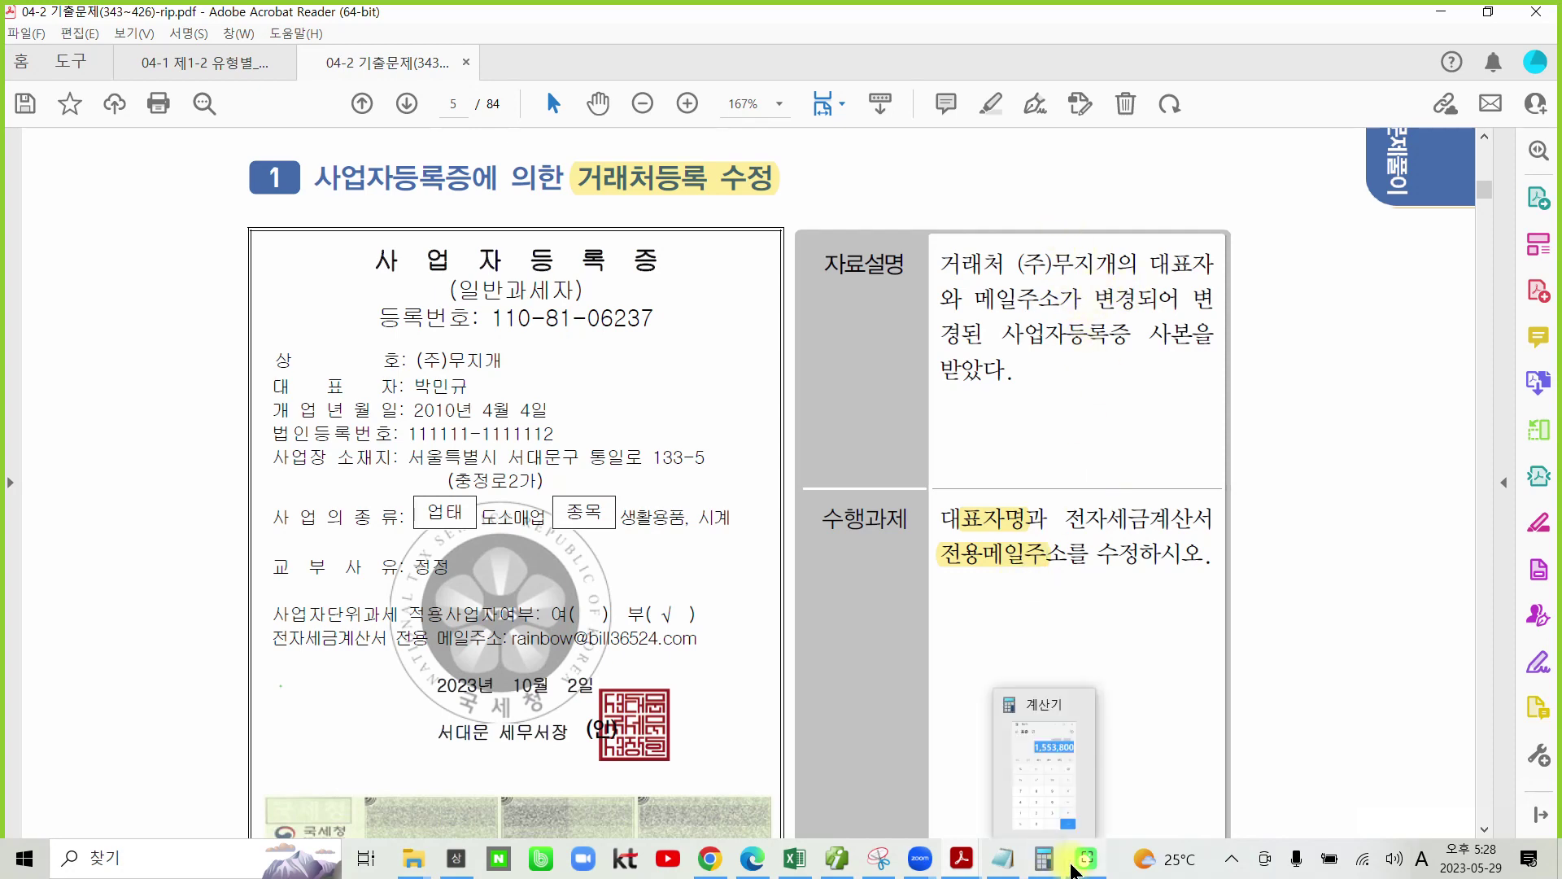
# Switch to the 실무교육용 accounting program and open 거래처등록
pyautogui.moveTo(968, 868)
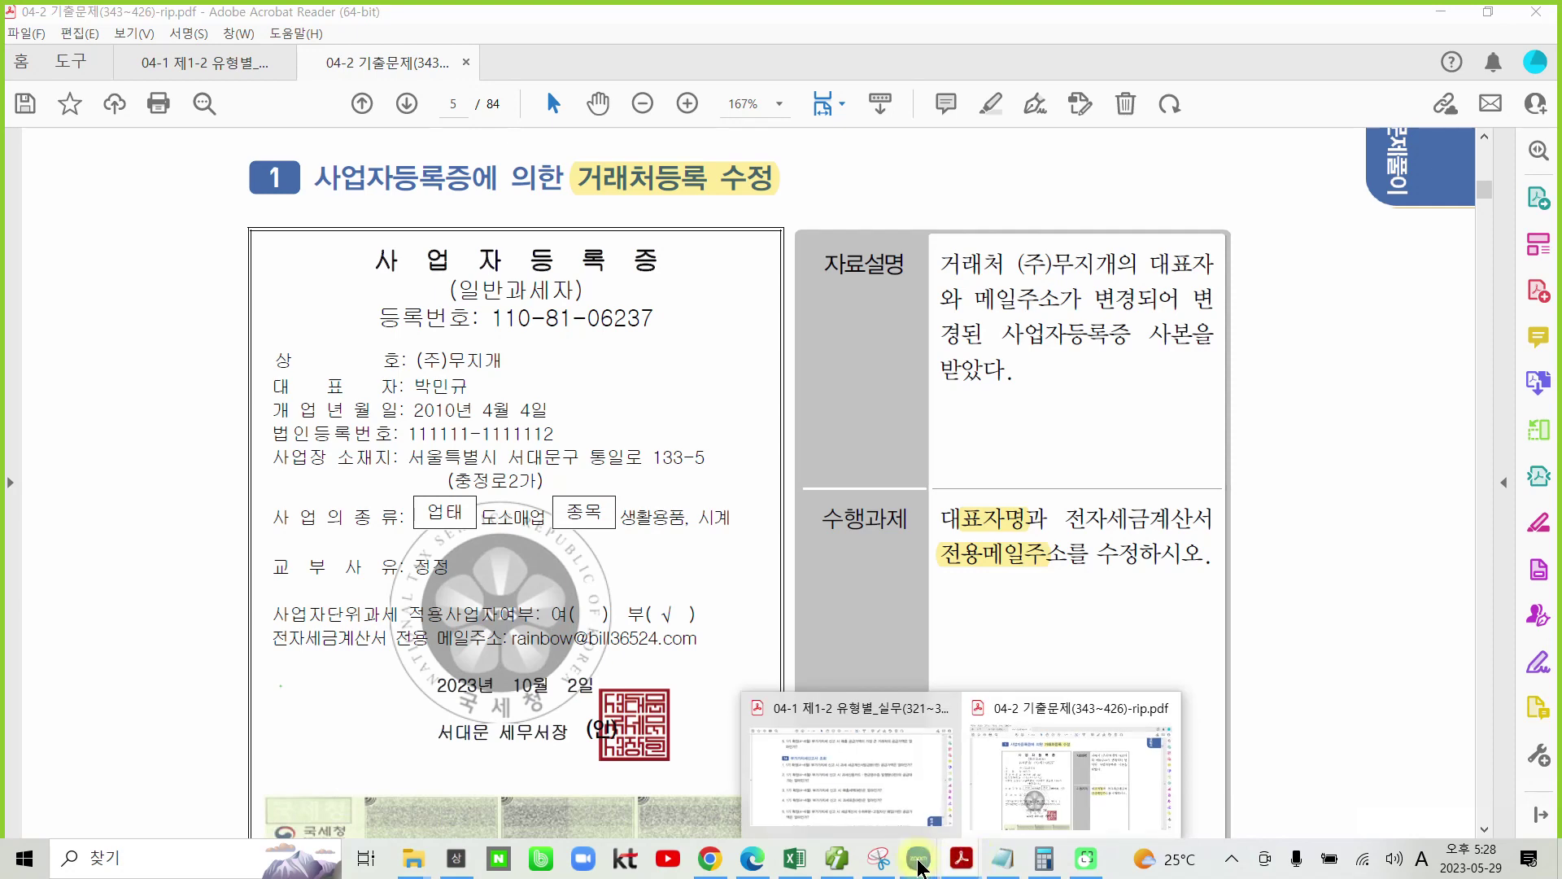
pyautogui.click(843, 863)
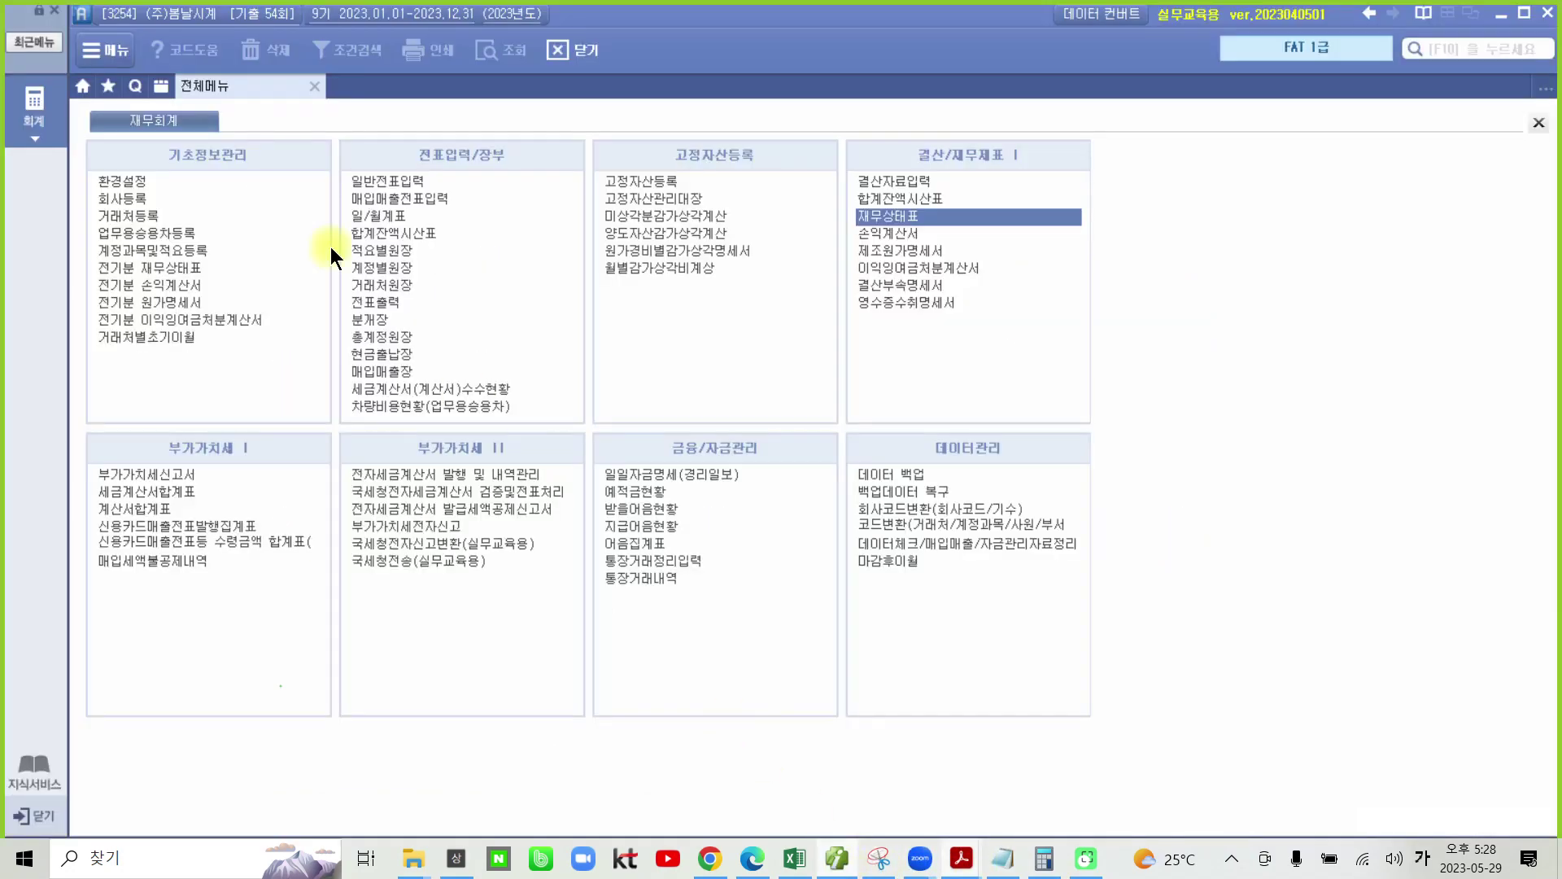
pyautogui.click(133, 216)
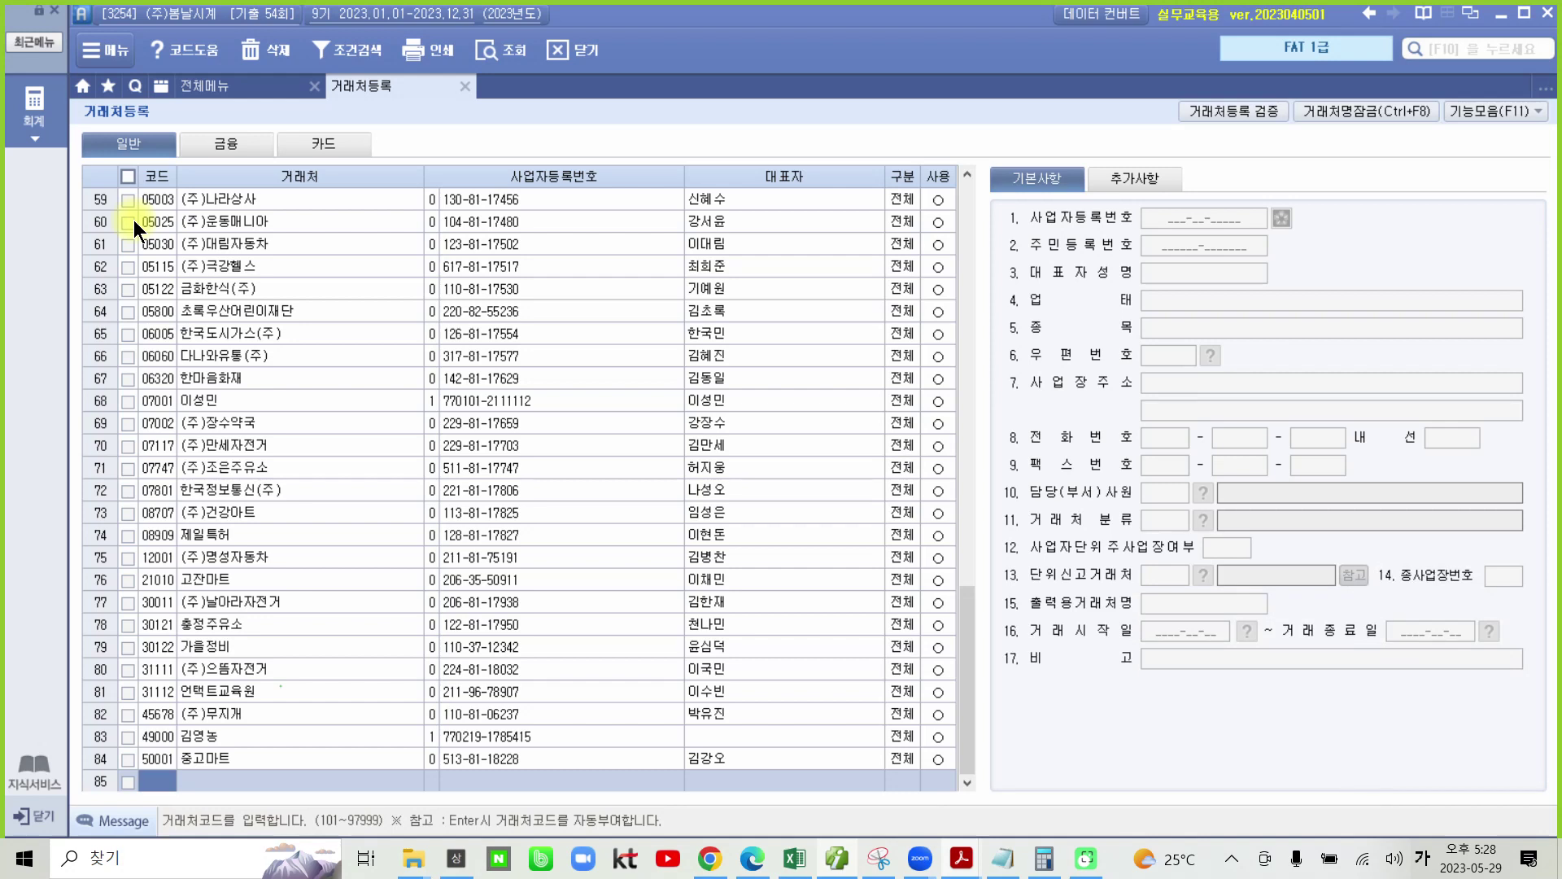
# Search the customer list for 무지개 to select (주)무지개, and close the search dialog
pyautogui.hotkey('ctrl', 'f')
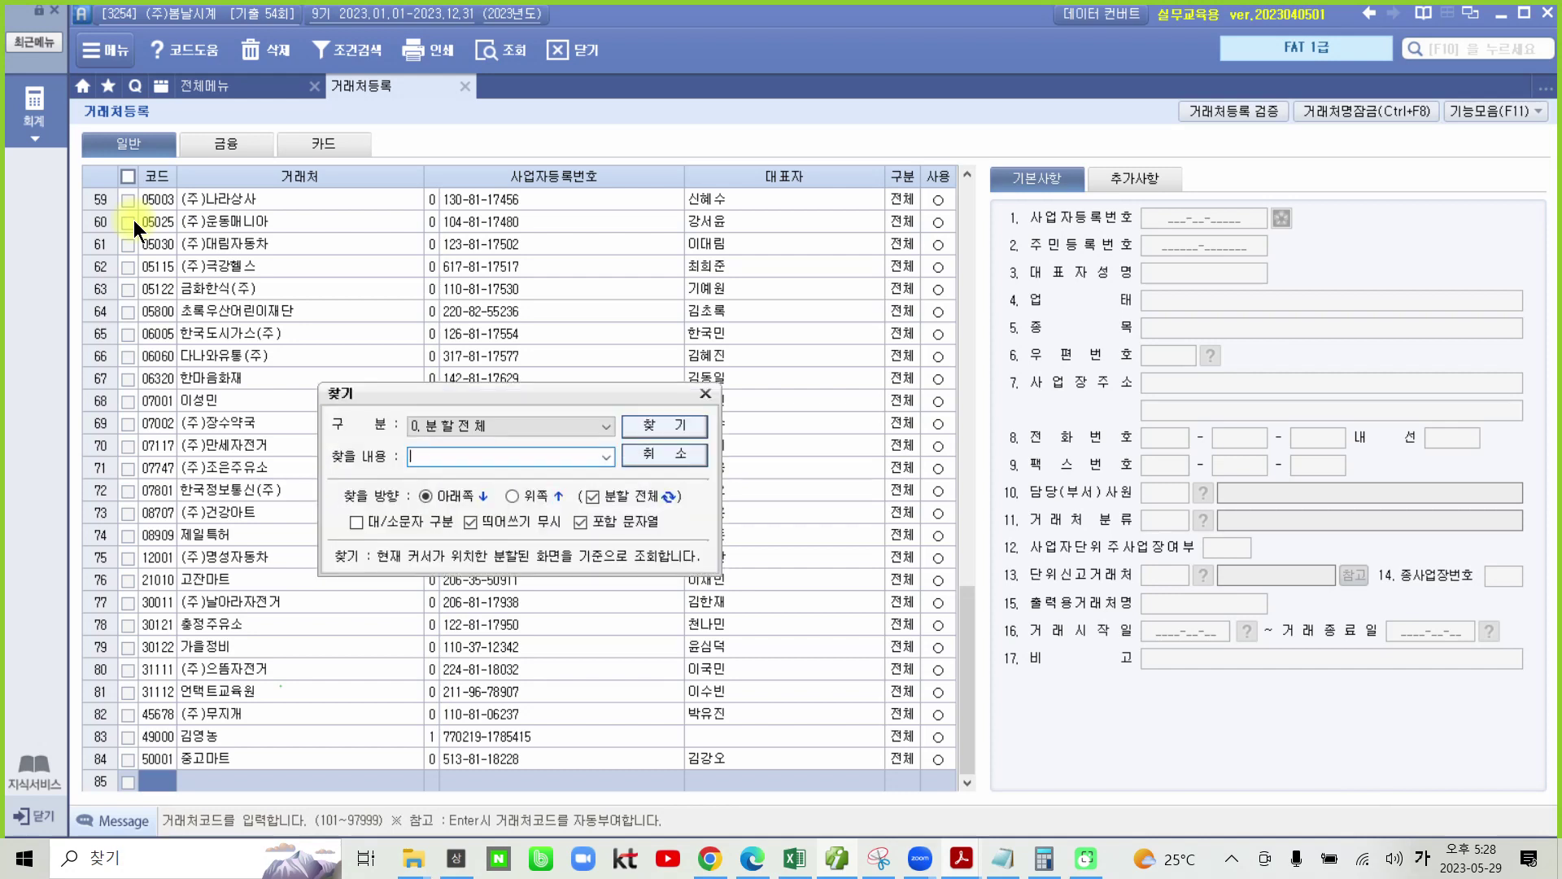
pyautogui.write('무지')
pyautogui.write('ㄱ')
pyautogui.write('ㅐ')
pyautogui.press('Return')
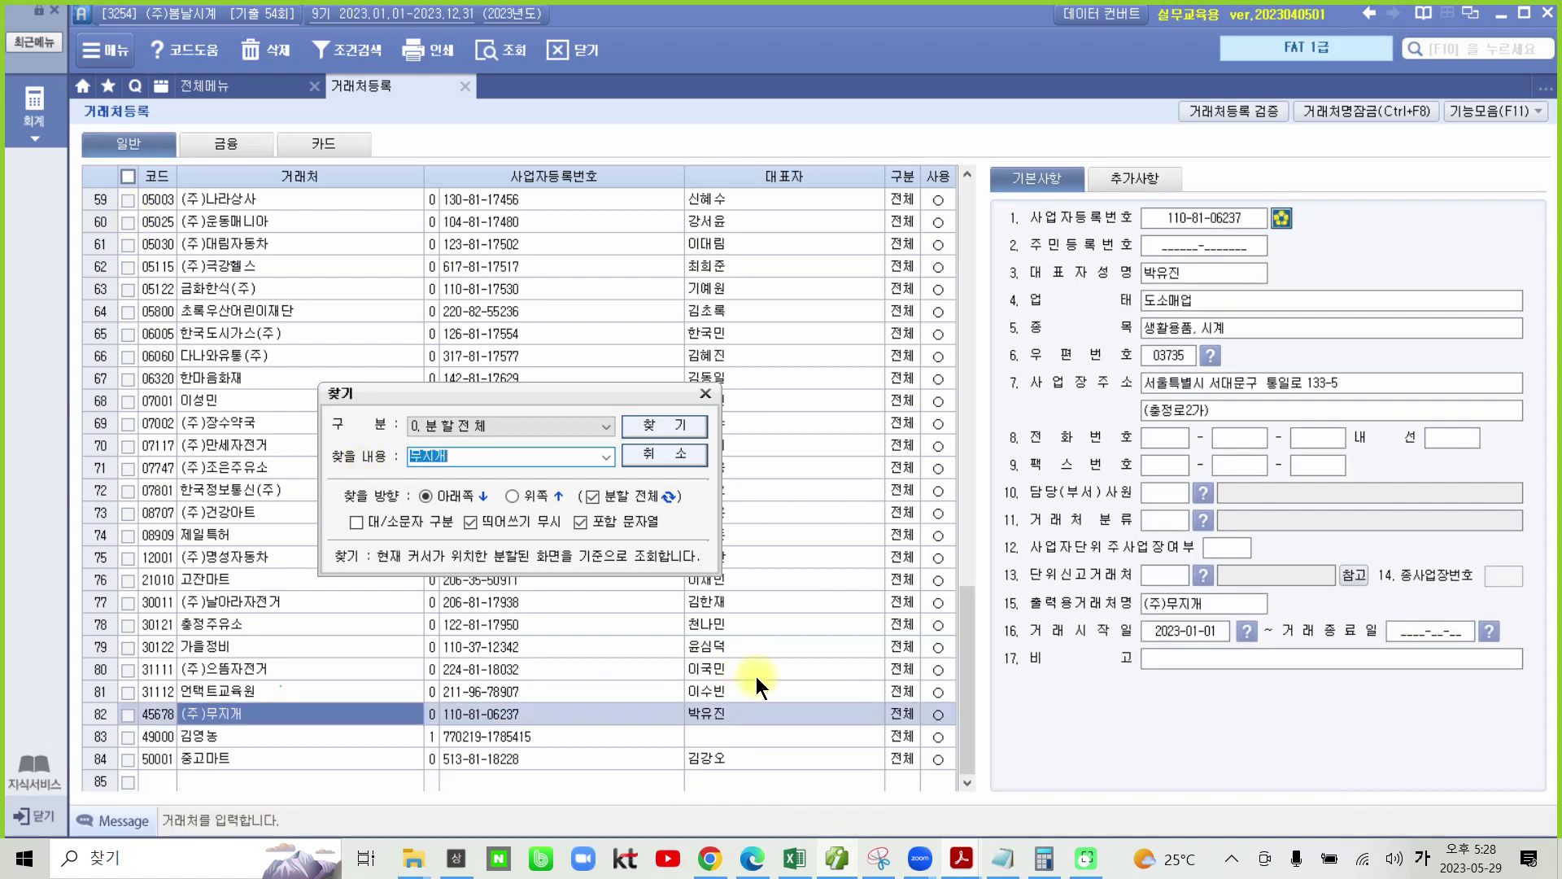
pyautogui.click(705, 396)
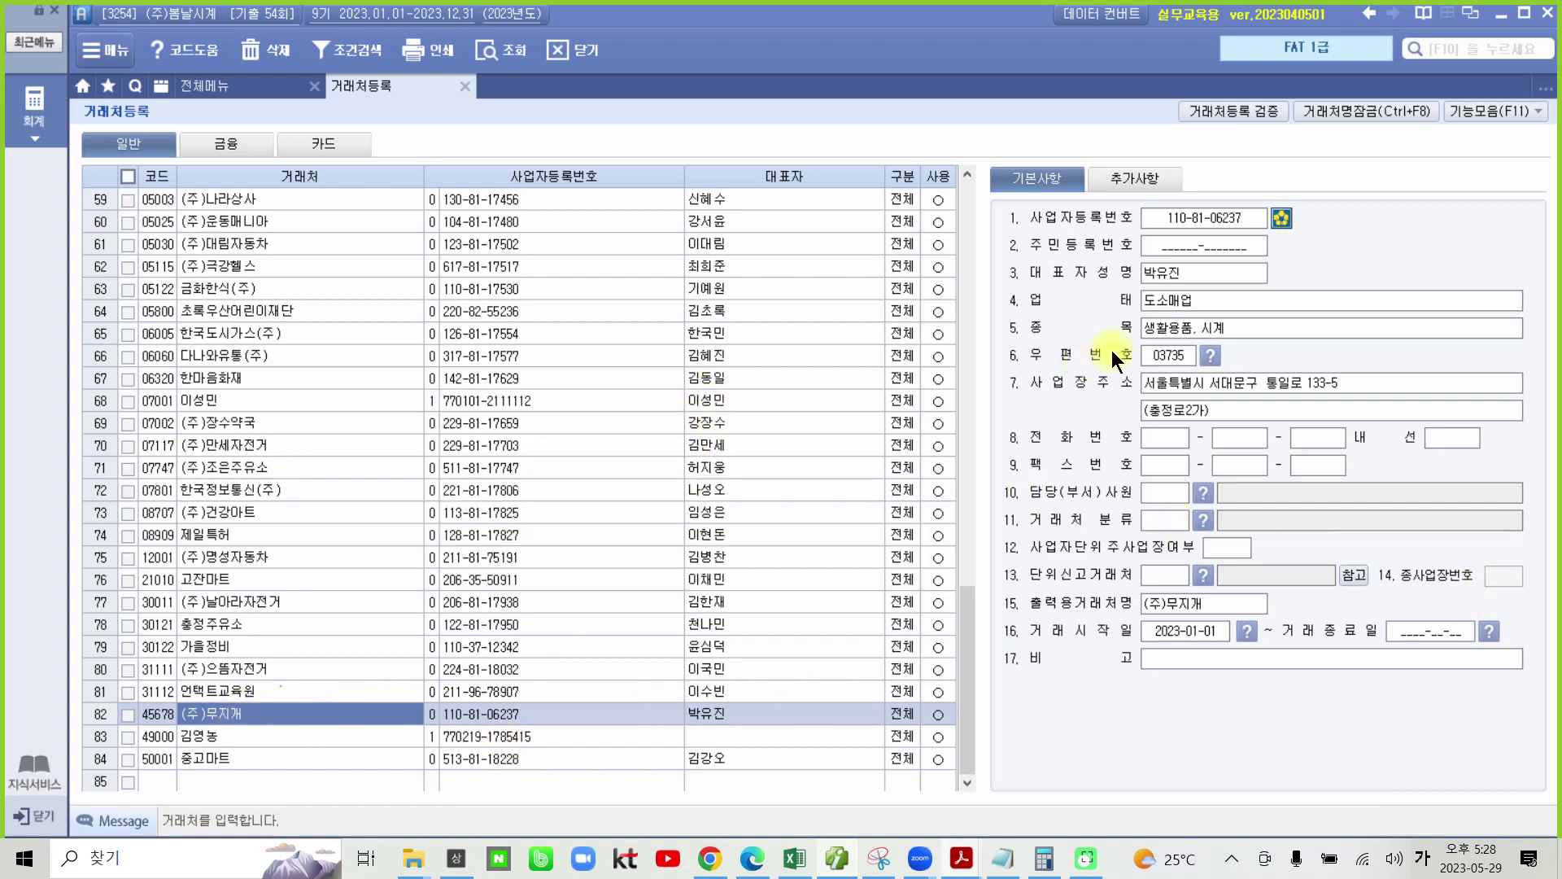
# Replace the representative's name of (주)무지개 with the name given on its business registration certificate
pyautogui.click(1164, 276)
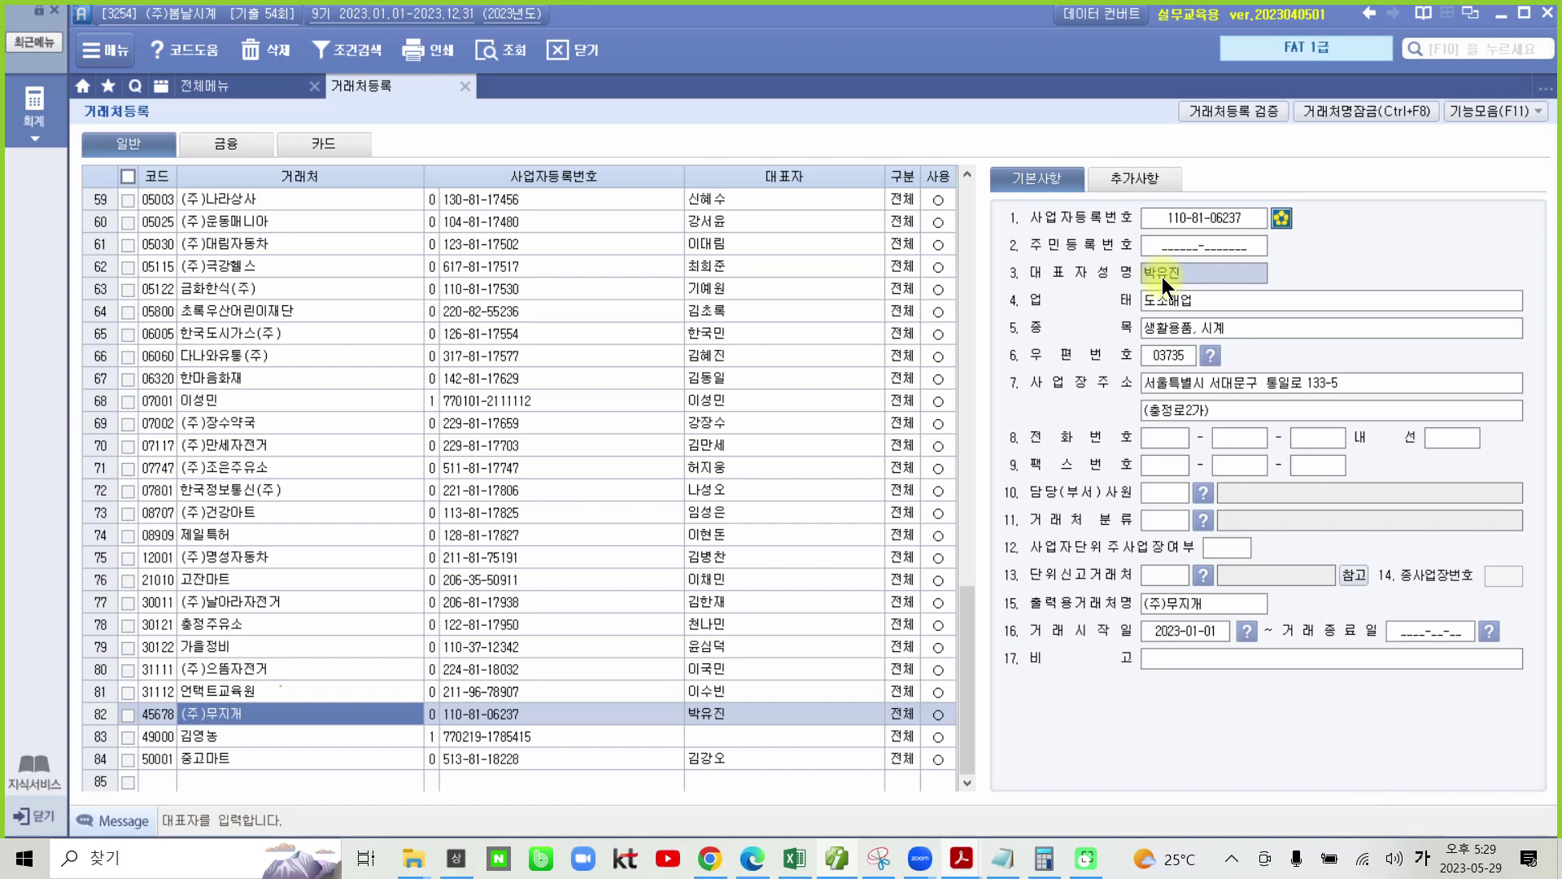
pyautogui.write('박미ㅣㄴ')
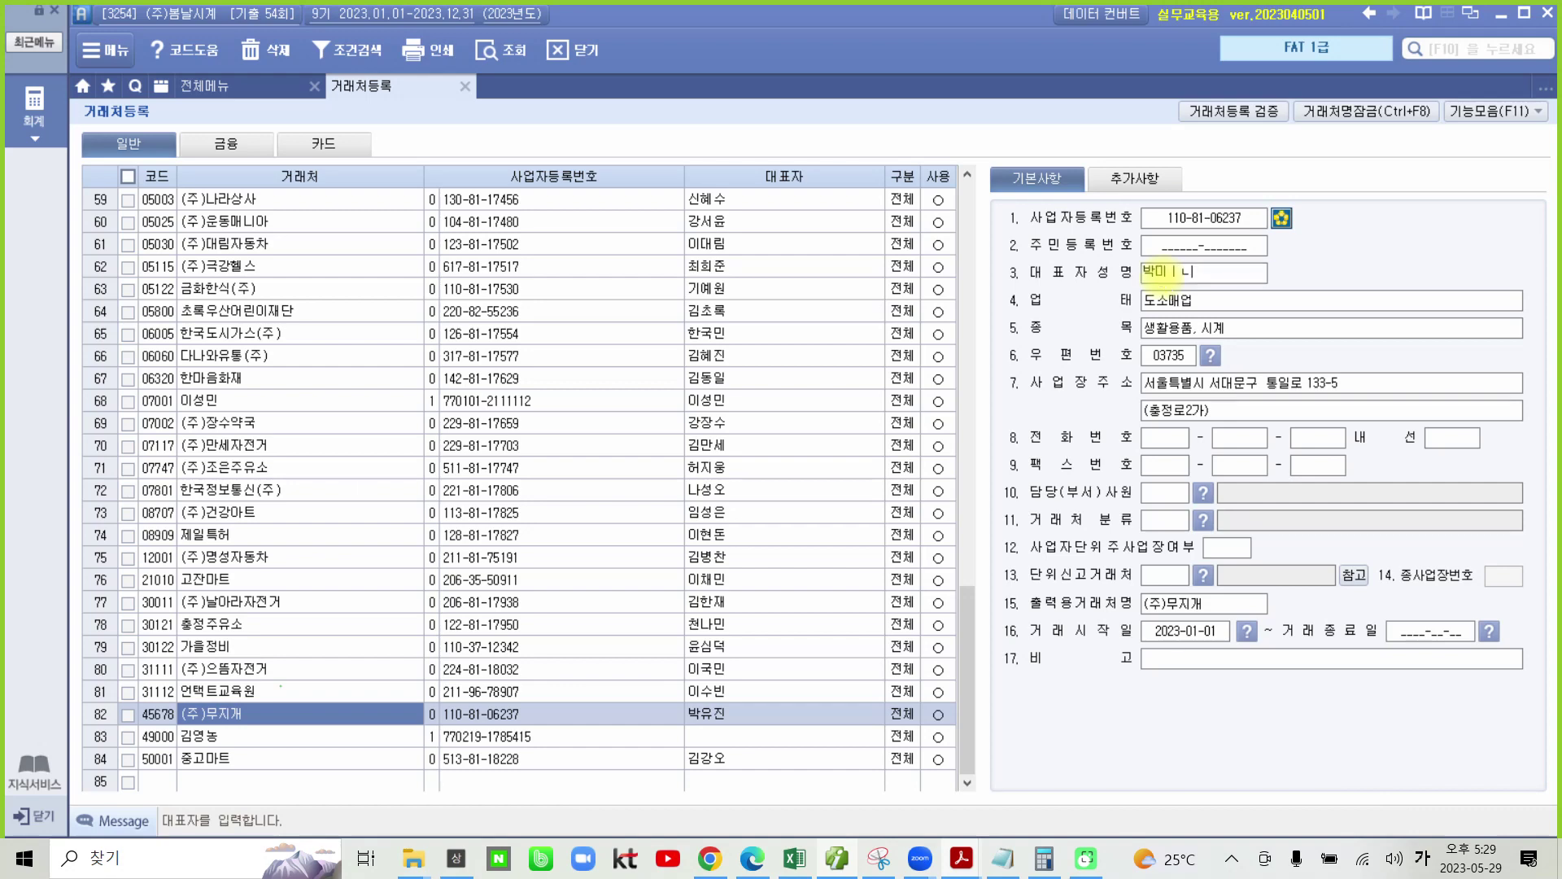
pyautogui.press('BackSpace')
pyautogui.press('BackSpace')
pyautogui.press('BackSpace')
pyautogui.write('민규')
pyautogui.press('Return')
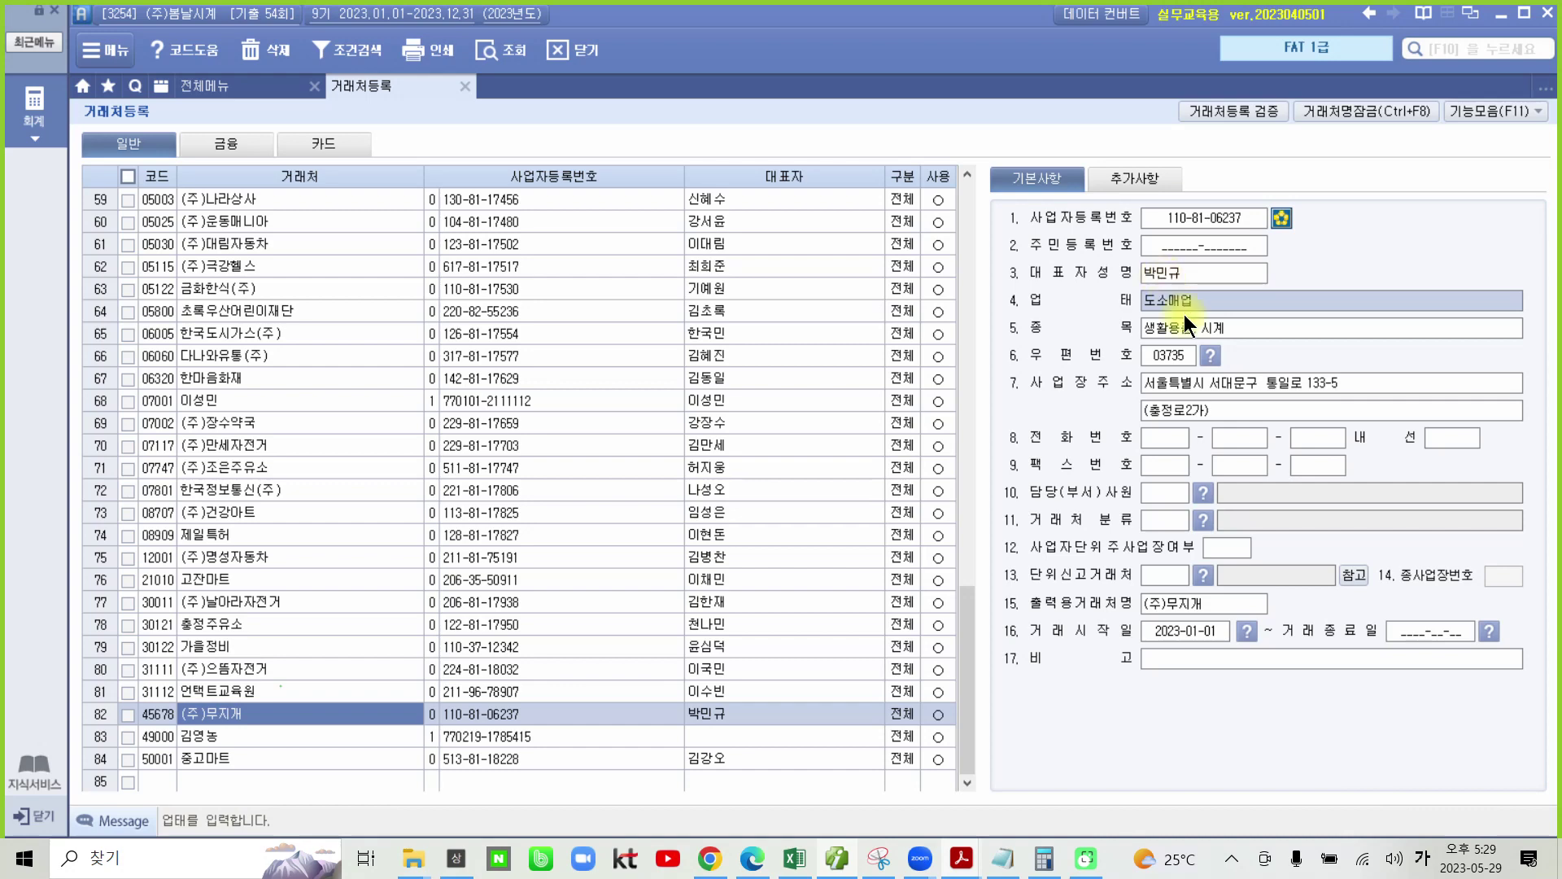
# Replace the contact e-mail ID in the additional details of (주)무지개 with the one from the certificate
pyautogui.click(1140, 177)
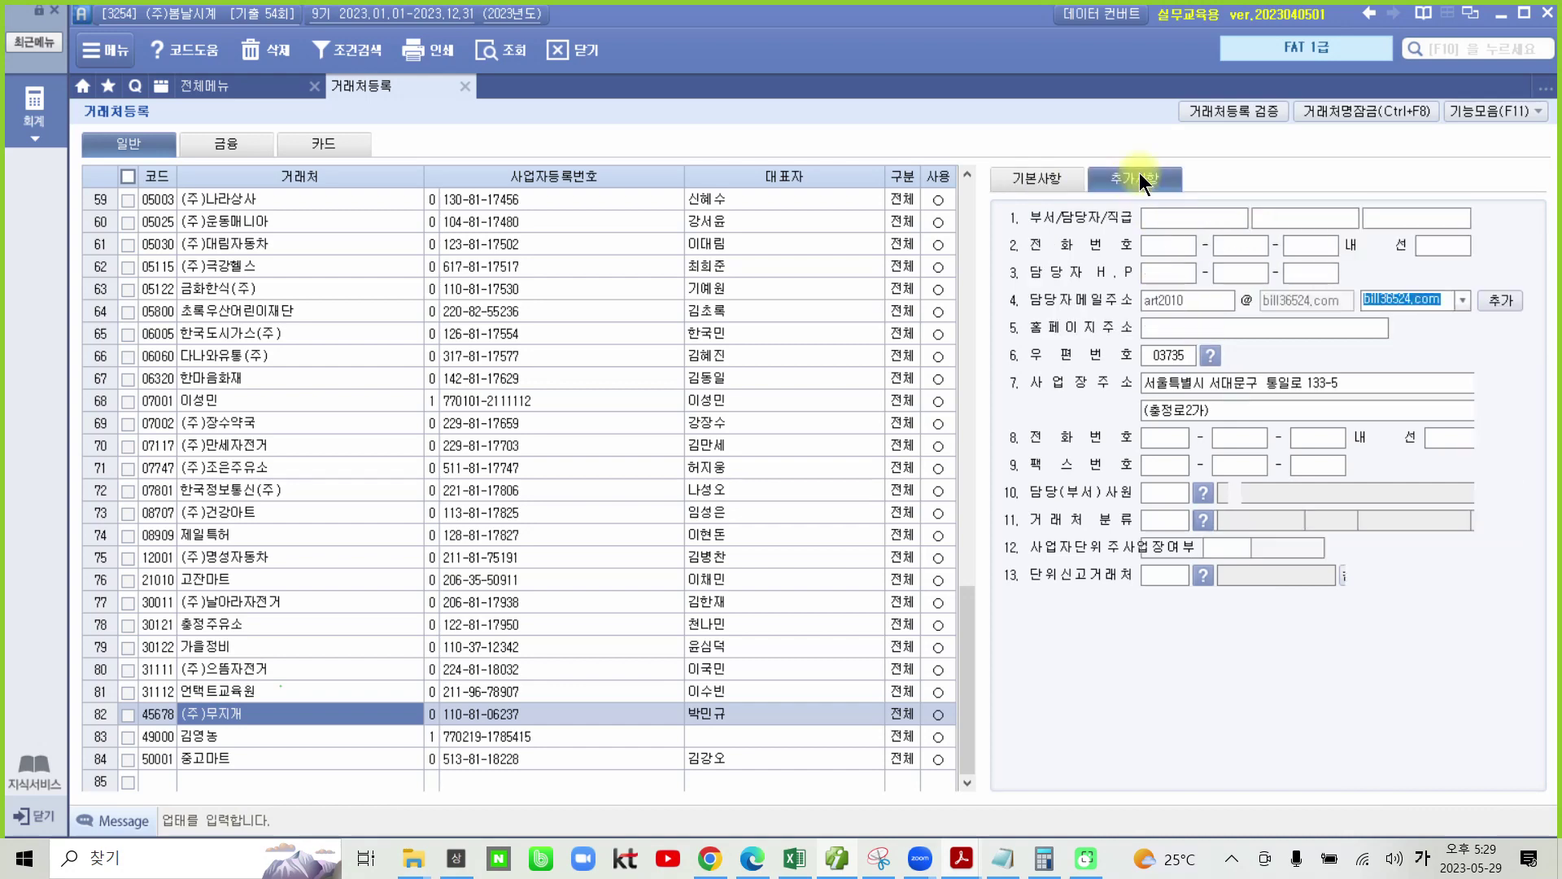
pyautogui.click(1175, 301)
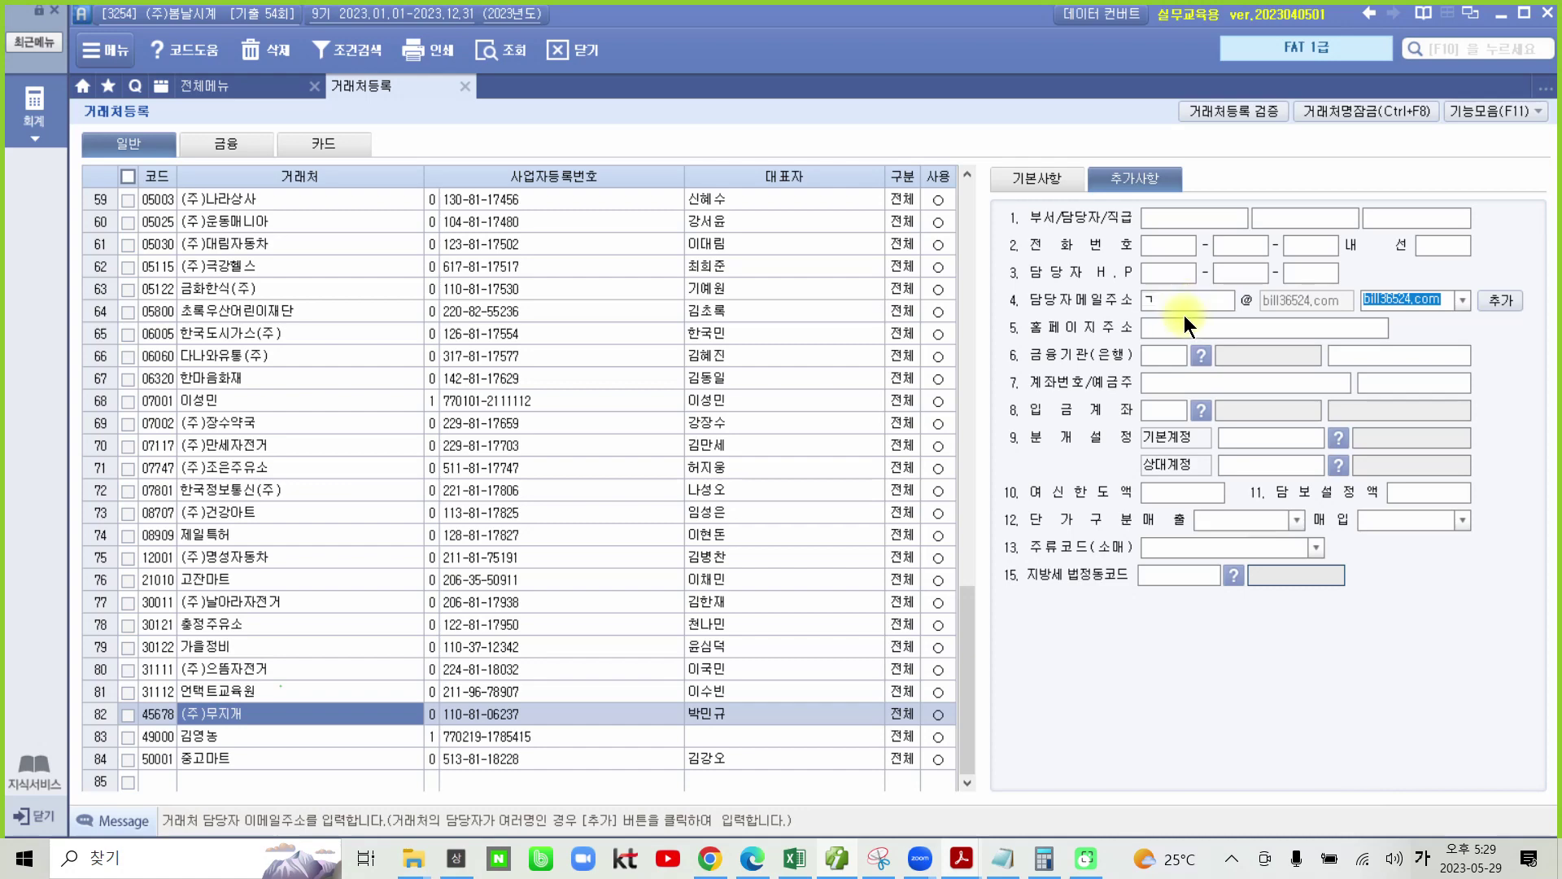
pyautogui.press('Hangul')
pyautogui.write('ail')
pyautogui.write('bow')
pyautogui.press('Hangul')
# Review the basic and additional details of (주)무지개, and close 거래처등록
pyautogui.click(1046, 180)
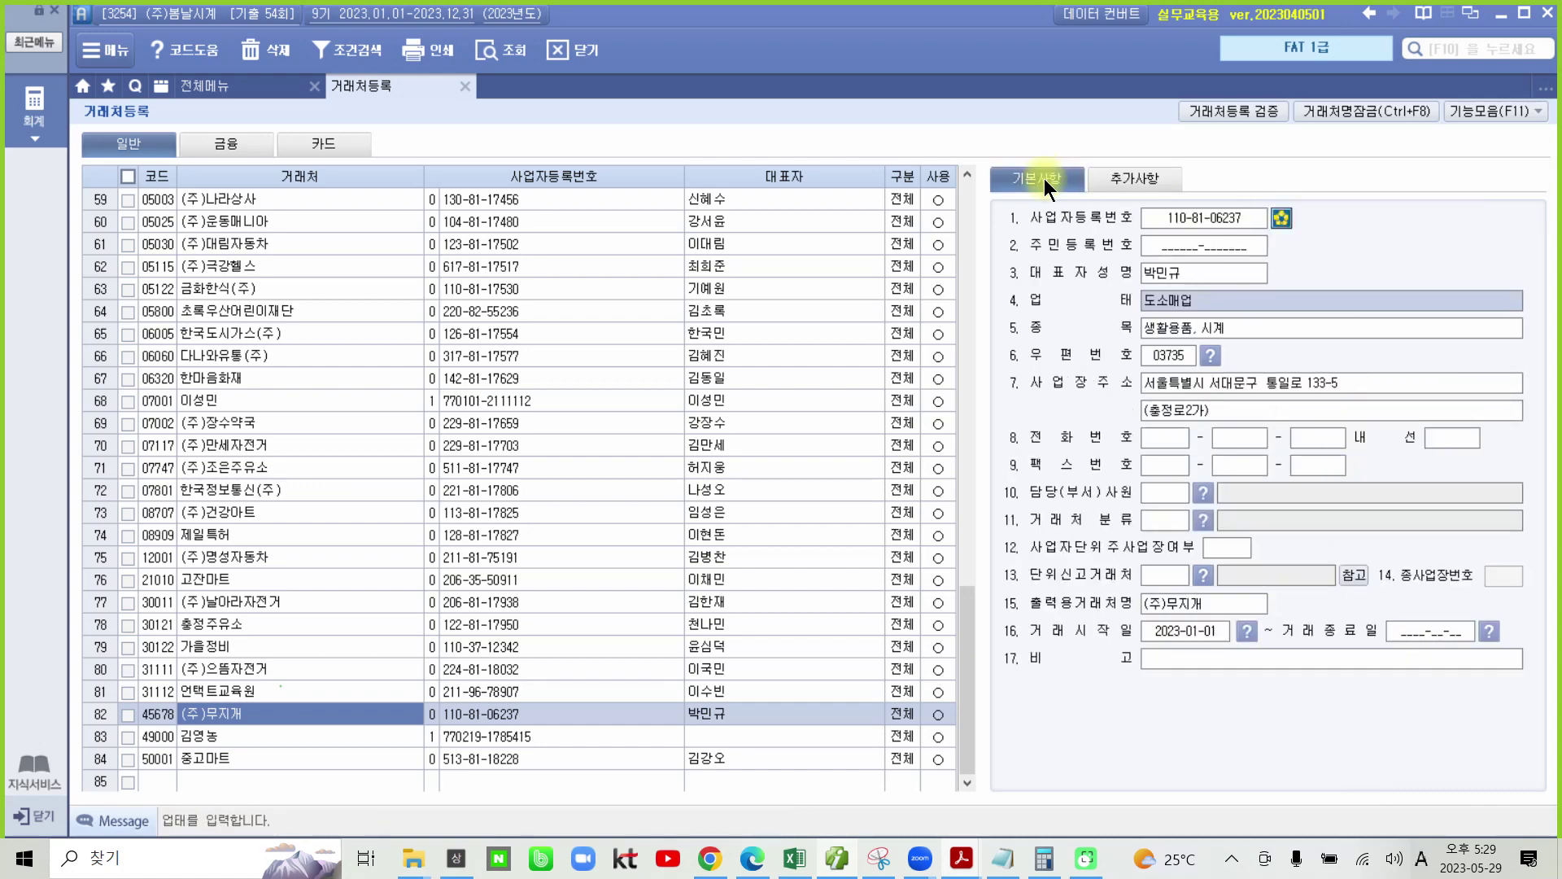
pyautogui.click(1126, 177)
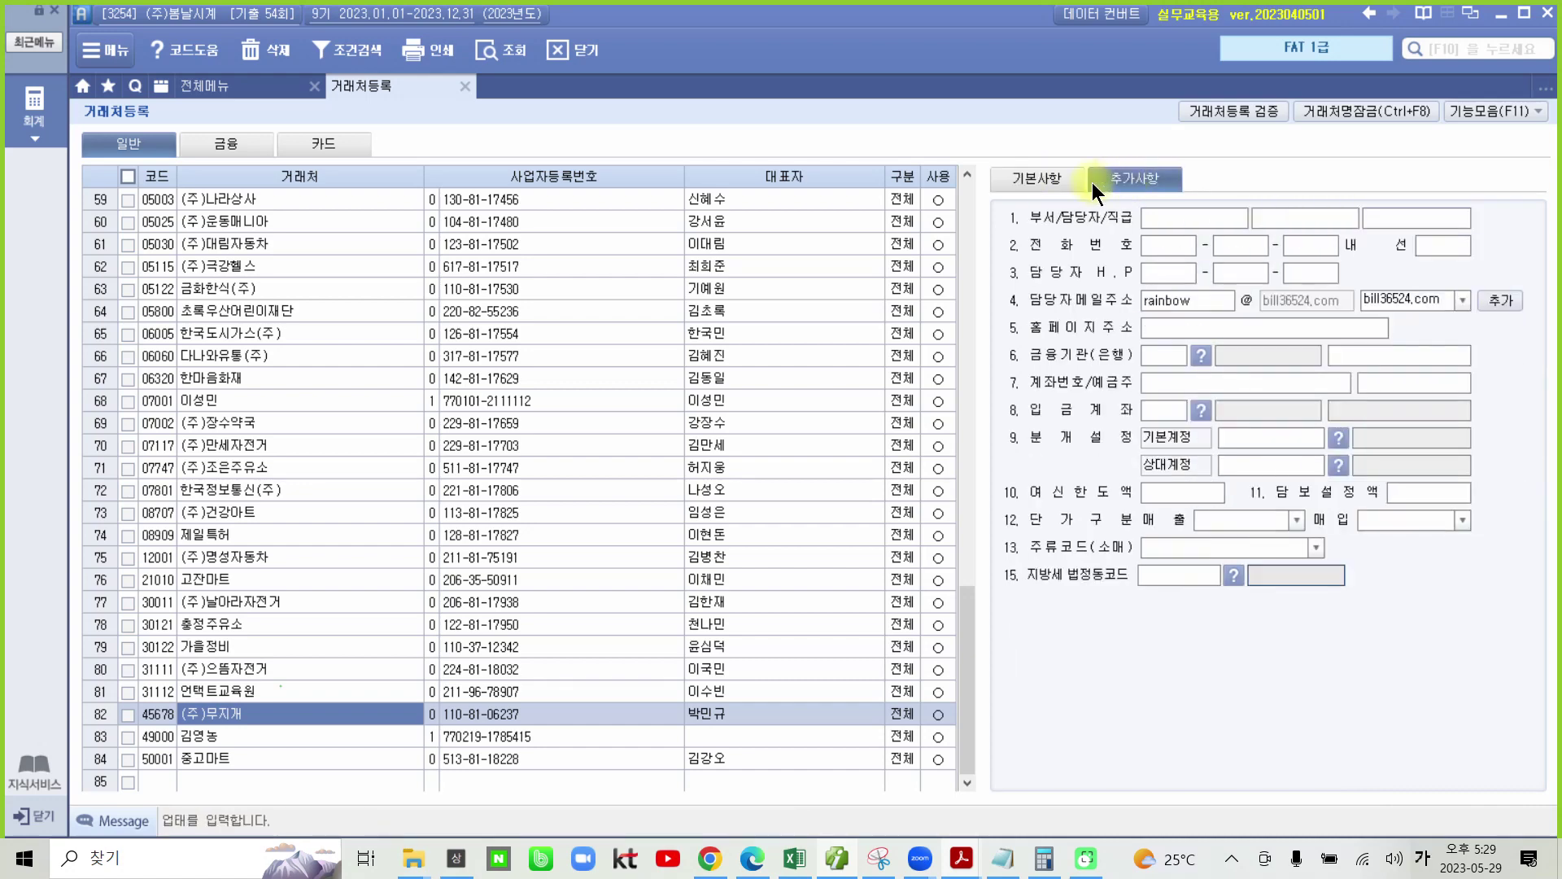
pyautogui.click(1053, 179)
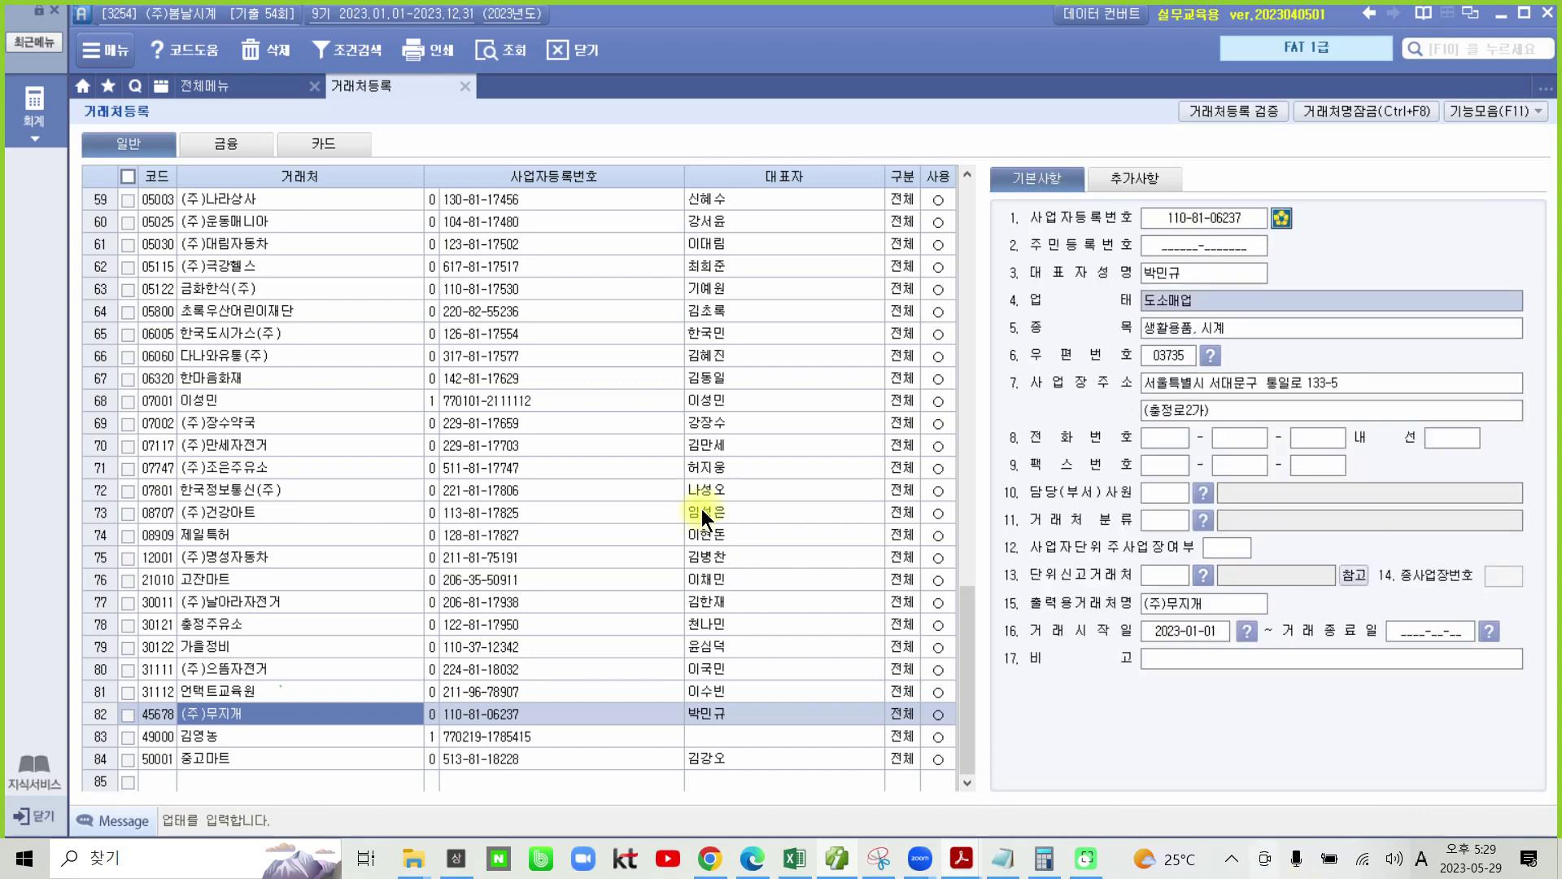
pyautogui.click(465, 86)
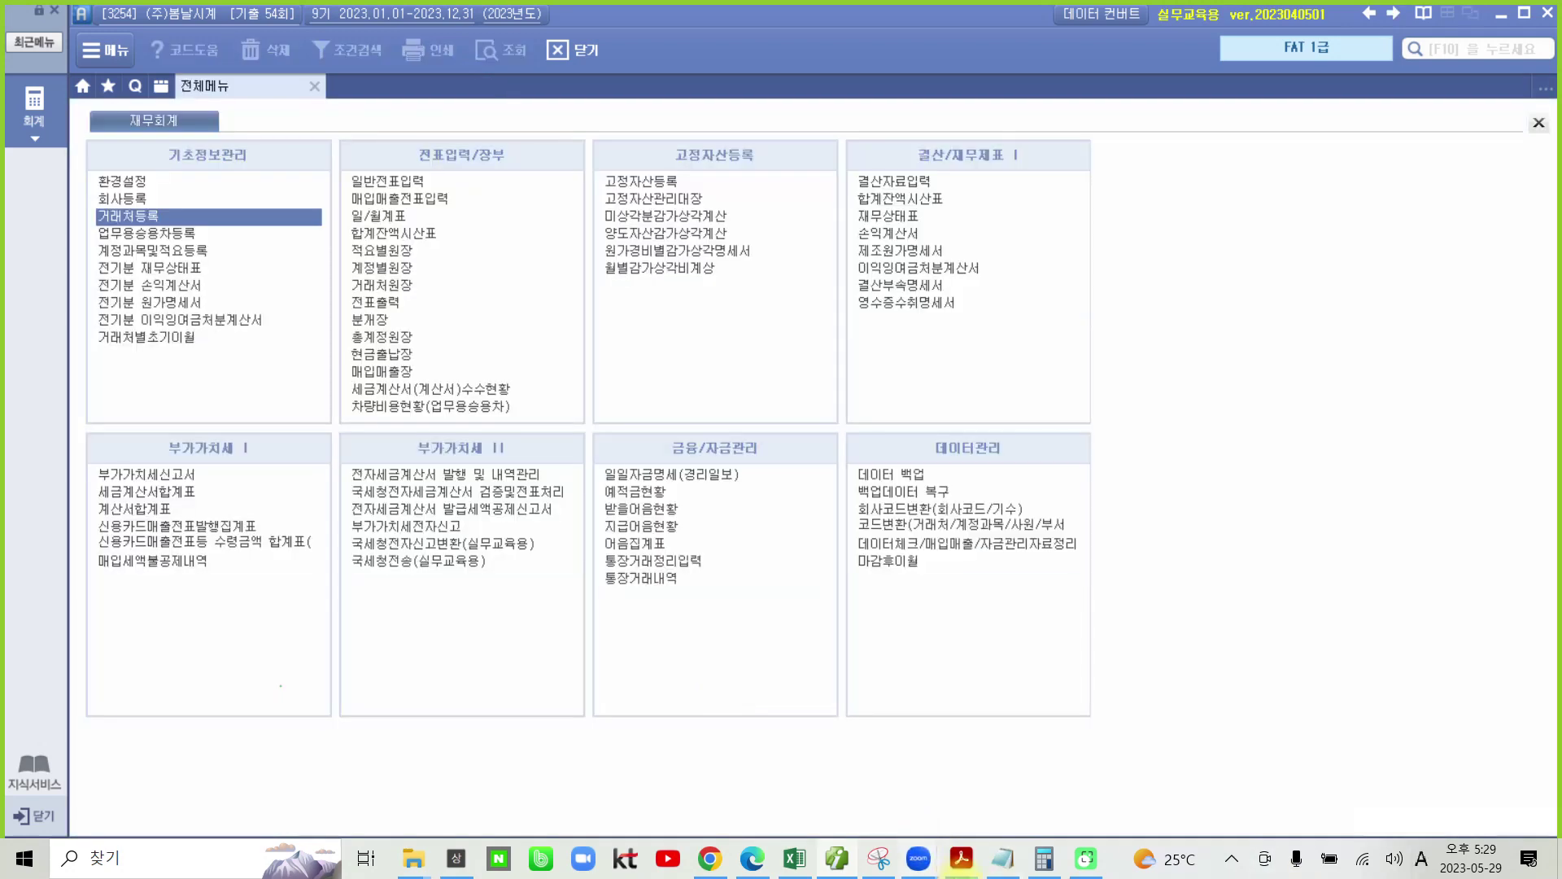
# Switch to the exam PDF in Adobe Acrobat Reader and highlight 계정과목및적요등록 in the heading of problem 2 on page 6
pyautogui.moveTo(961, 869)
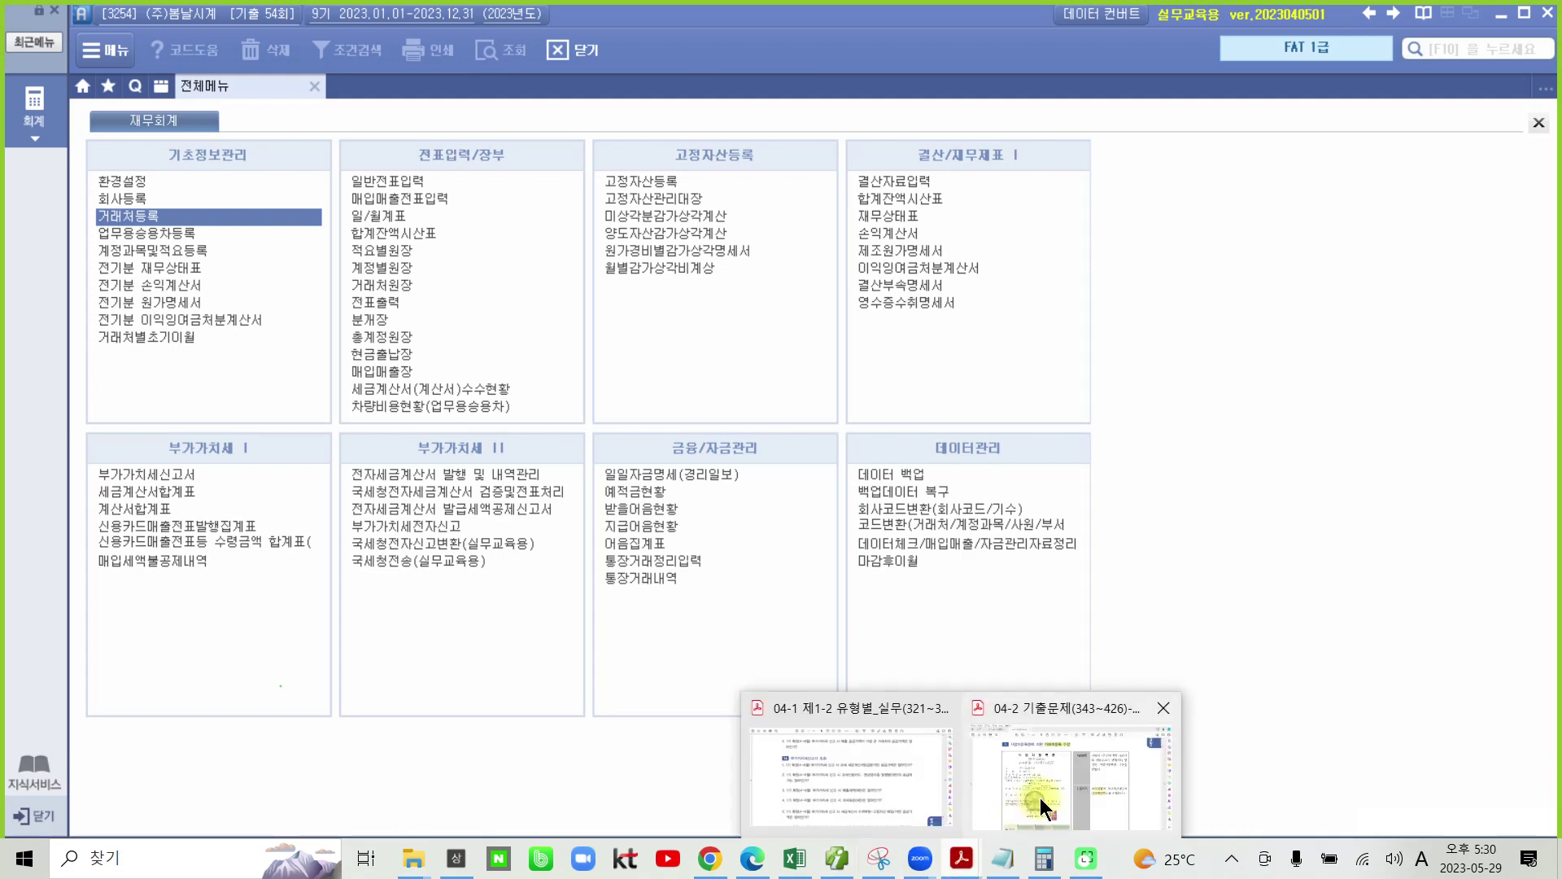
pyautogui.click(1040, 797)
pyautogui.scroll(-8, 746, 676)
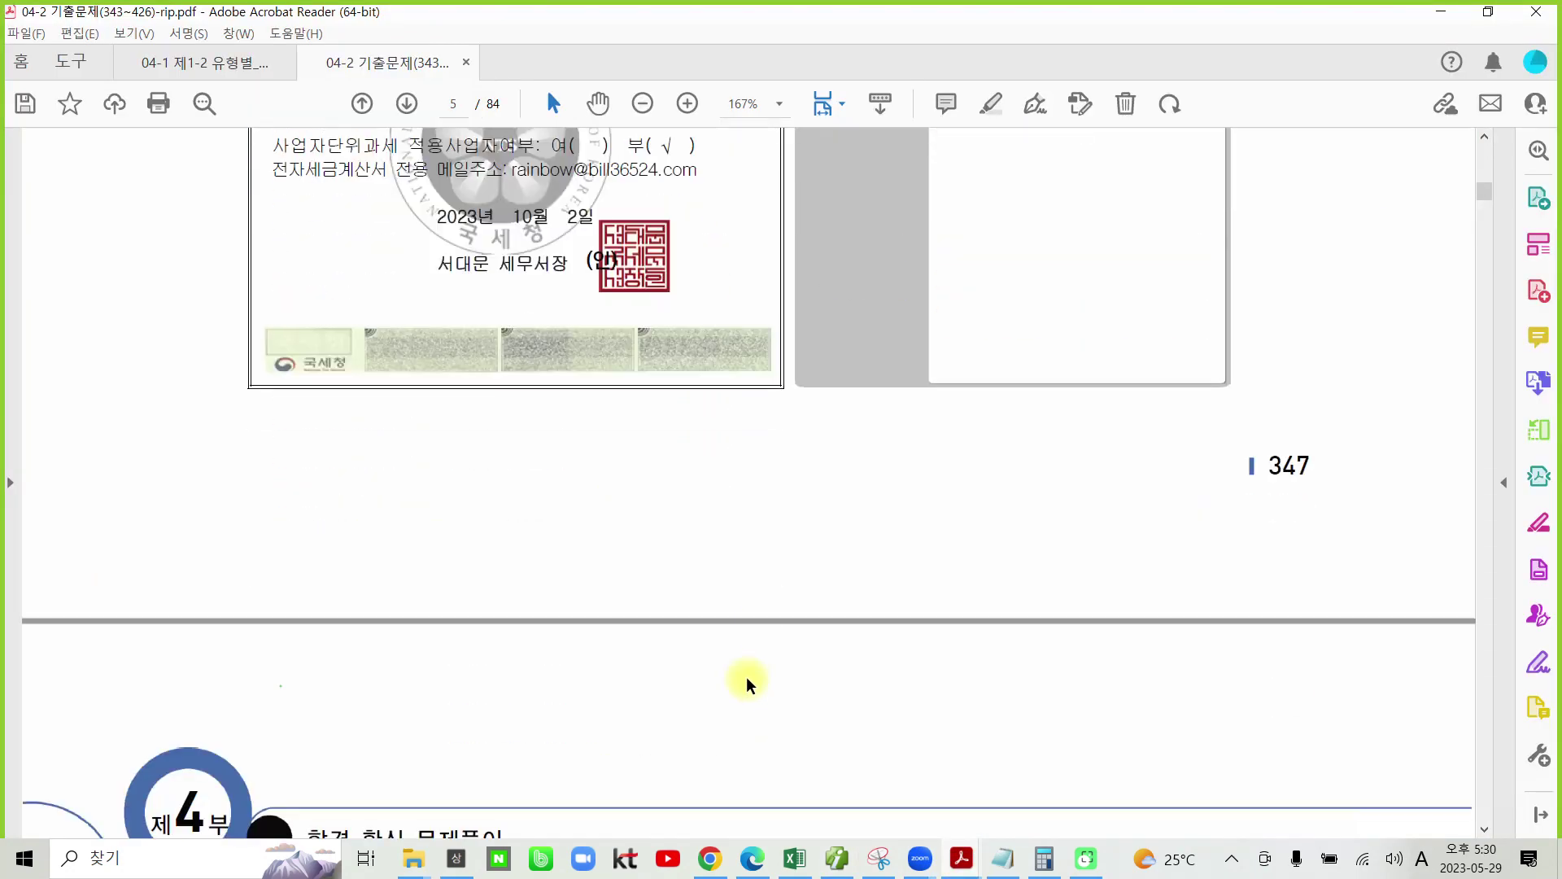
pyautogui.scroll(-7, 746, 676)
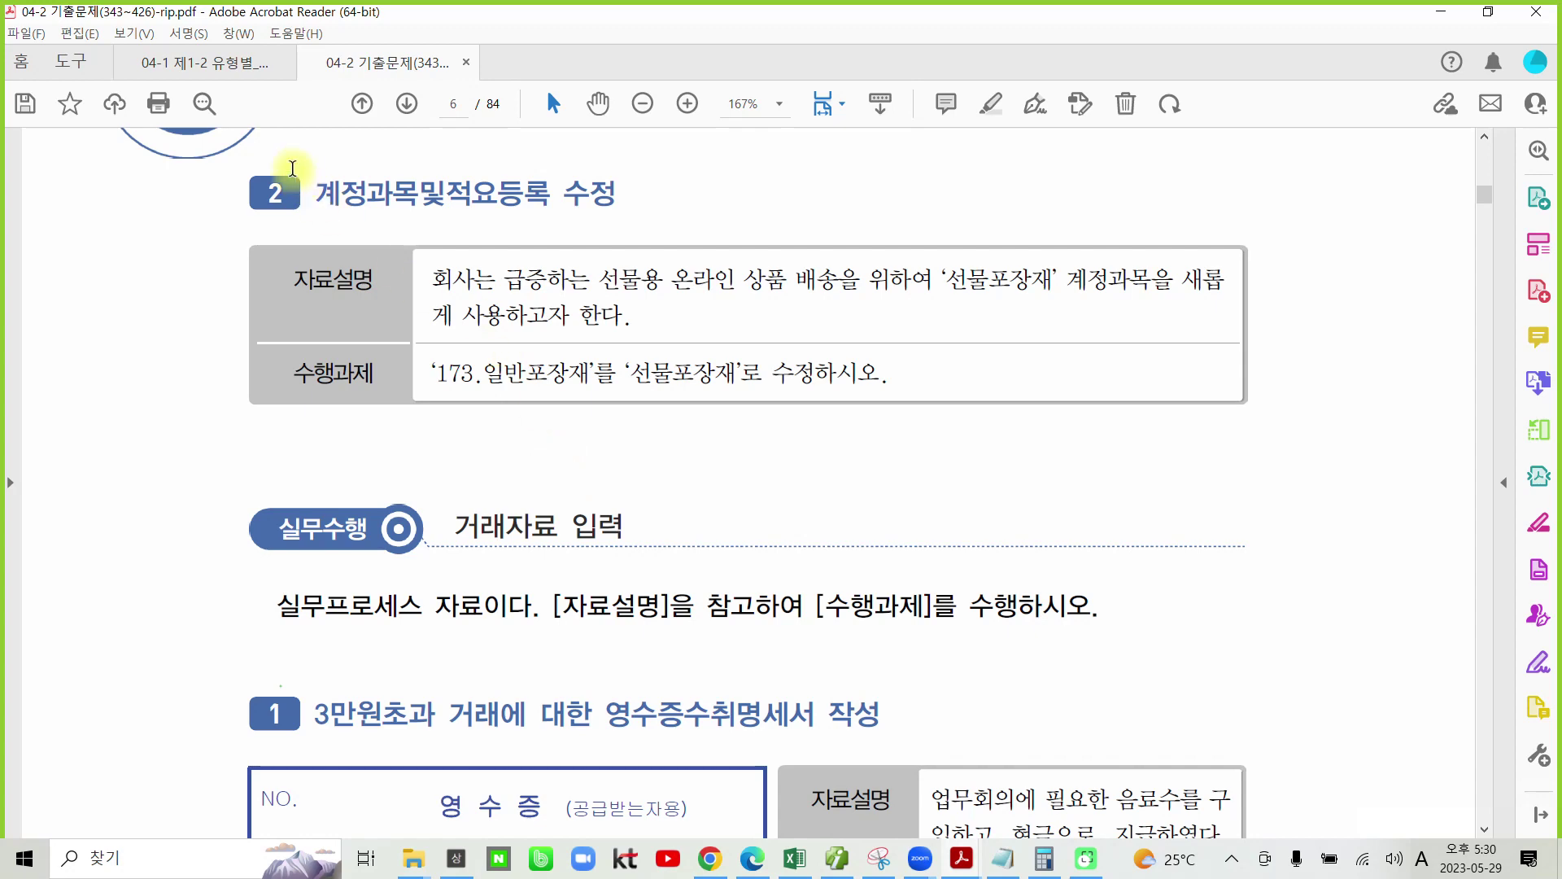
pyautogui.moveTo(319, 192); pyautogui.dragTo(572, 189)
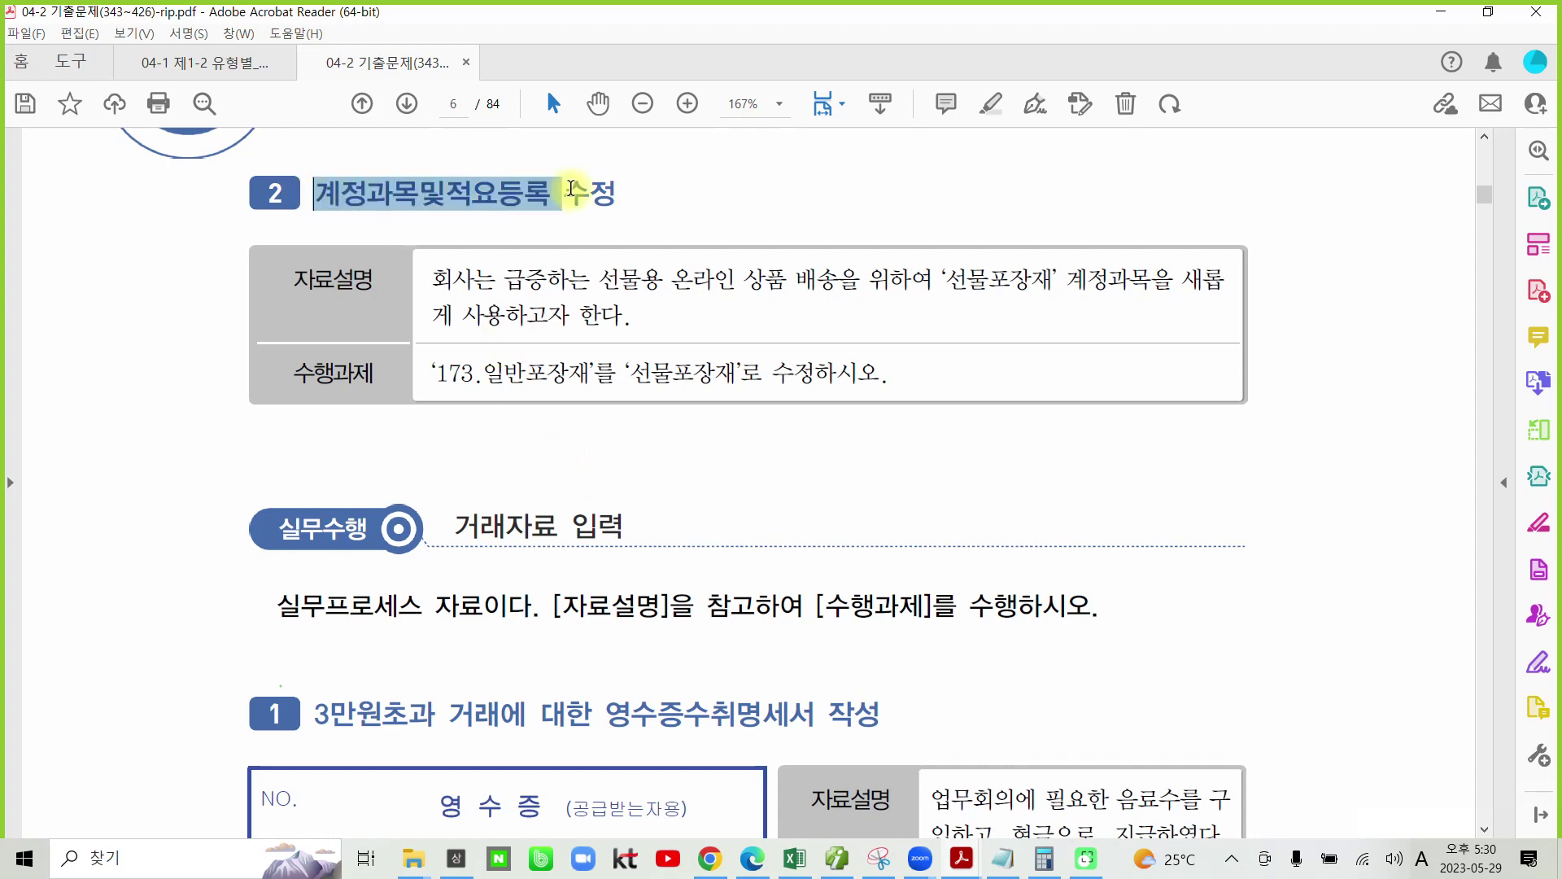
pyautogui.click(569, 150)
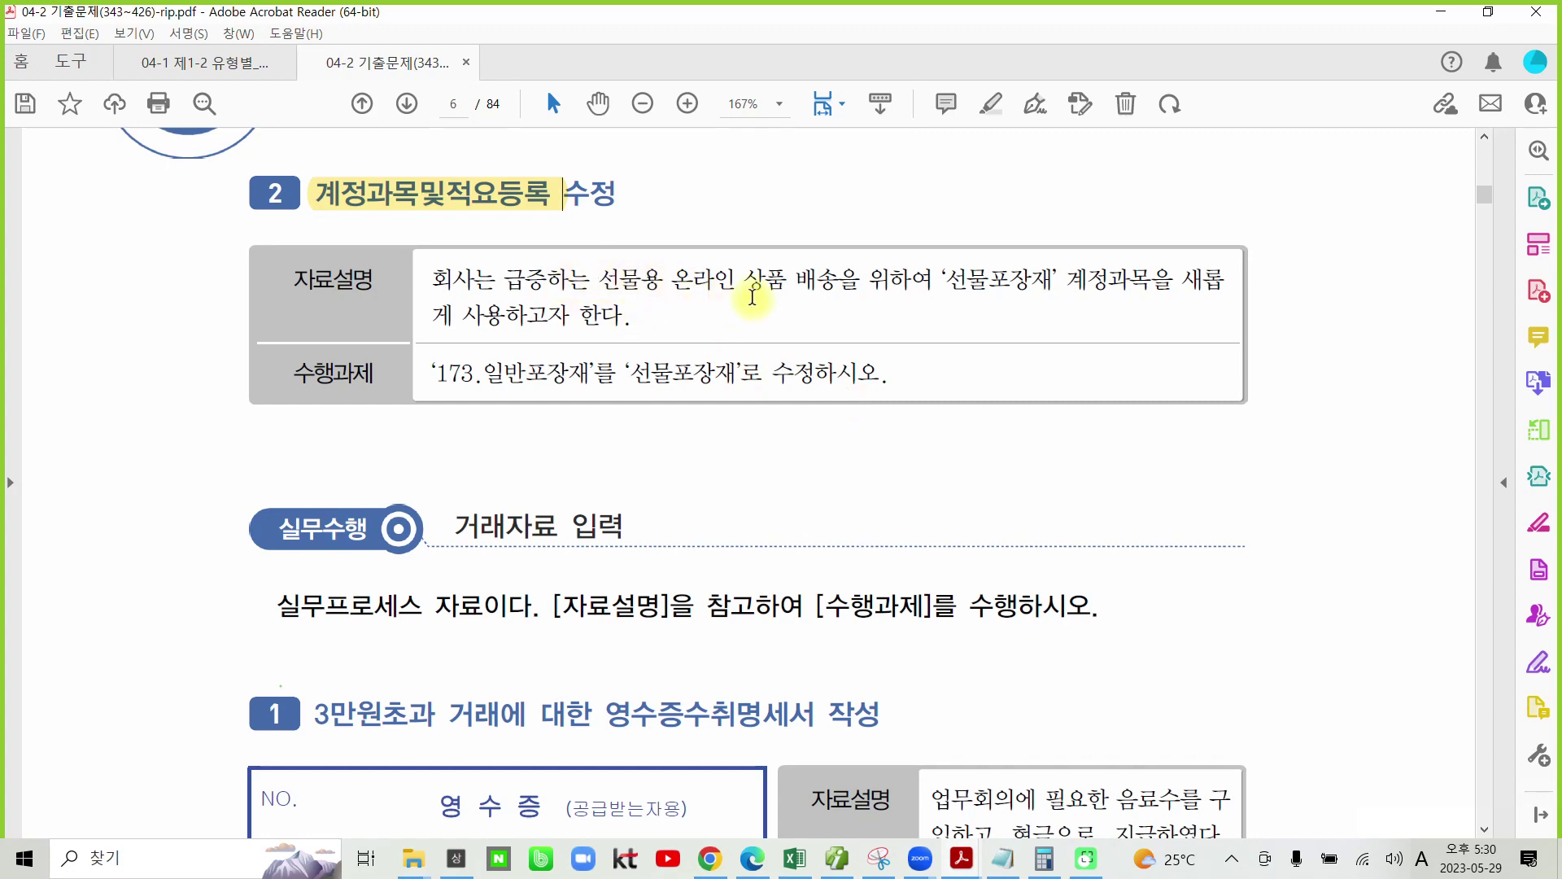
# Highlight 선물포장재 in both the 자료설명 and the 수행과제 of problem 2
pyautogui.moveTo(950, 283); pyautogui.dragTo(1053, 281)
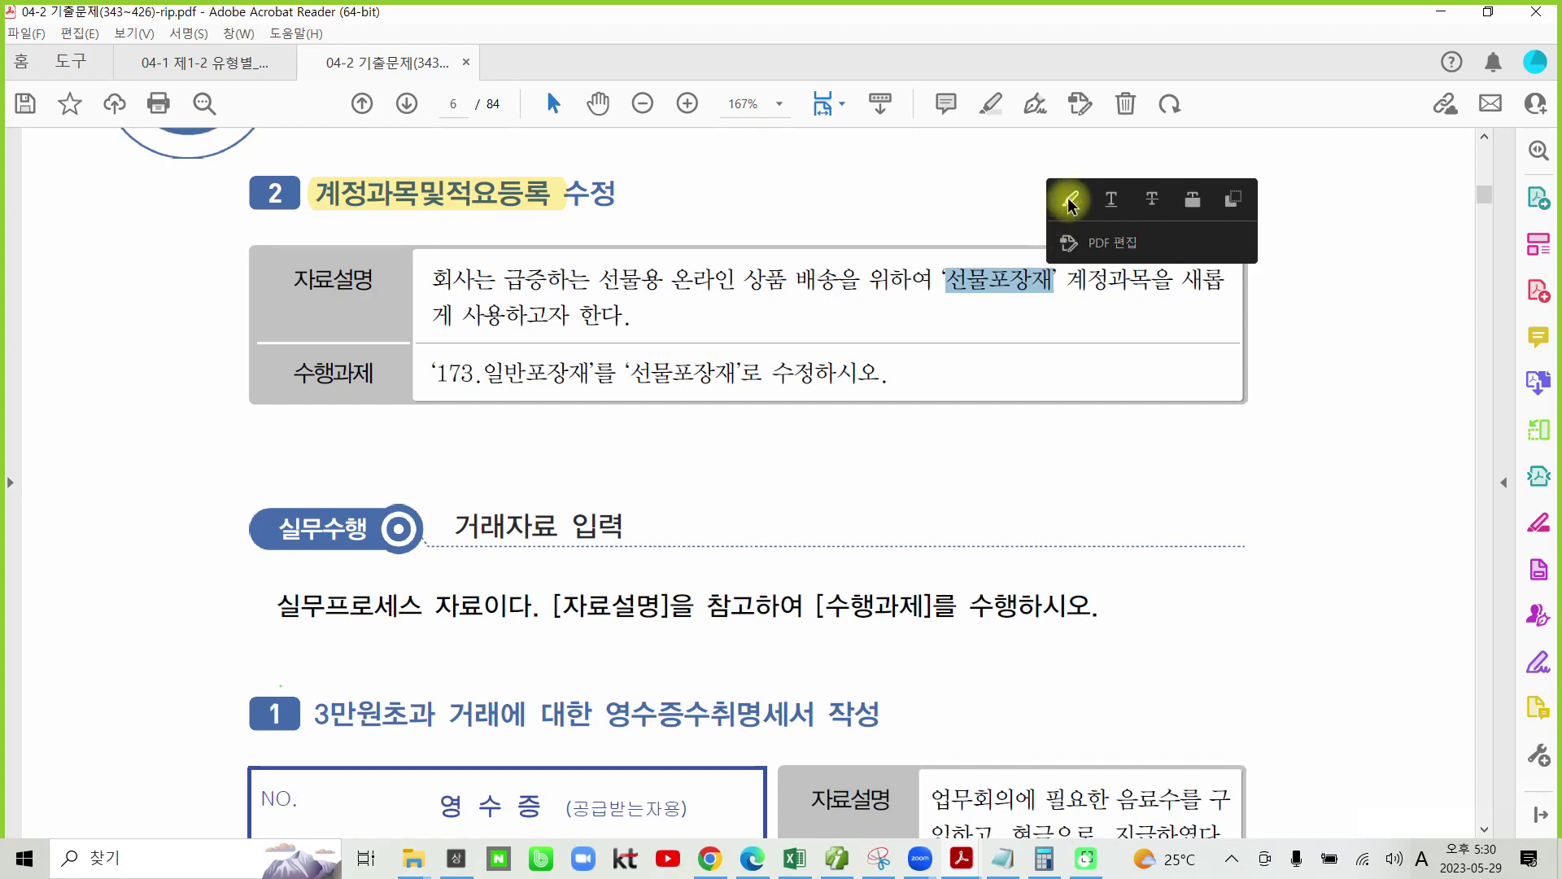
pyautogui.click(1071, 199)
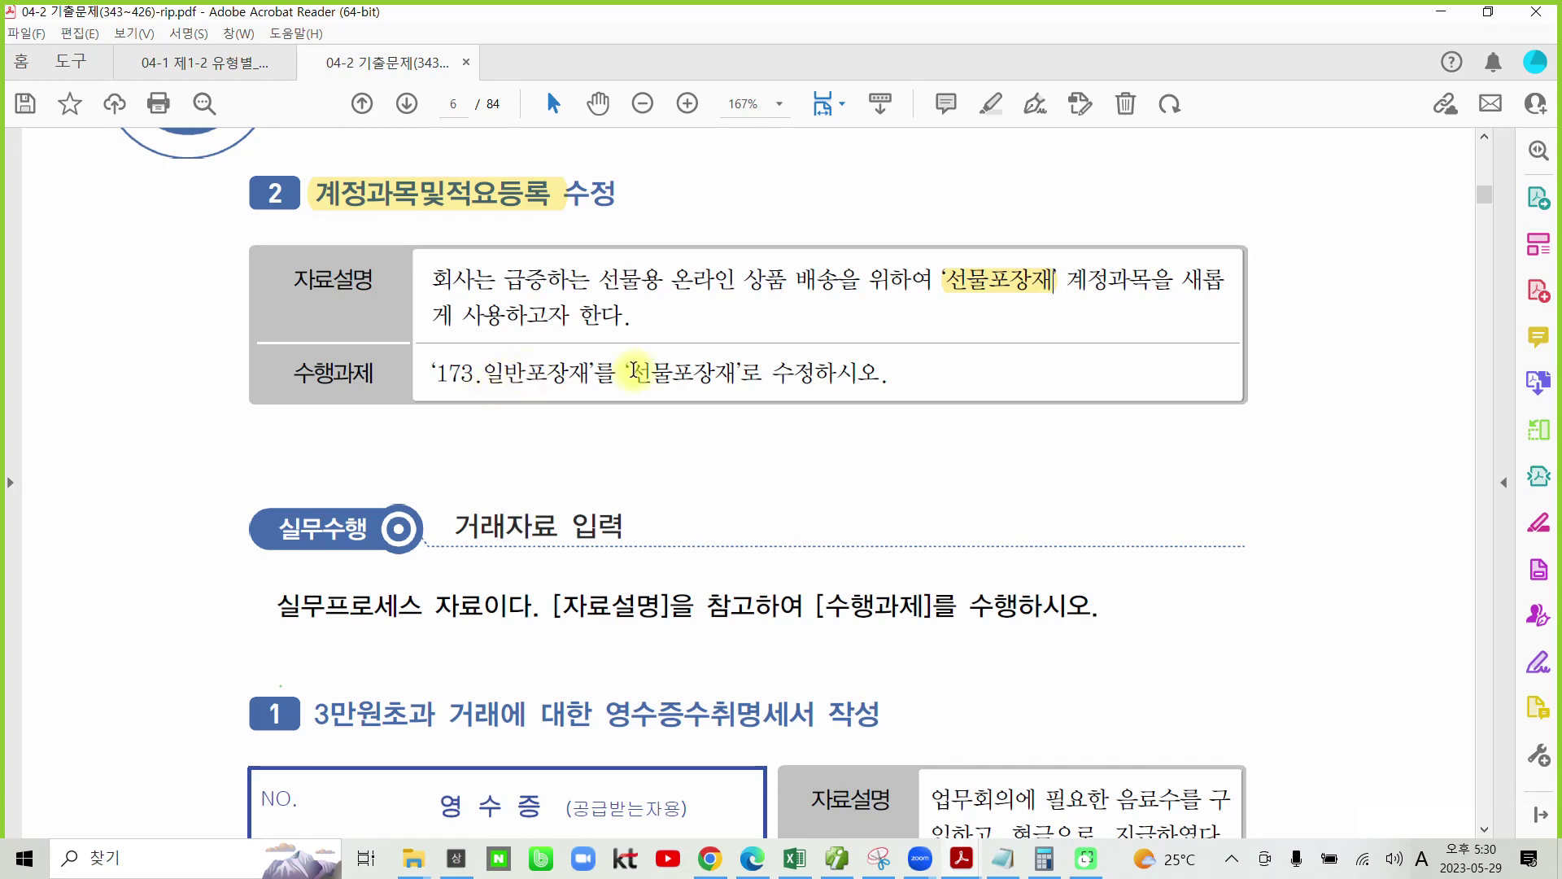
pyautogui.moveTo(634, 373); pyautogui.dragTo(736, 372)
pyautogui.click(764, 293)
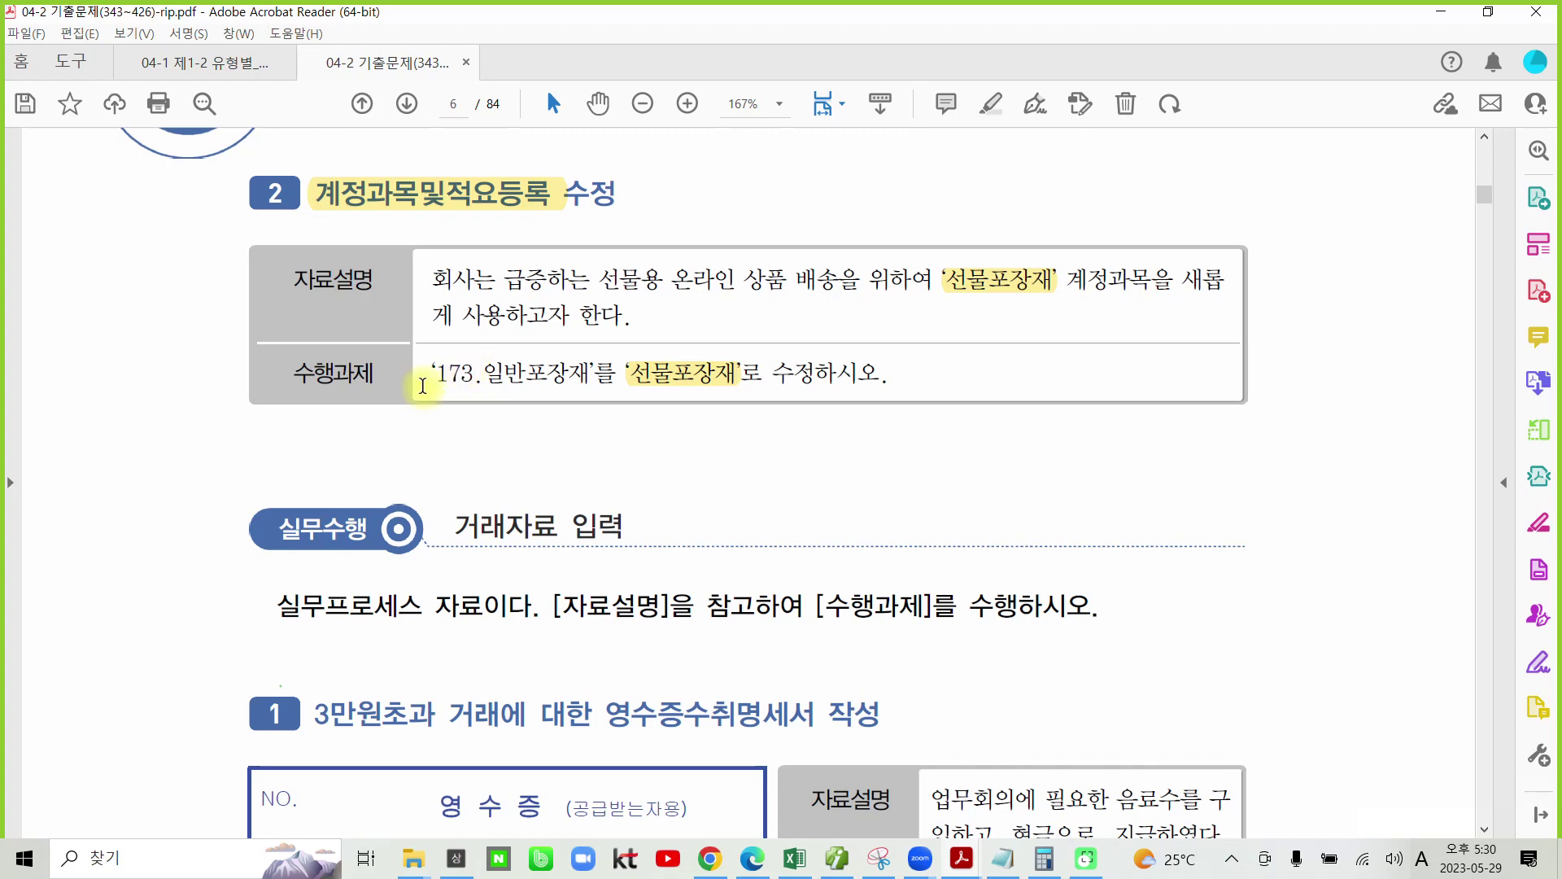
pyautogui.moveTo(422, 385); pyautogui.dragTo(474, 376)
pyautogui.click(547, 394)
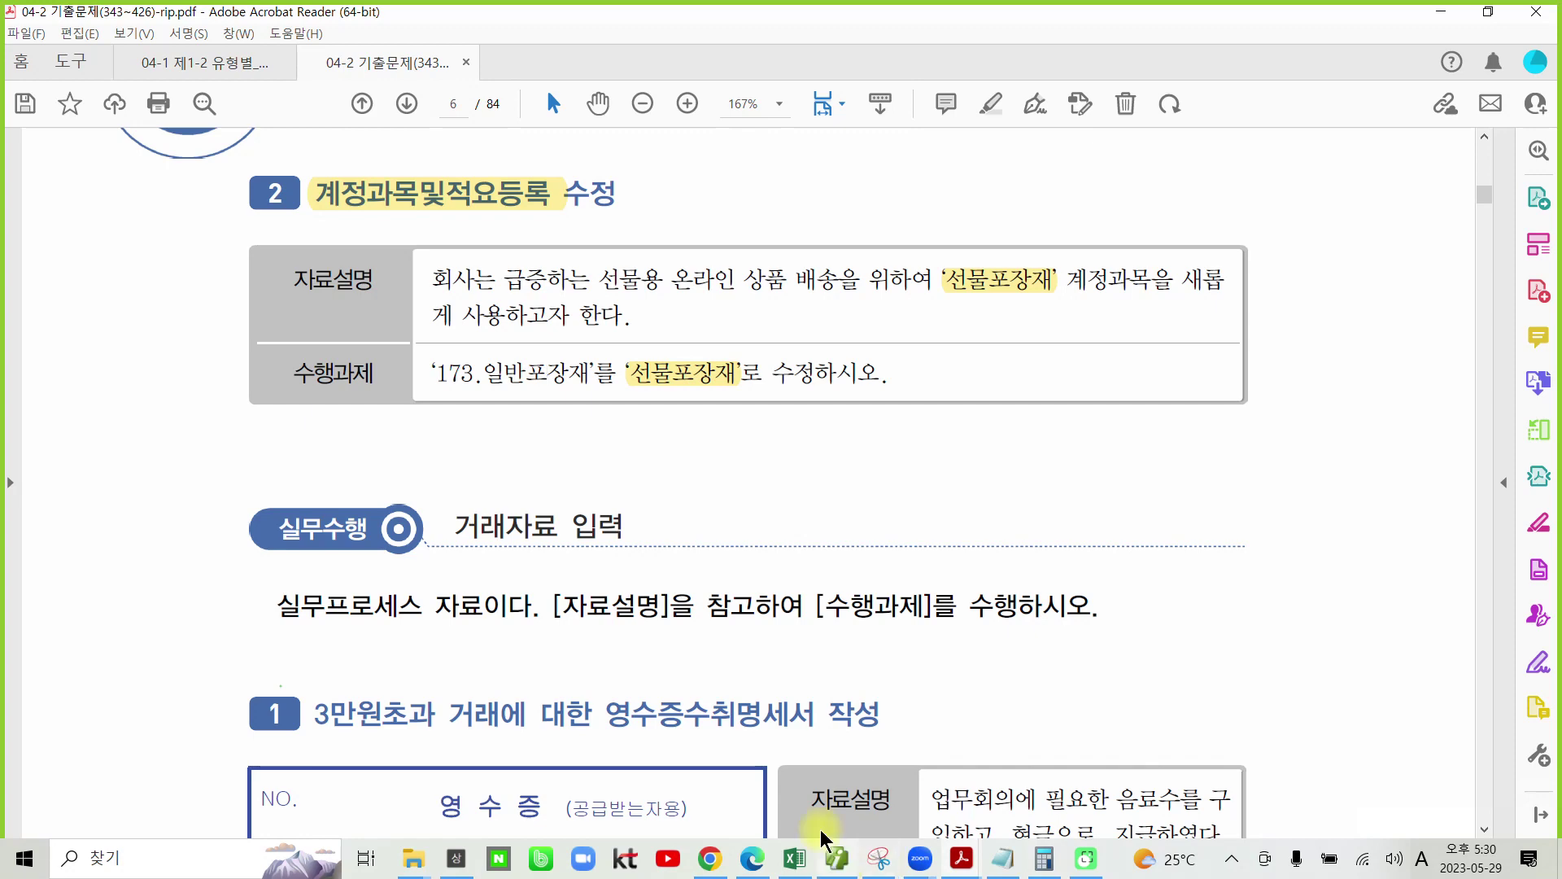
# Switch to the accounting program and rename account 173 일반포장재 to 선물포장재 in 계정과목및적요등록
pyautogui.click(837, 859)
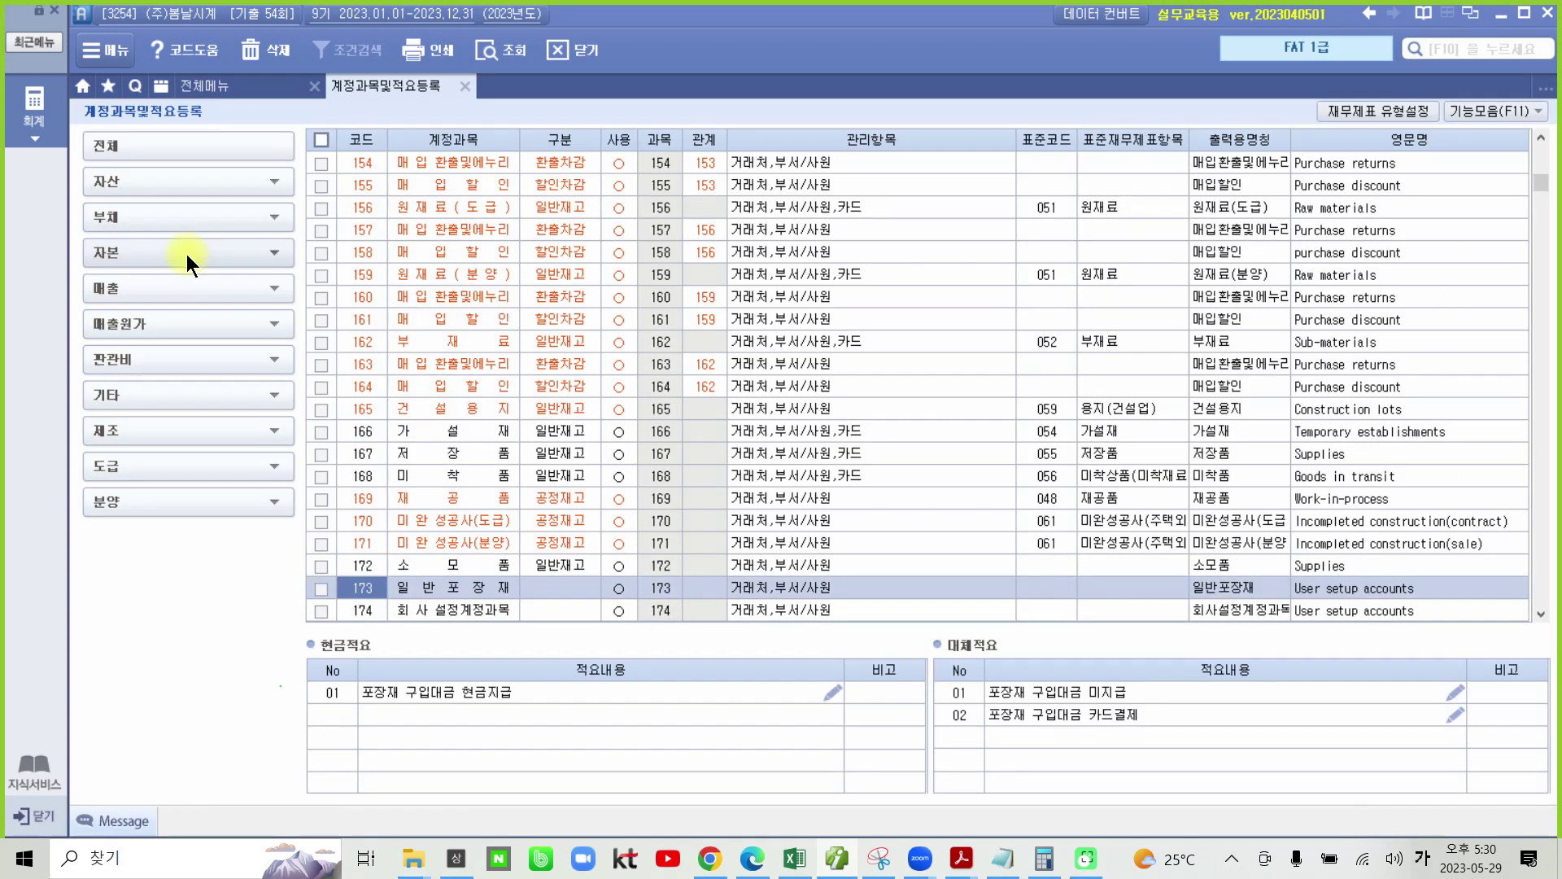
pyautogui.press('Up')
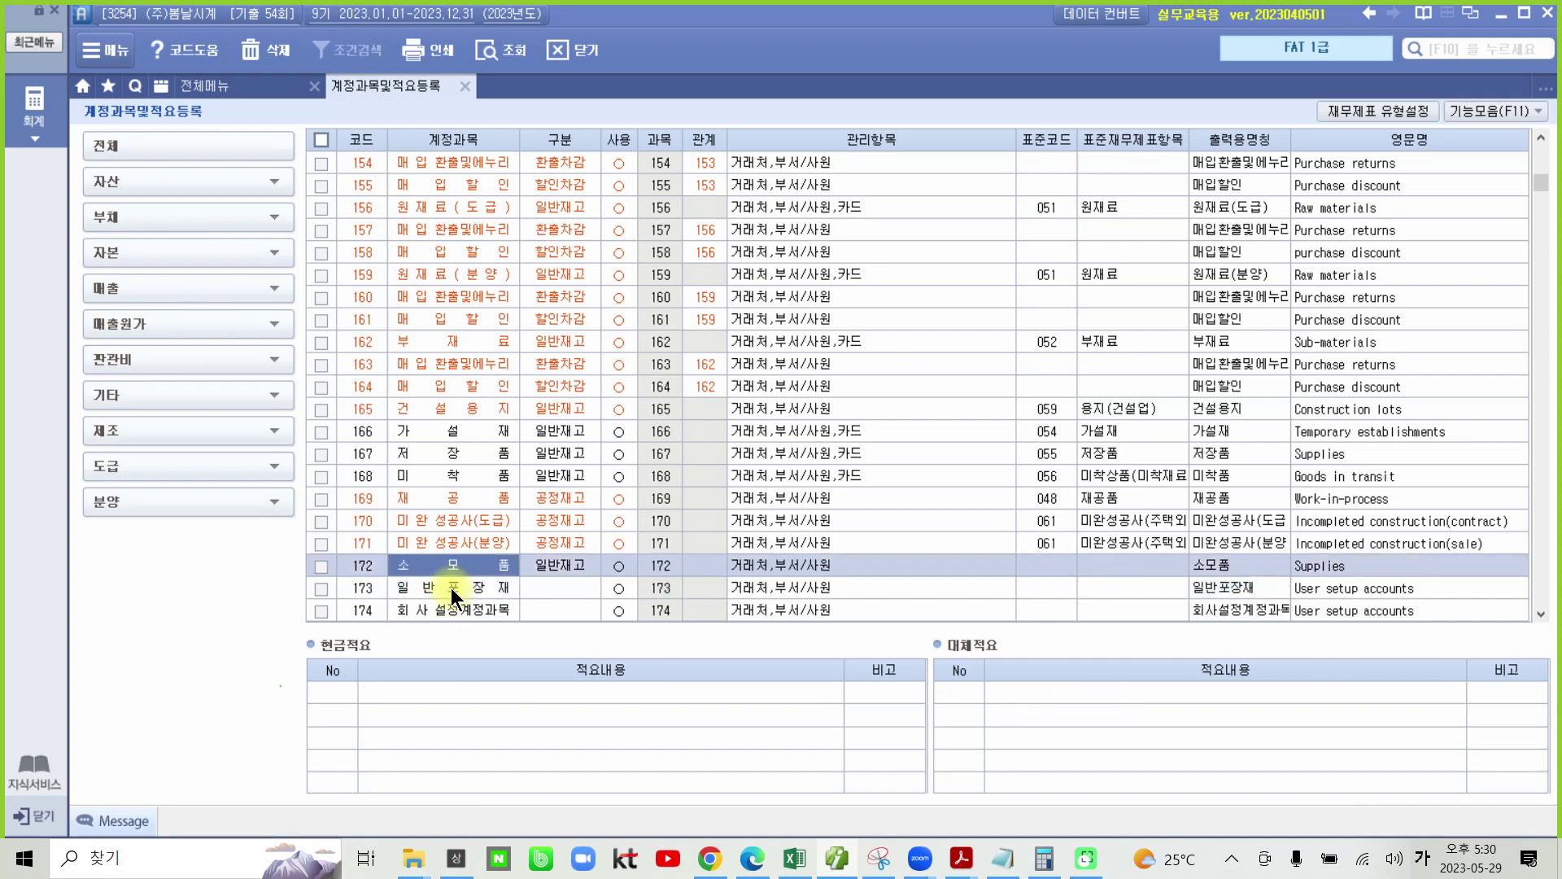
pyautogui.click(451, 587)
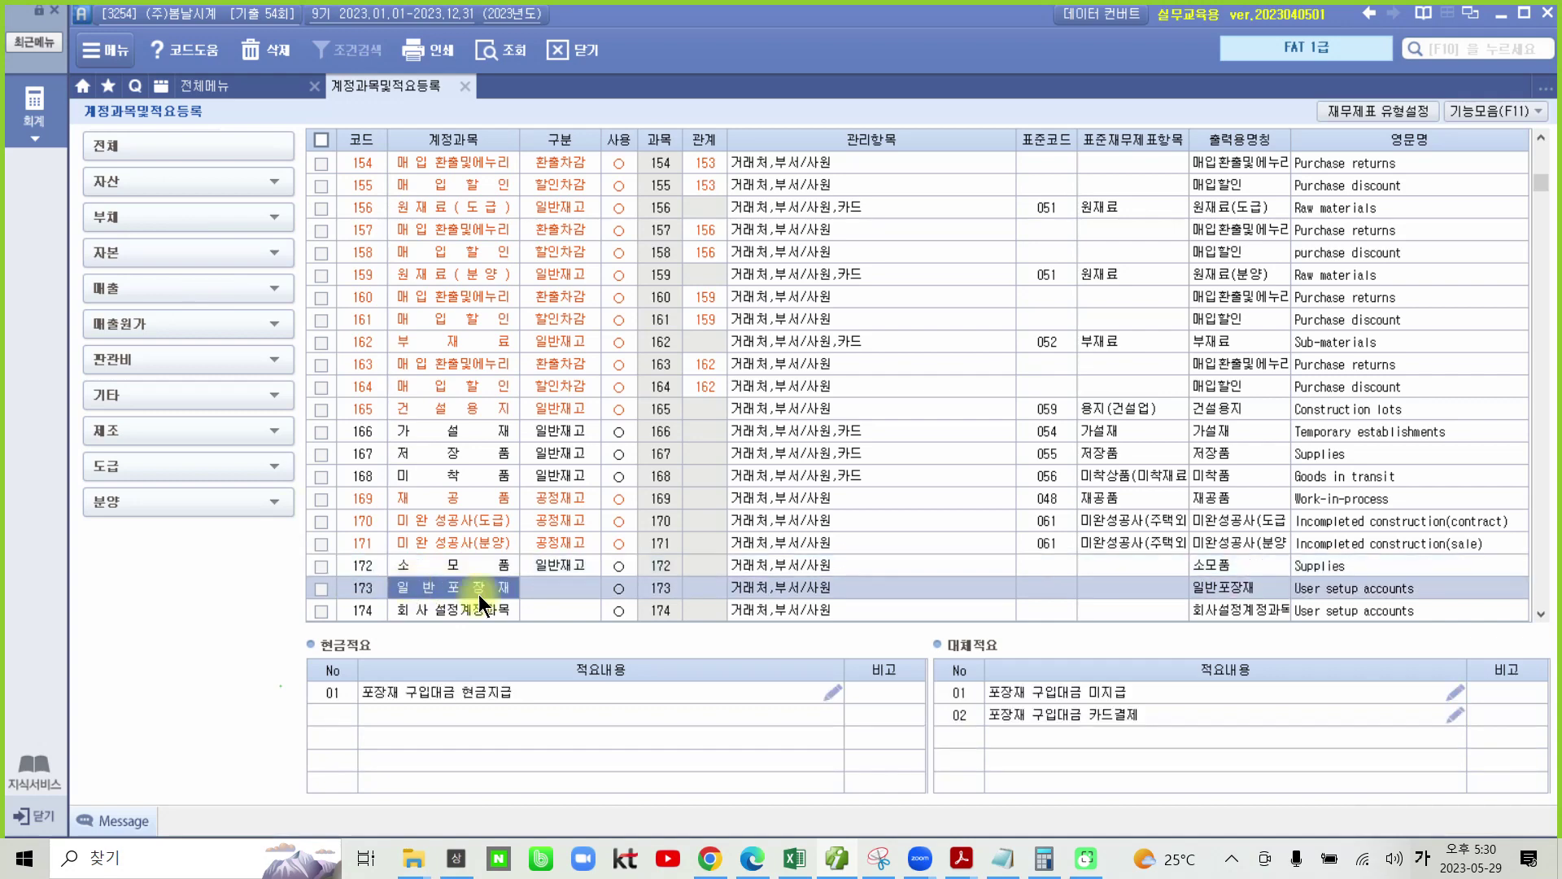
pyautogui.press('Up')
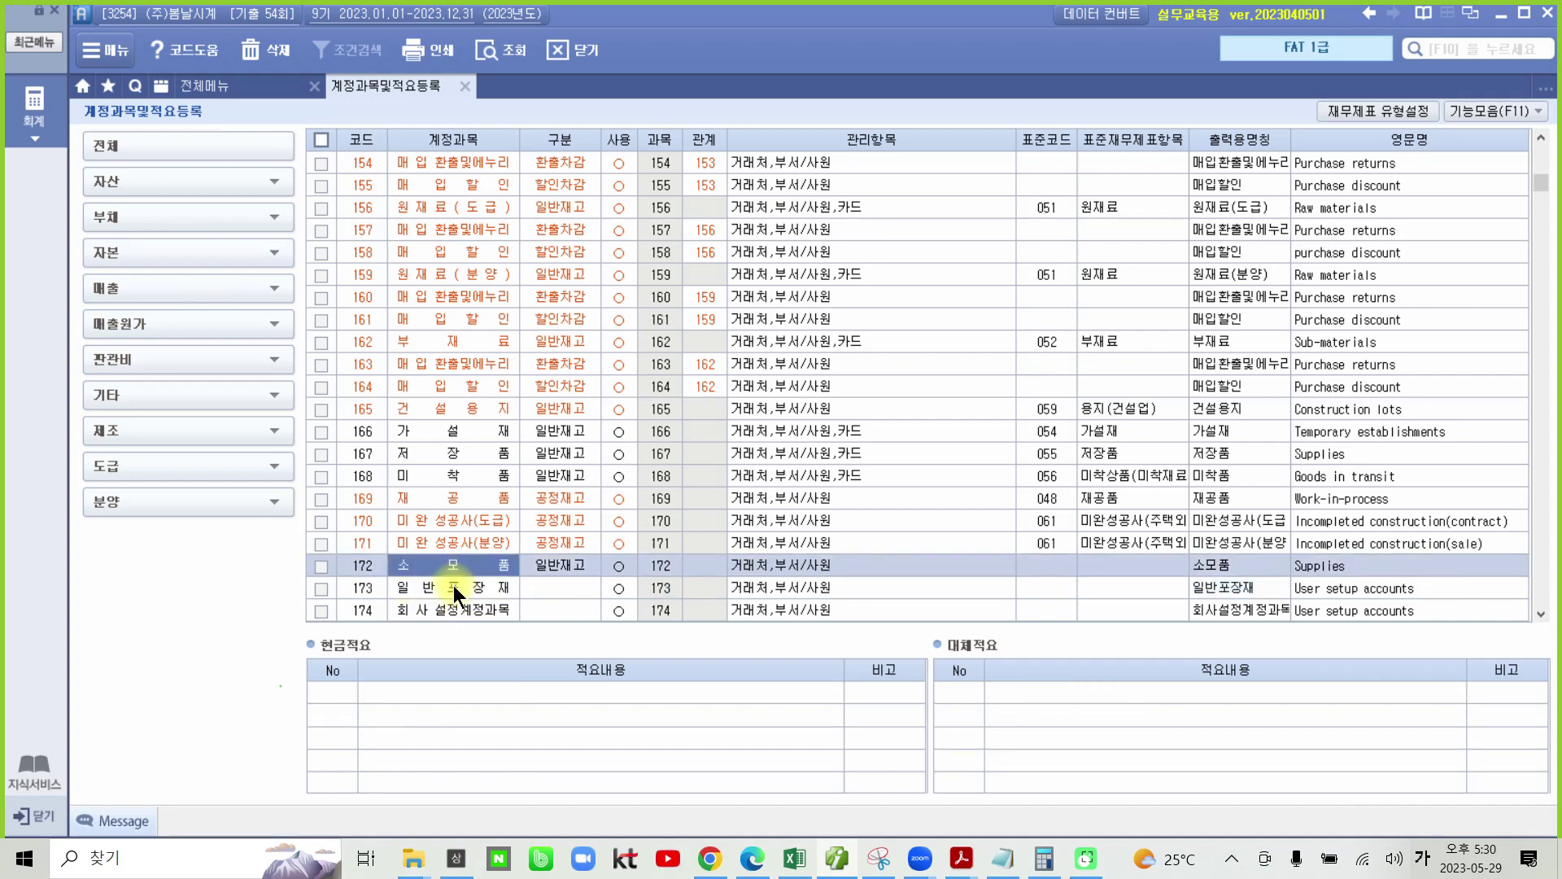
pyautogui.click(452, 584)
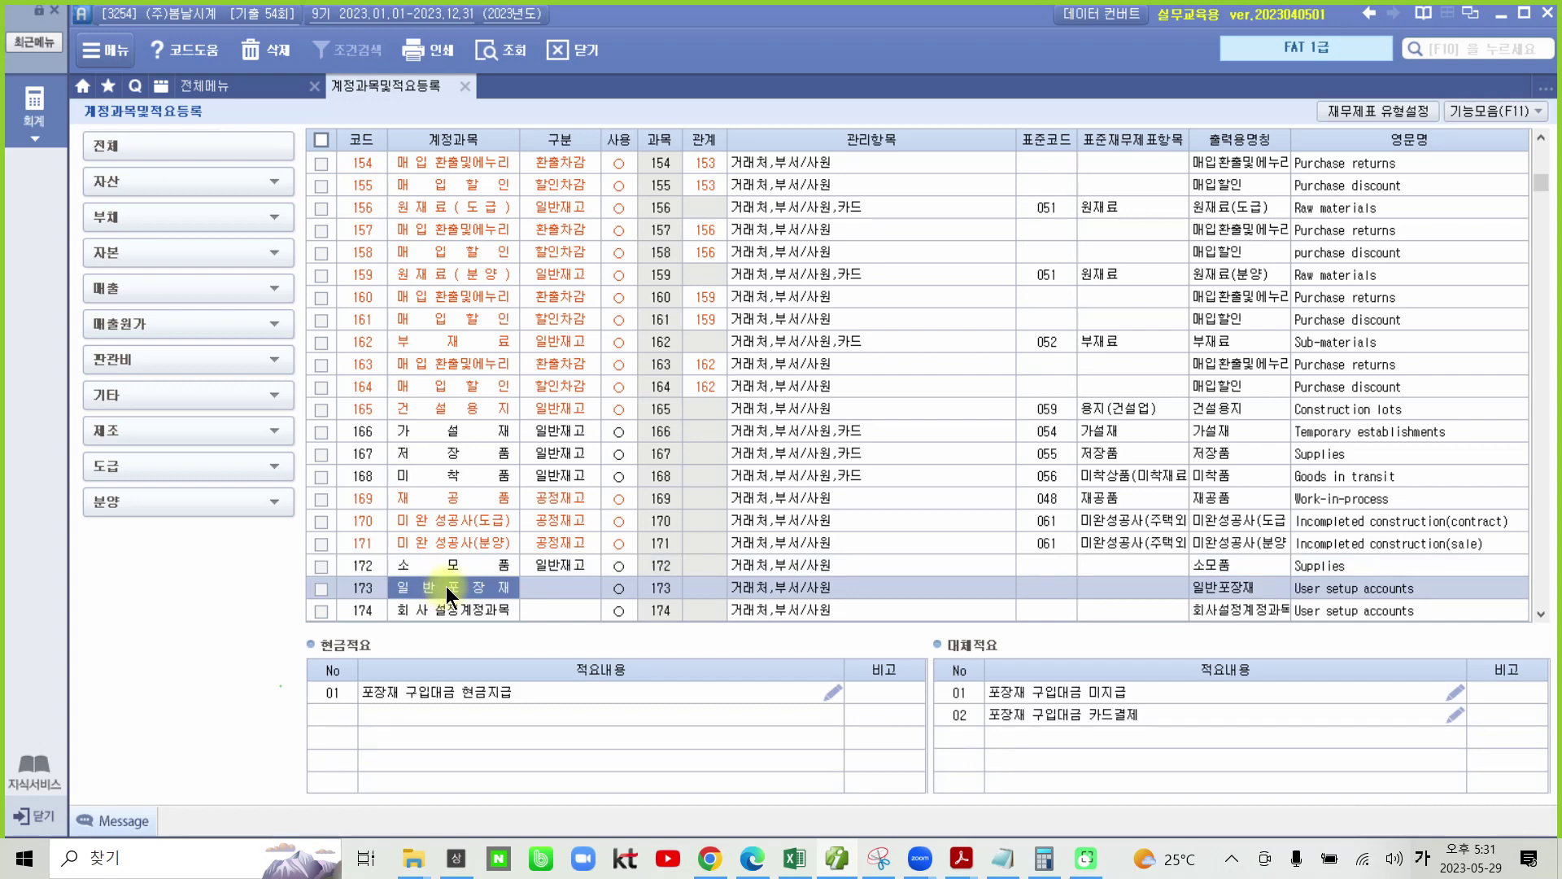
pyautogui.write('설')
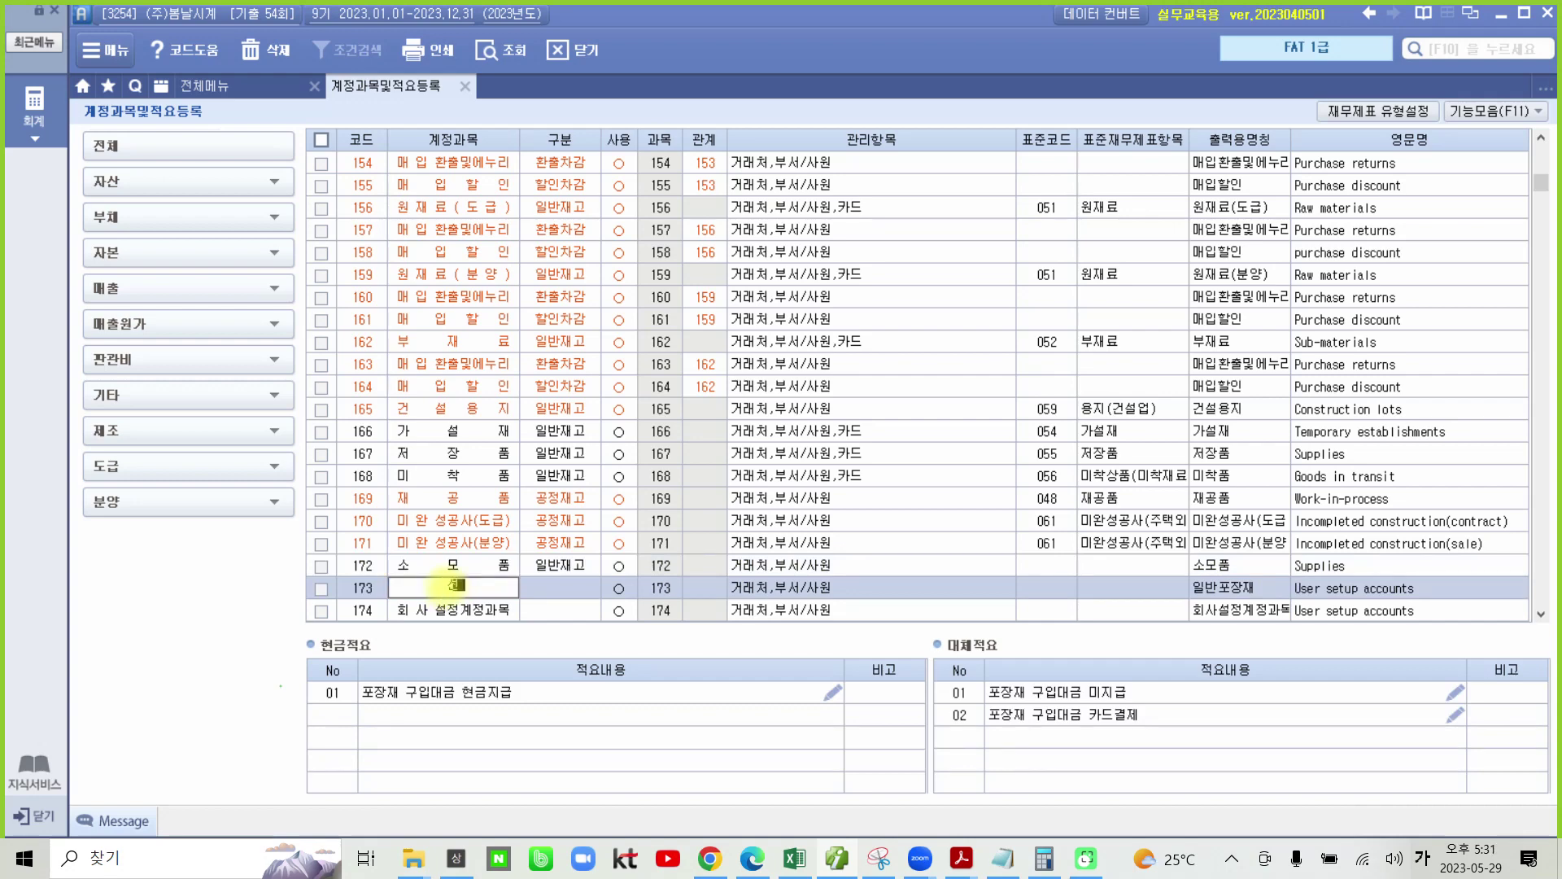
pyautogui.write('물포자')
pyautogui.press('BackSpace')
pyautogui.press('BackSpace')
pyautogui.write('포장재')
pyautogui.press('Return')
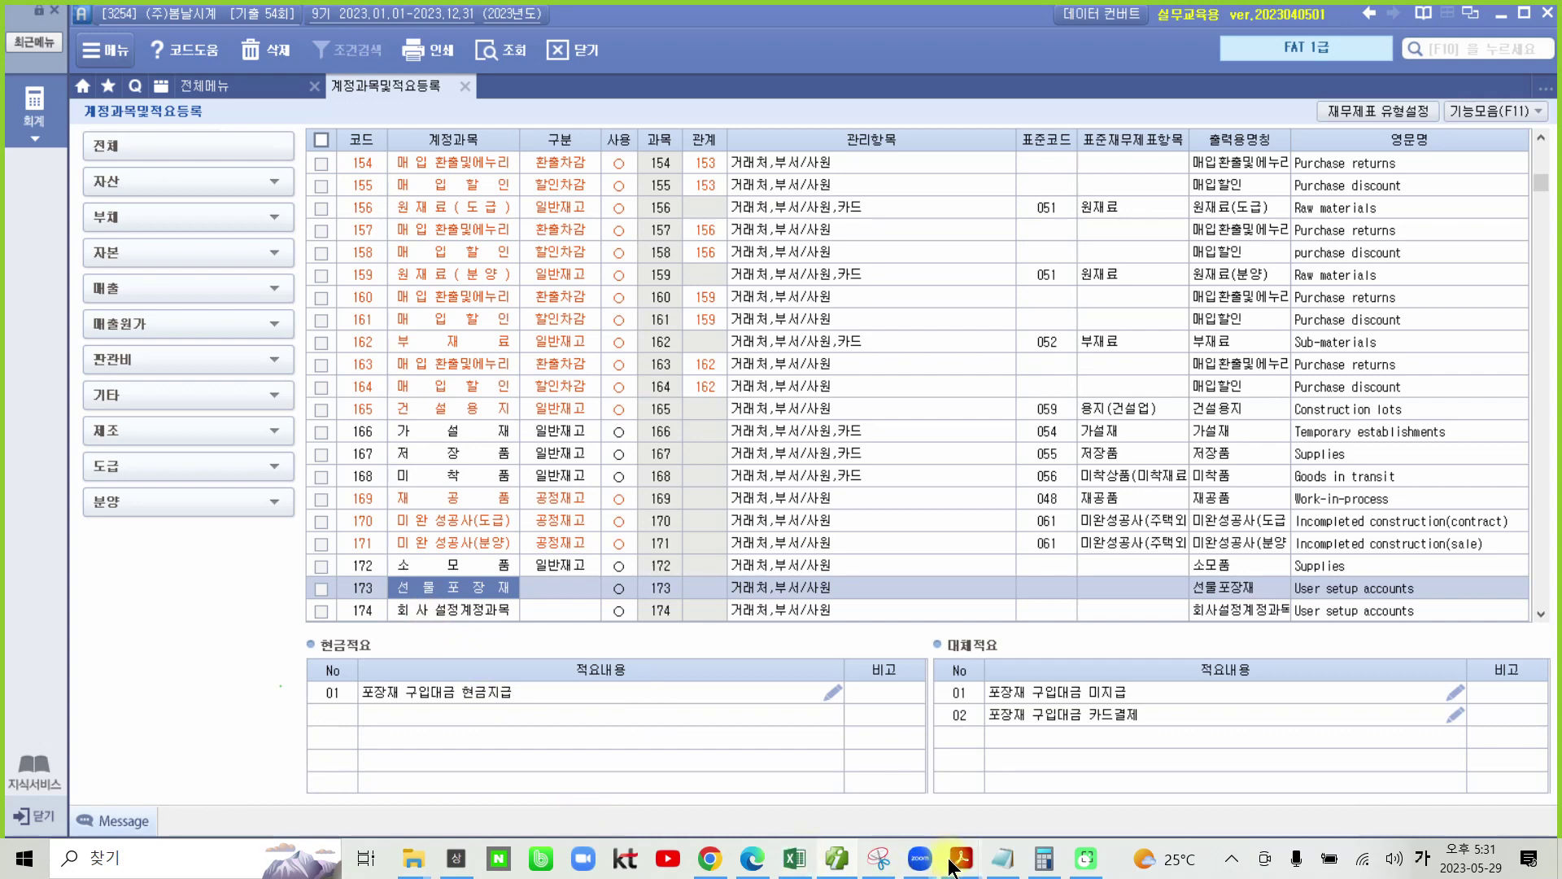
# Switch back to the exam PDF in Acrobat Reader and highlight the 실무수행 heading 거래자료 입력
pyautogui.moveTo(954, 867)
pyautogui.click(1074, 720)
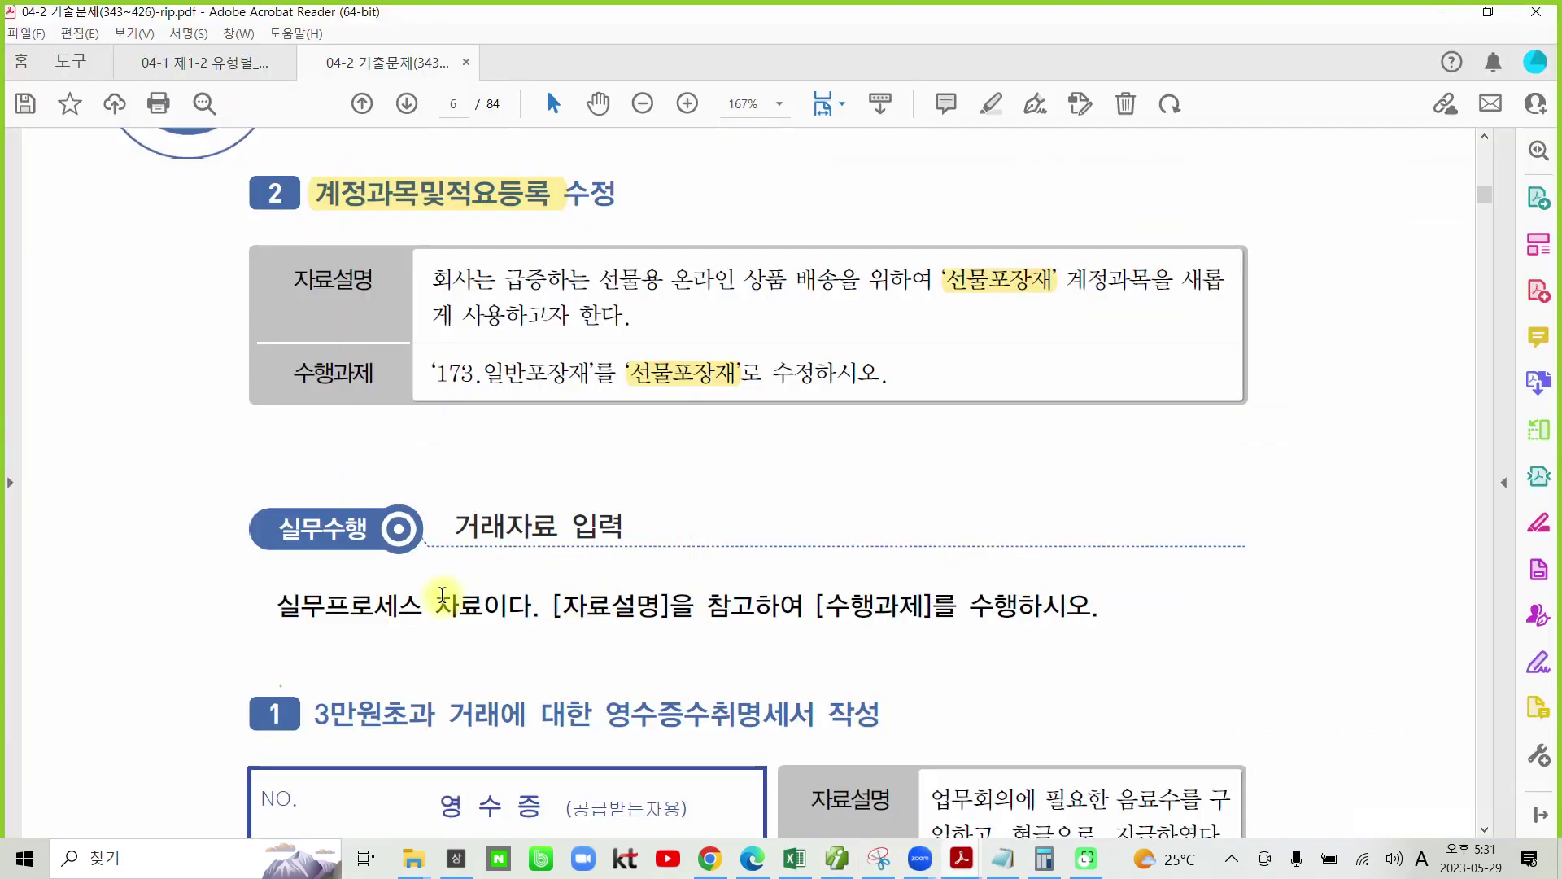
pyautogui.scroll(-3, 444, 447)
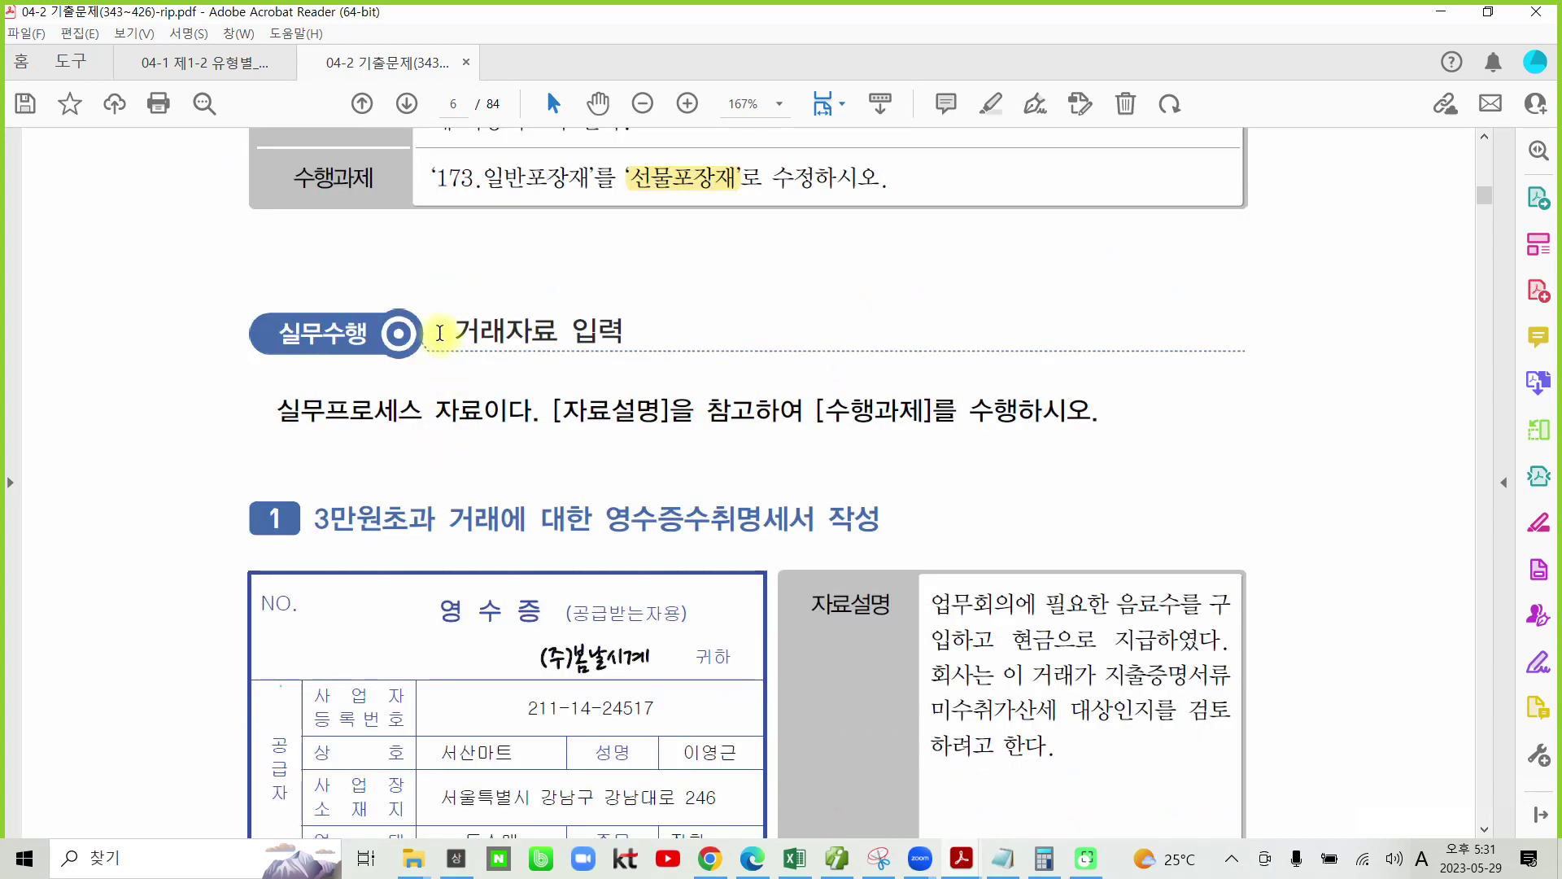
pyautogui.moveTo(457, 333); pyautogui.dragTo(624, 334)
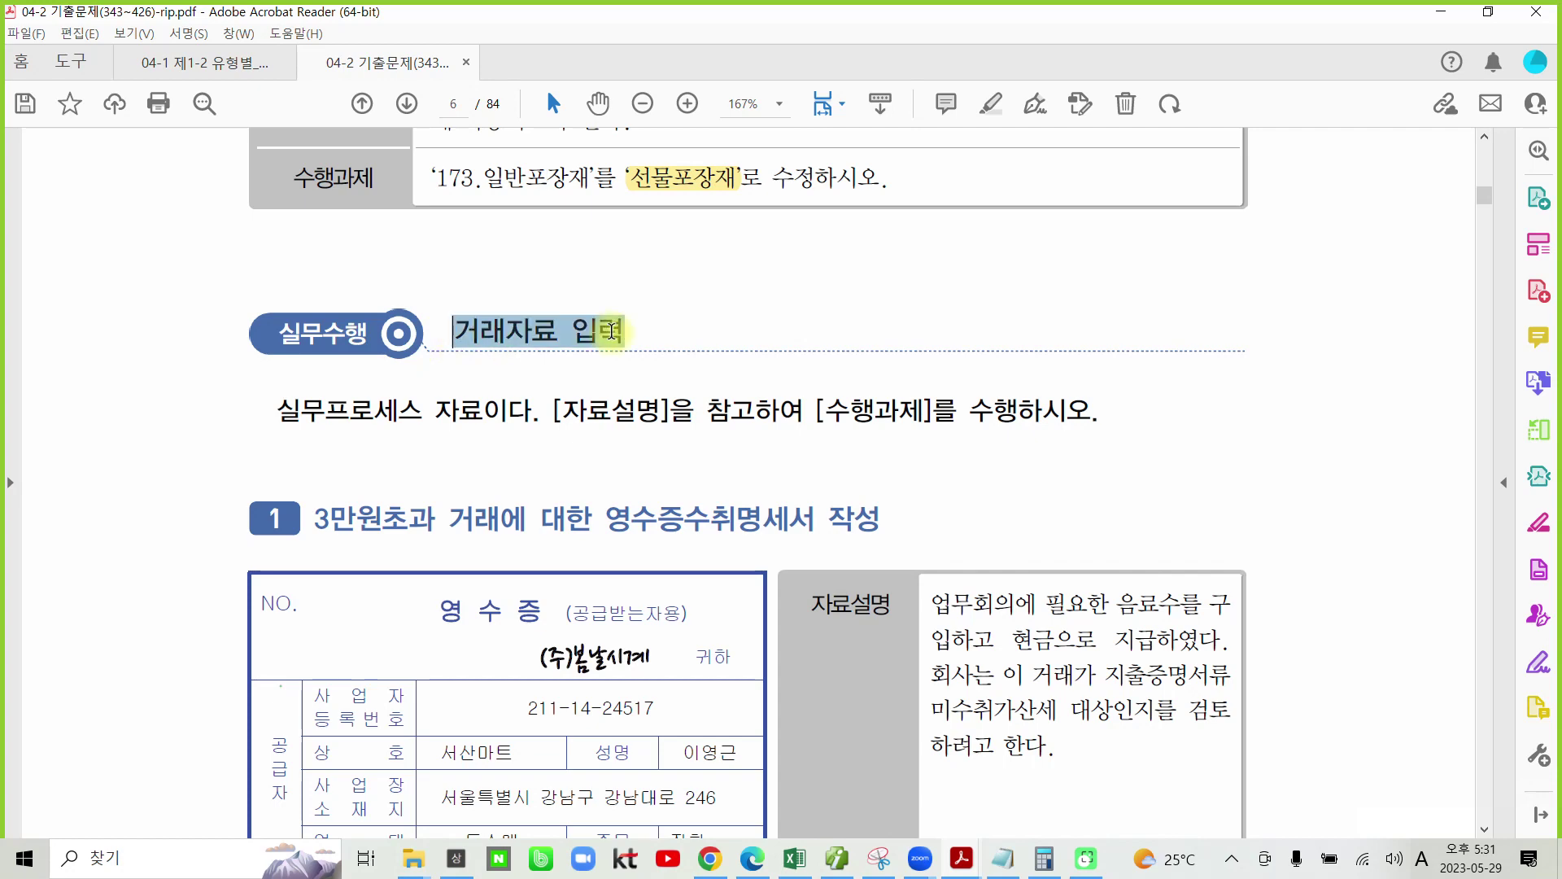
pyautogui.click(639, 247)
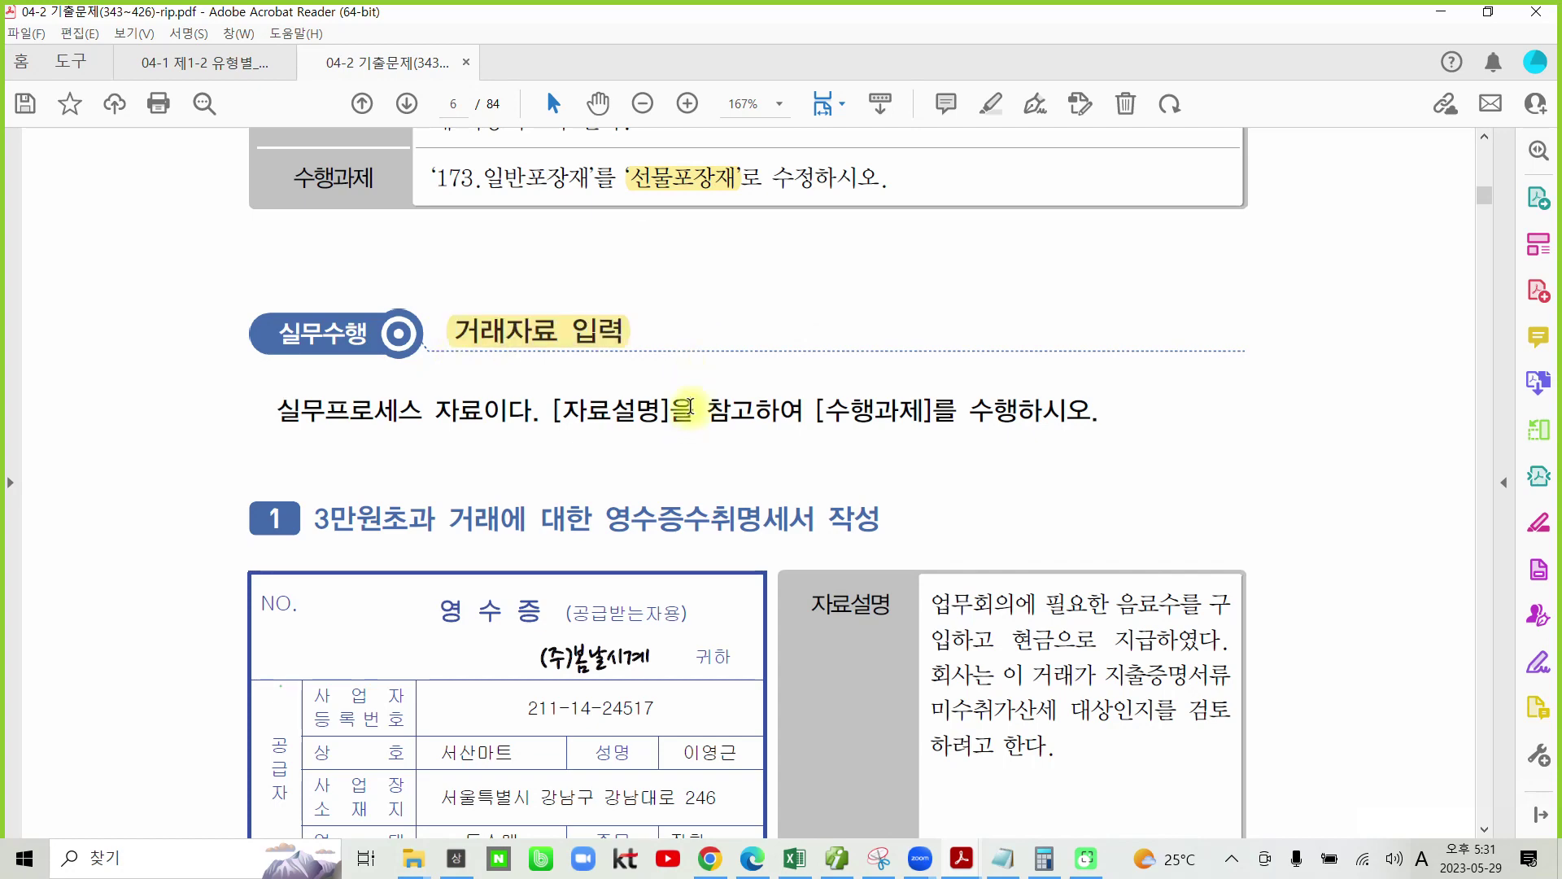
# Go through the receipt problem 3만원초과 거래에 대한 영수증수취명세서 작성 and highlight 복리후생비 in its 수행과제
pyautogui.scroll(-2, 691, 414)
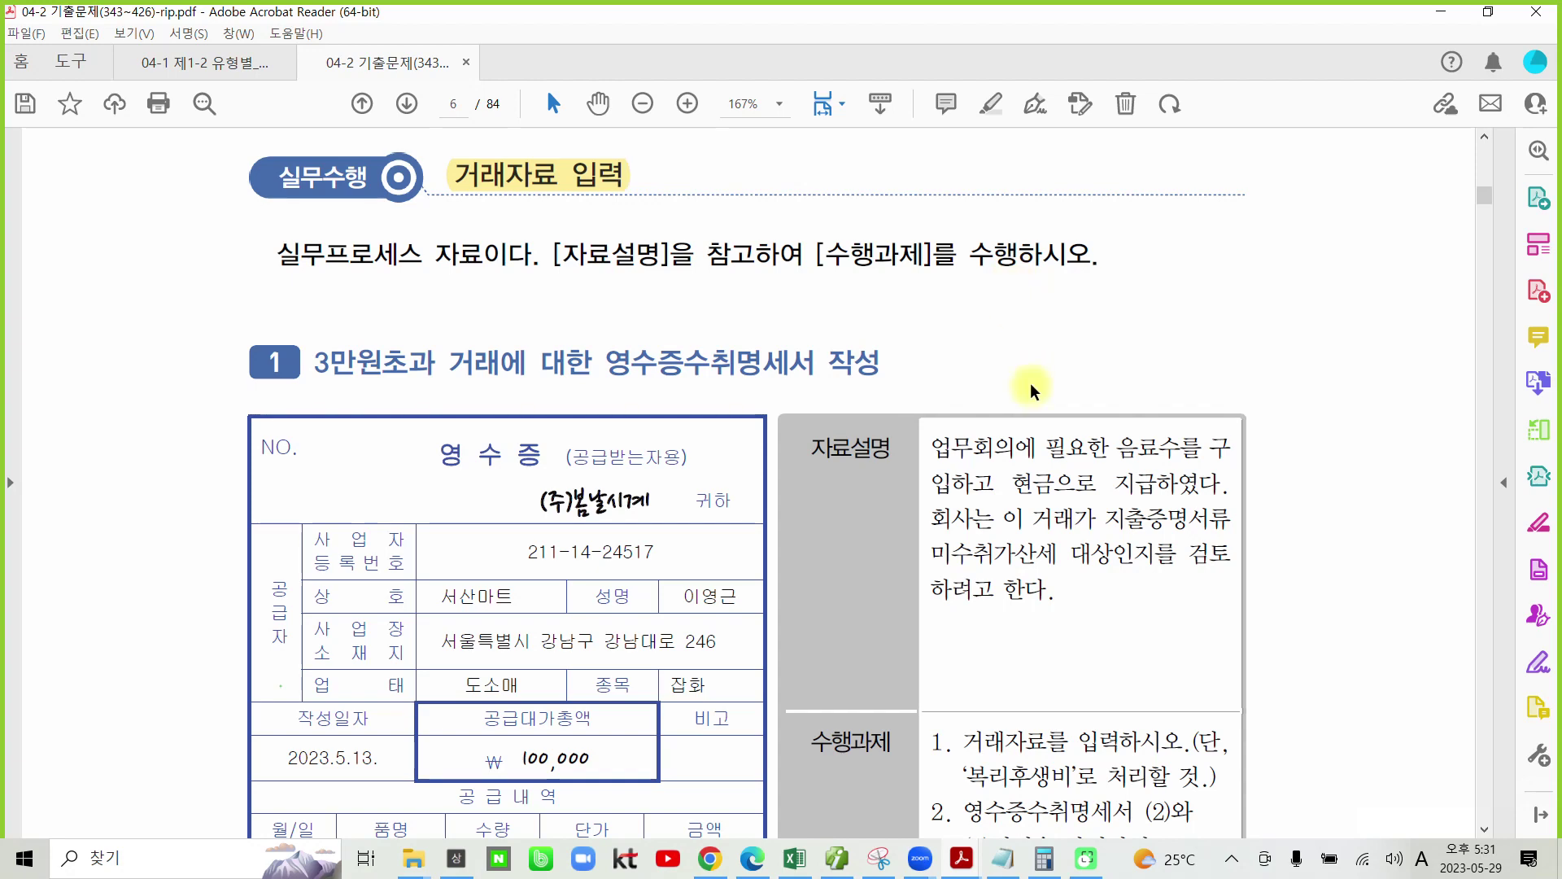
pyautogui.scroll(-2, 1030, 380)
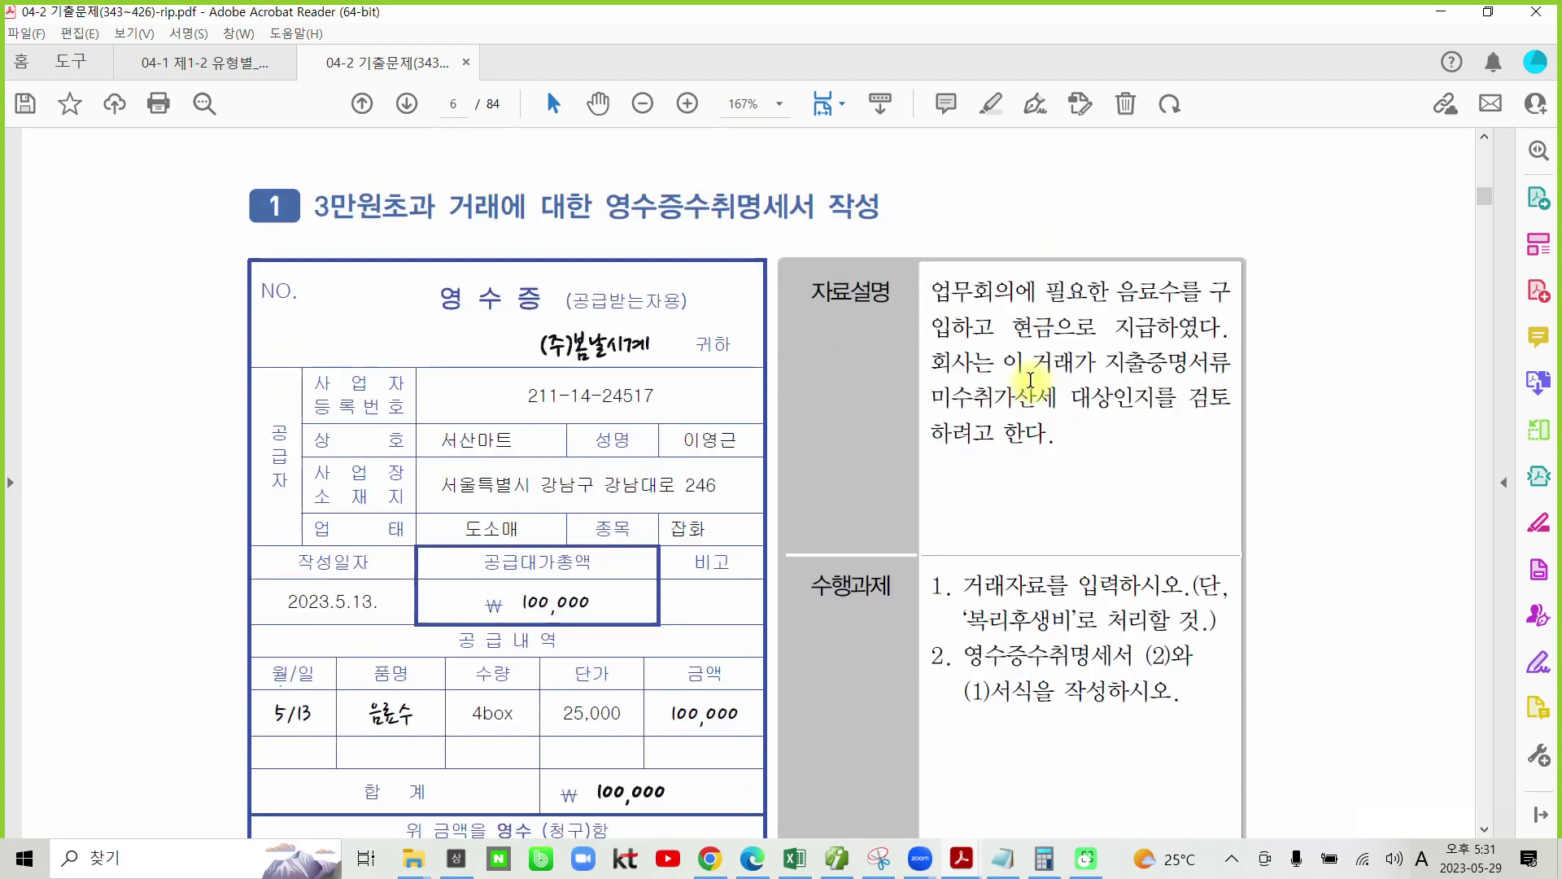
pyautogui.moveTo(783, 305); pyautogui.dragTo(835, 398)
pyautogui.moveTo(838, 691)
pyautogui.mouseDown()
pyautogui.moveTo(838, 525)
pyautogui.moveTo(880, 672)
pyautogui.mouseUp()
pyautogui.moveTo(470, 372)
pyautogui.mouseDown()
pyautogui.moveTo(444, 266)
pyautogui.moveTo(483, 403)
pyautogui.mouseUp()
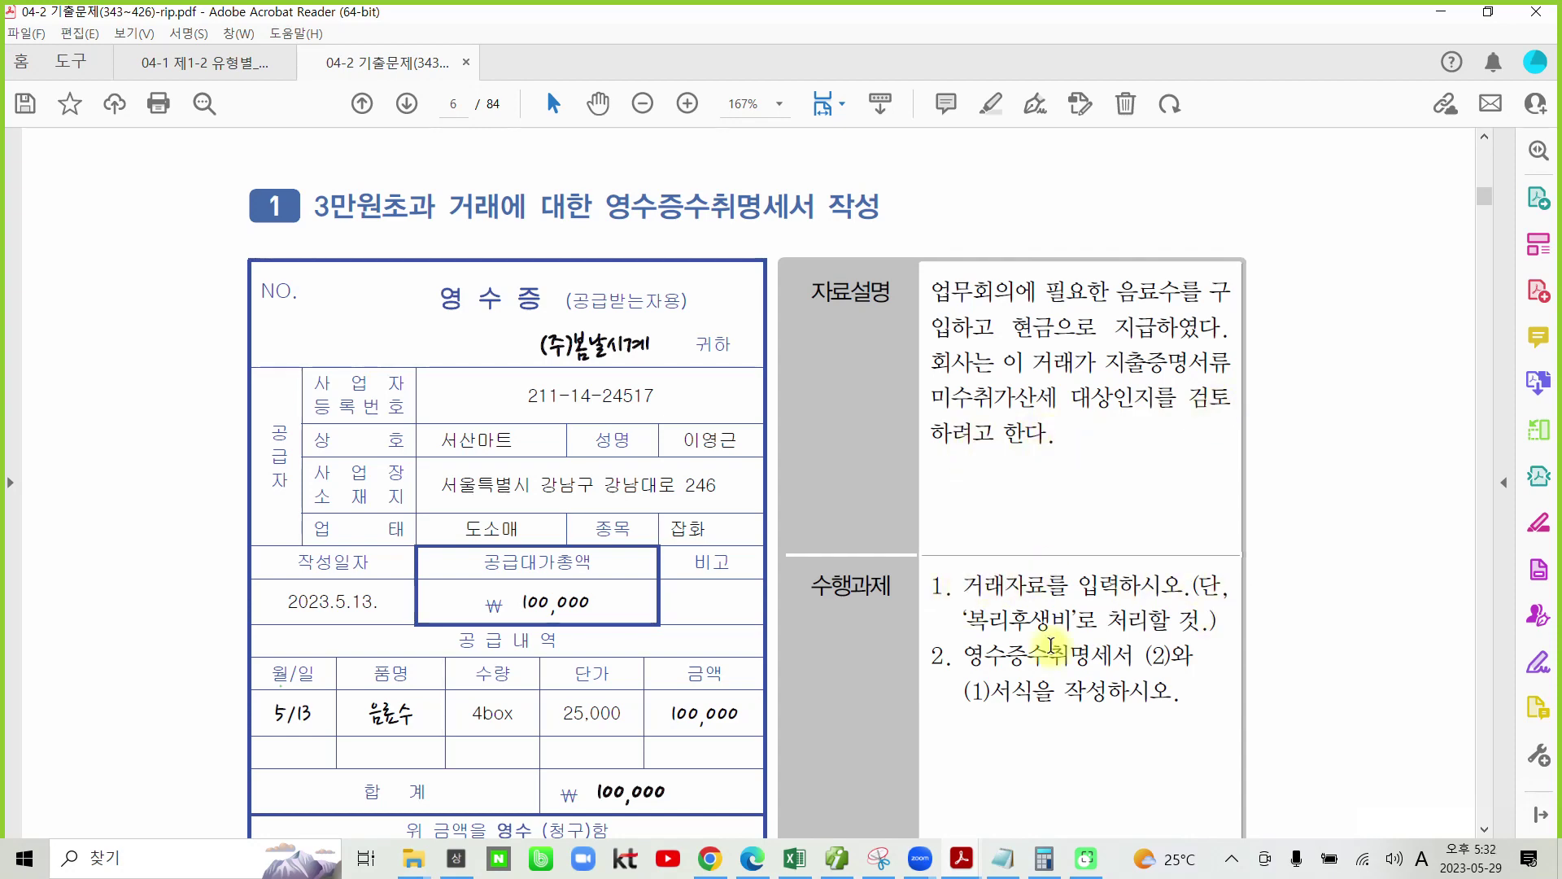
pyautogui.moveTo(966, 616); pyautogui.dragTo(1074, 620)
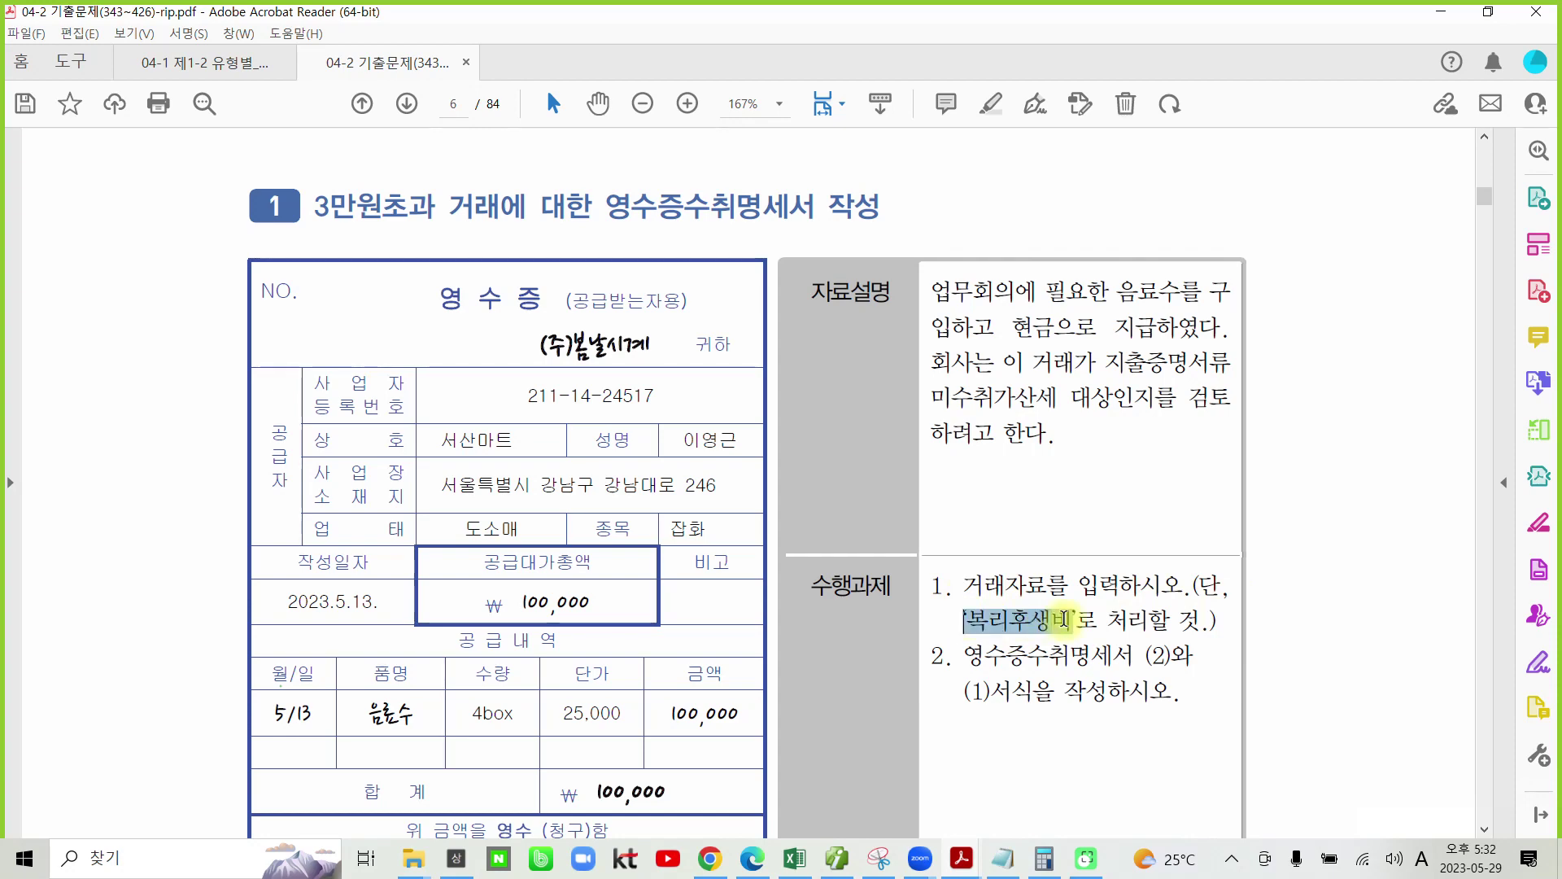
pyautogui.click(1089, 541)
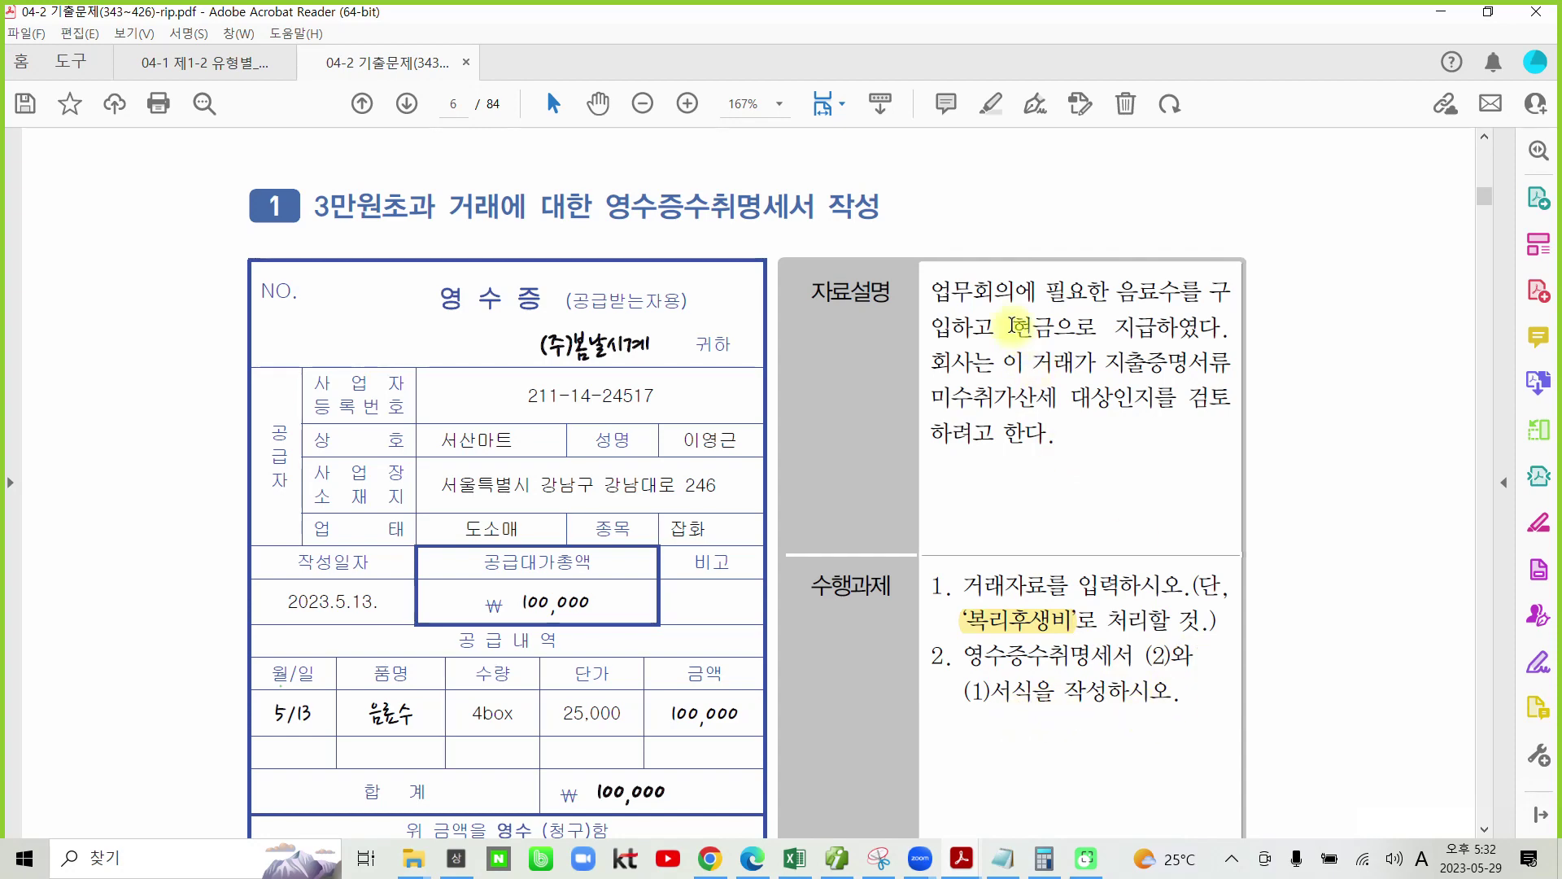
# Highlight 현금 in the 자료설명 and the date 2023.5.13. on the receipt
pyautogui.moveTo(1011, 327); pyautogui.dragTo(1055, 329)
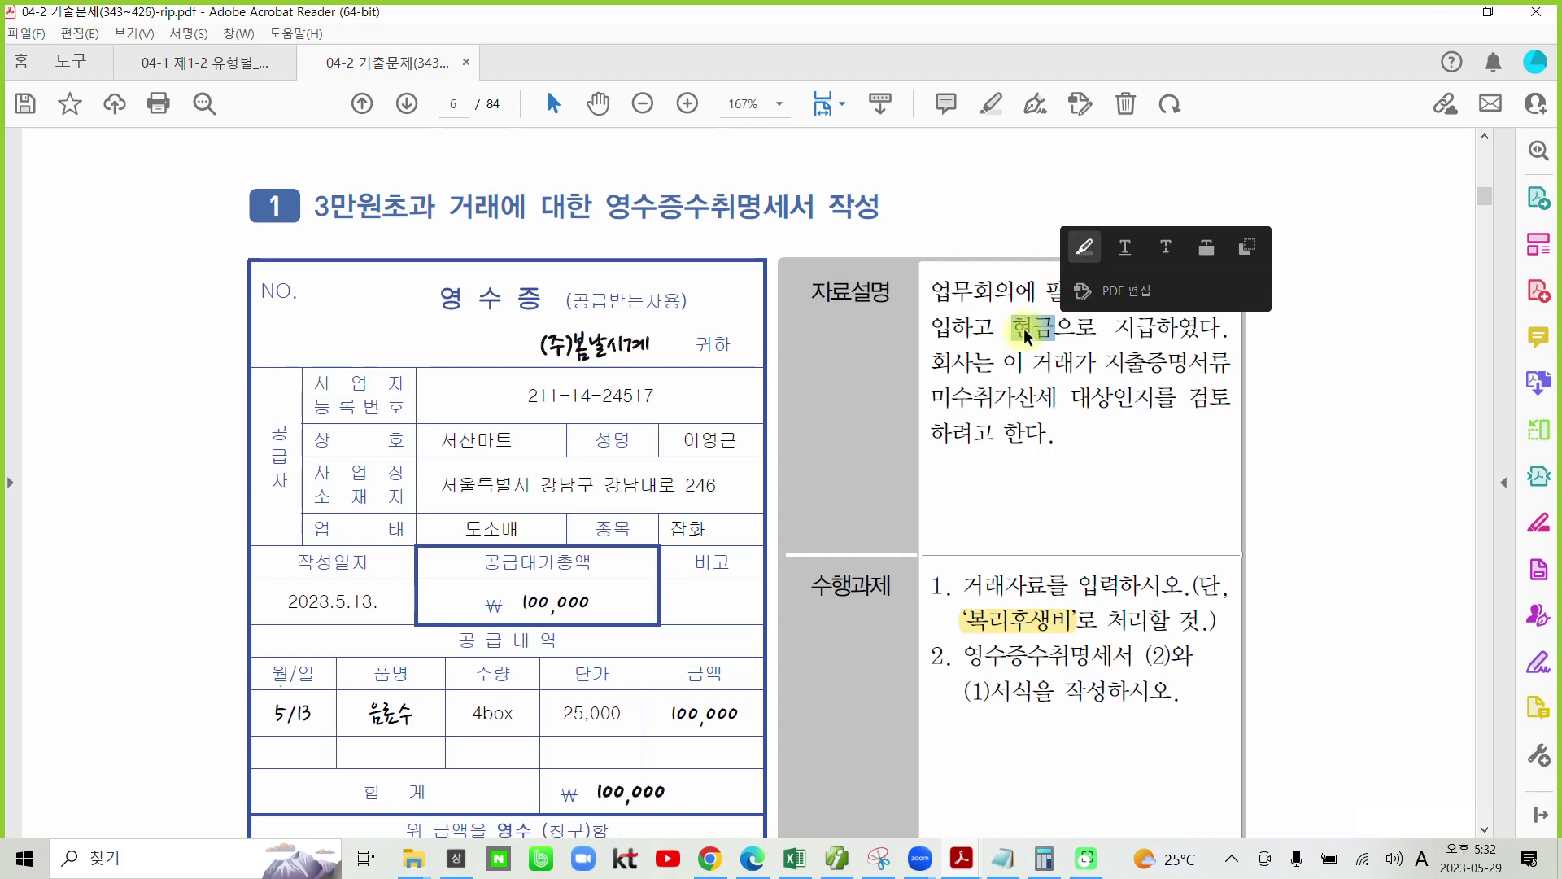
pyautogui.click(1026, 335)
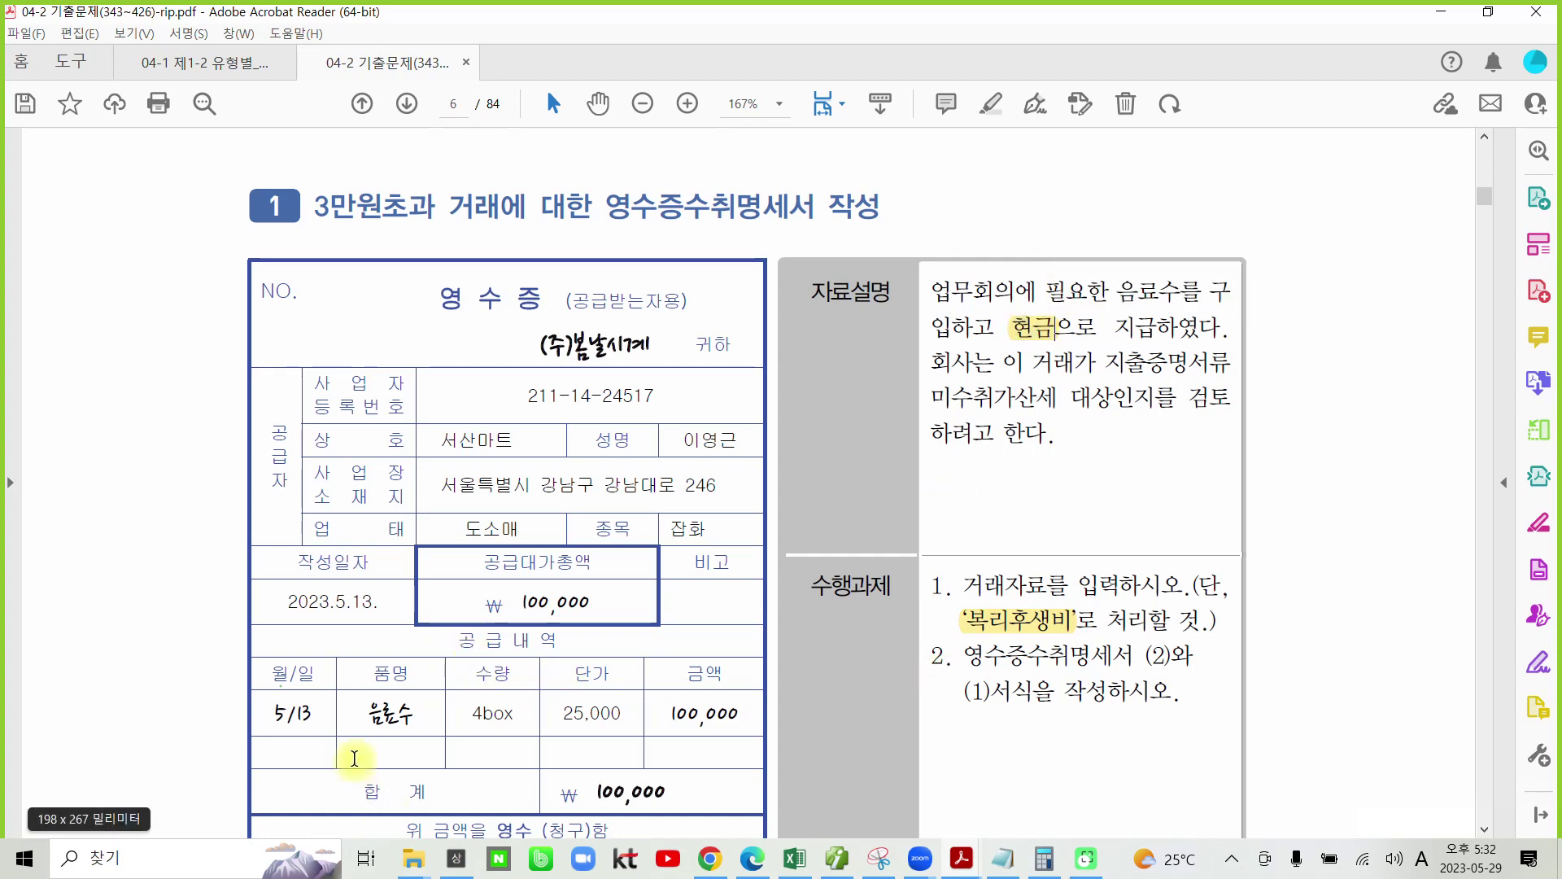
pyautogui.moveTo(374, 600); pyautogui.dragTo(285, 600)
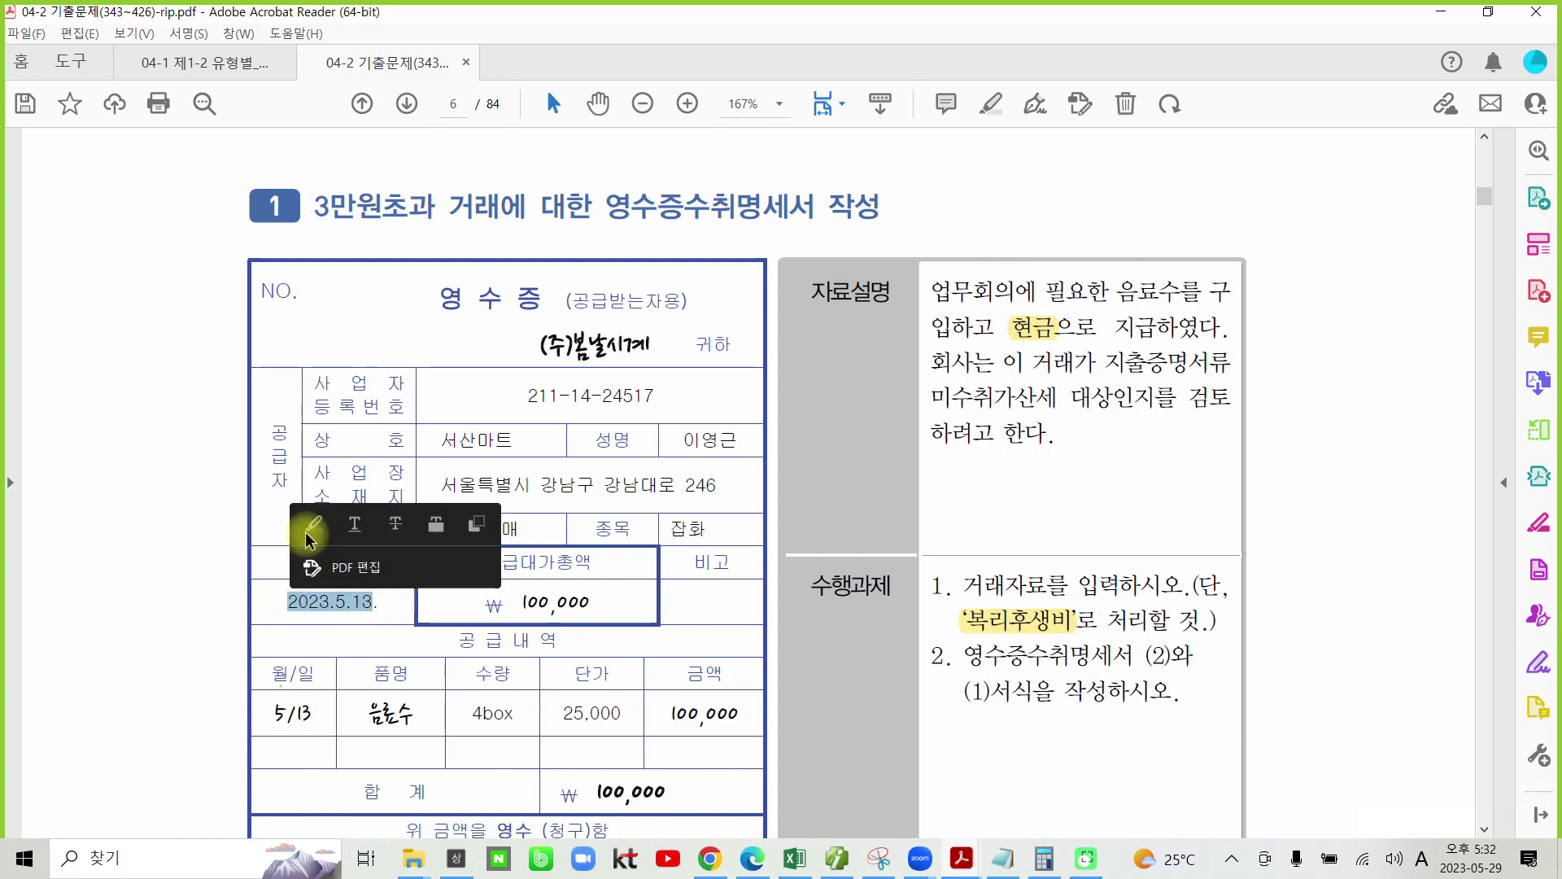
pyautogui.click(310, 527)
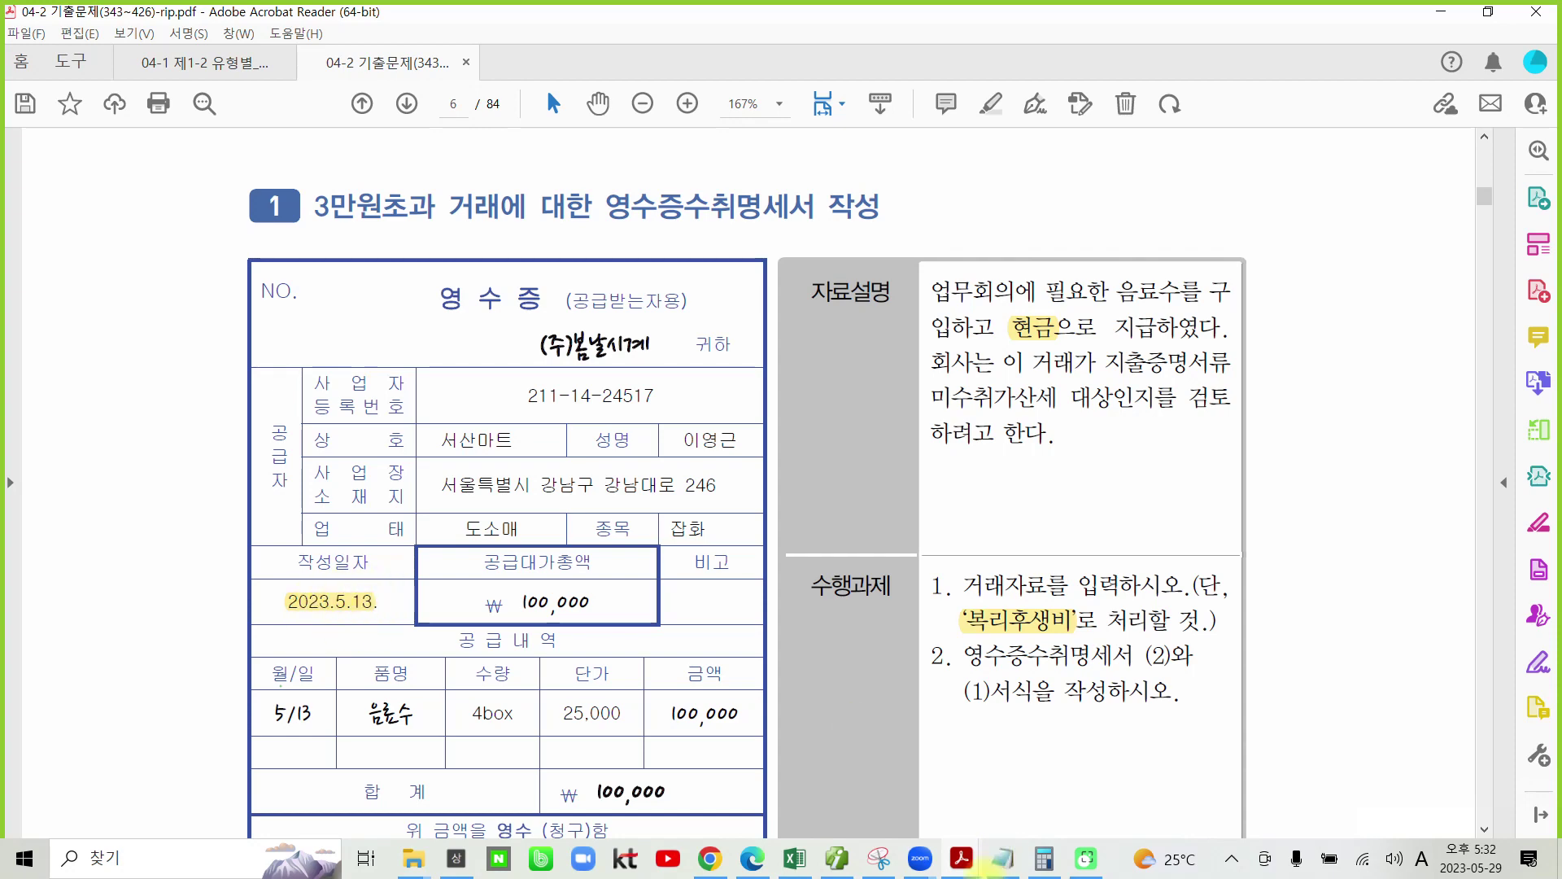
# Switch to the accounting program, close 계정과목및적요등록, and open 일반전표입력 for May 13
pyautogui.click(837, 859)
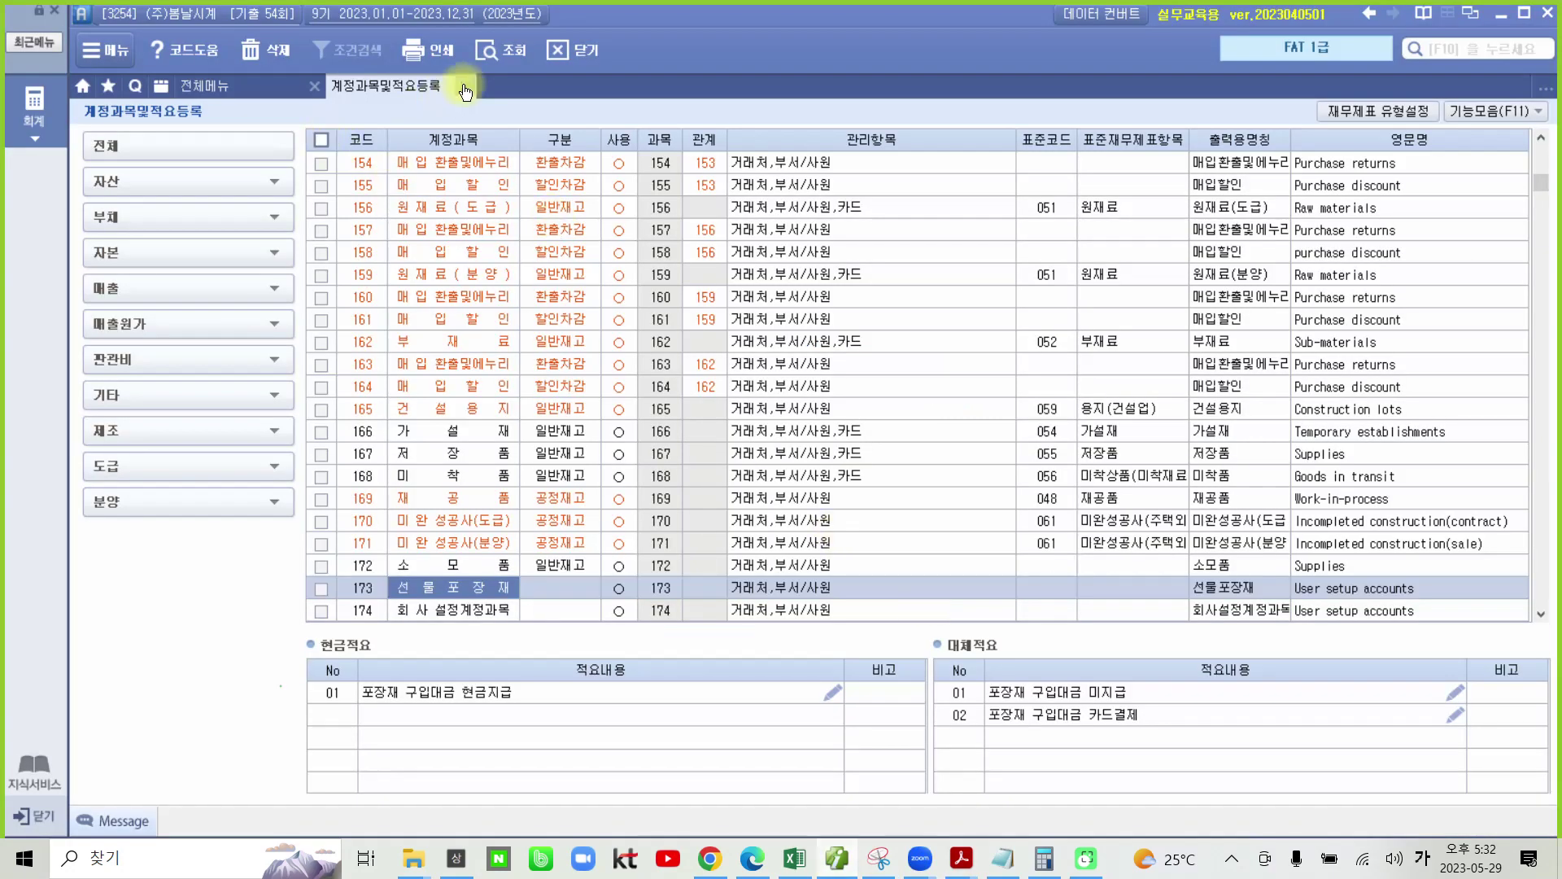
pyautogui.click(460, 90)
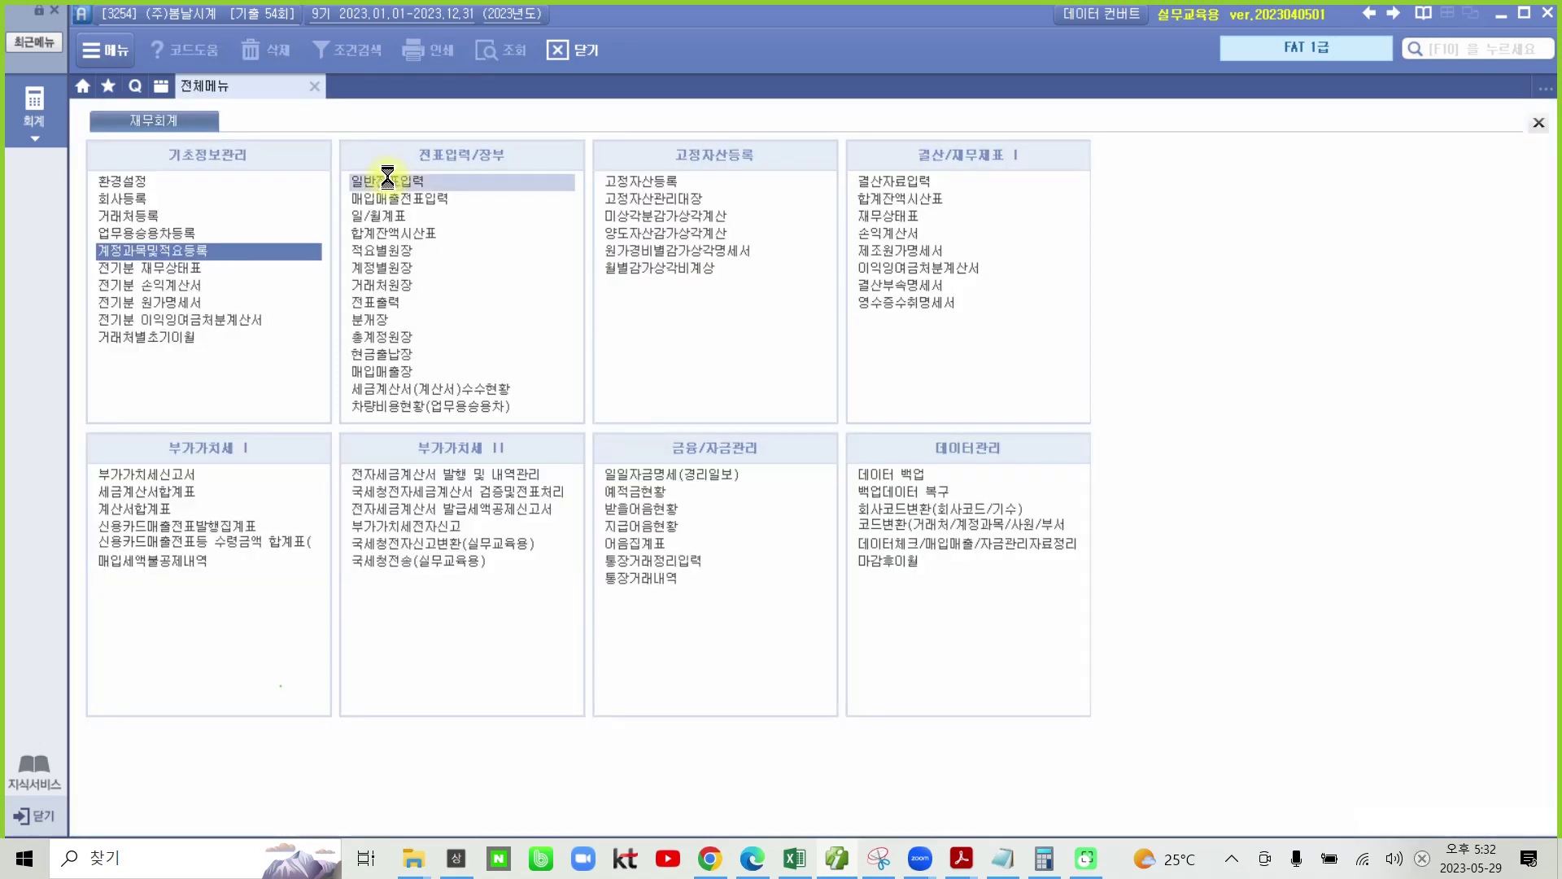
pyautogui.click(388, 177)
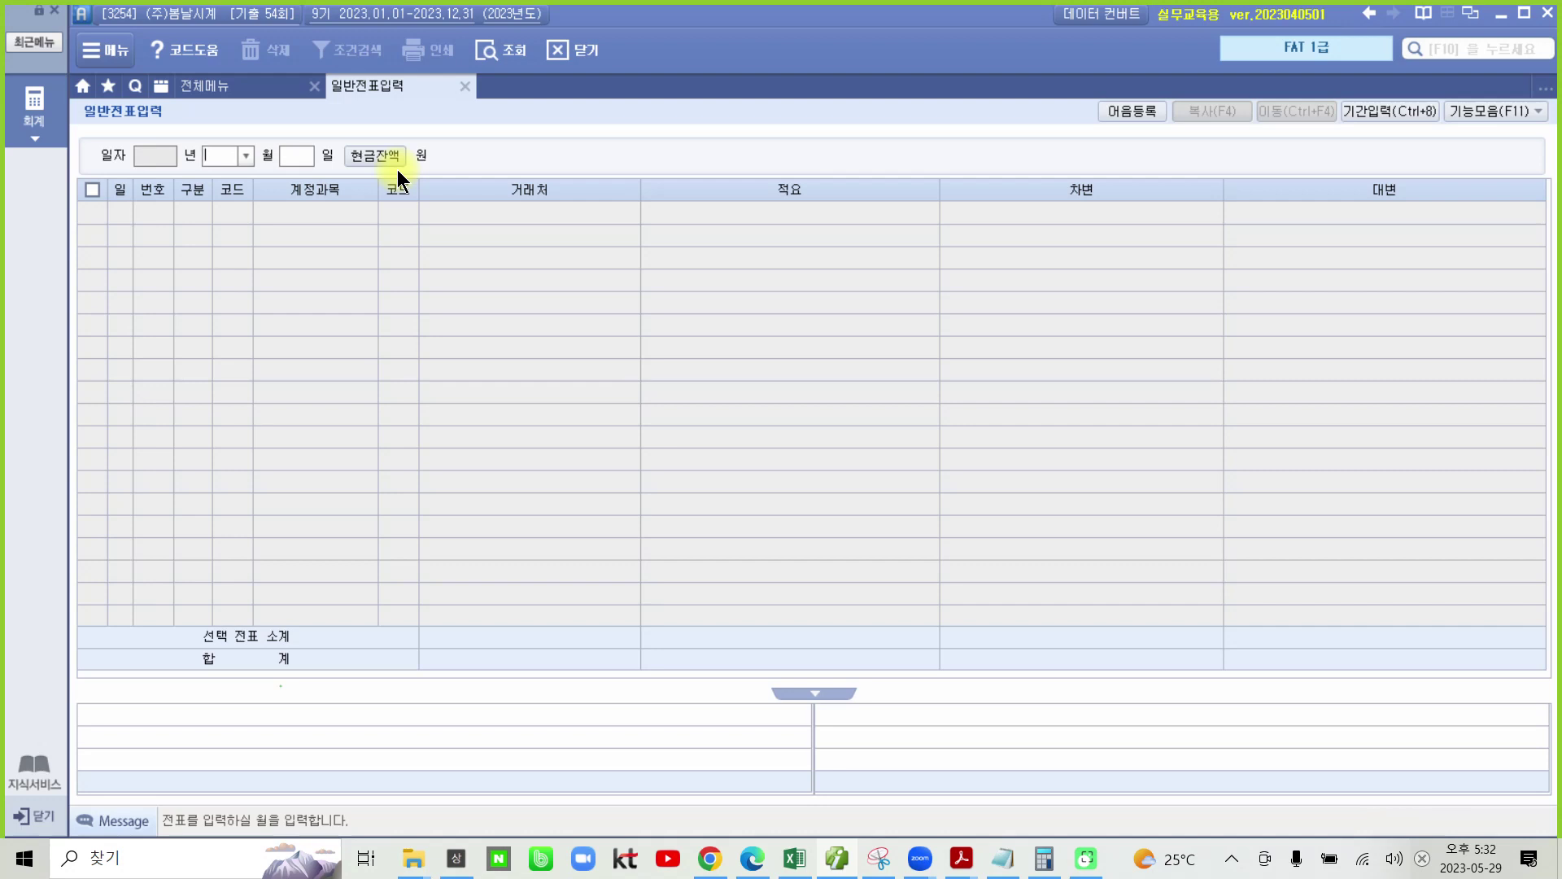
pyautogui.write('5')
pyautogui.press('Return')
pyautogui.write('13')
pyautogui.press('Return')
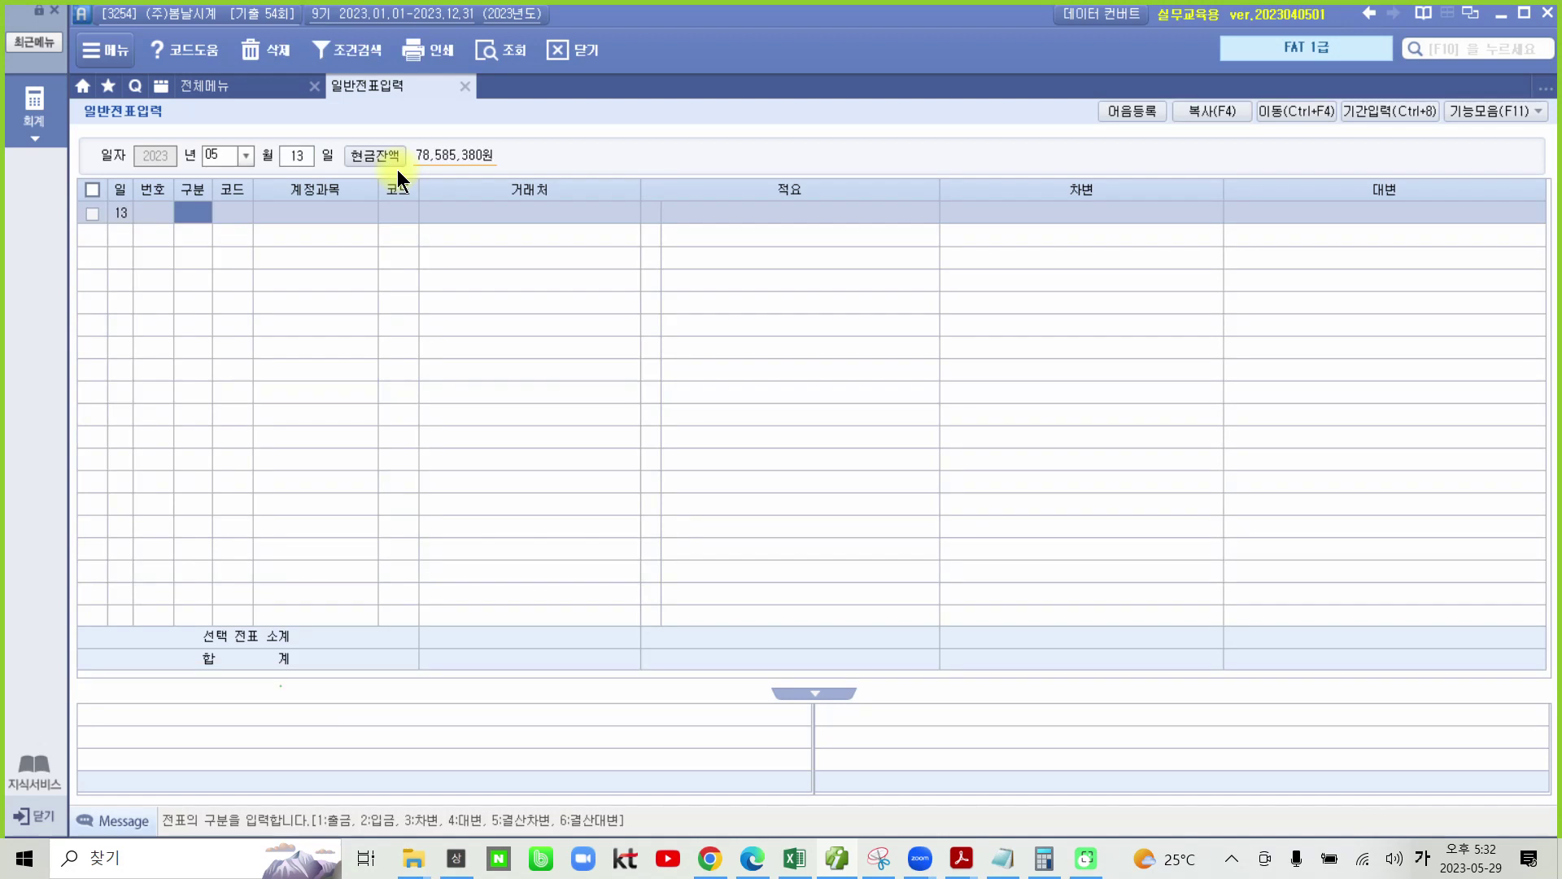
# Enter the May 13 voucher as 출금 with account 811 복리후생비 and a debit of 100,000, leaving 거래처 and 적요 blank
pyautogui.write('1')
pyautogui.press('Return')
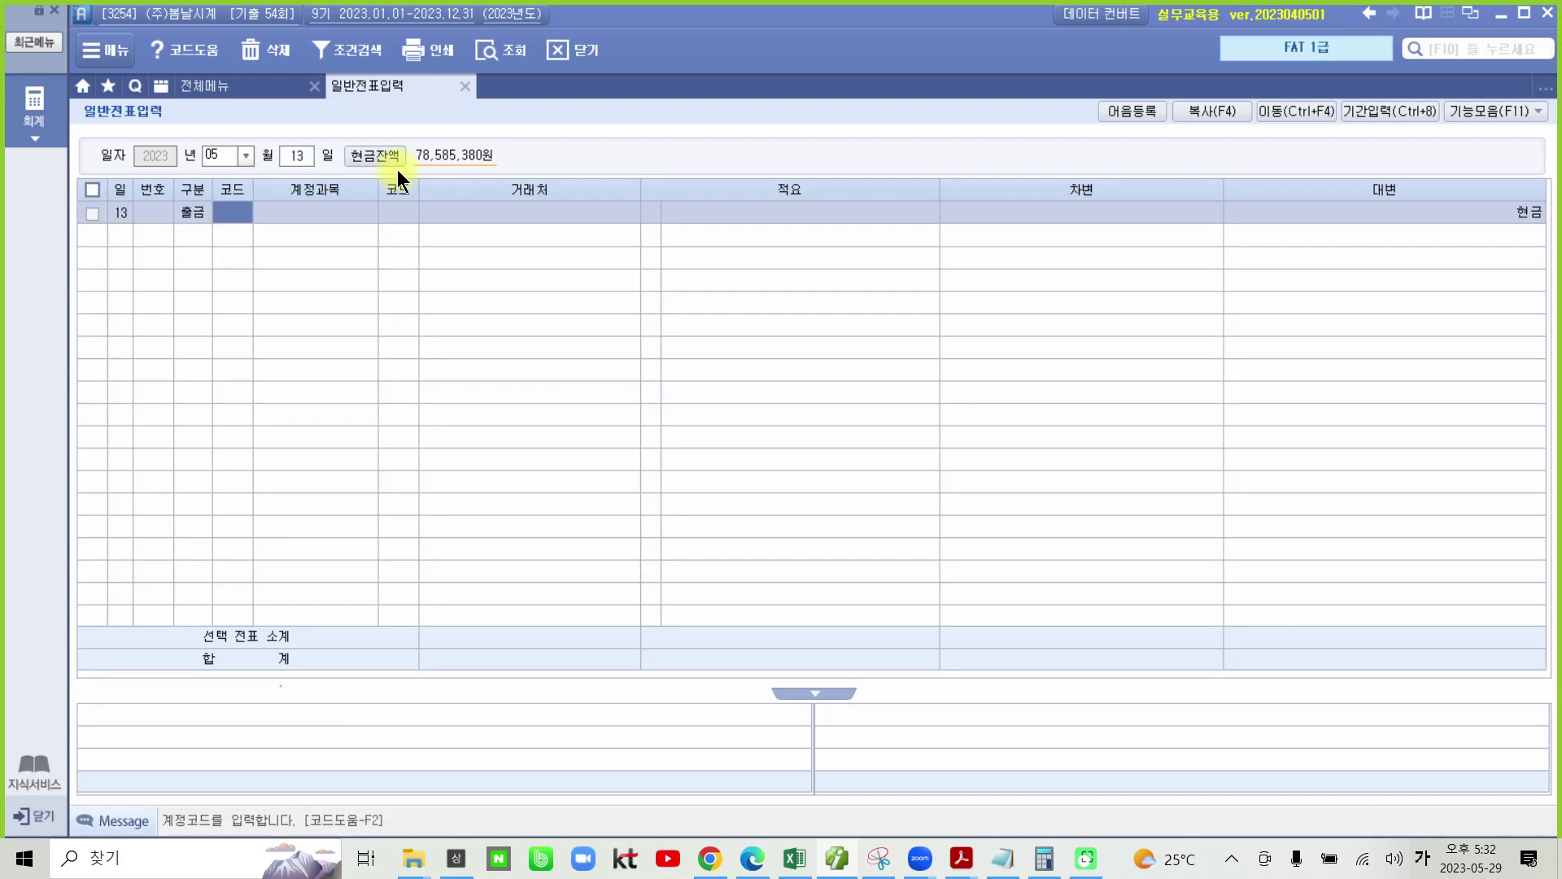
pyautogui.write('811')
pyautogui.press('Return')
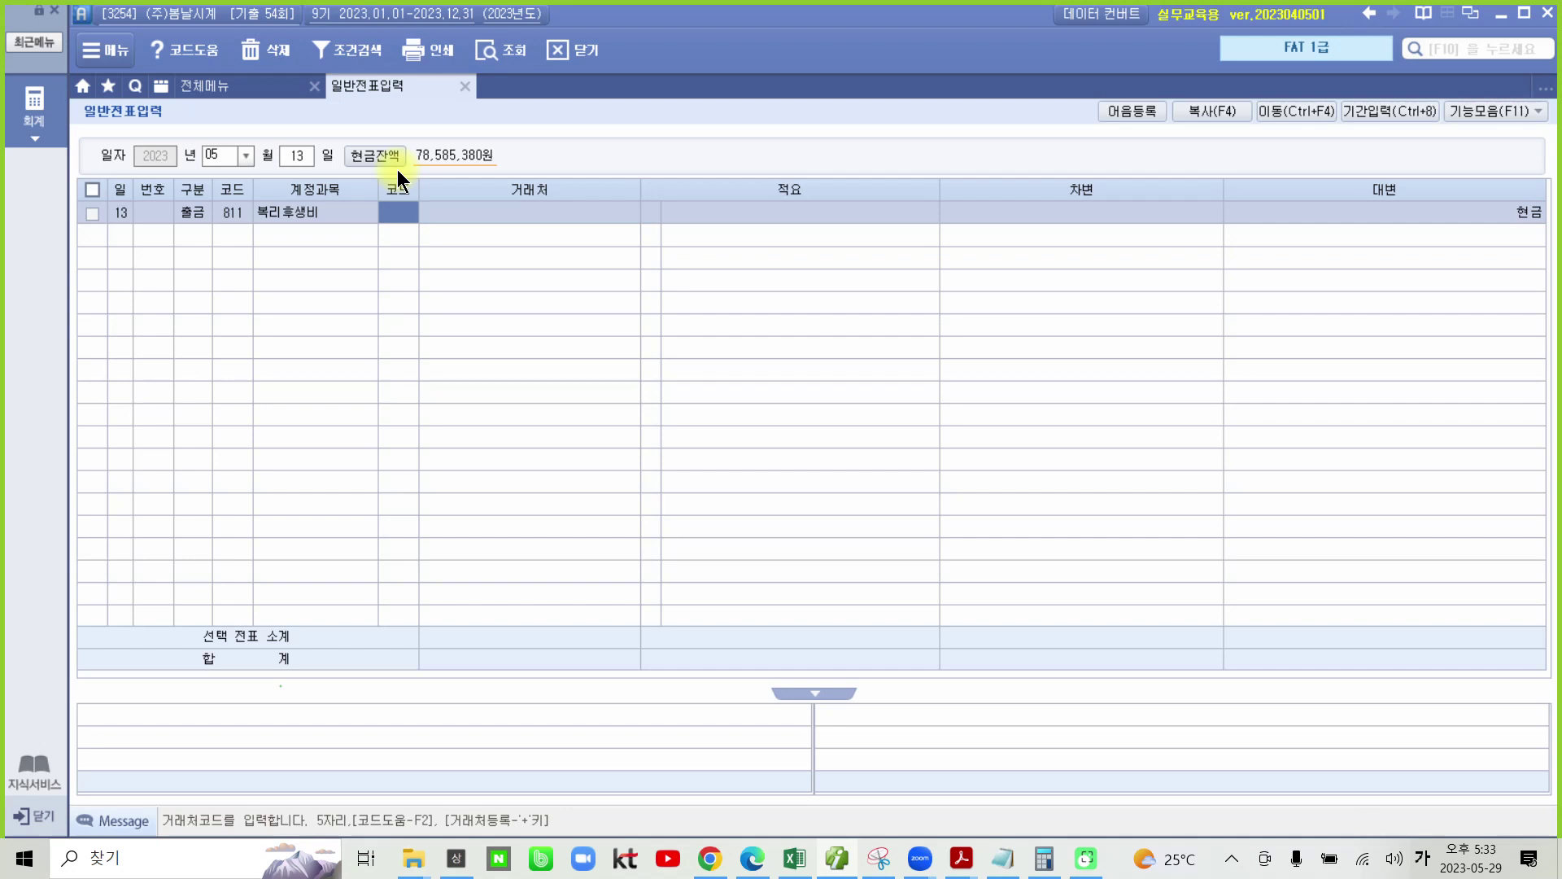
pyautogui.press('Return')
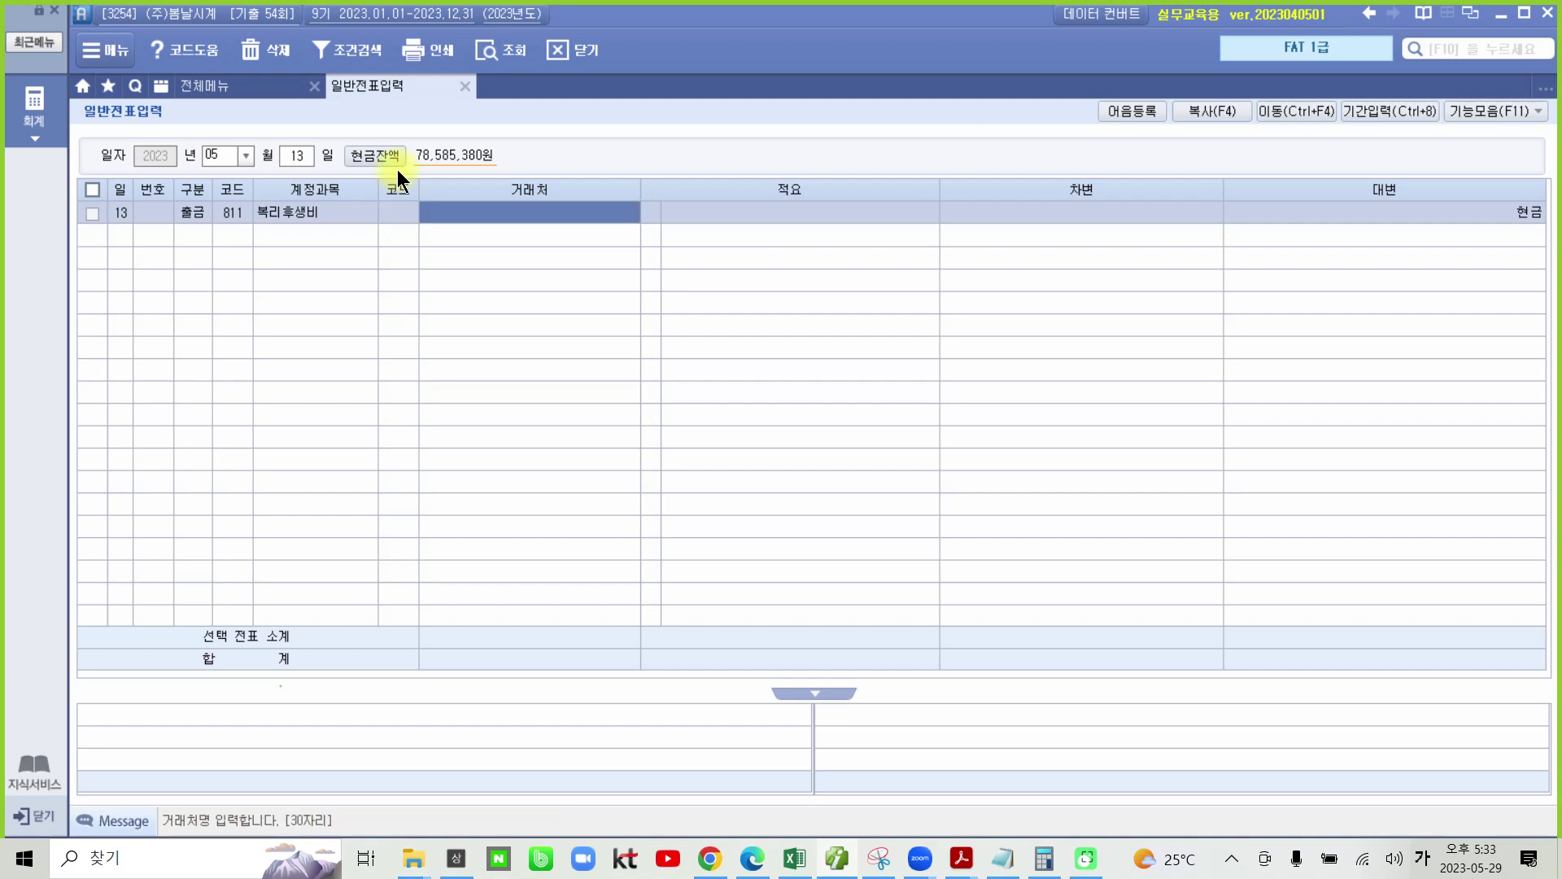
pyautogui.press('Return')
pyautogui.press('Return')
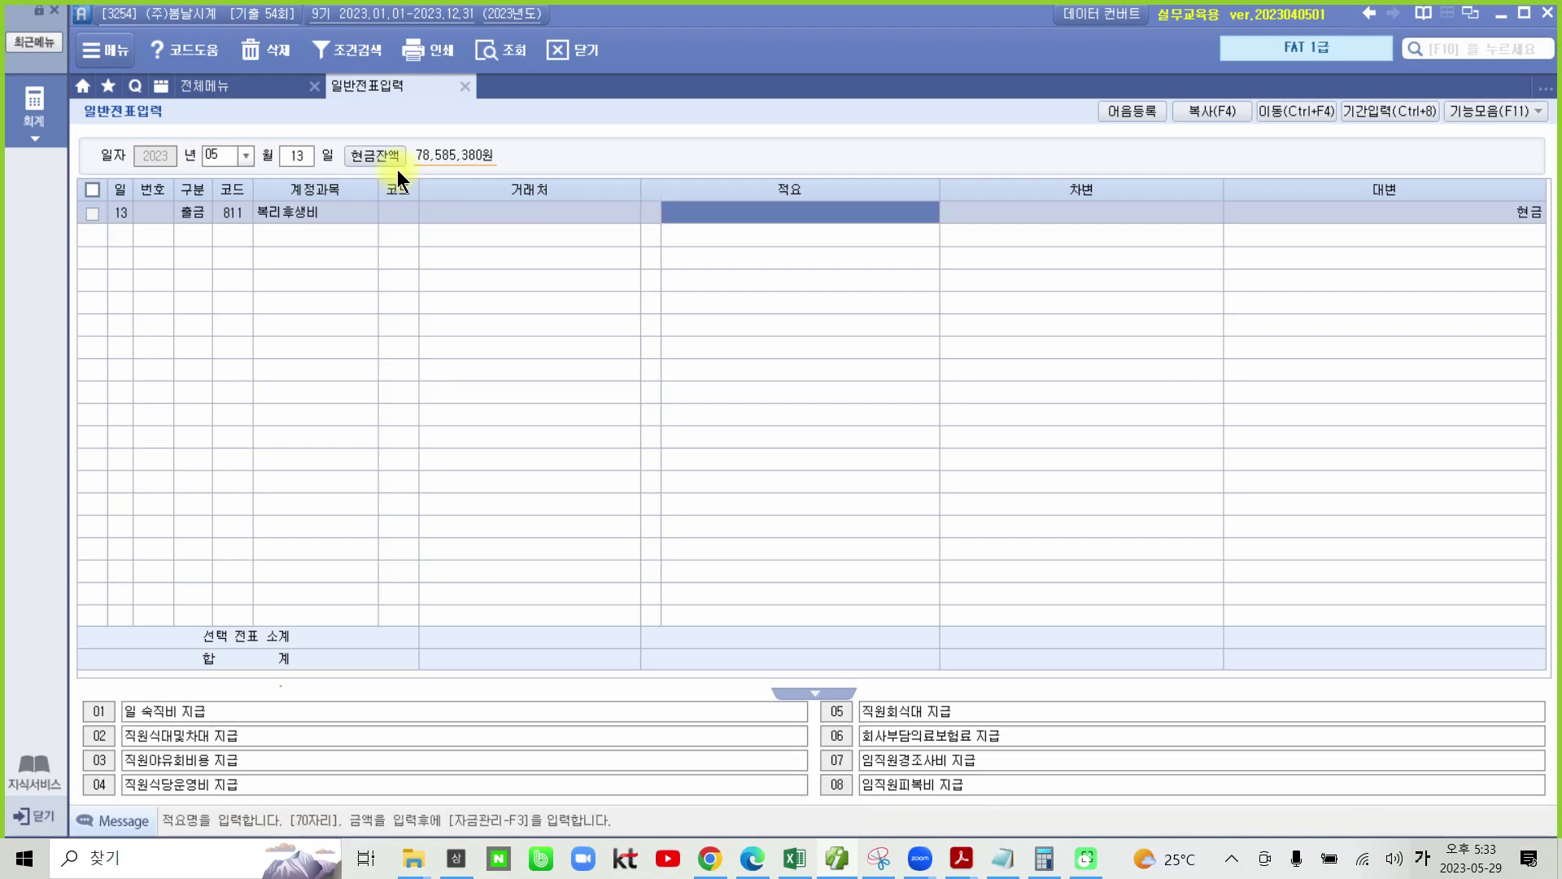
pyautogui.press('Return')
pyautogui.press('Hangul')
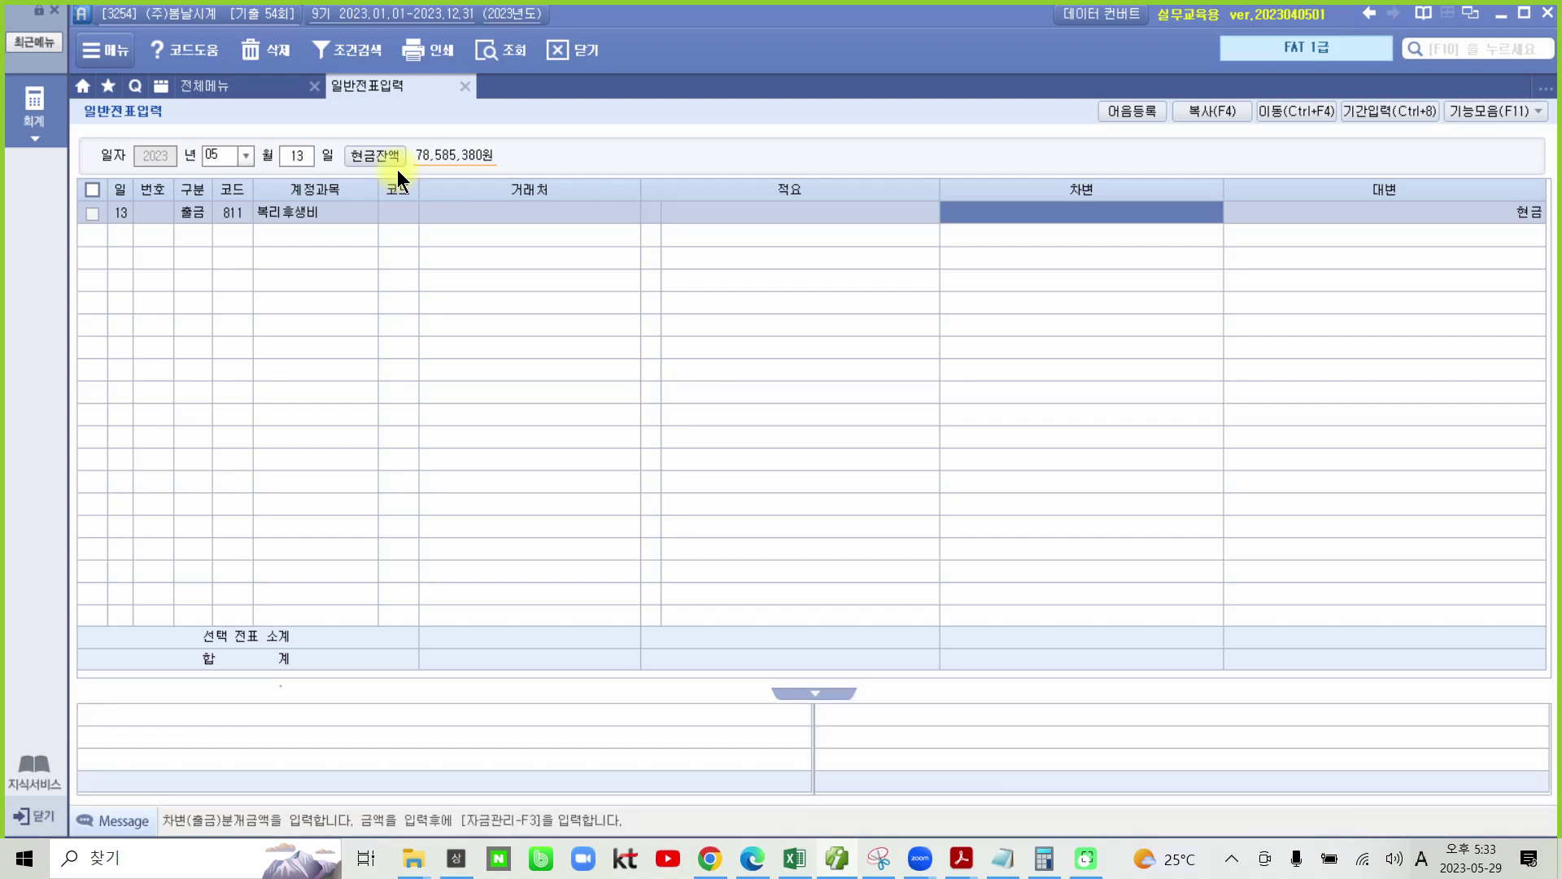
pyautogui.write('1000000')
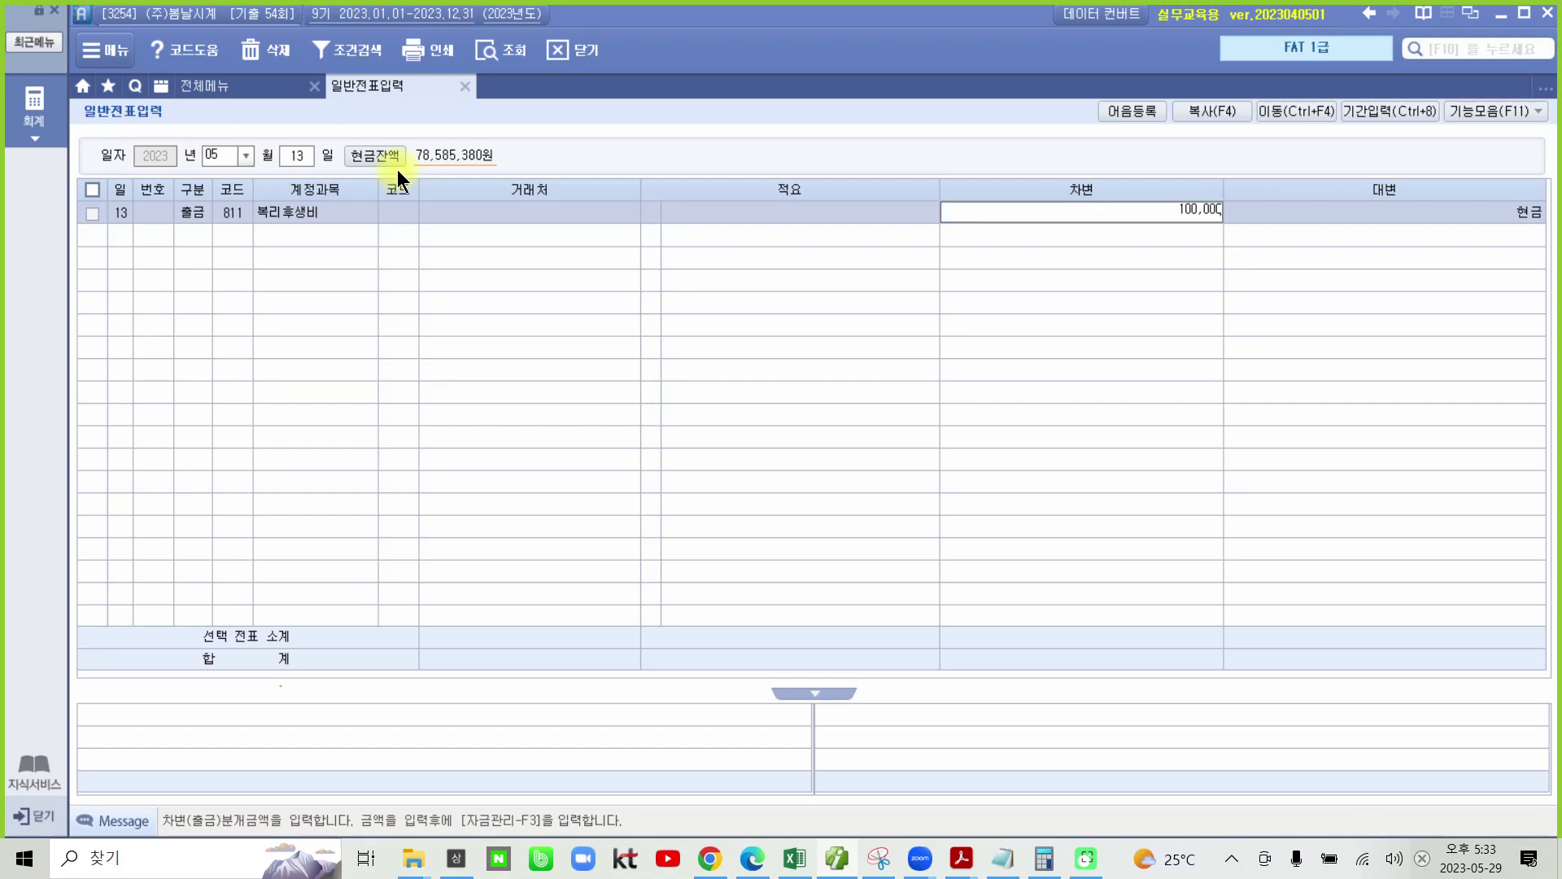
pyautogui.press('Return')
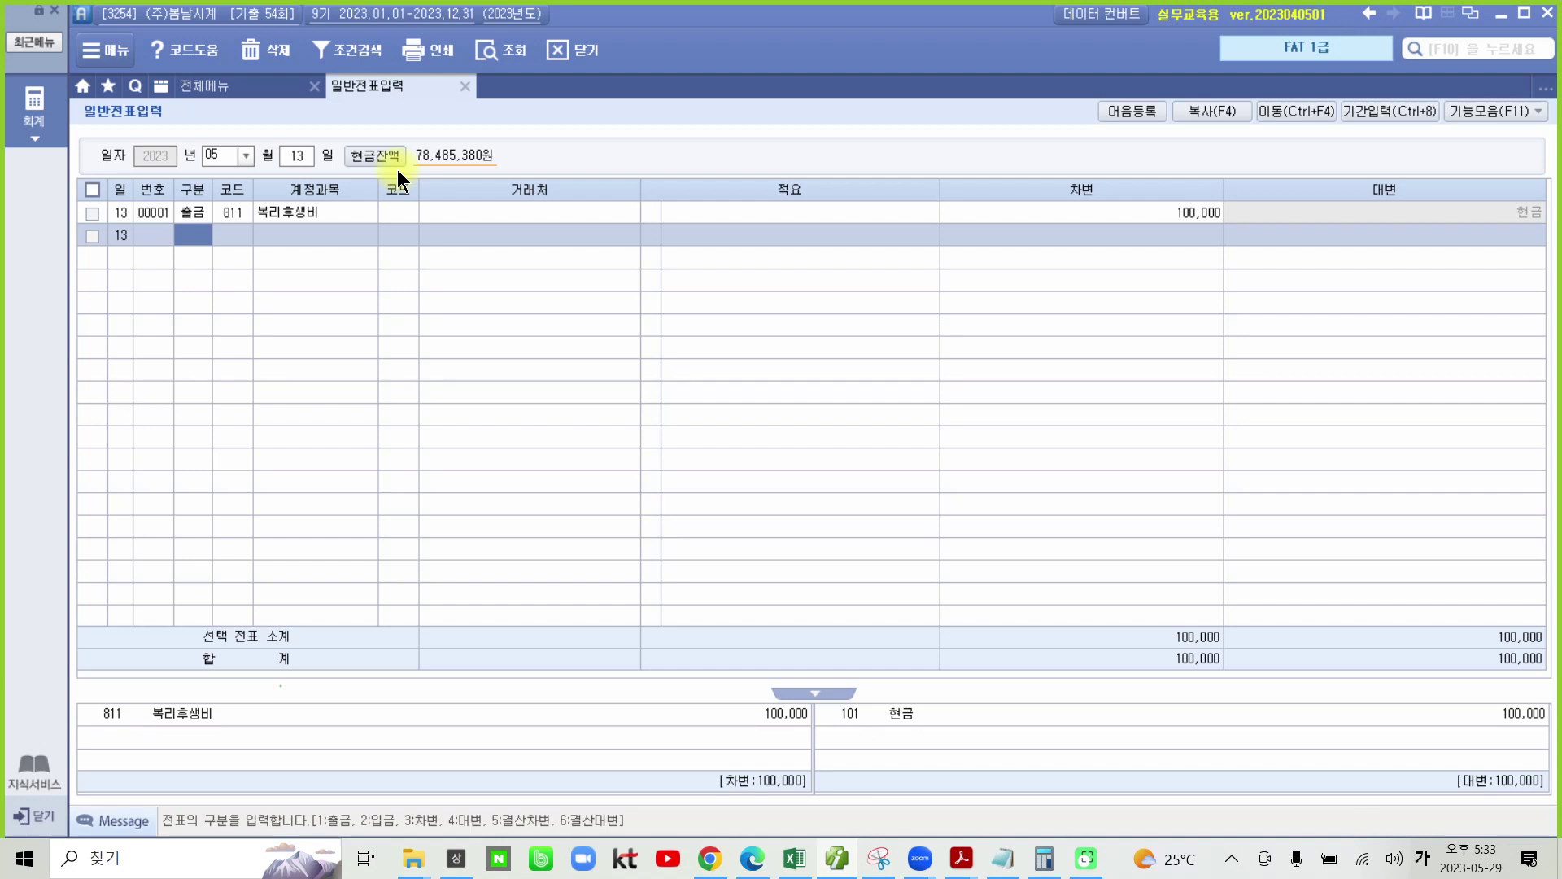
# Open 영수증수취명세서 from the 결산/재무제표 Ⅰ group
pyautogui.click(205, 92)
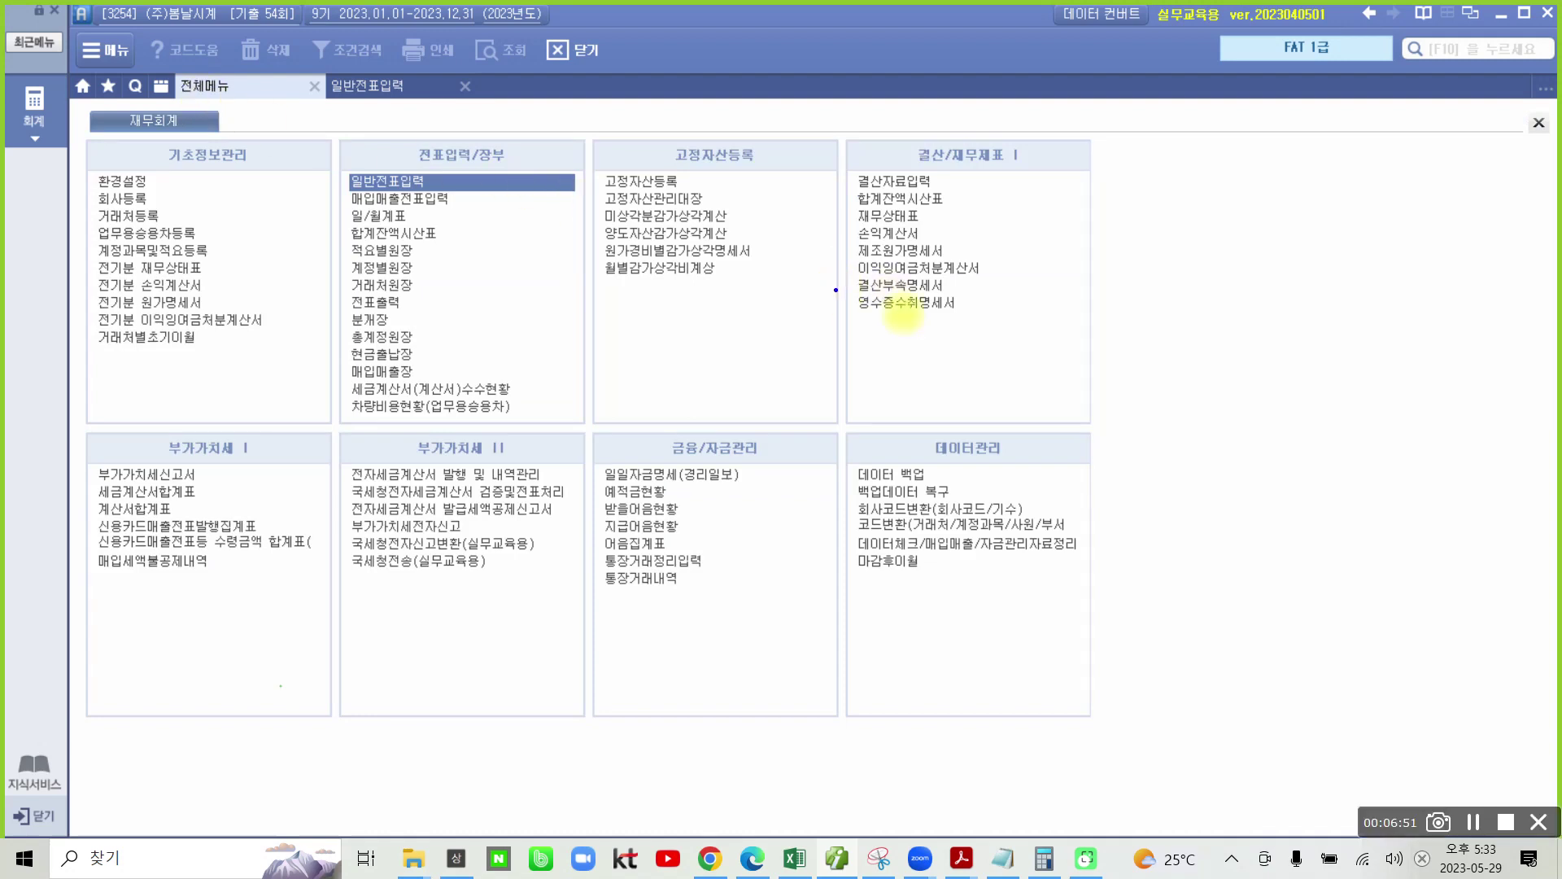
pyautogui.moveTo(1026, 334); pyautogui.dragTo(1083, 343)
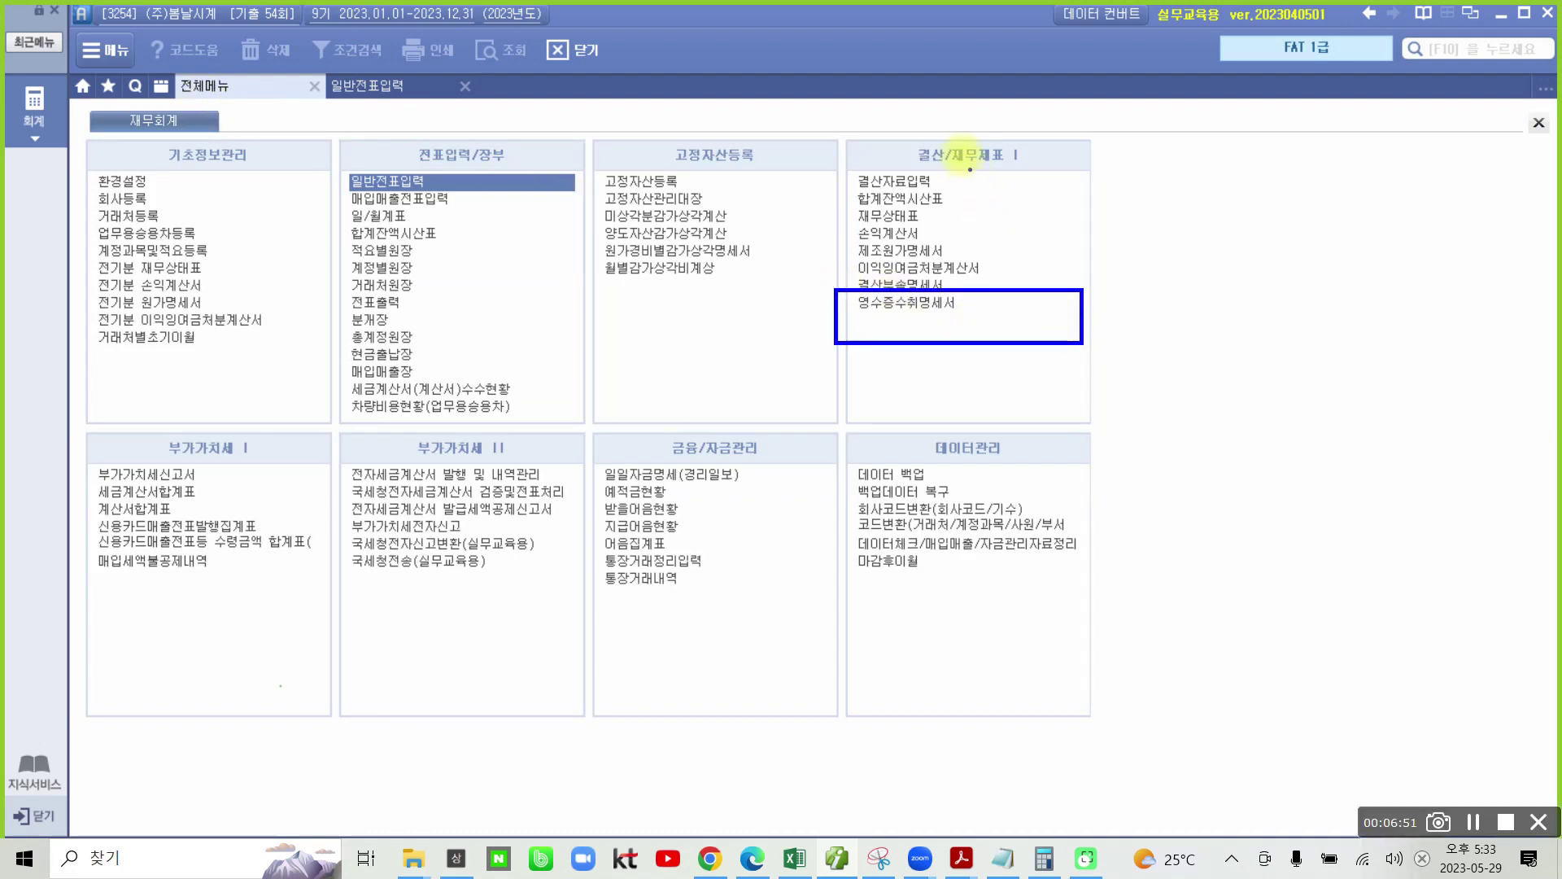
pyautogui.moveTo(916, 133); pyautogui.dragTo(927, 151)
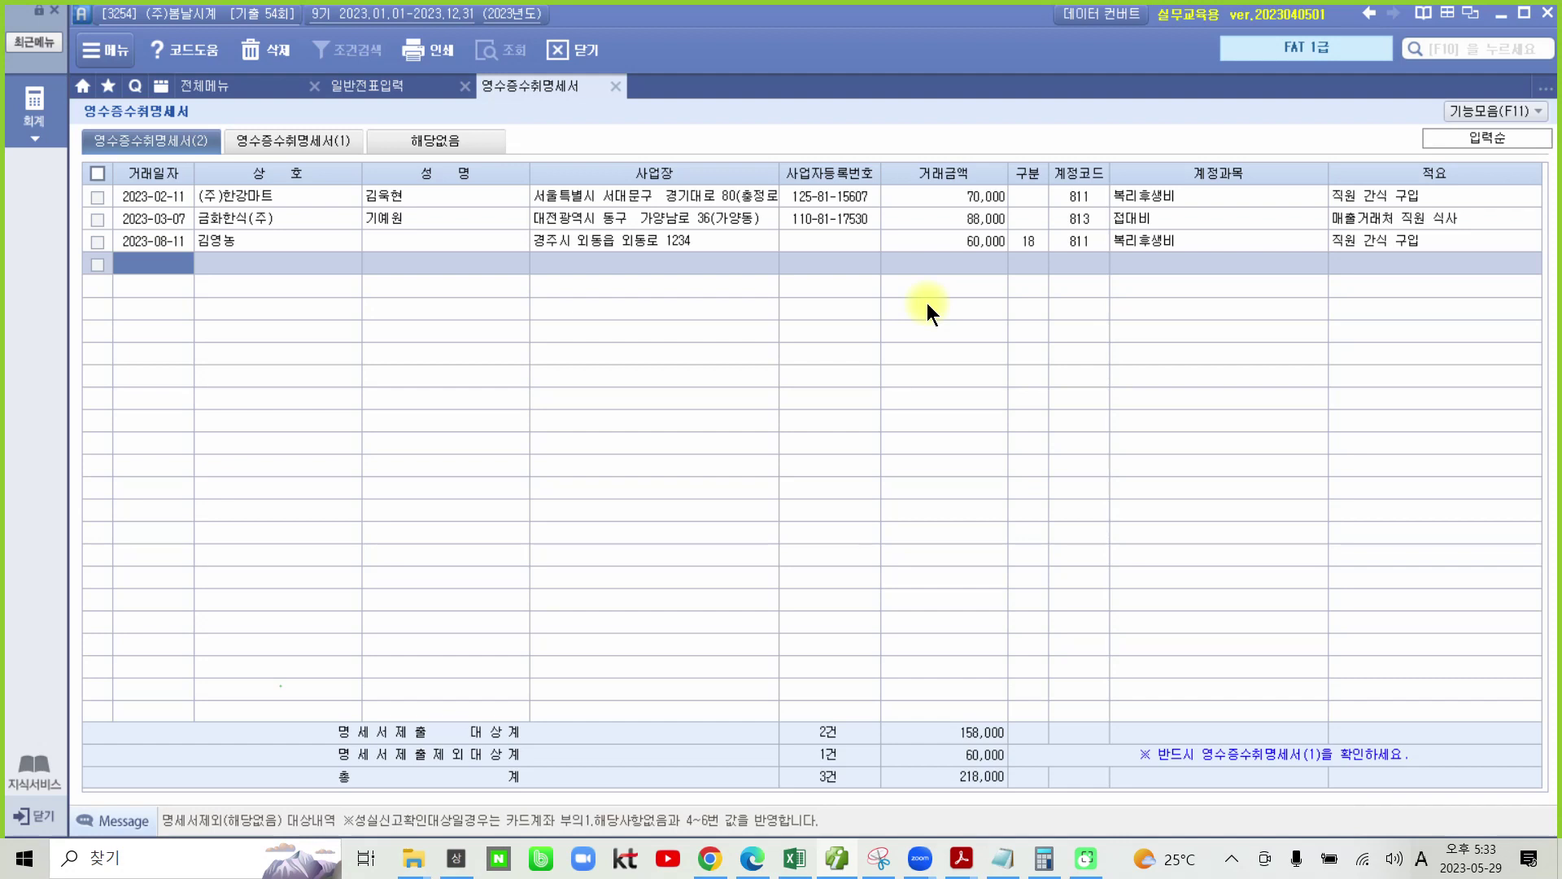
# Add a row to 영수증수취명세서(2) dated 2023-05-13 with 서산마트 as the 상호
pyautogui.write('0513')
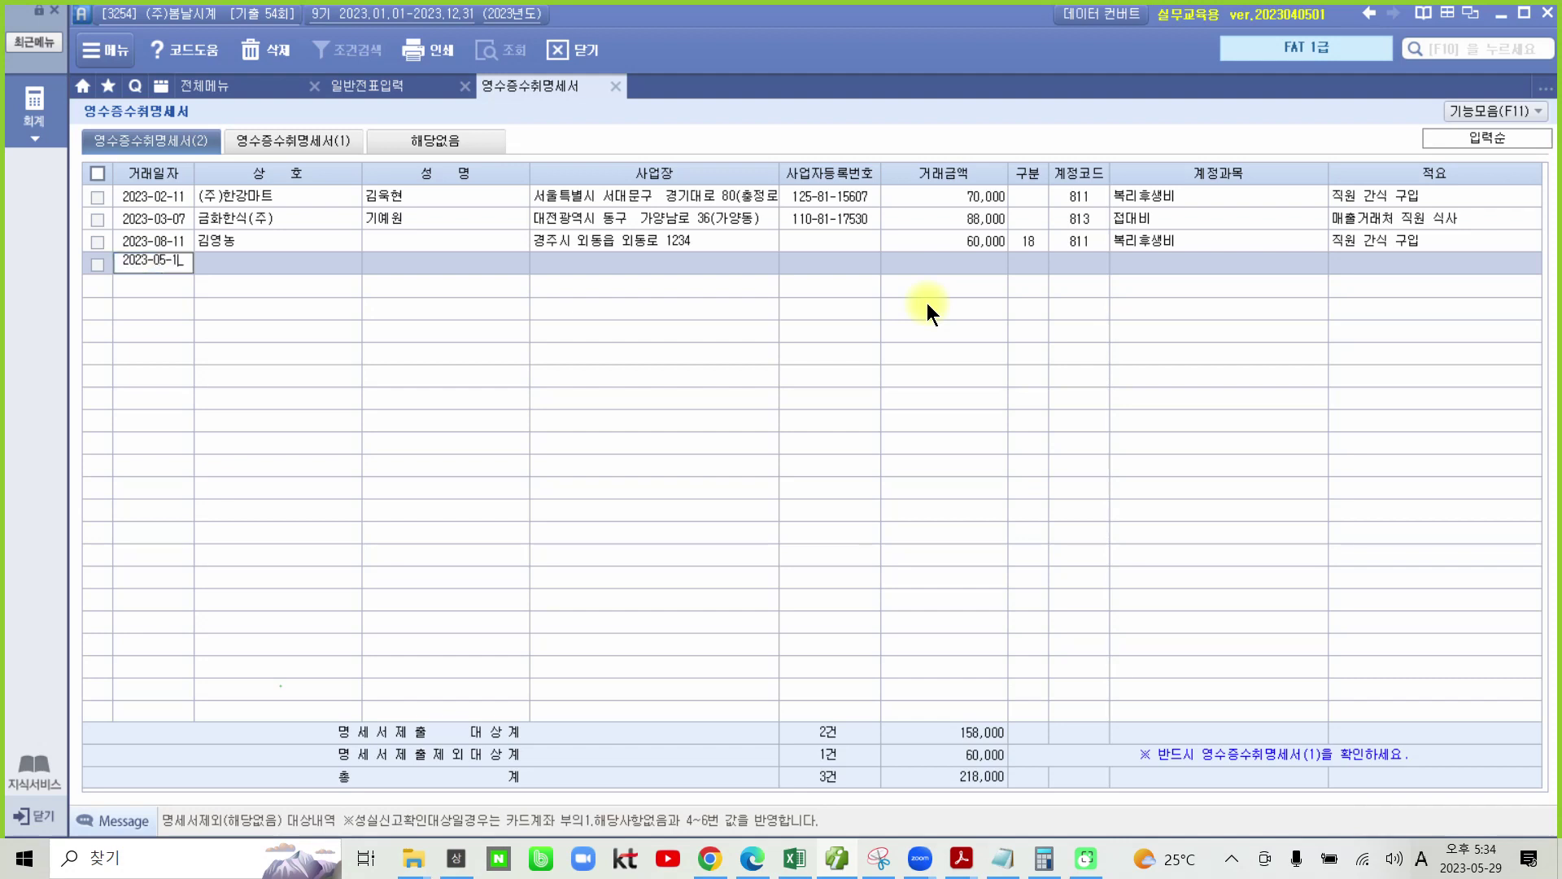
pyautogui.press('Return')
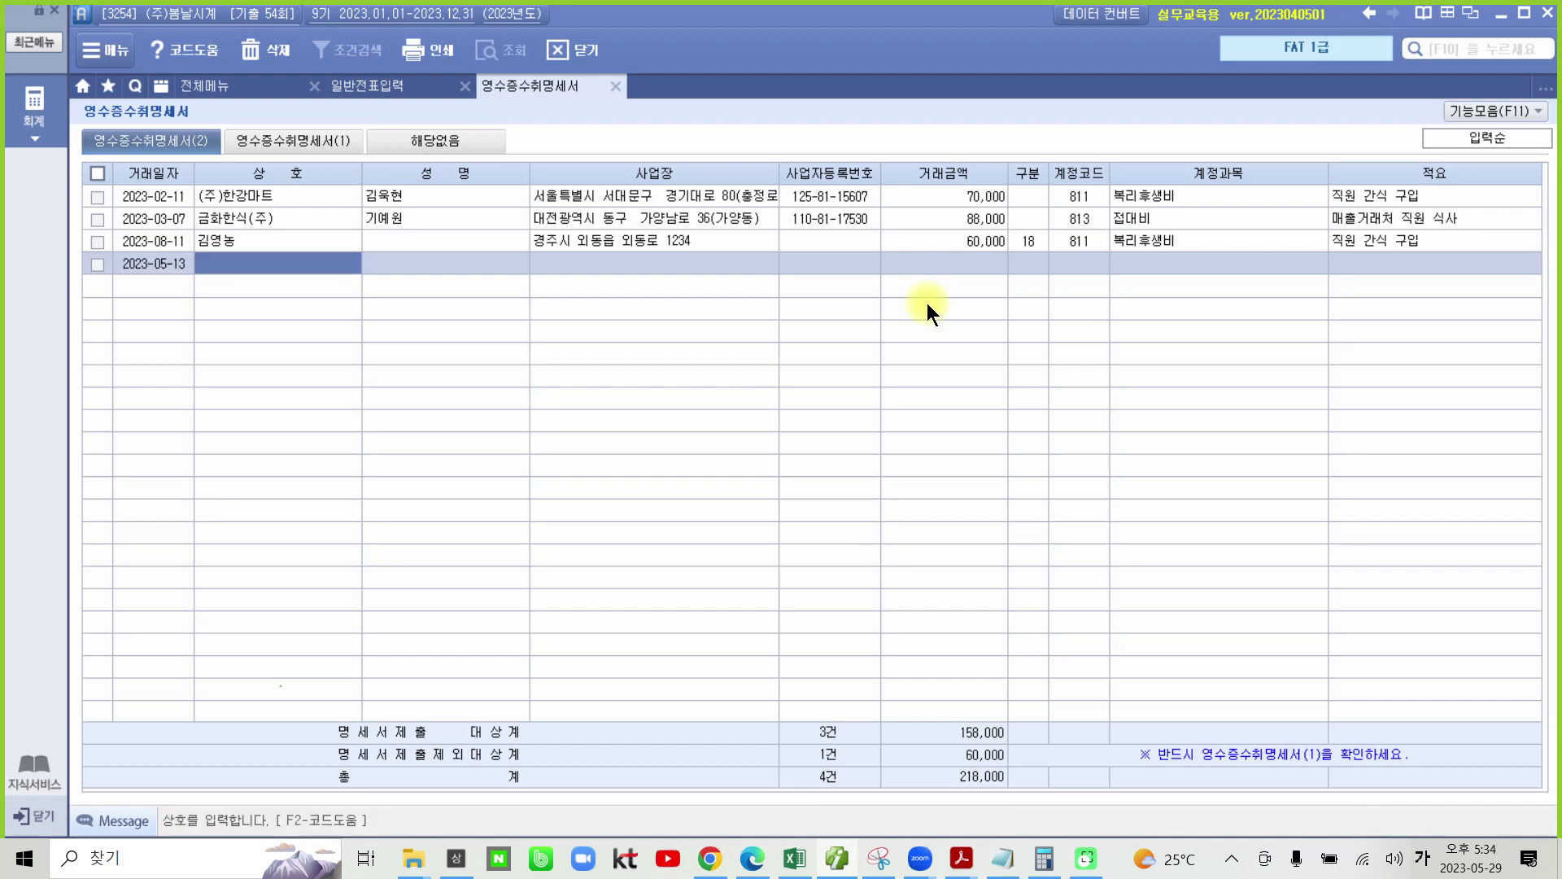
pyautogui.write('거')
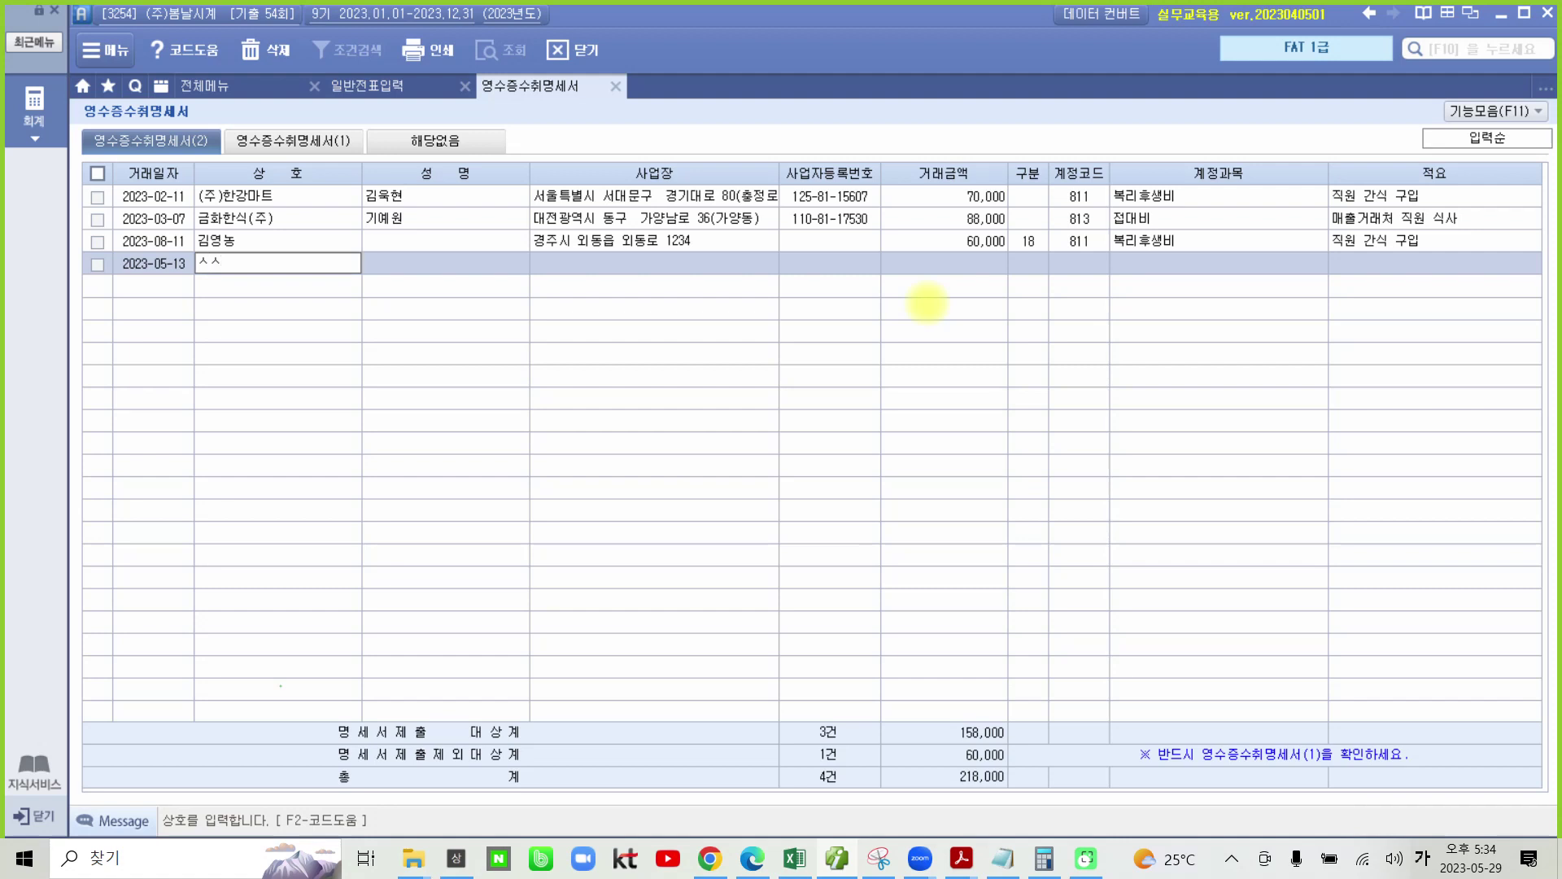
pyautogui.press('BackSpace')
pyautogui.write('서산매')
pyautogui.press('BackSpace')
pyautogui.write('마트')
pyautogui.press('Return')
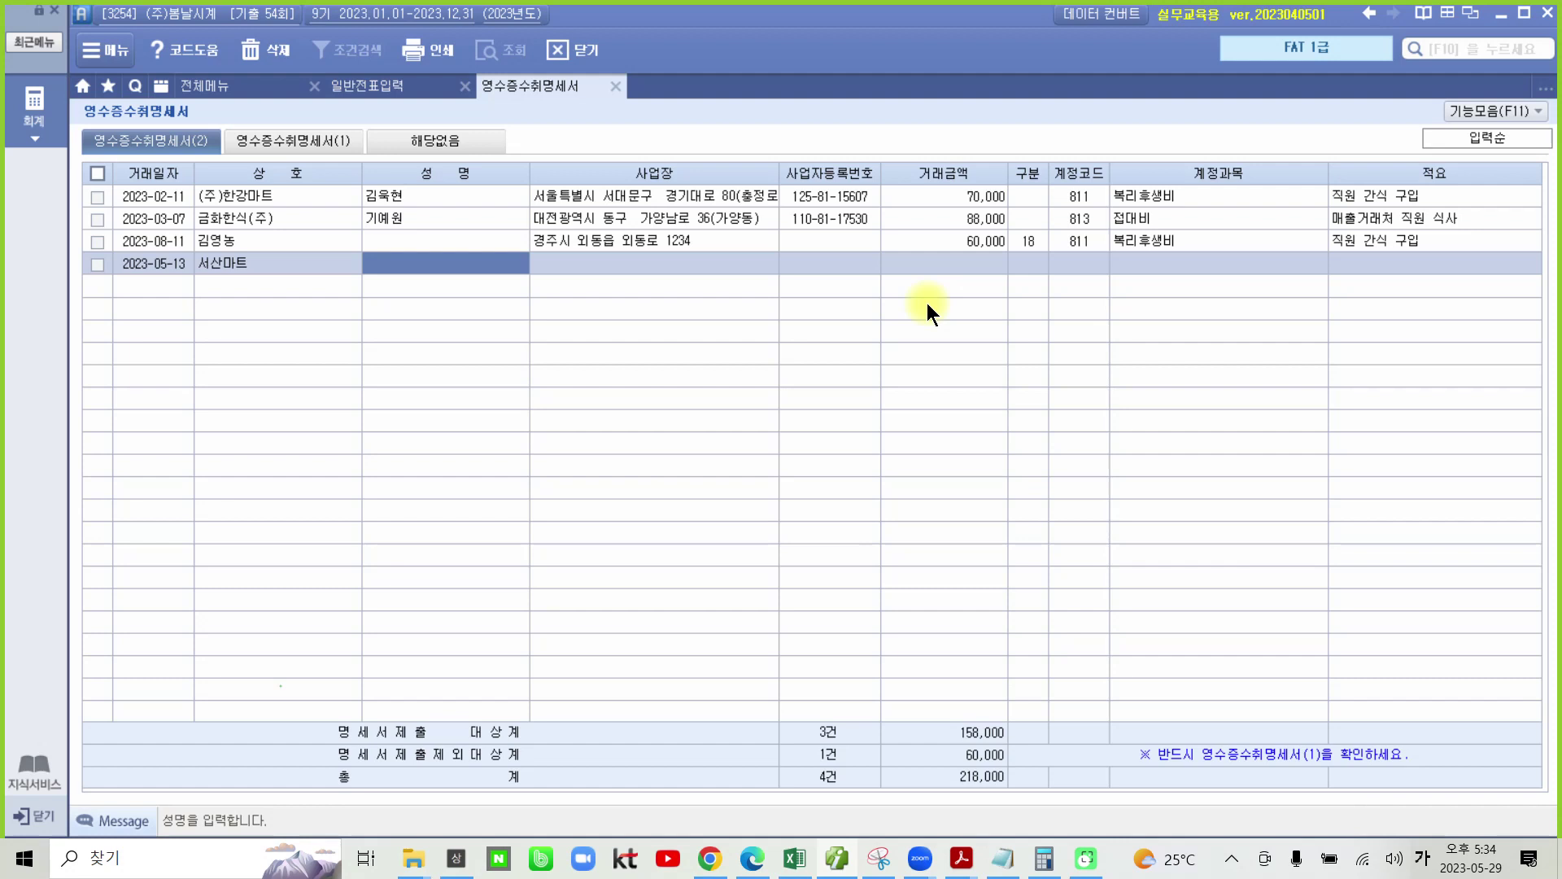
# Fill in the 서산마트 row with the representative's name, the business address and the business registration number from the receipt
pyautogui.write('이영근')
pyautogui.press('Return')
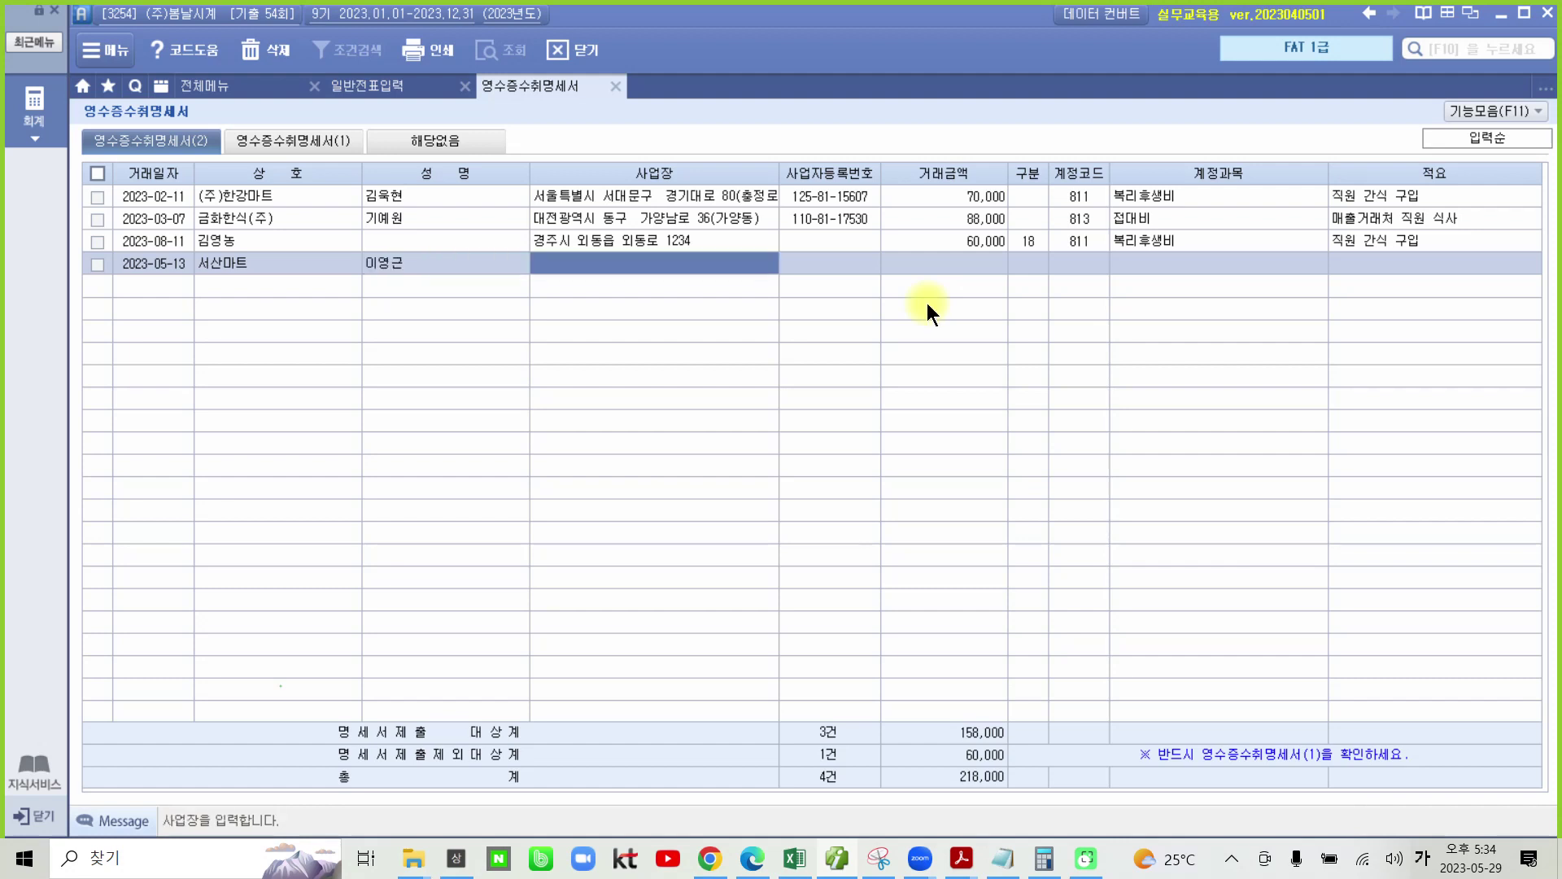
pyautogui.write('서울 ')
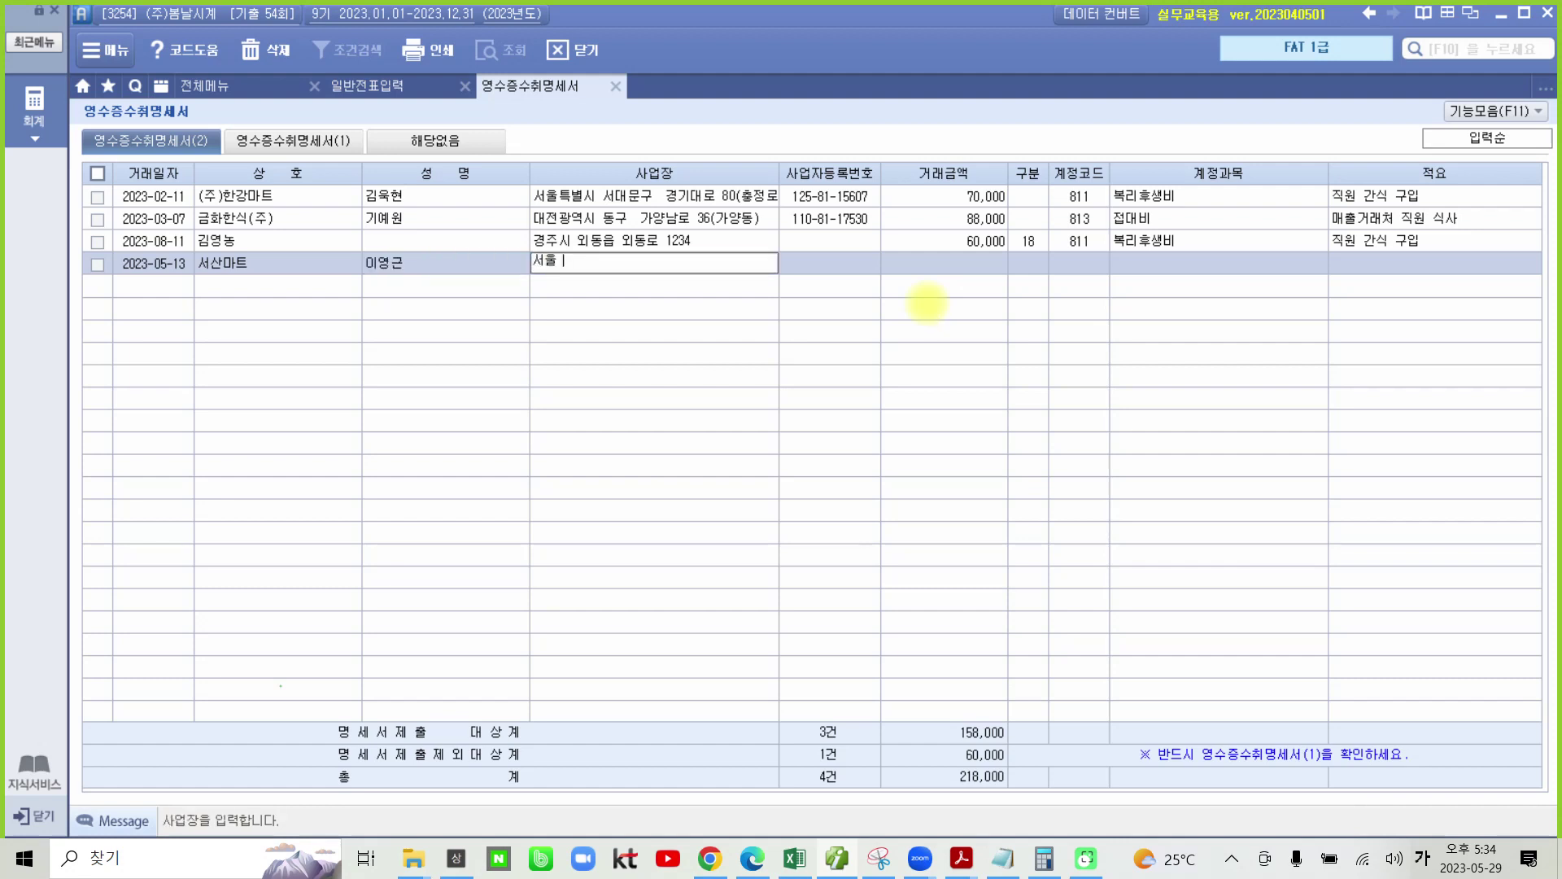
pyautogui.write('강남구 강남대로 246')
pyautogui.press('Return')
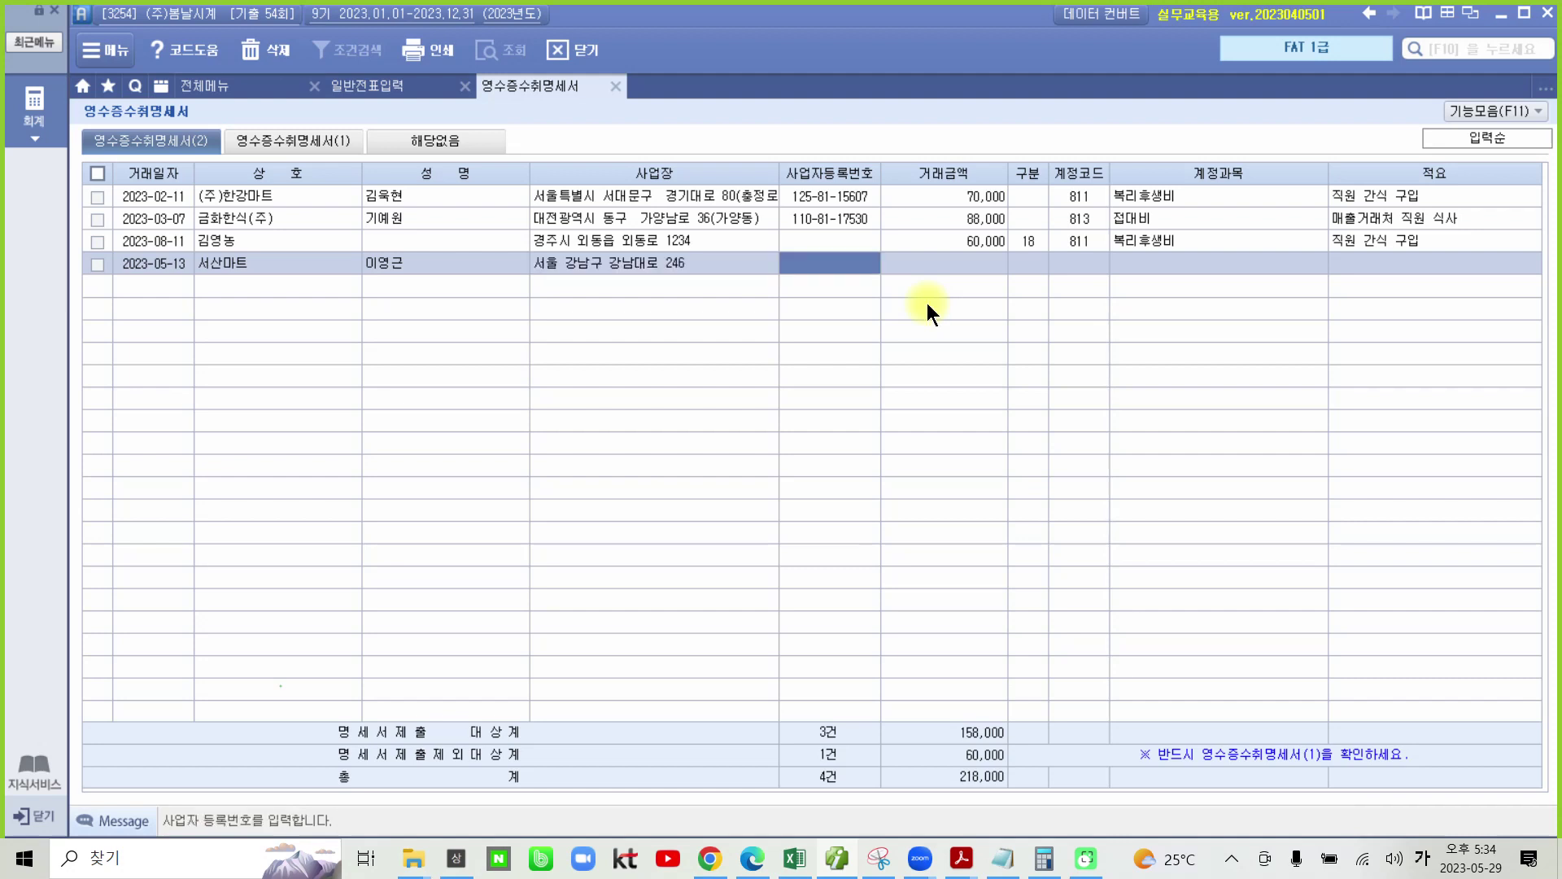
pyautogui.write('21114')
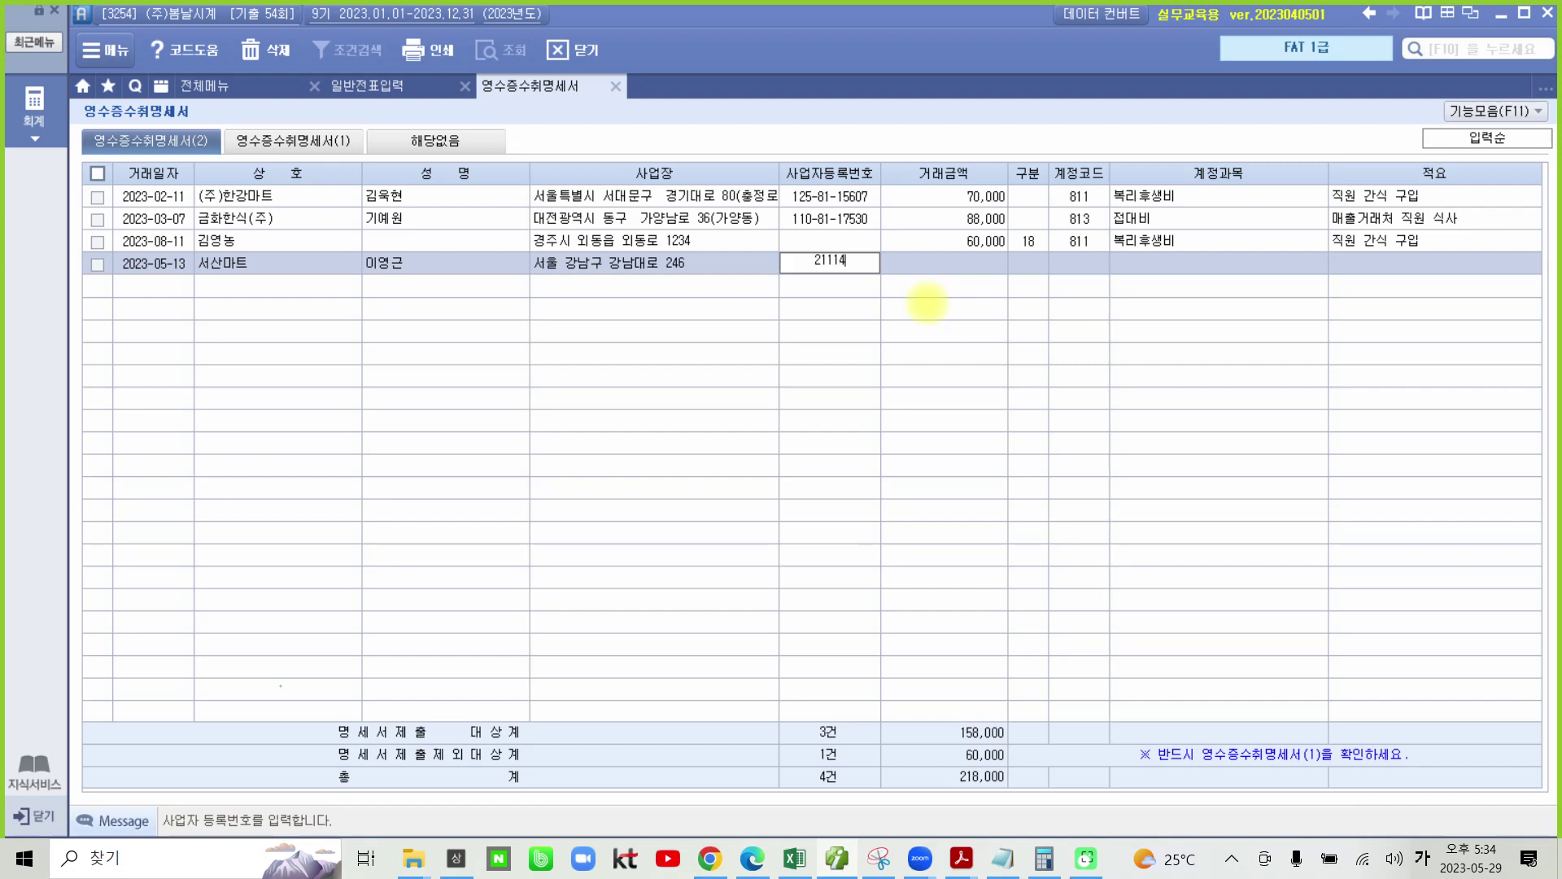
pyautogui.write('24517')
pyautogui.press('Return')
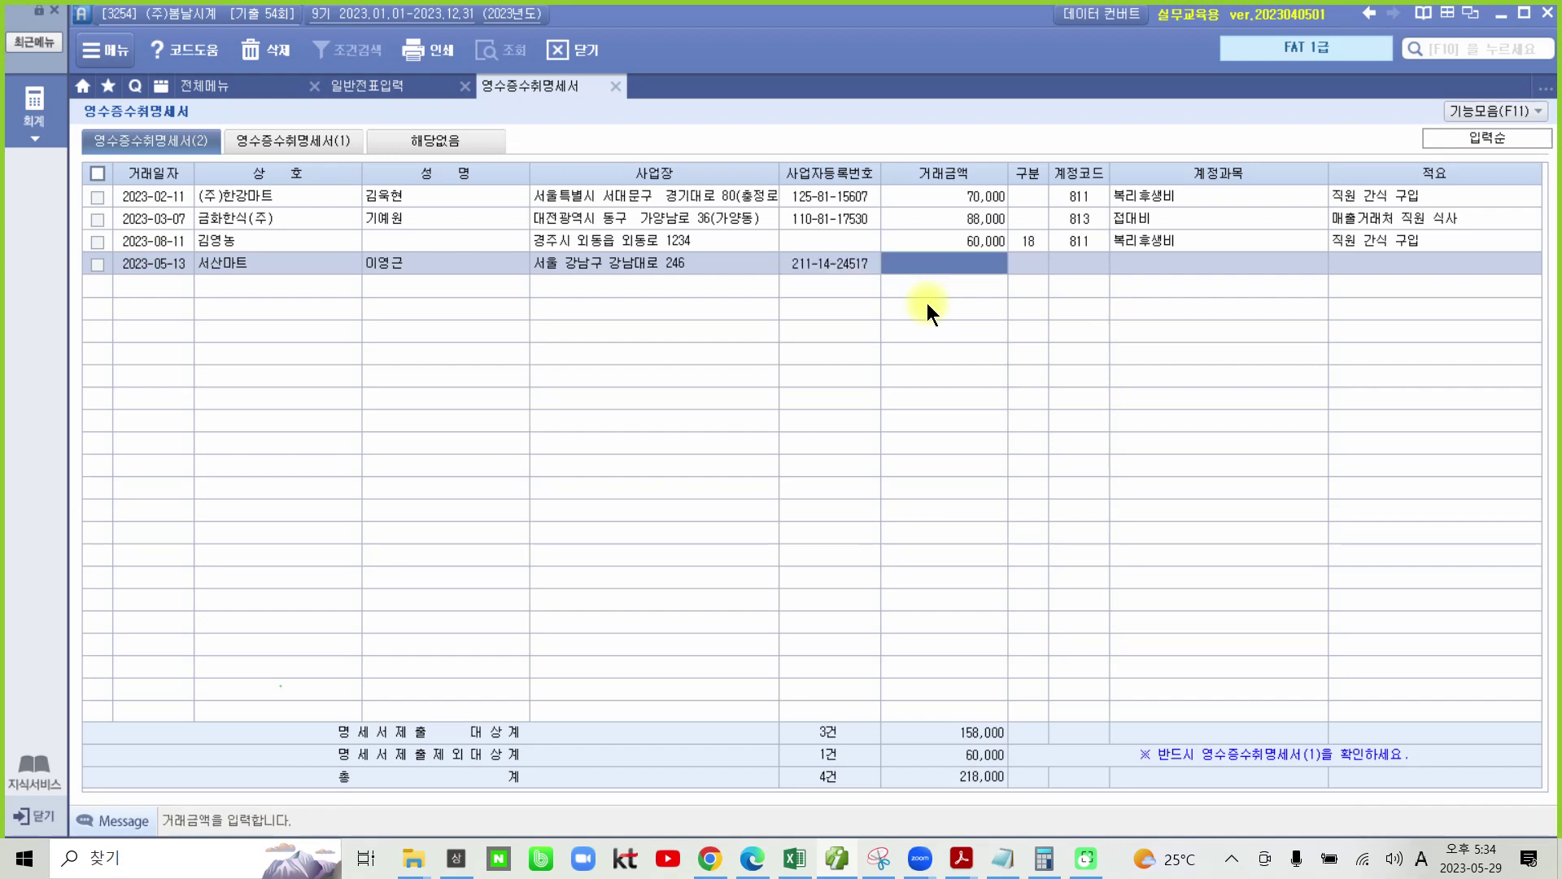
# Complete the 서산마트 row with 거래금액 100,000, a blank 구분, account 811 복리후생비 and 적요 음료수
pyautogui.write('1000000')
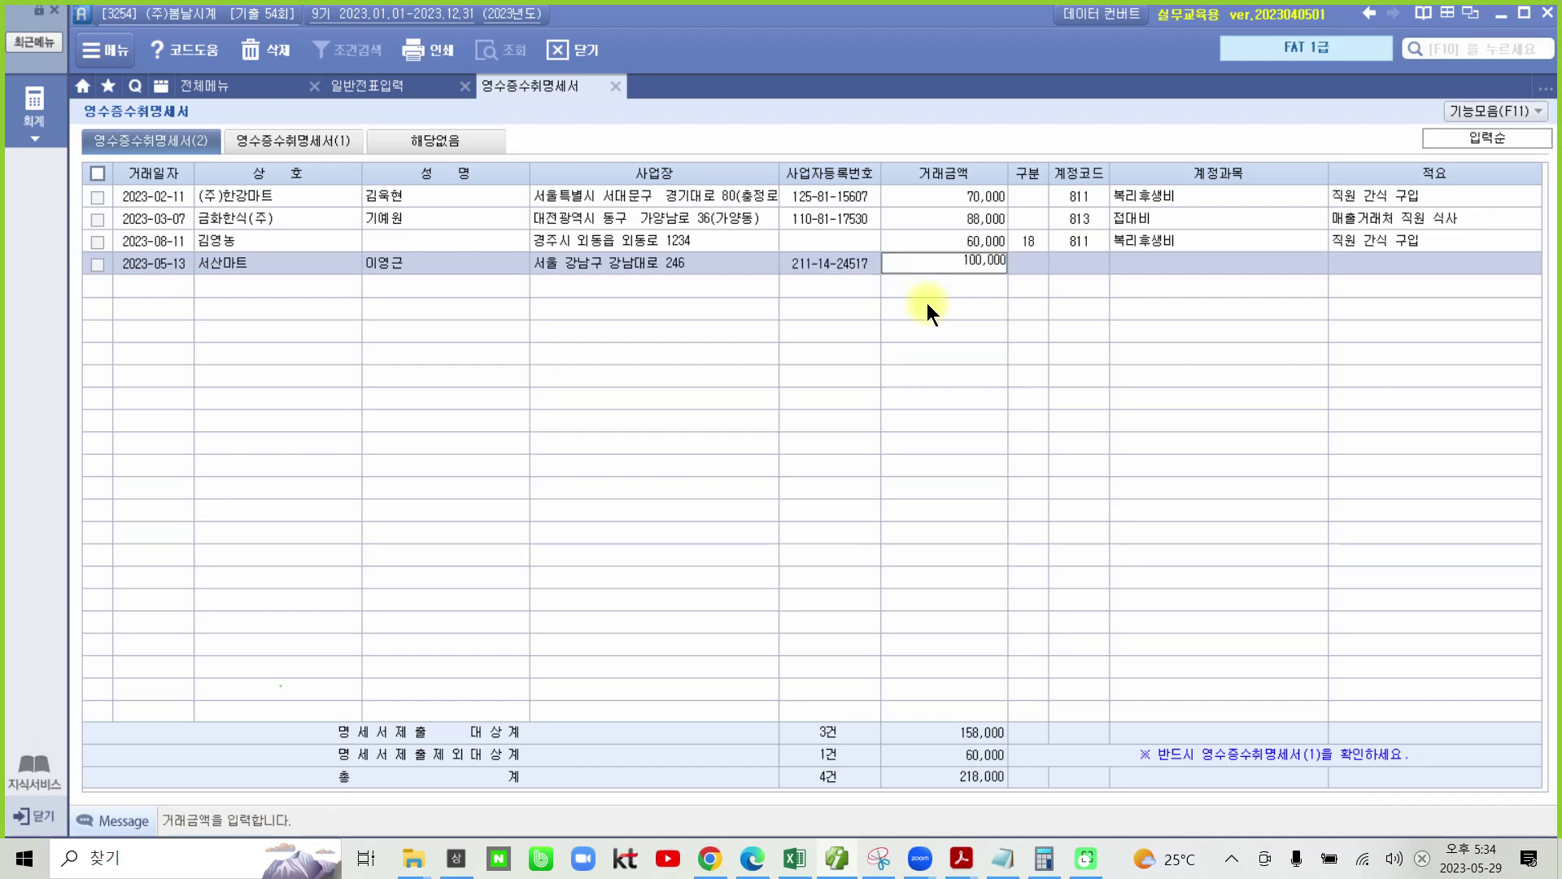
pyautogui.press('Return')
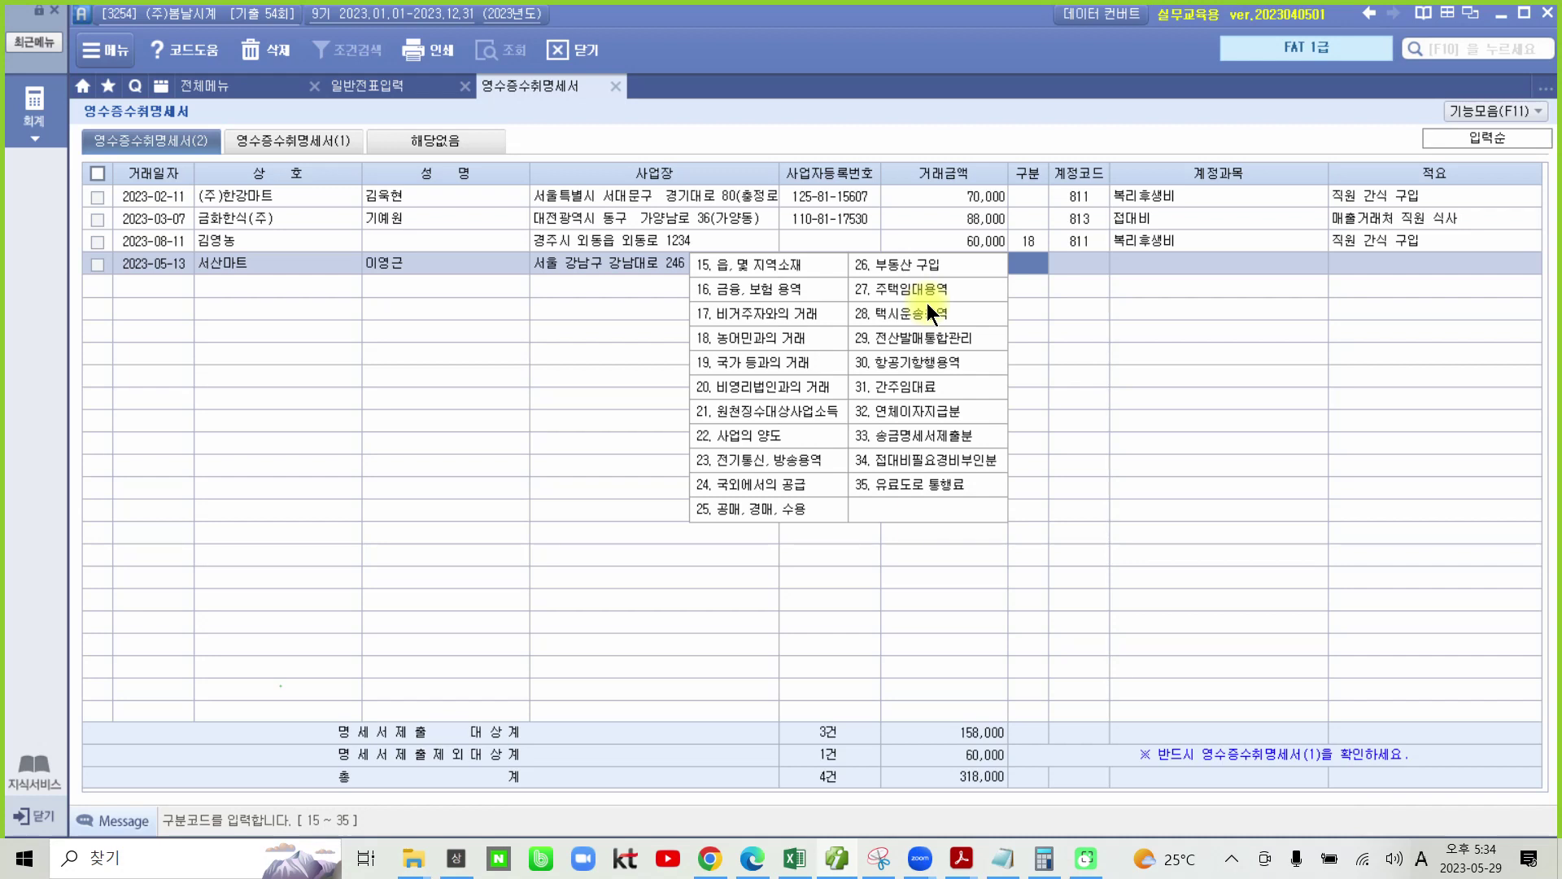
pyautogui.press('Return')
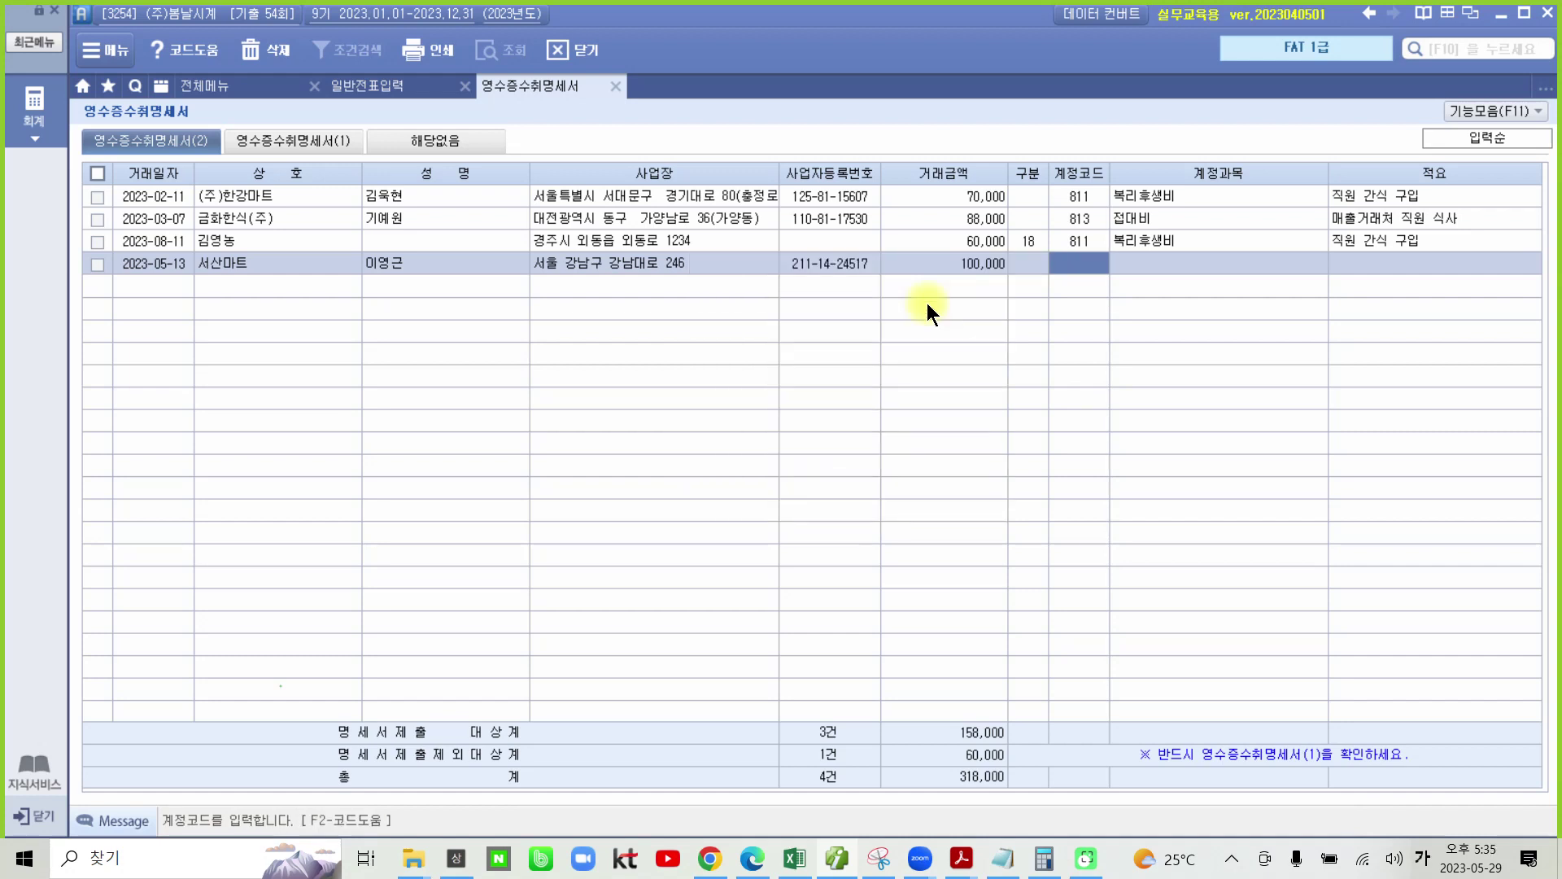
pyautogui.write('811')
pyautogui.press('Return')
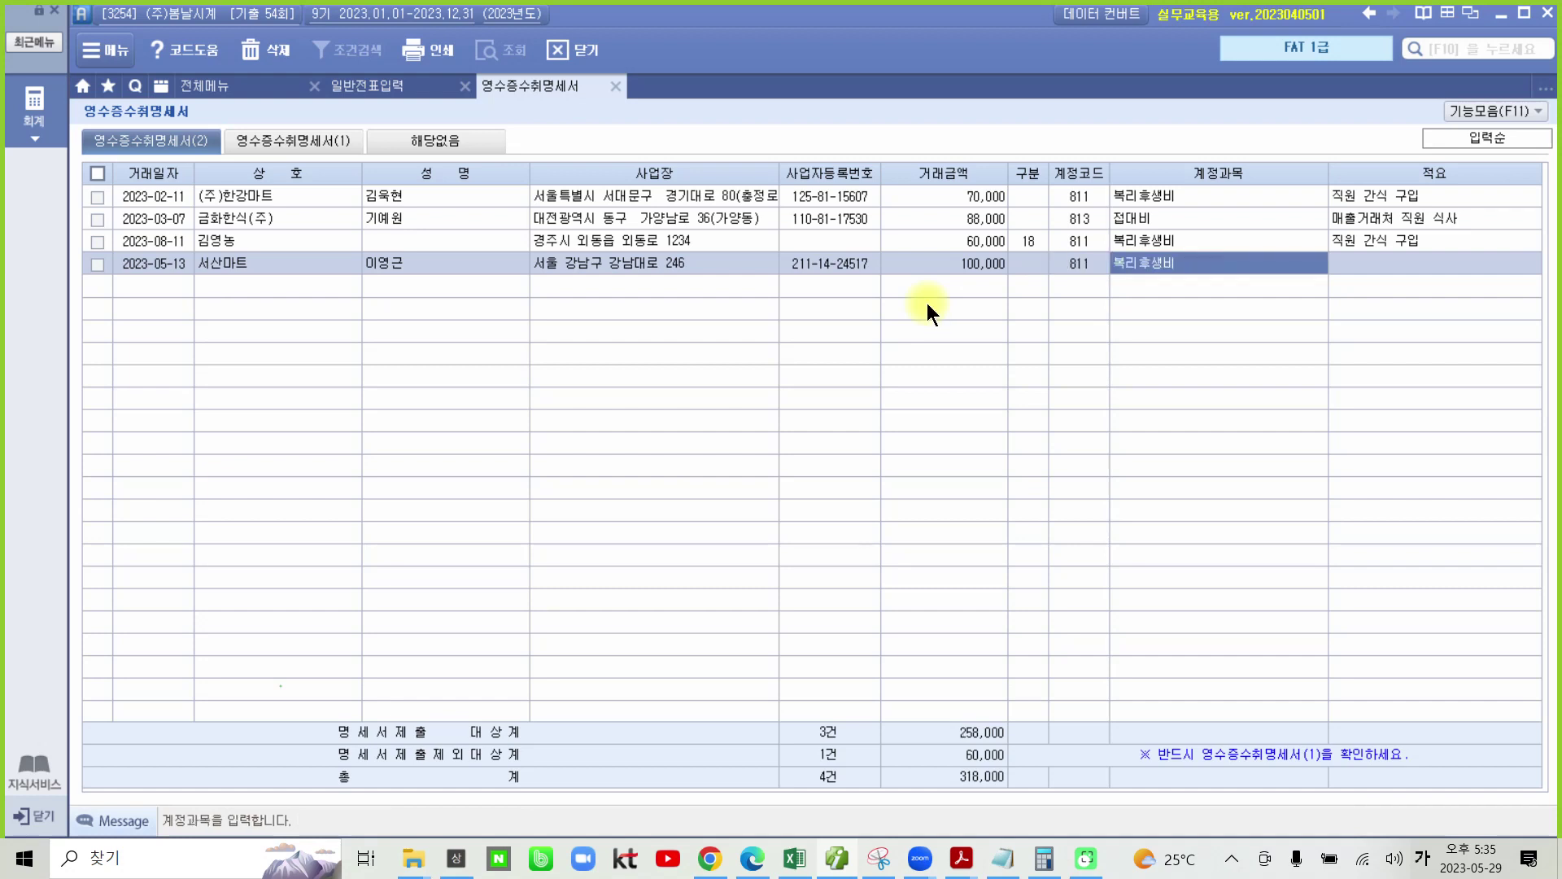
pyautogui.press('Return')
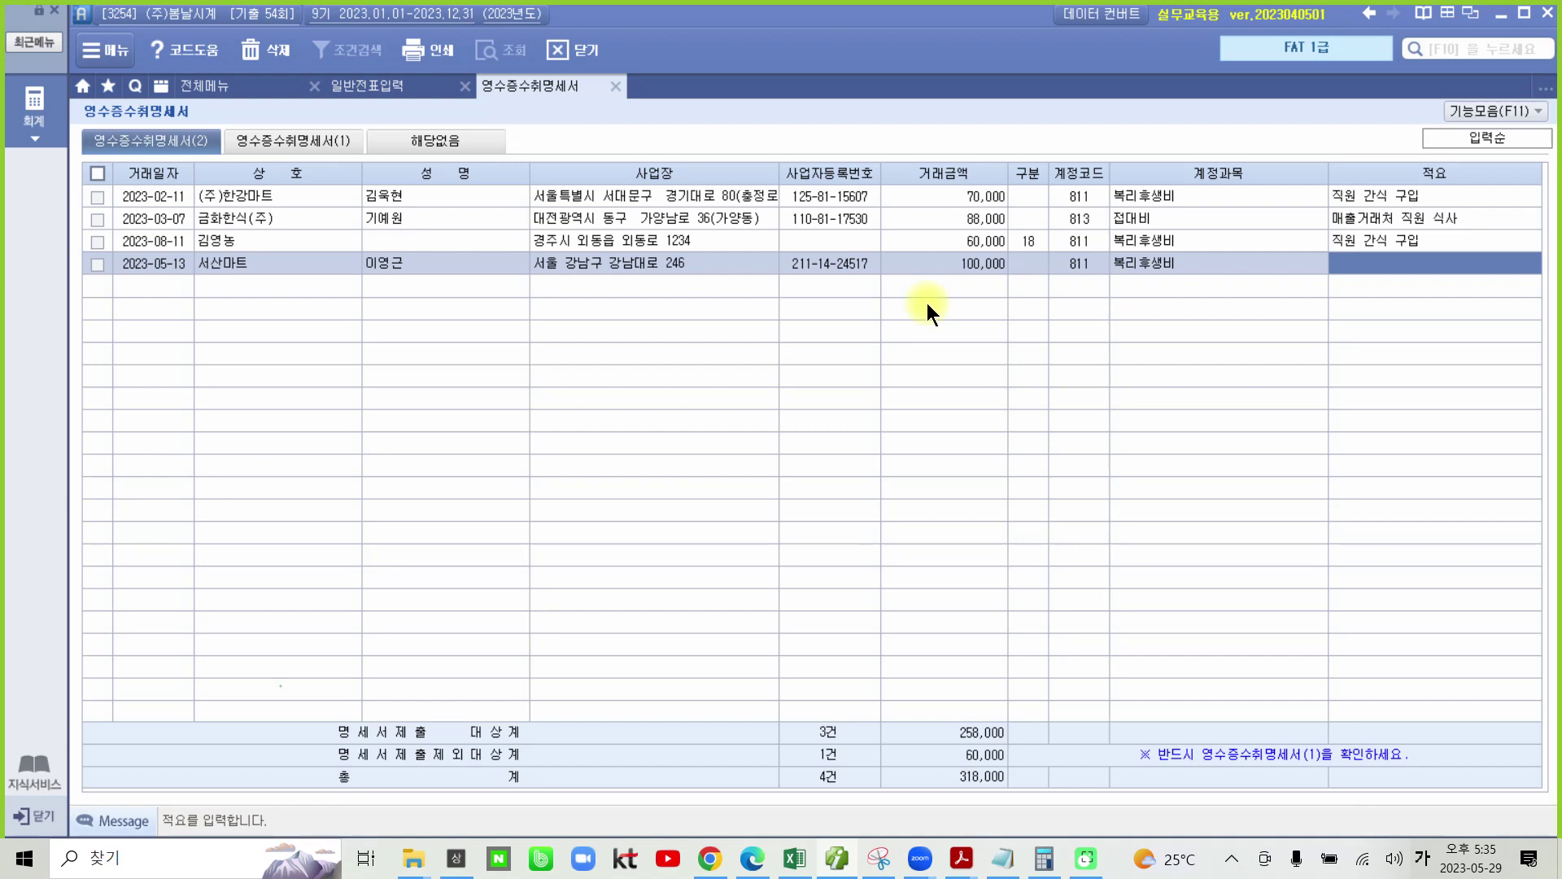
pyautogui.write('음료수')
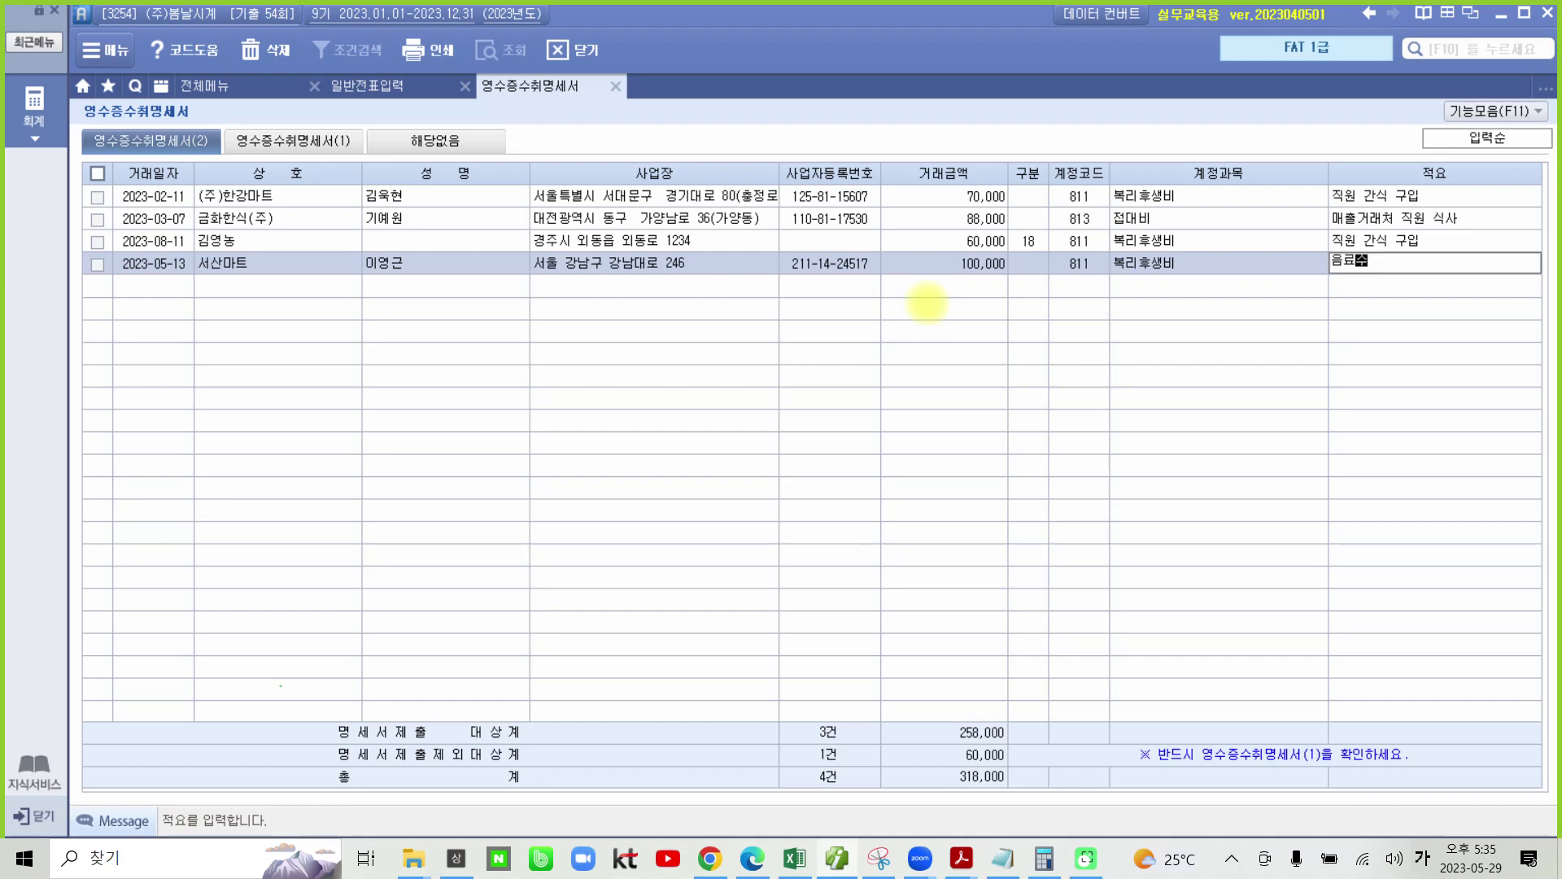
pyautogui.press('Return')
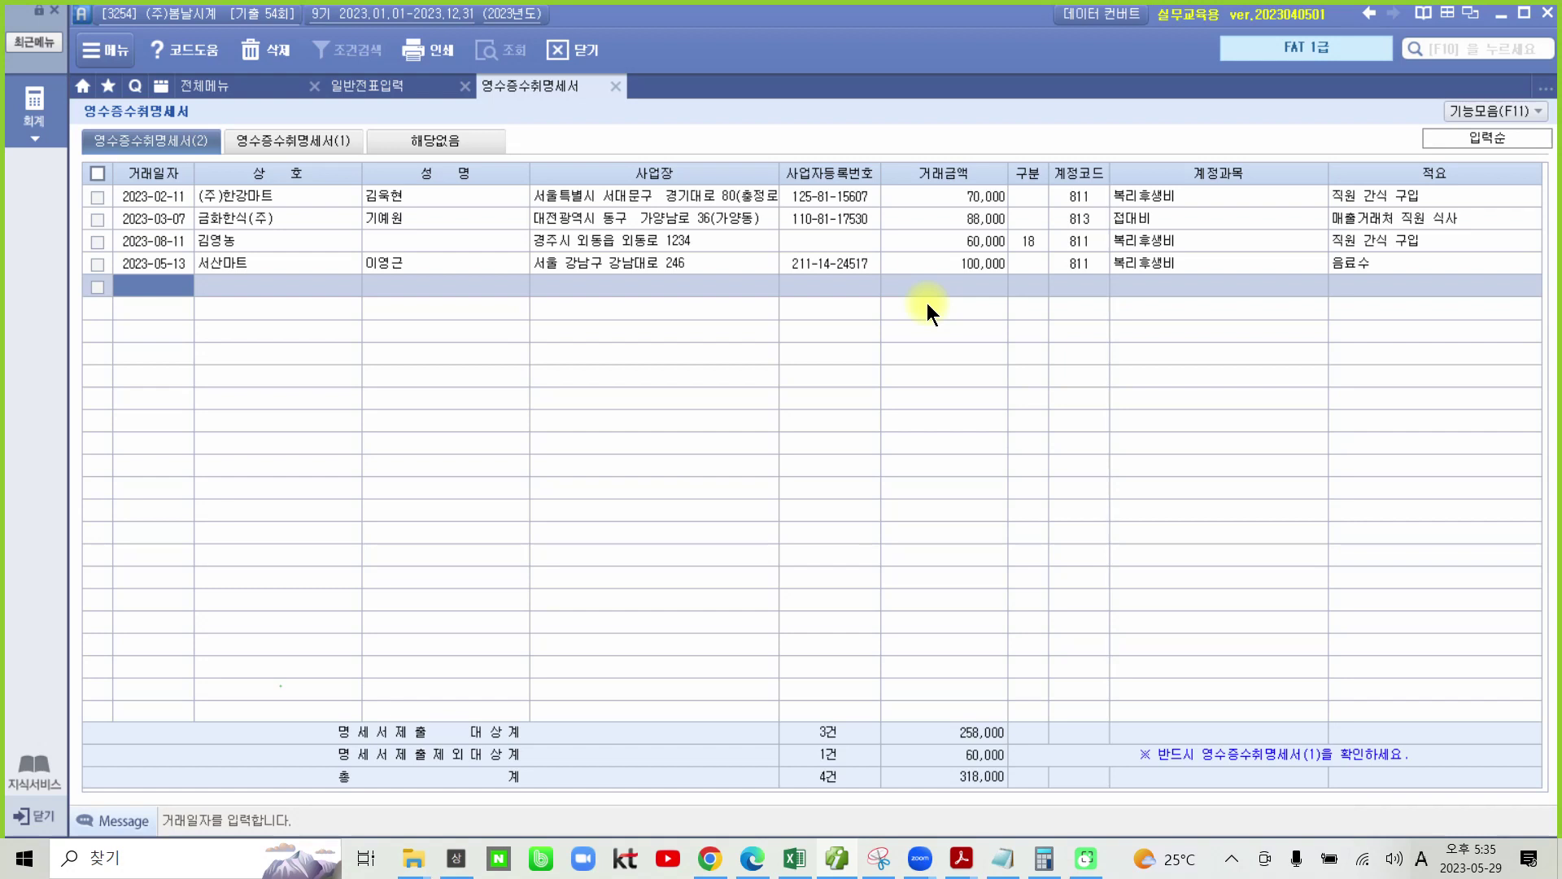
# Load the 명세서(2) data into 영수증수취명세서(1), then close the statement and save it
pyautogui.click(331, 139)
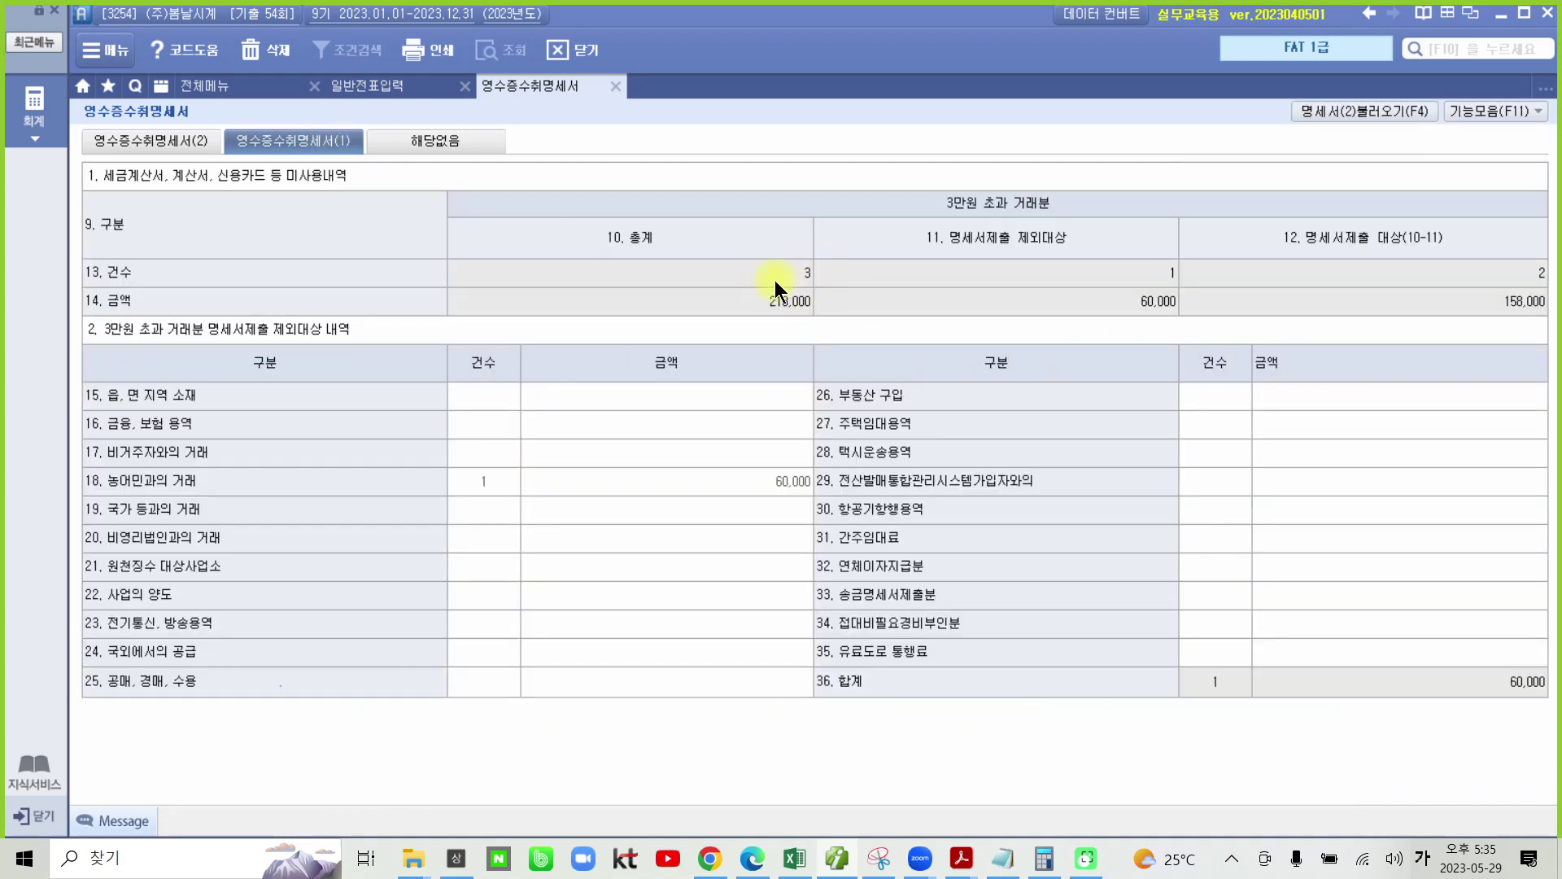
pyautogui.click(1370, 116)
pyautogui.click(616, 86)
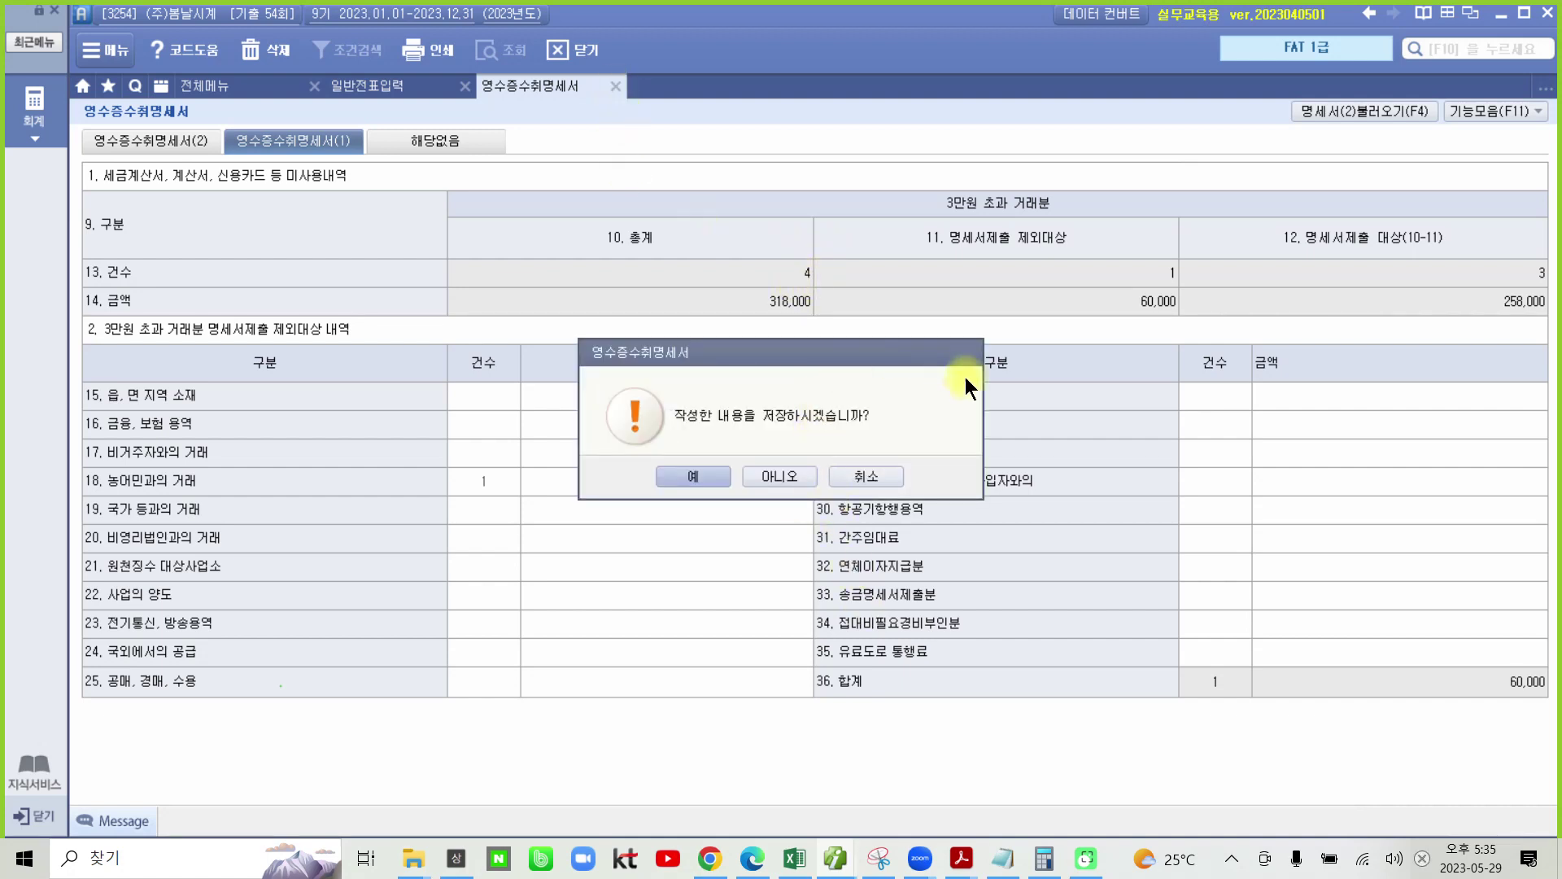
pyautogui.click(693, 476)
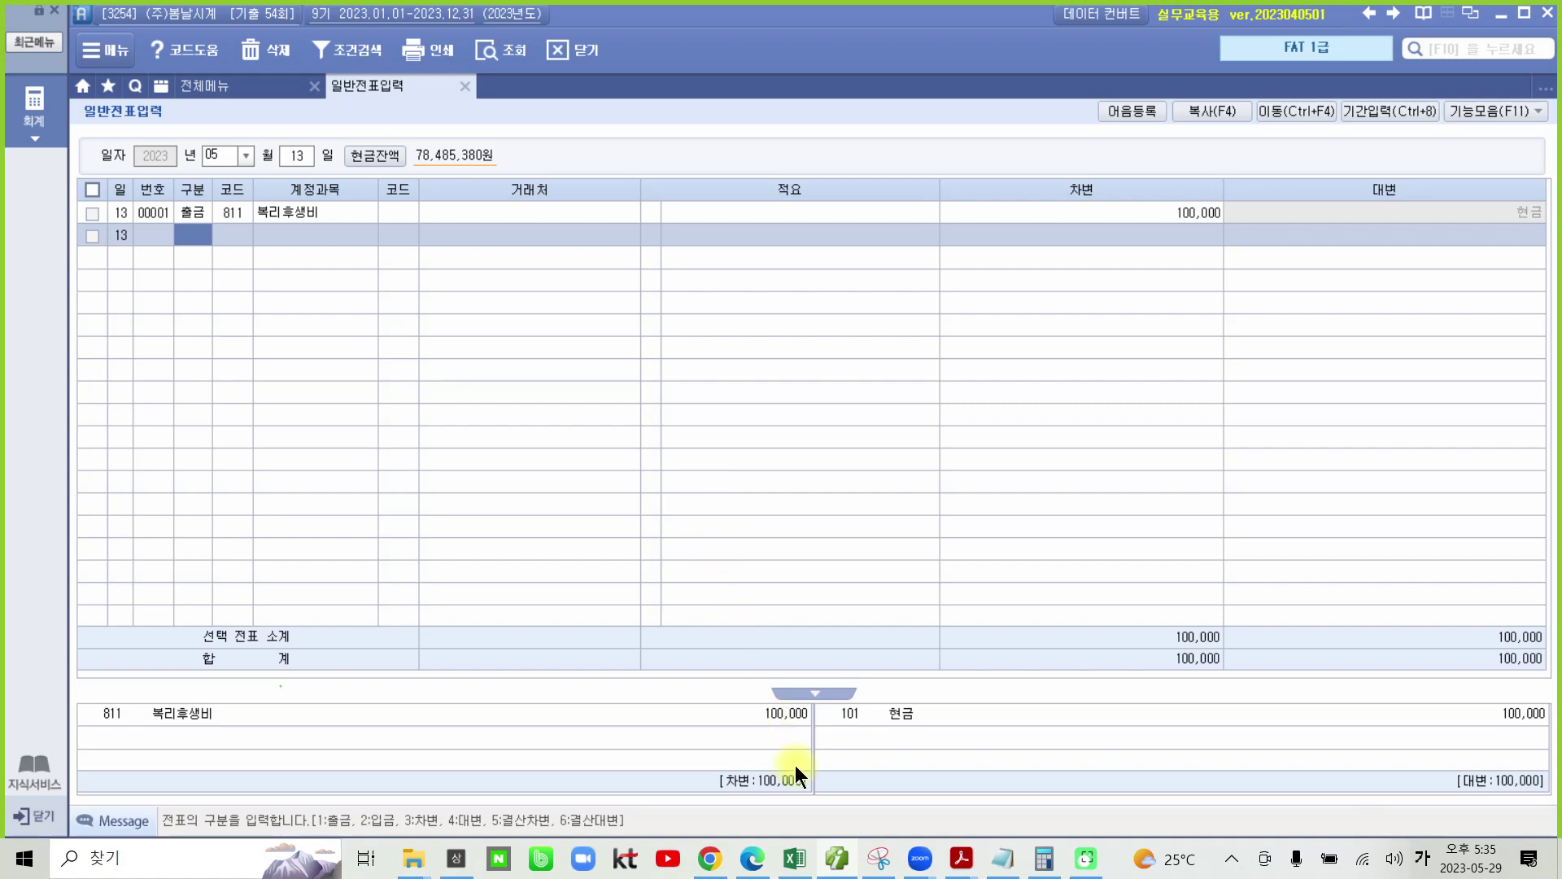
# Switch to the exam PDF in Acrobat Reader, go to problem 2 기타 일반거래 and highlight the date 5월 20일 in its 자료설명
pyautogui.click(959, 860)
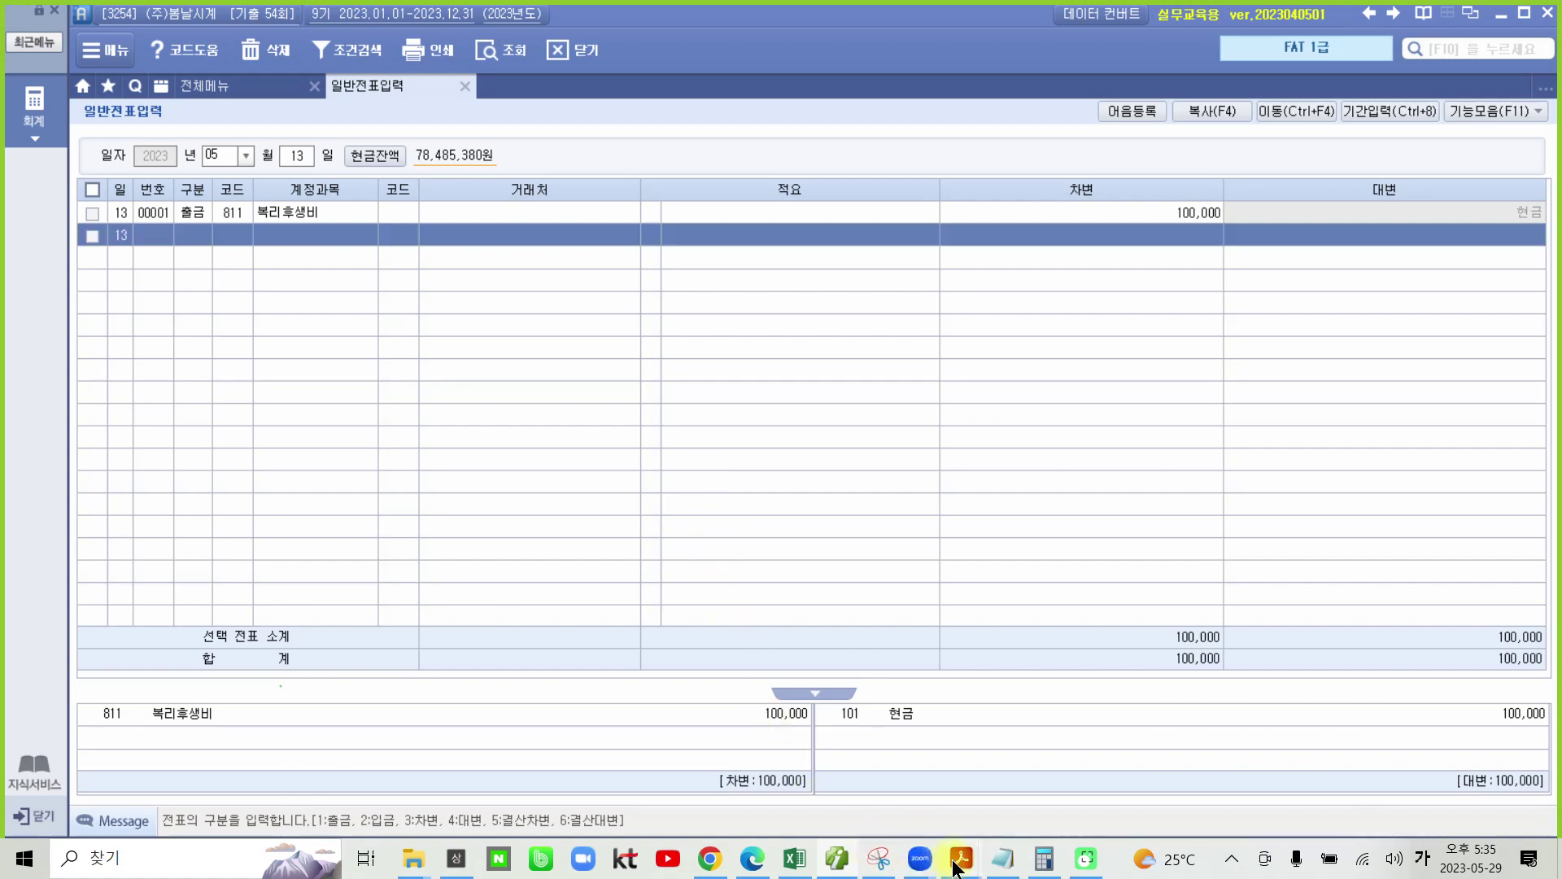
pyautogui.click(1035, 783)
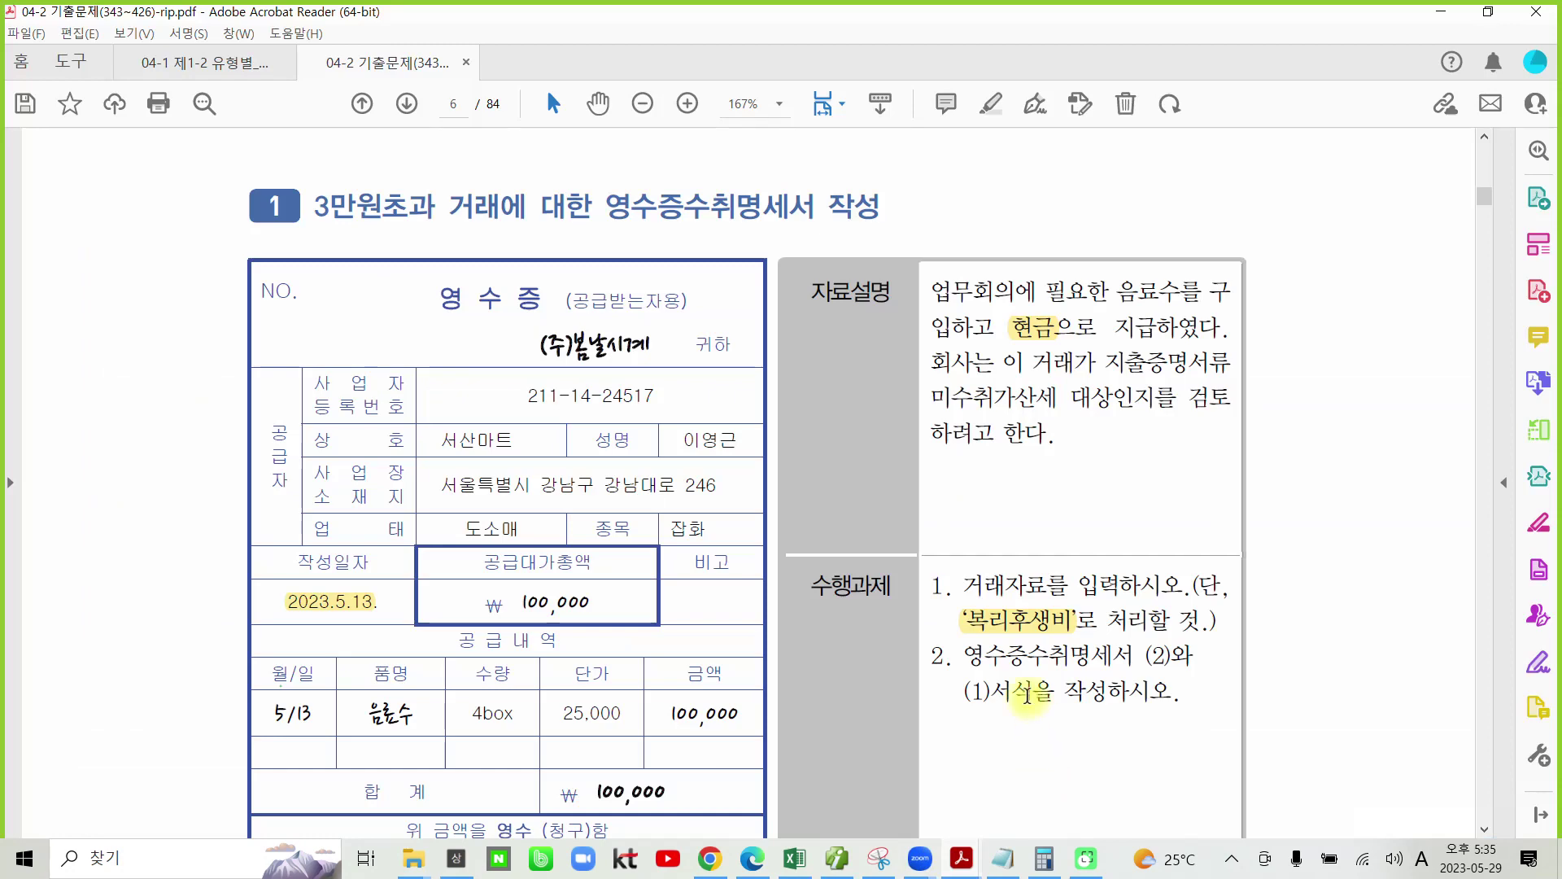
pyautogui.scroll(-10, 618, 725)
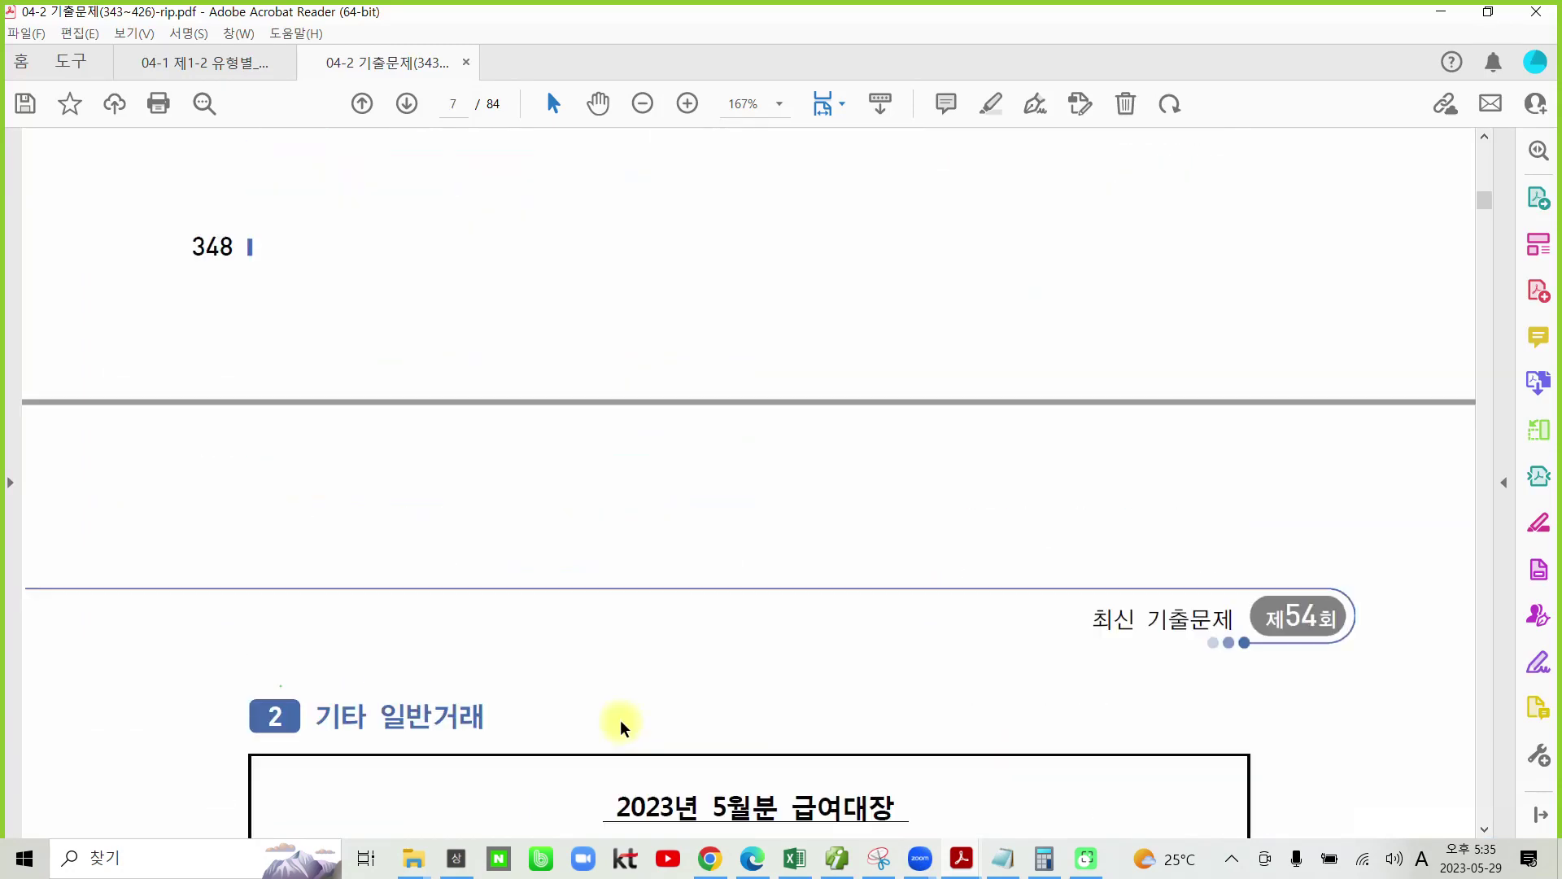
pyautogui.scroll(-5, 621, 726)
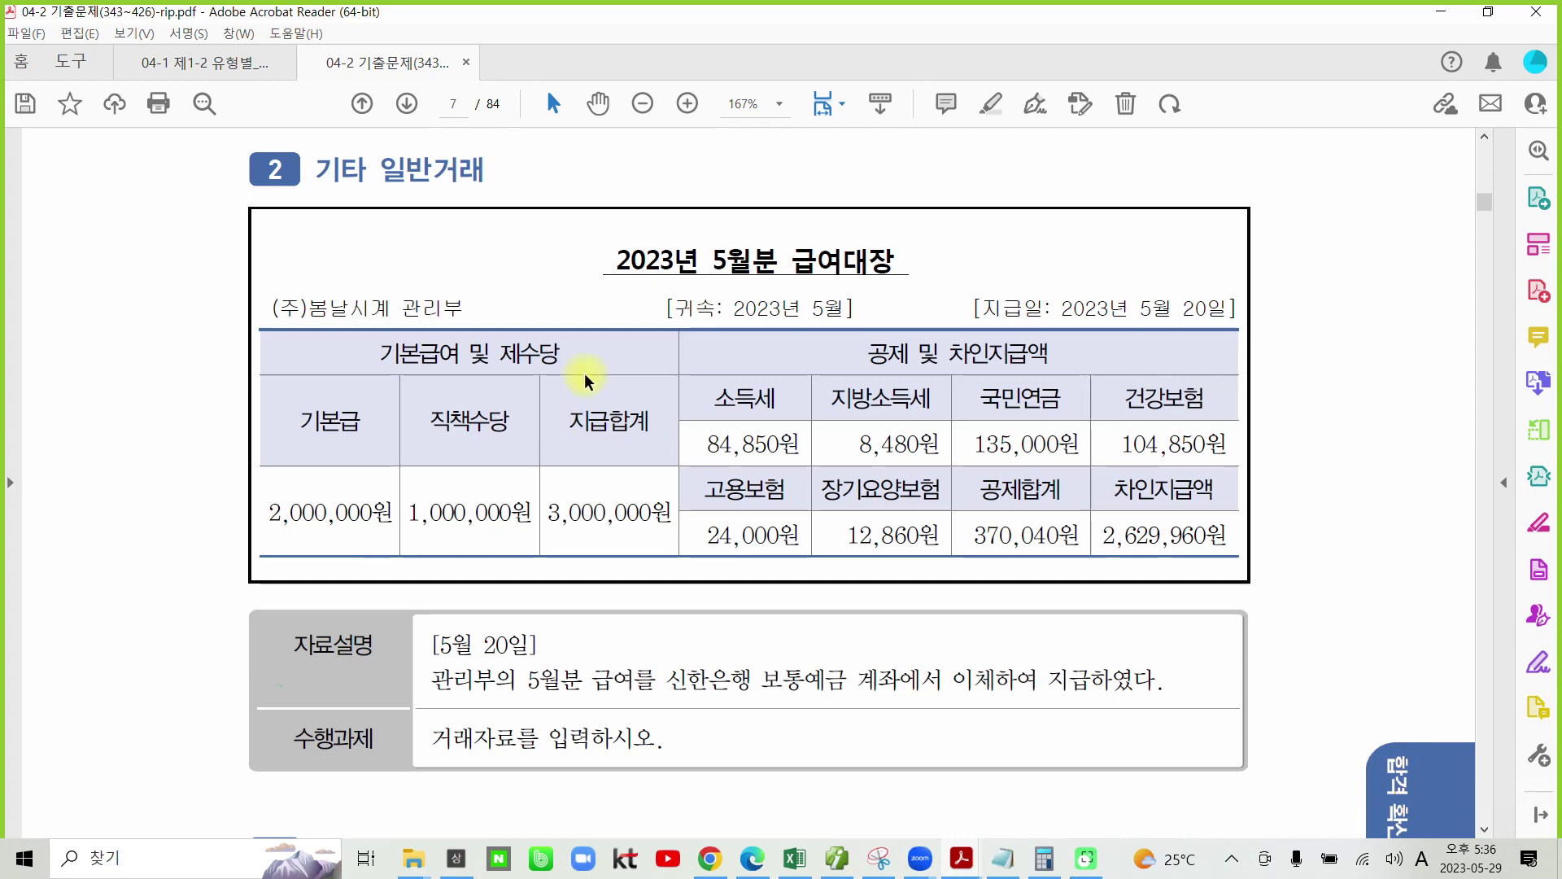
pyautogui.moveTo(443, 651); pyautogui.dragTo(530, 647)
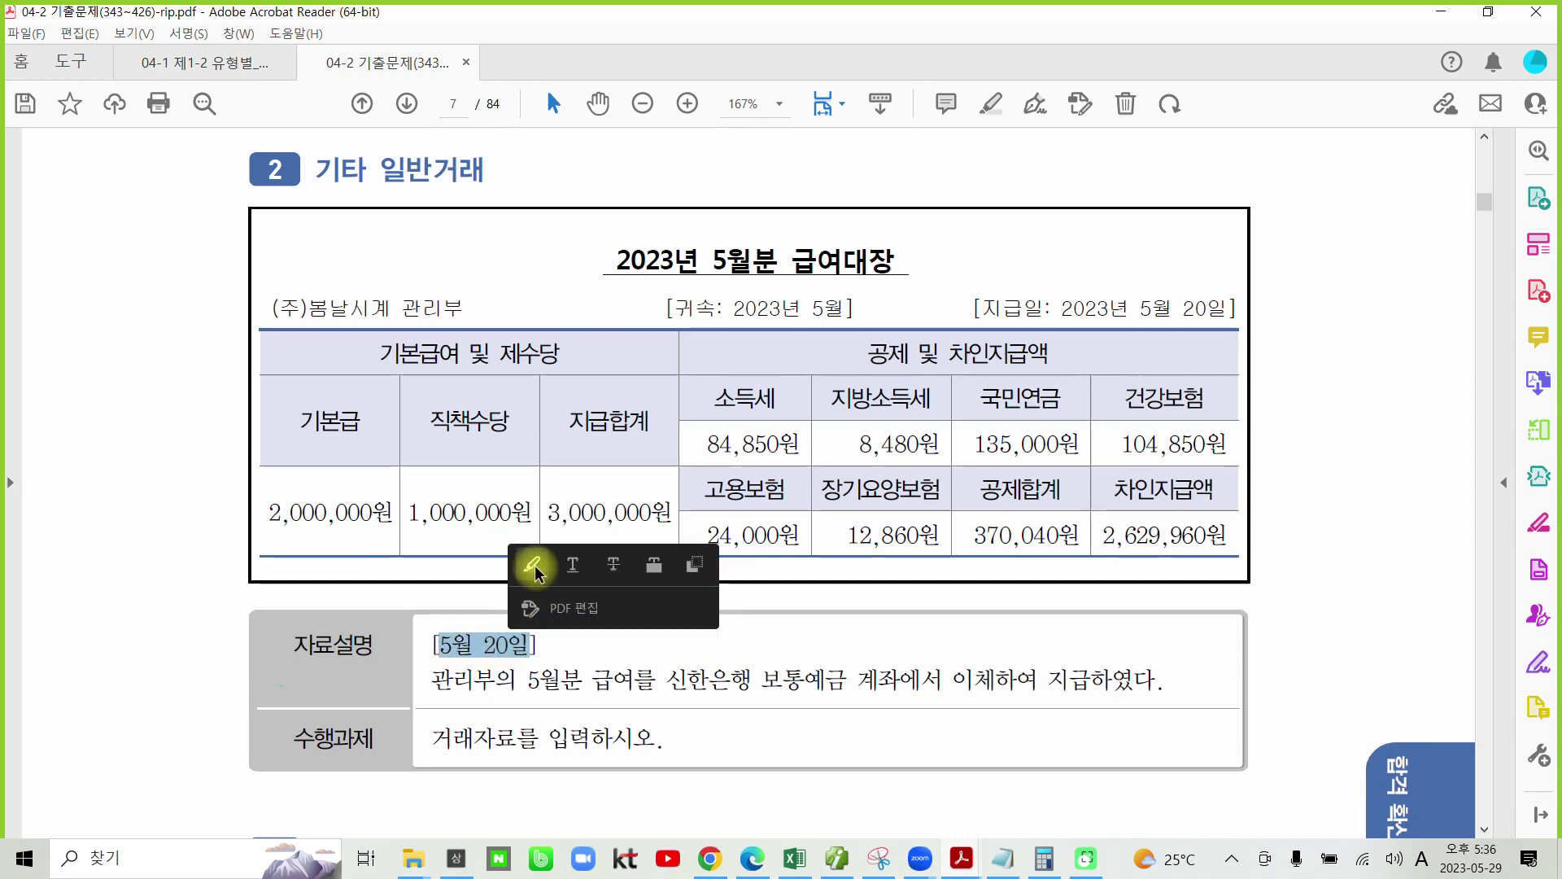
pyautogui.click(532, 566)
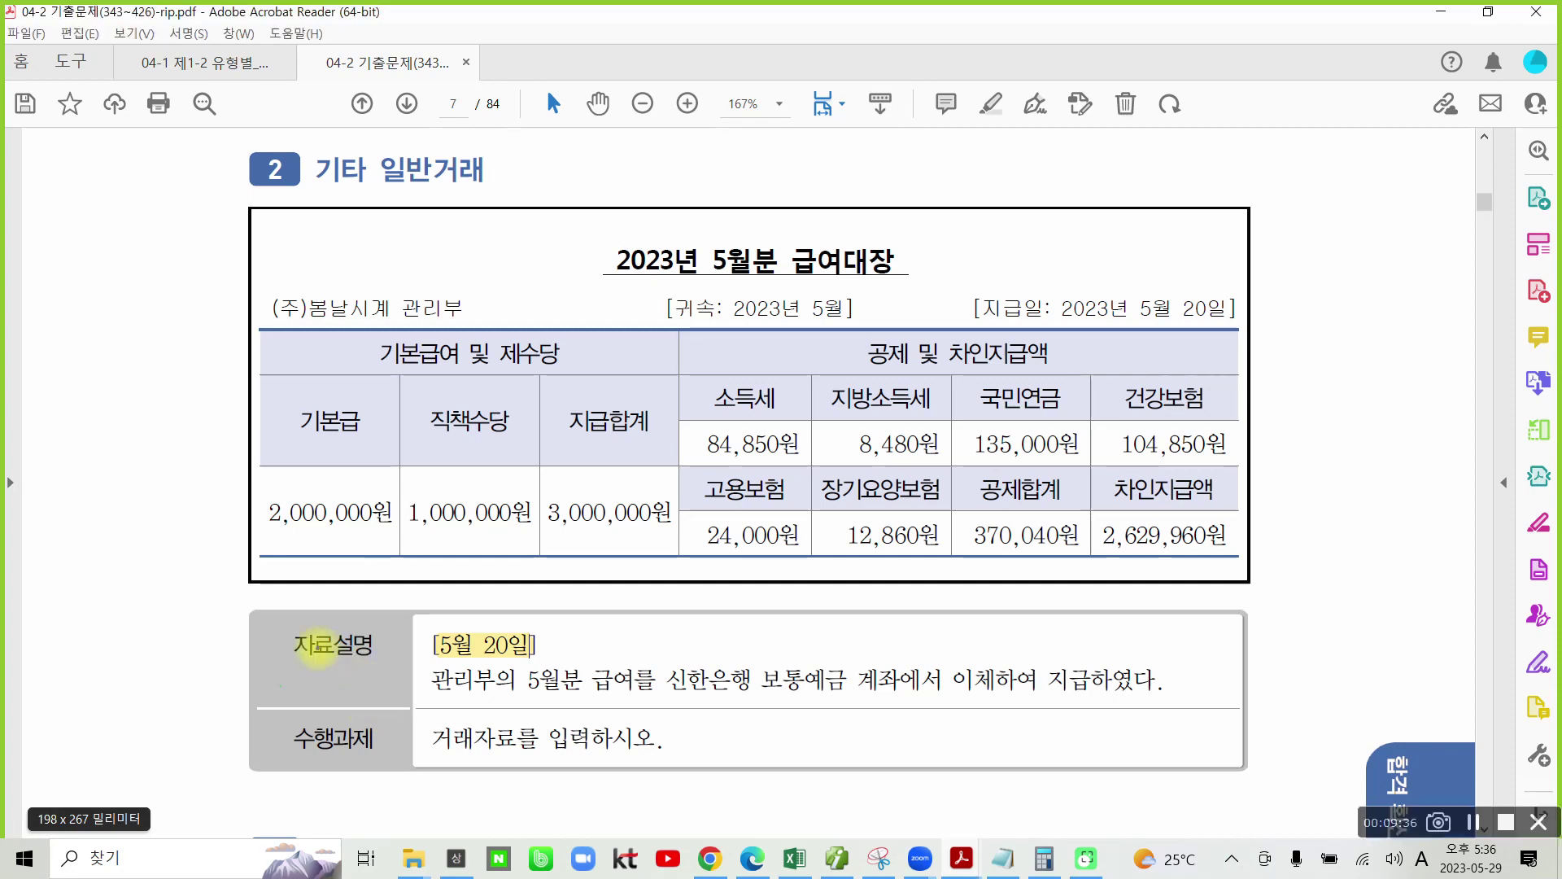
# Circle 지급합계, 공제합계 and 차인지급액 in the payroll table, link 급여 and 보통예금 to their amounts with arrows, and clear the marks
pyautogui.moveTo(594, 465)
pyautogui.mouseDown()
pyautogui.moveTo(584, 558)
pyautogui.moveTo(685, 497)
pyautogui.moveTo(634, 576)
pyautogui.mouseUp()
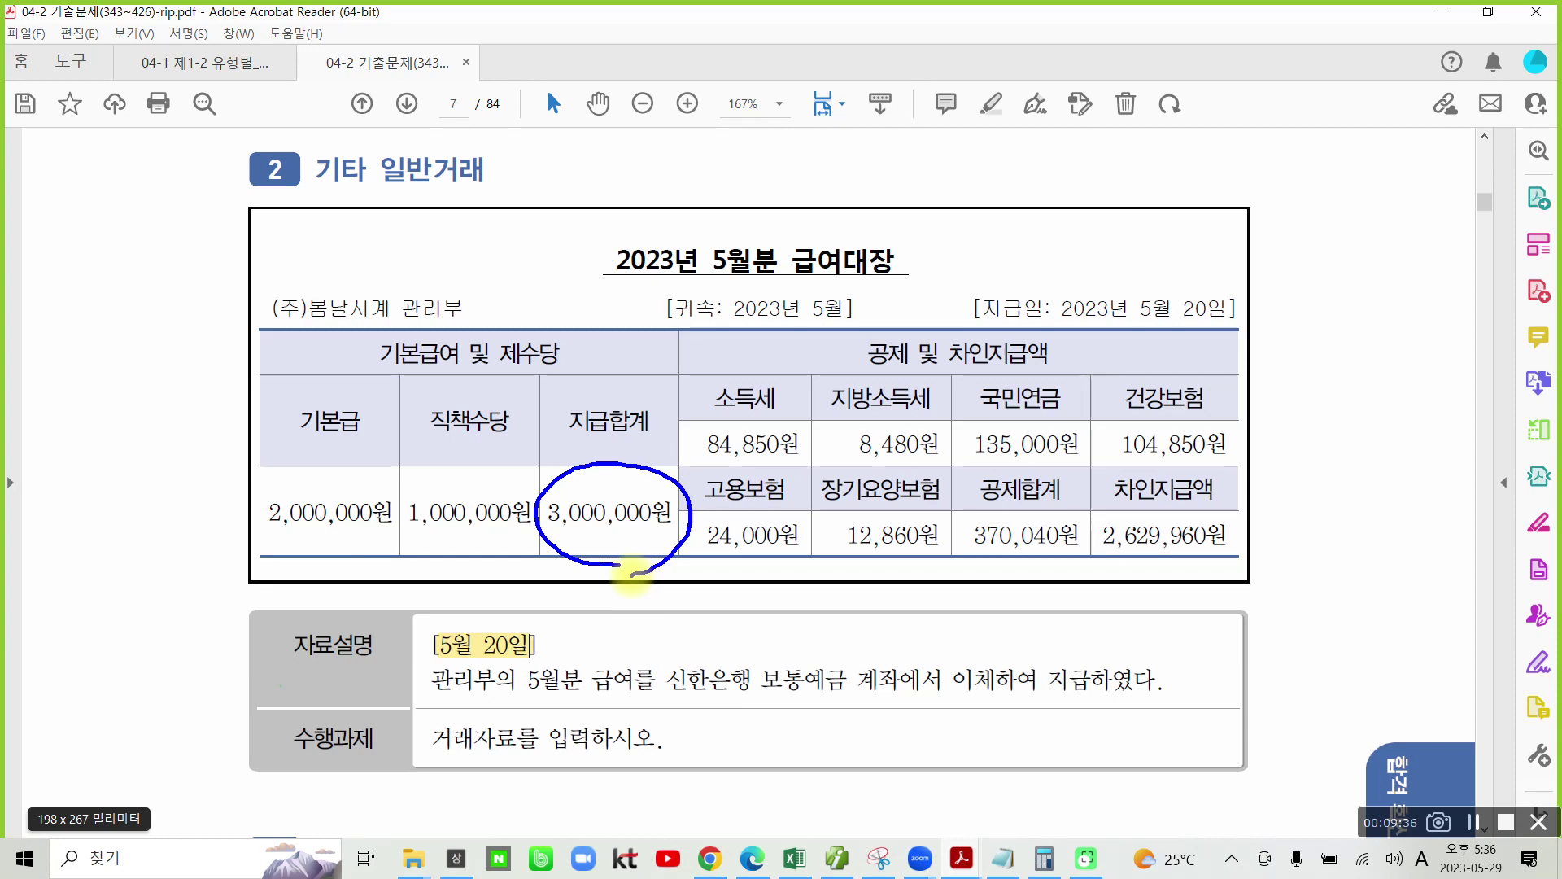
pyautogui.moveTo(1062, 562)
pyautogui.mouseDown()
pyautogui.moveTo(1011, 567)
pyautogui.moveTo(1062, 493)
pyautogui.moveTo(1064, 580)
pyautogui.mouseUp()
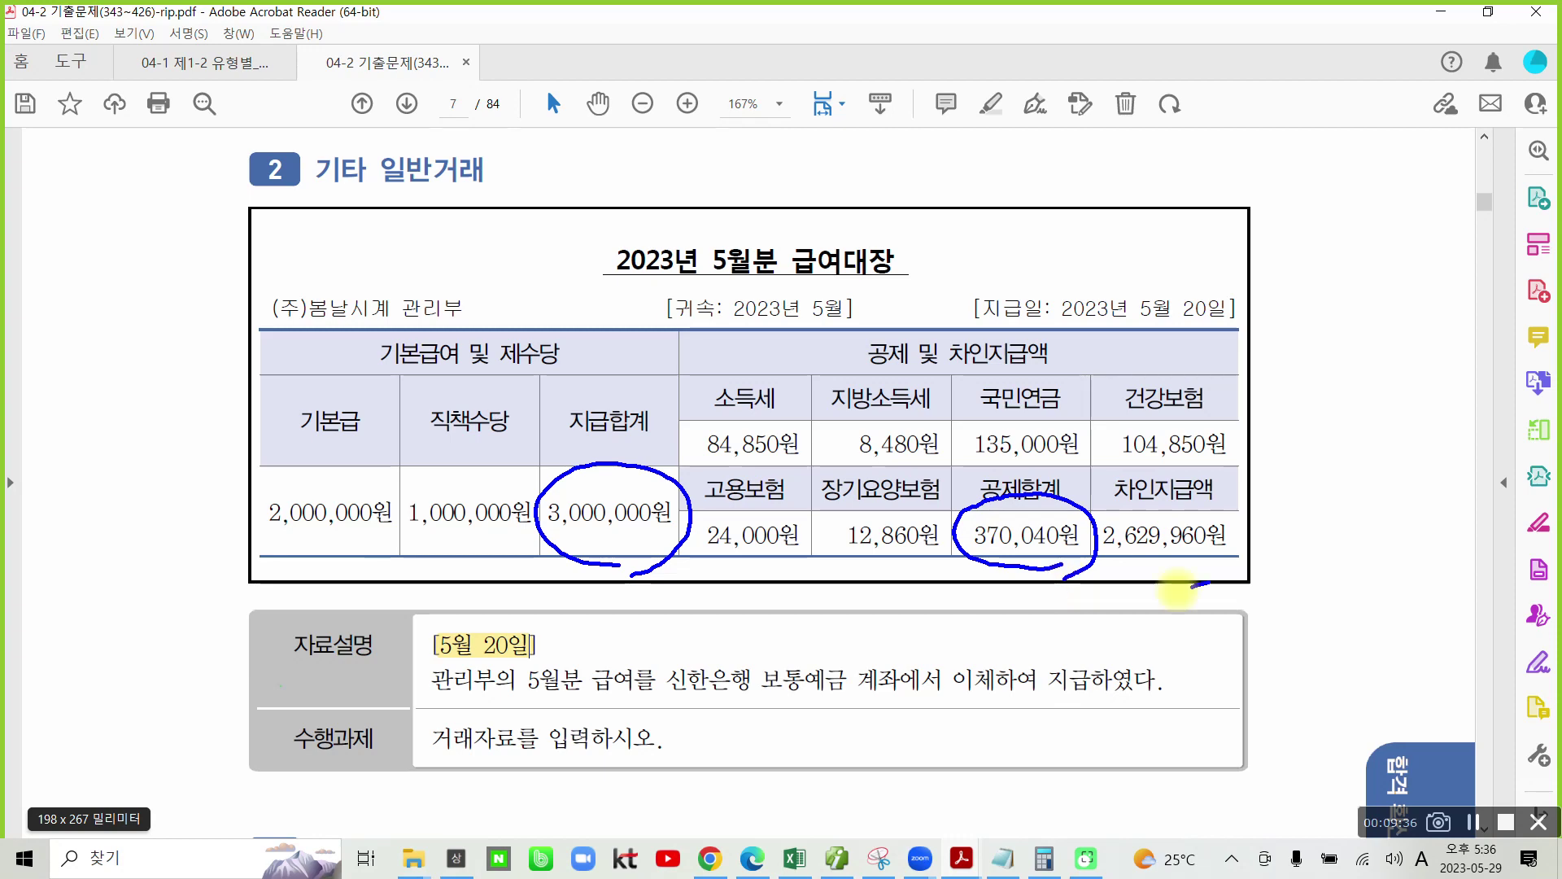
pyautogui.moveTo(1209, 583)
pyautogui.mouseDown()
pyautogui.moveTo(1090, 504)
pyautogui.moveTo(1235, 511)
pyautogui.moveTo(1208, 590)
pyautogui.mouseUp()
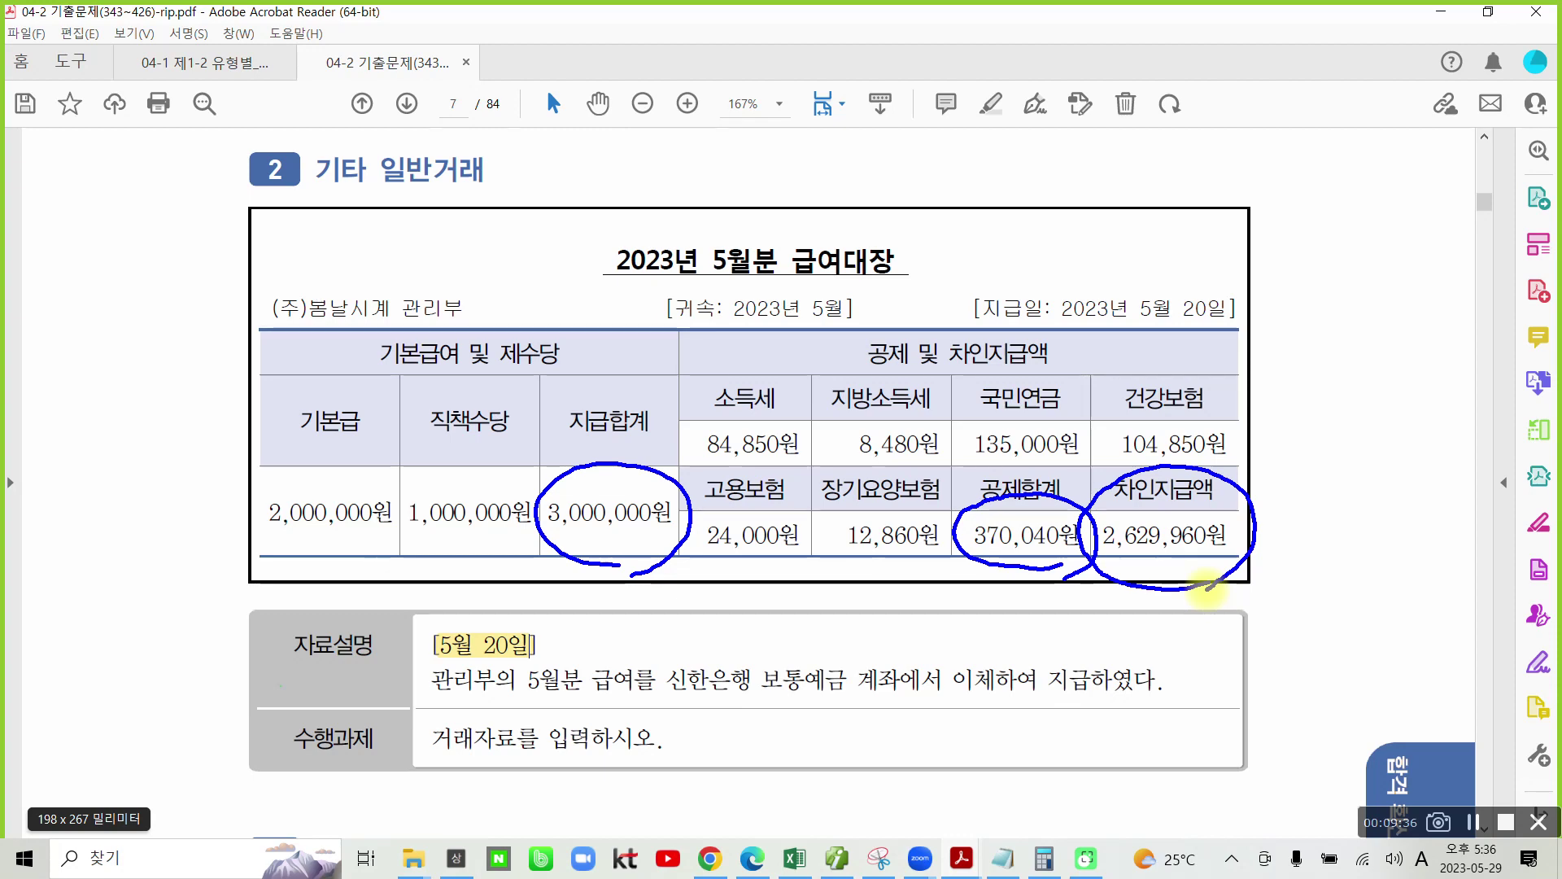
pyautogui.moveTo(606, 651)
pyautogui.mouseDown()
pyautogui.moveTo(648, 680)
pyautogui.moveTo(622, 699)
pyautogui.mouseUp()
pyautogui.moveTo(616, 567); pyautogui.dragTo(610, 664)
pyautogui.moveTo(586, 606)
pyautogui.mouseDown()
pyautogui.moveTo(619, 562)
pyautogui.moveTo(643, 602)
pyautogui.mouseUp()
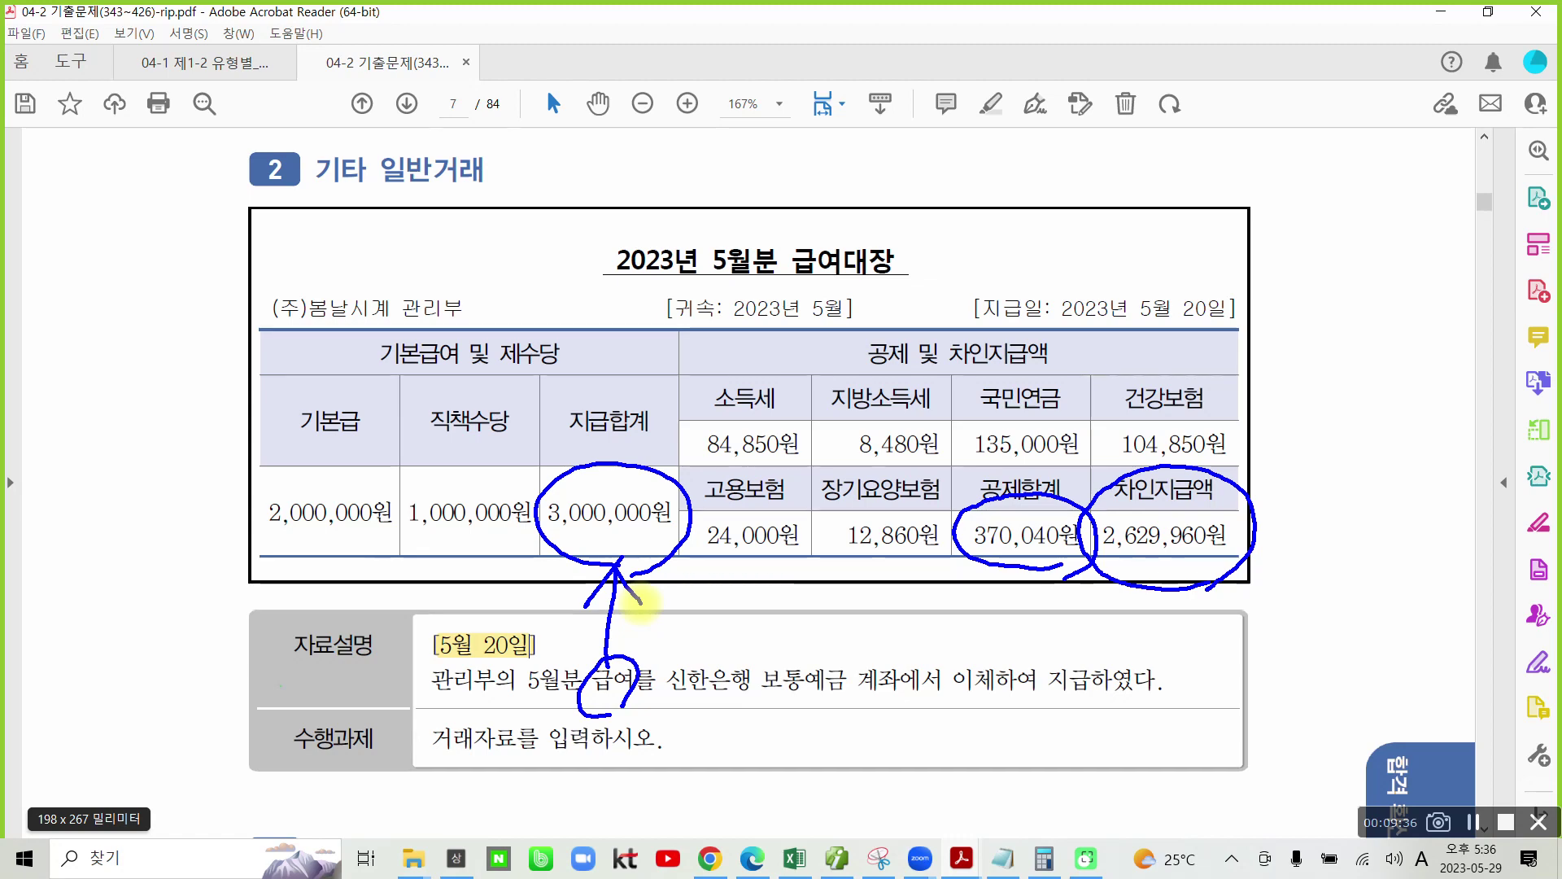
pyautogui.moveTo(748, 698)
pyautogui.mouseDown()
pyautogui.moveTo(849, 694)
pyautogui.moveTo(1143, 566)
pyautogui.moveTo(1157, 578)
pyautogui.mouseUp()
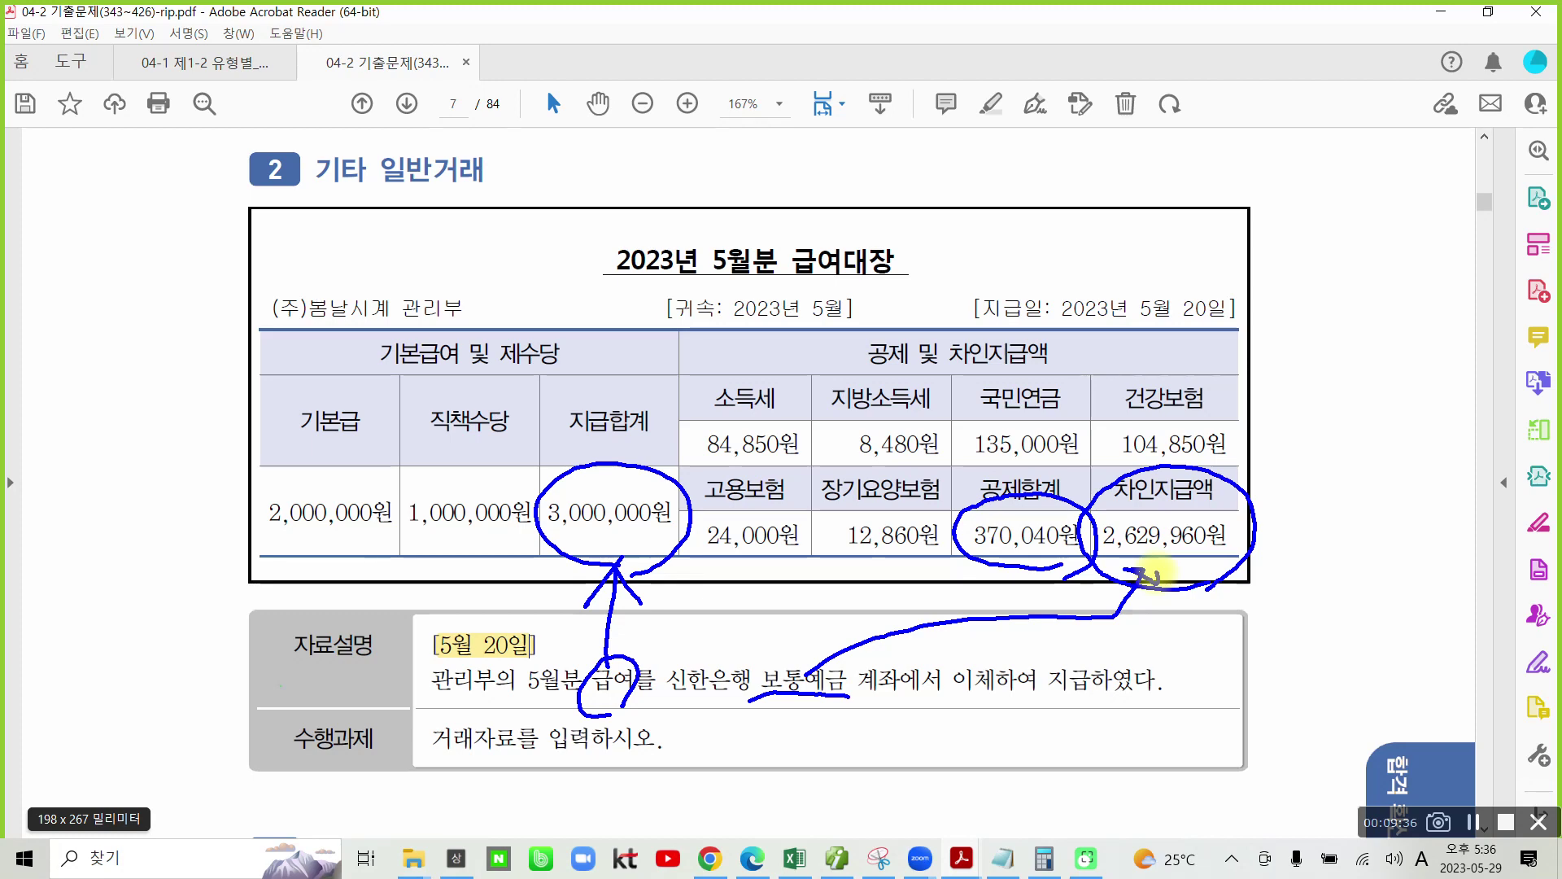
pyautogui.press('Escape')
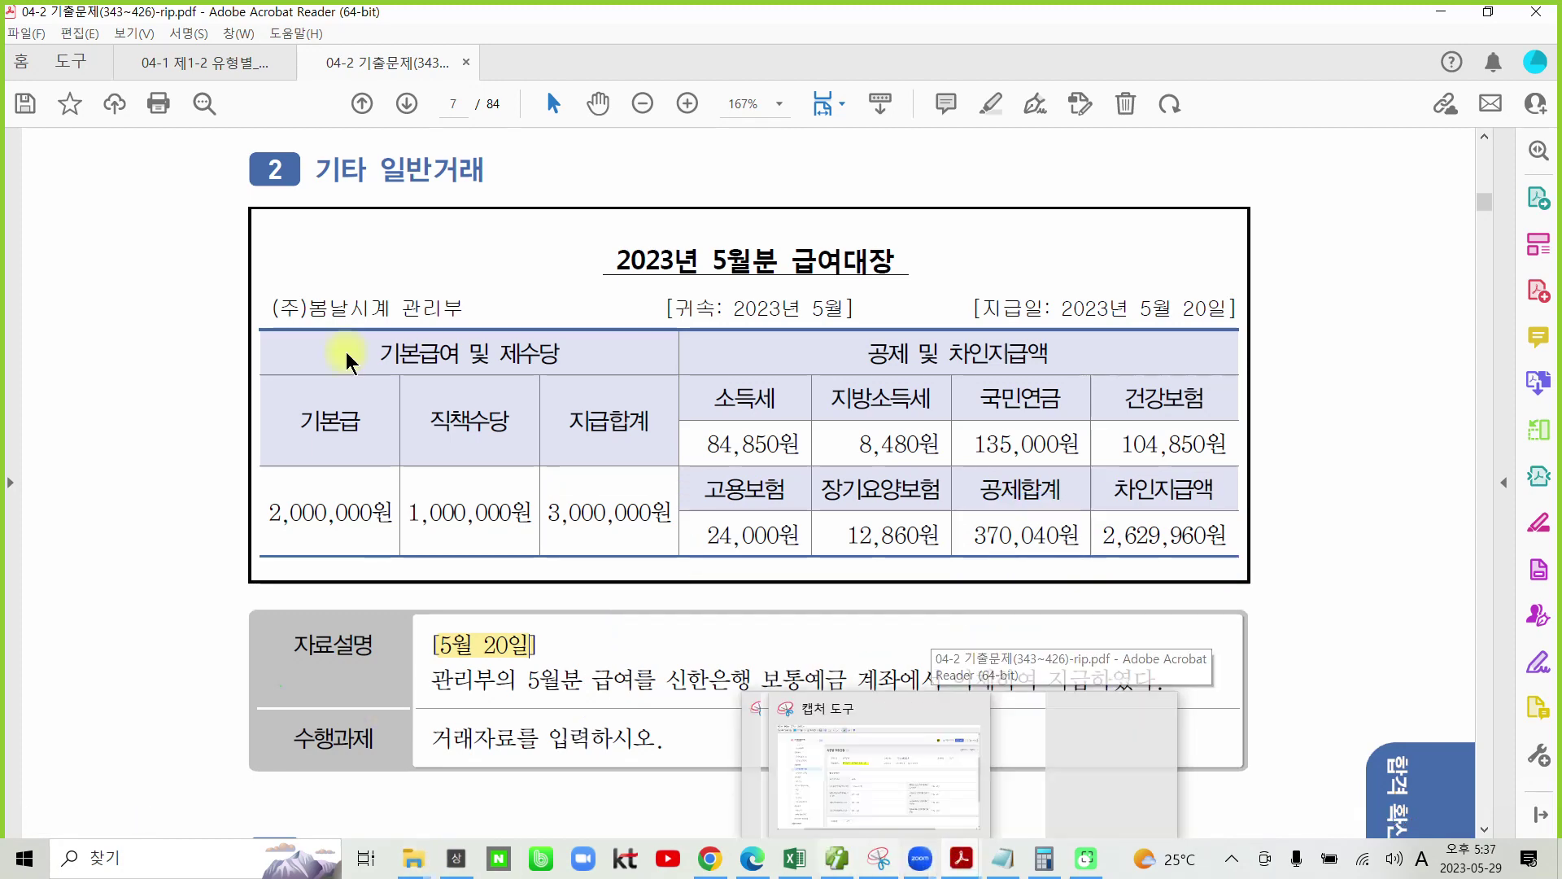
# Switch to 일반전표입력 in the accounting program and set the voucher date to May 20
pyautogui.hotkey('alt', 'Tab')
pyautogui.click(304, 161)
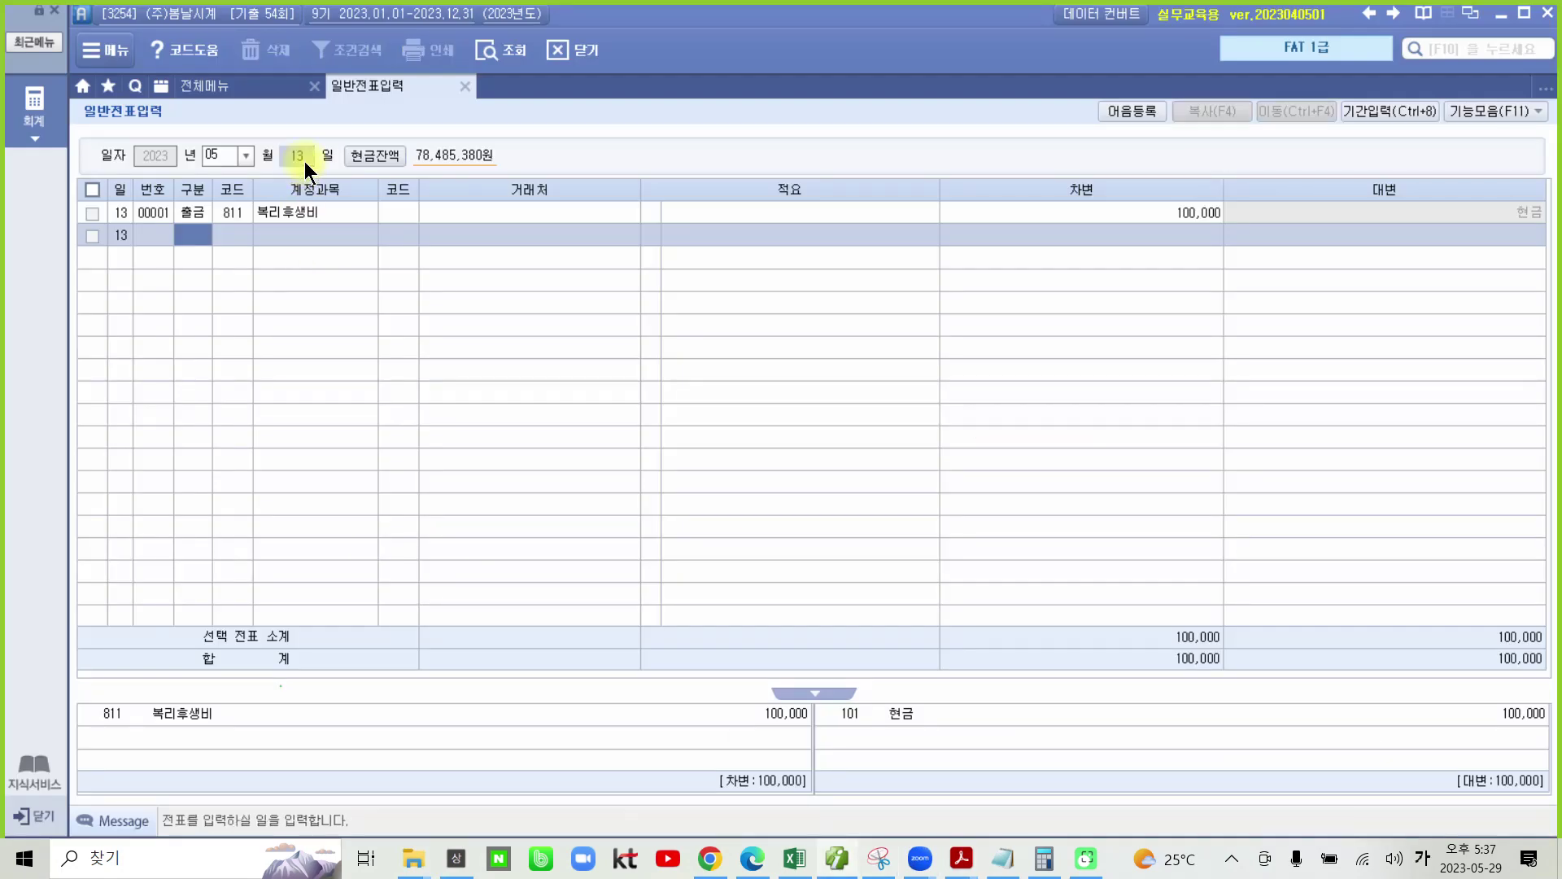
pyautogui.press('BackSpace')
pyautogui.write('20')
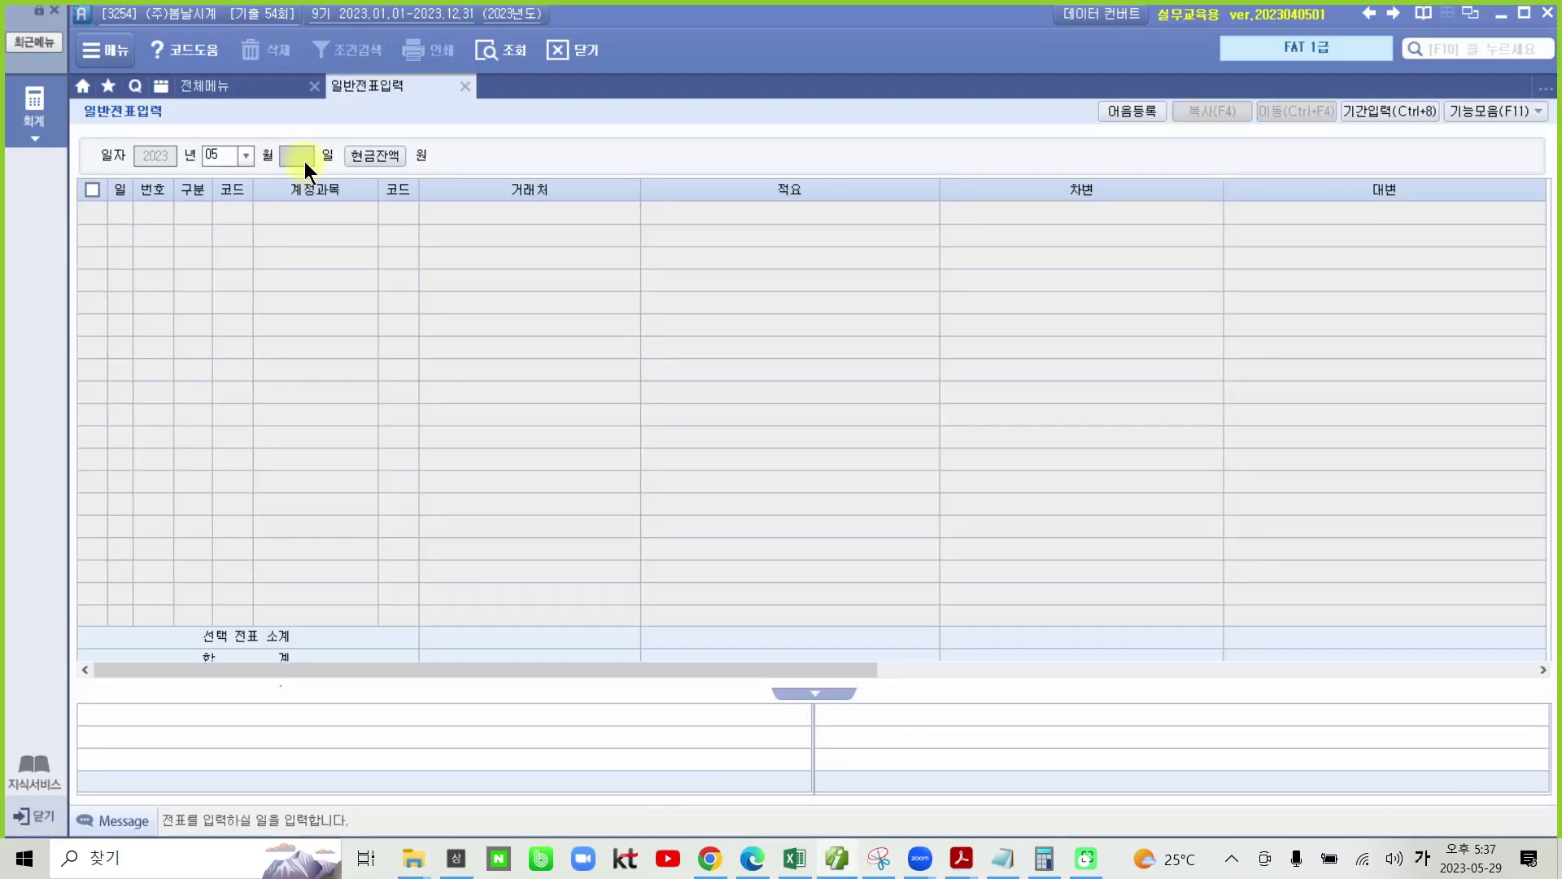
pyautogui.press('Return')
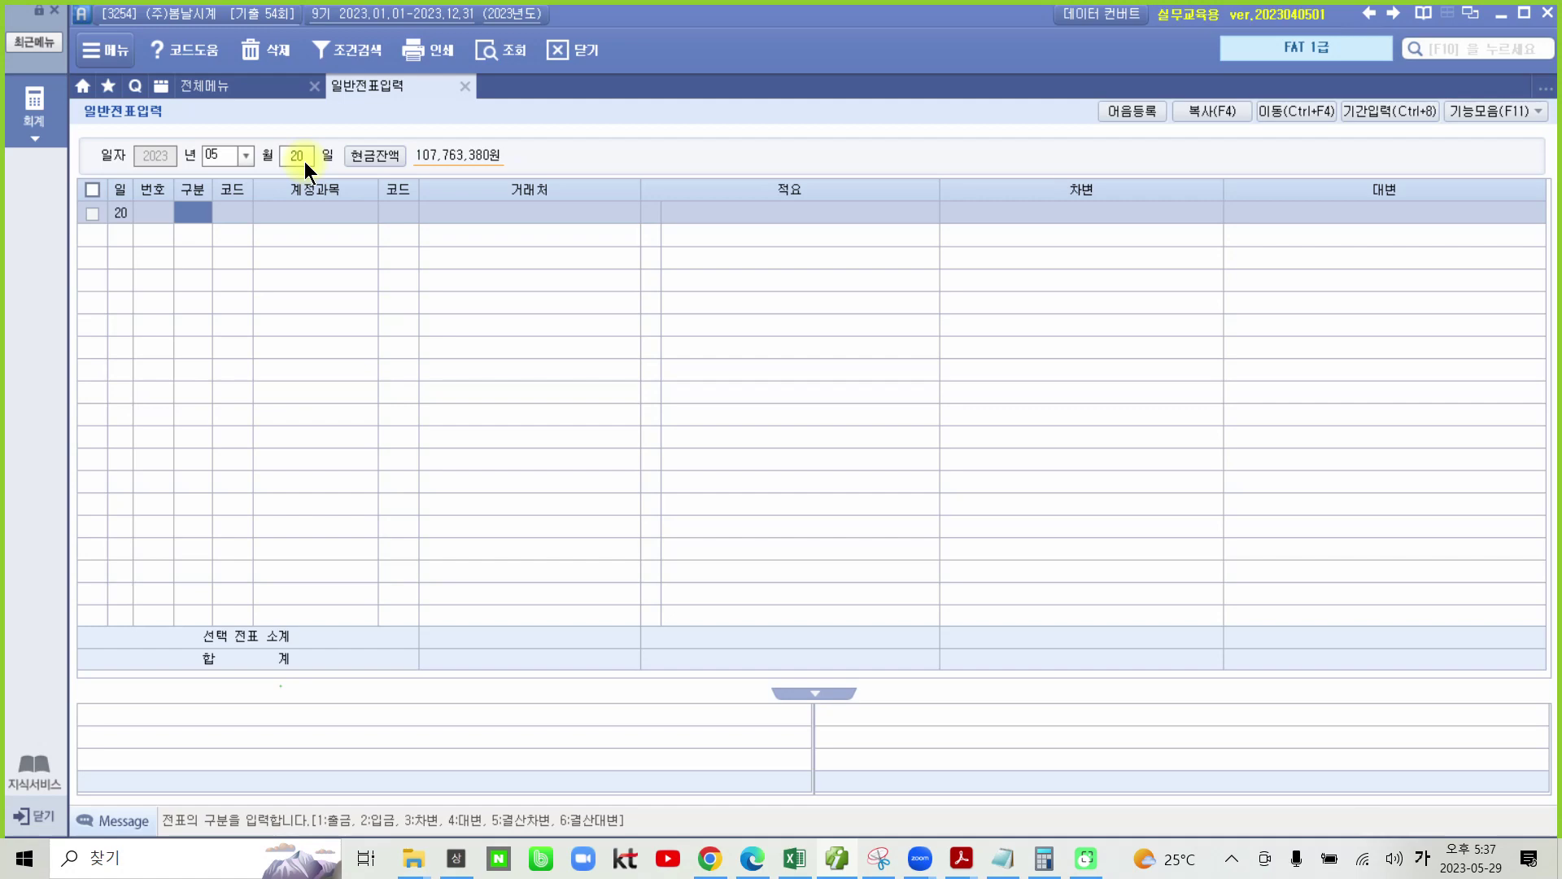
# Enter the 차변 line with account 801 급여, no 거래처 or 적요, and the amount 3,000,000
pyautogui.write('3')
pyautogui.press('Return')
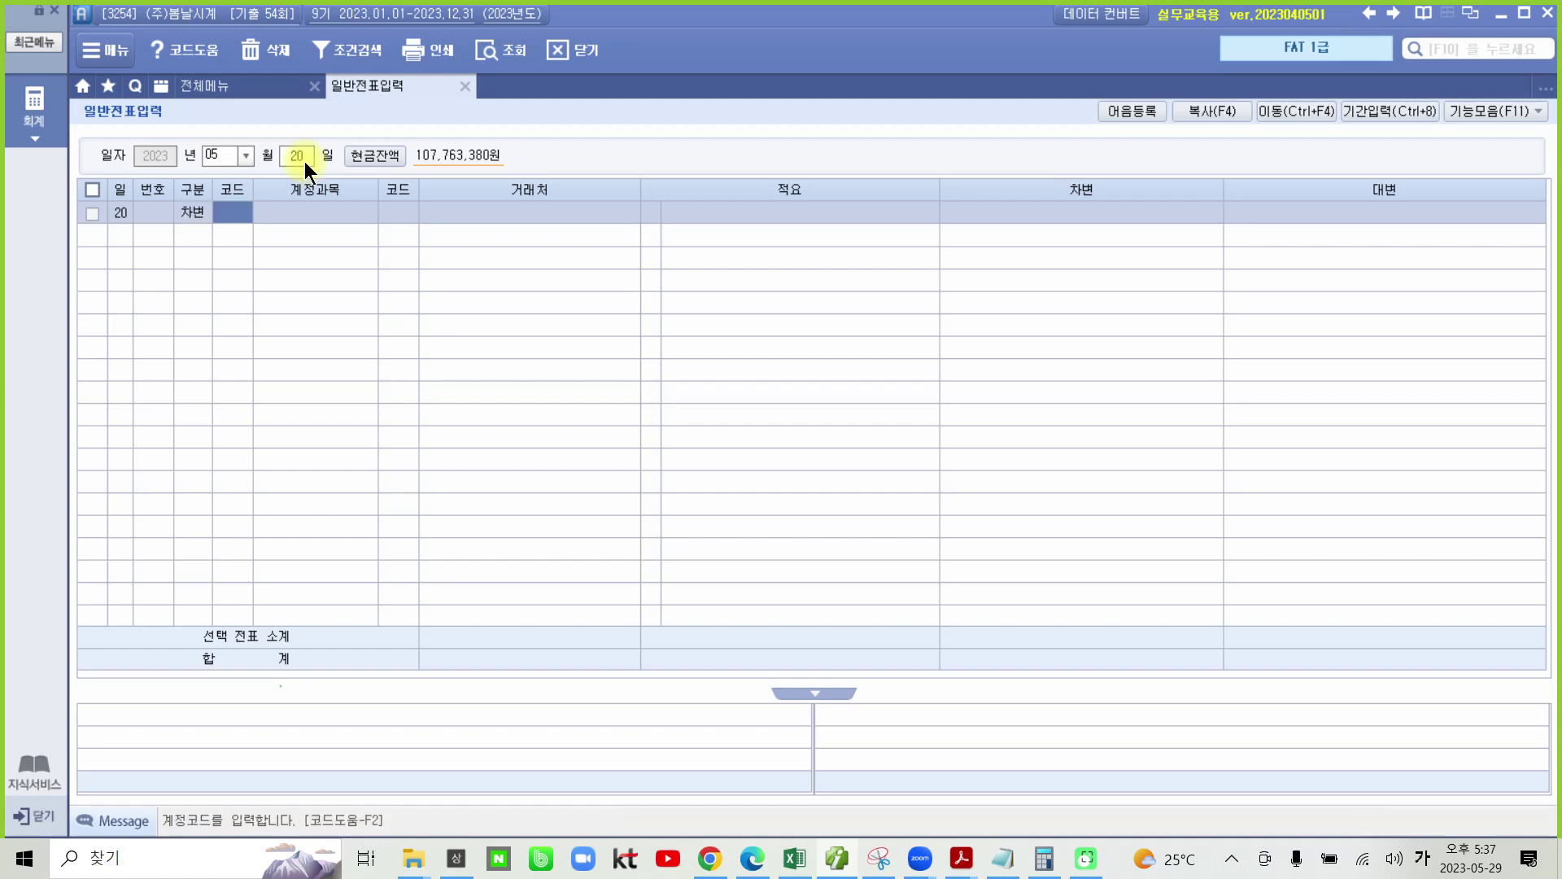
pyautogui.write('801')
pyautogui.press('Return')
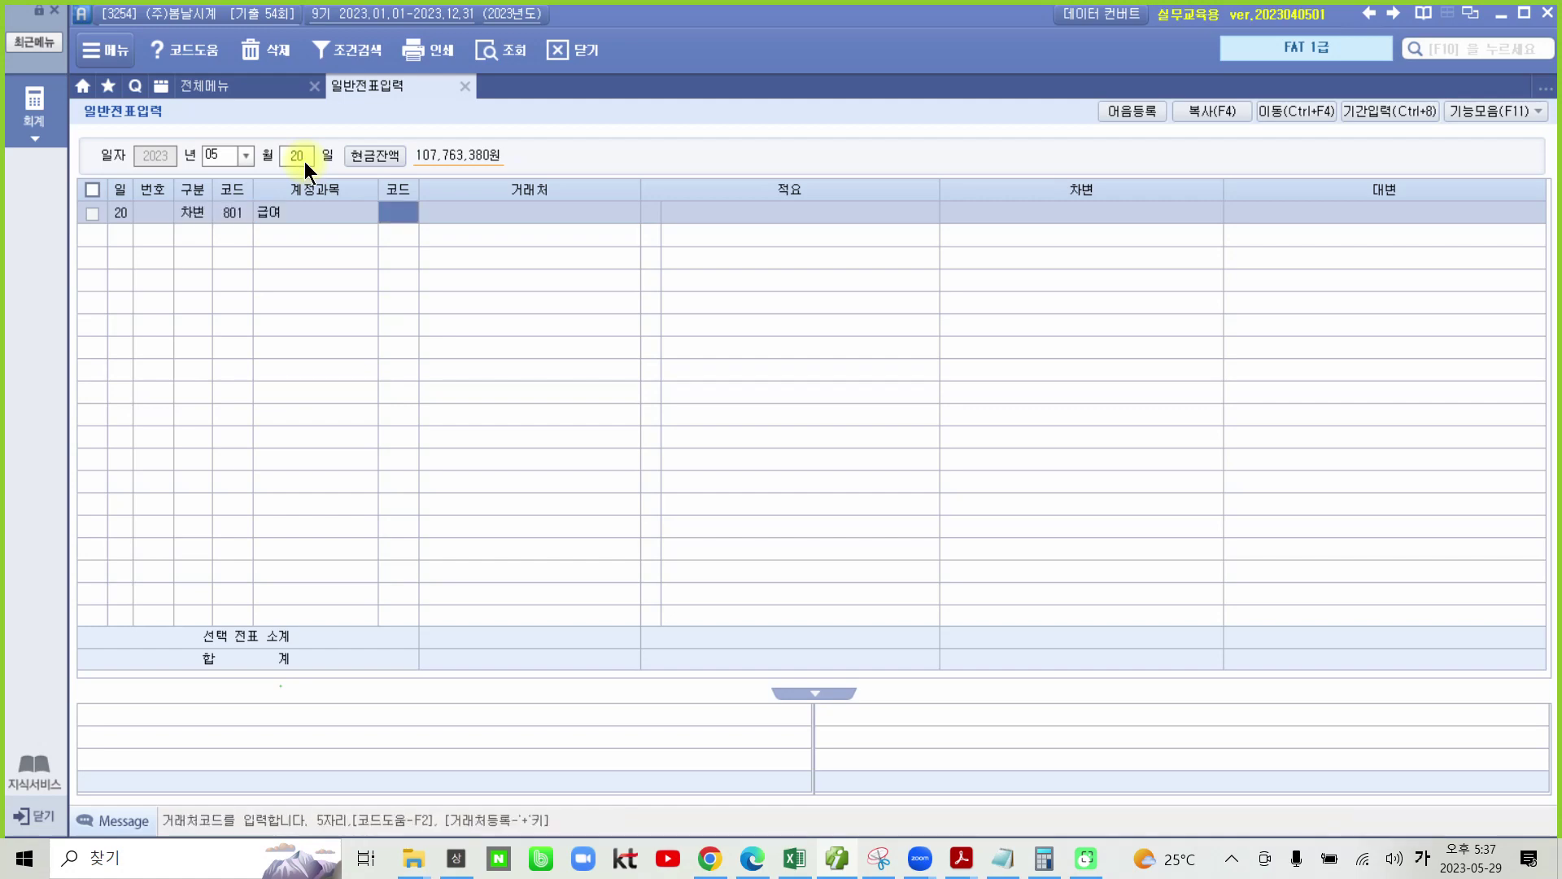
pyautogui.press('Return')
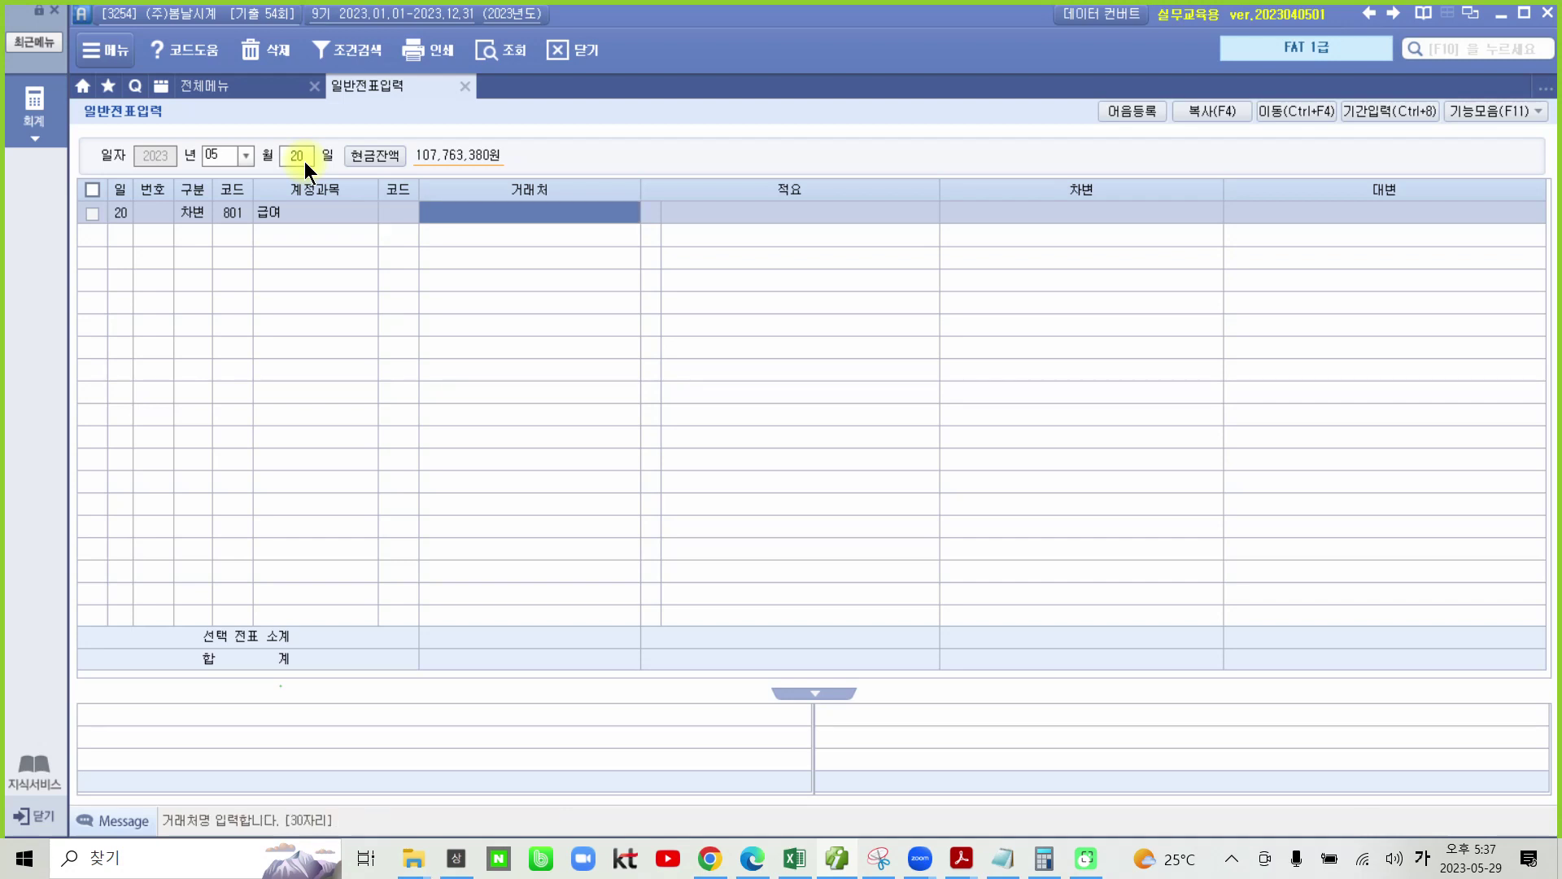
pyautogui.press('Return')
pyautogui.press('Return')
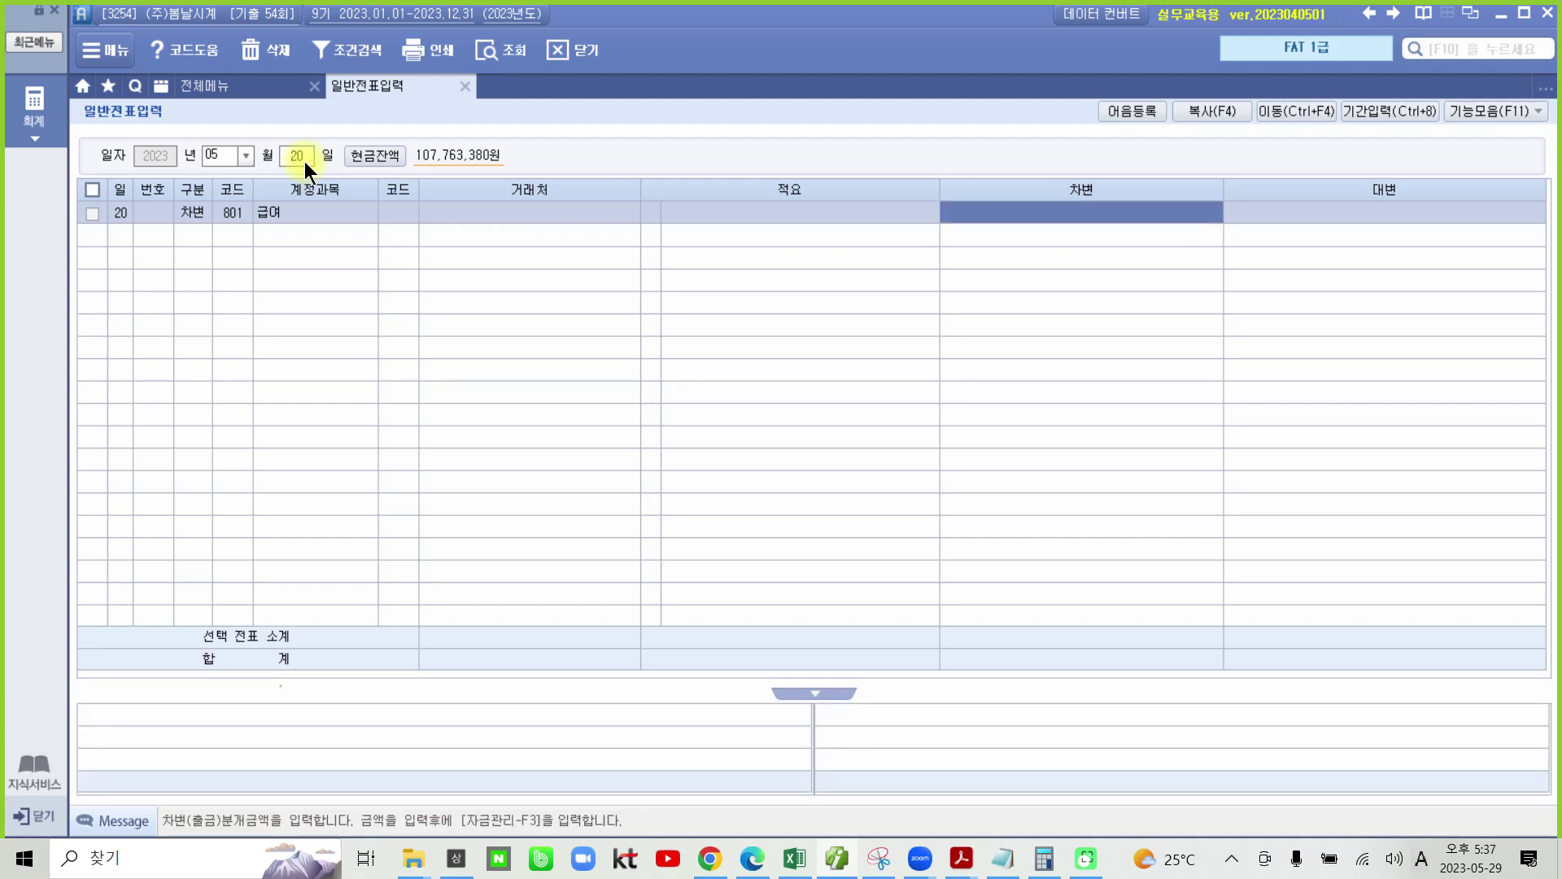
pyautogui.write('3000000')
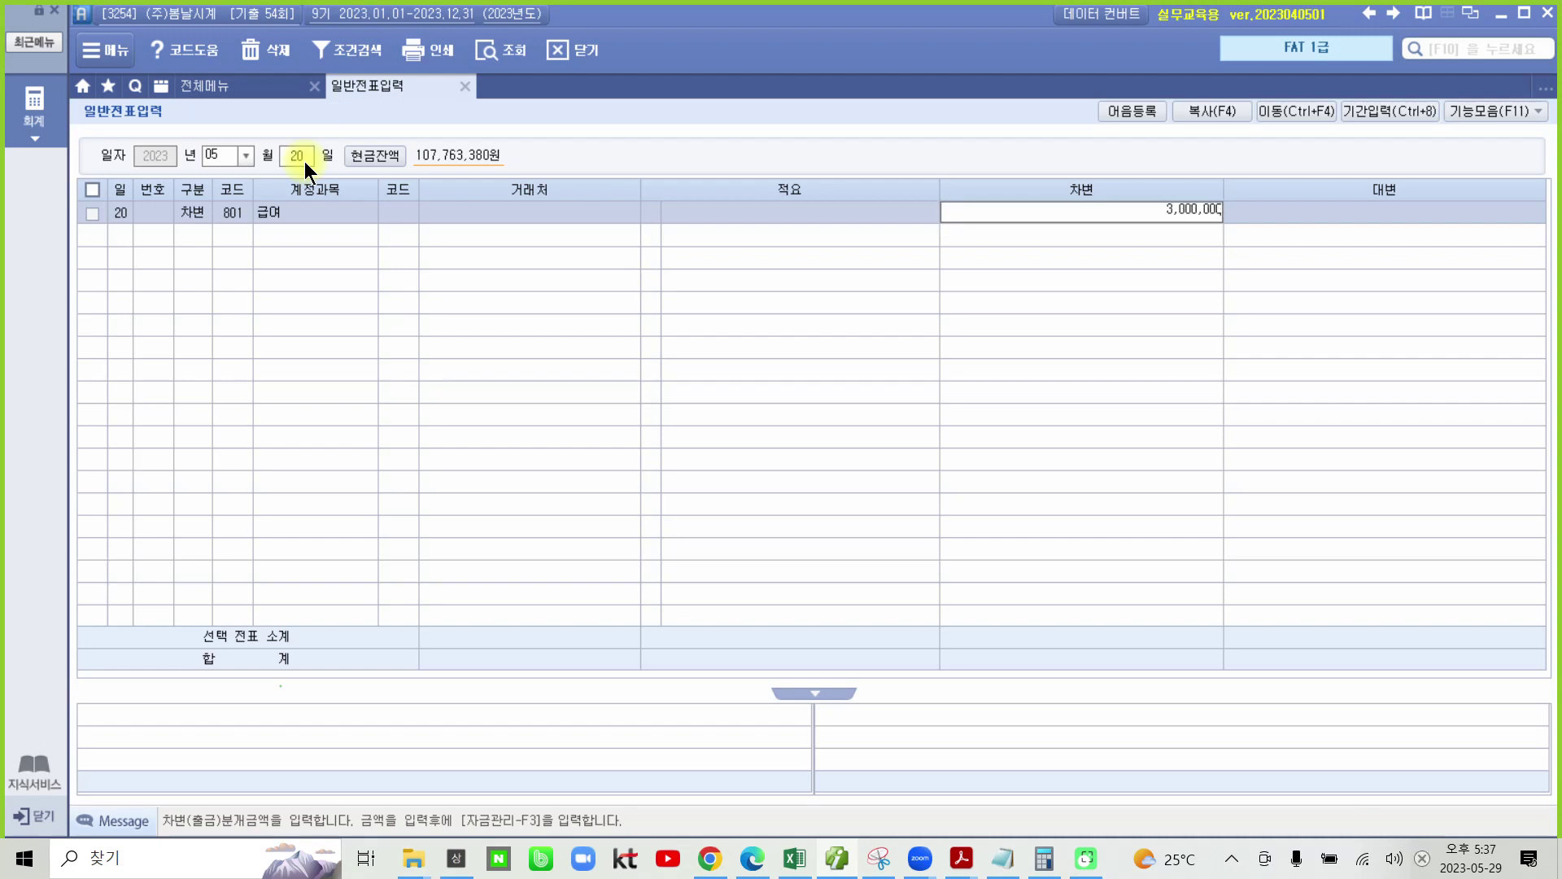
pyautogui.press('Return')
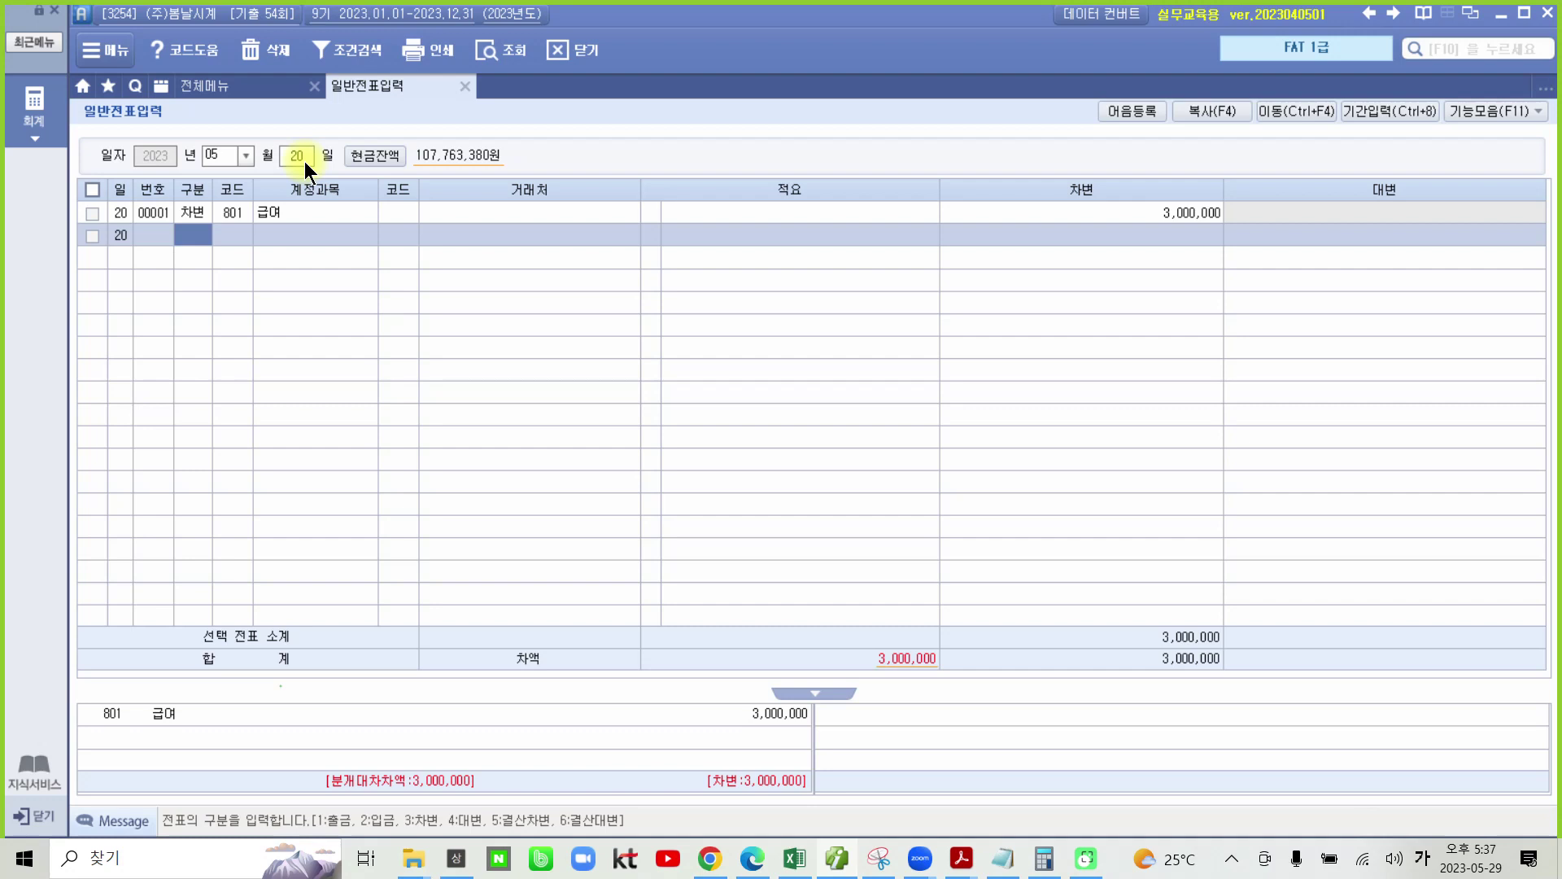
# Enter a 대변 line with account 254 예수금, no 거래처 or 적요, and the amount 370,040
pyautogui.write('4')
pyautogui.press('Return')
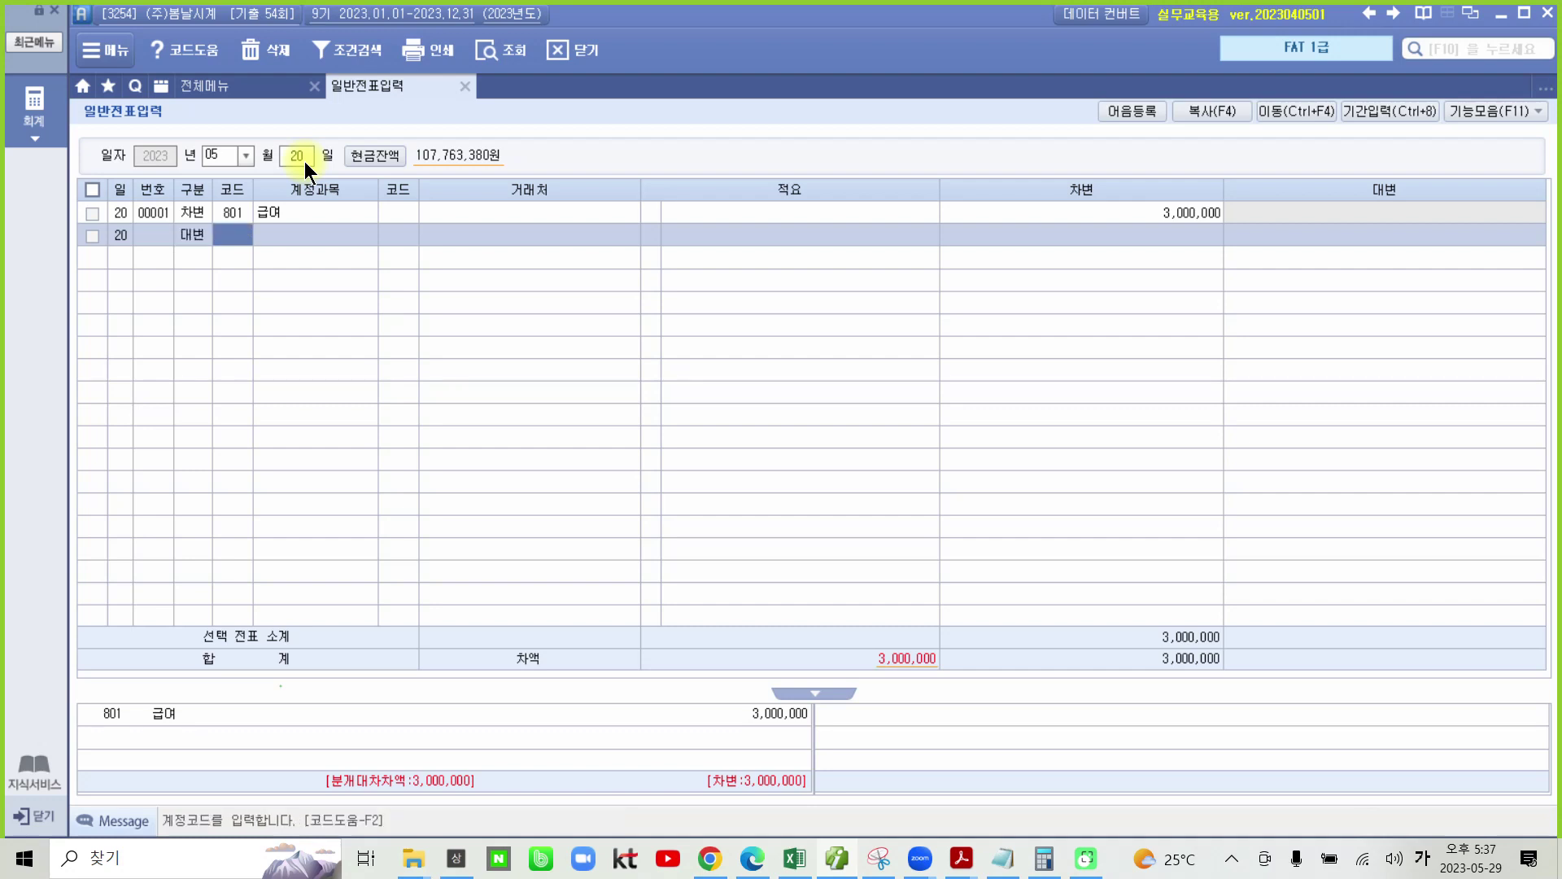
pyautogui.write('예수')
pyautogui.press('Return')
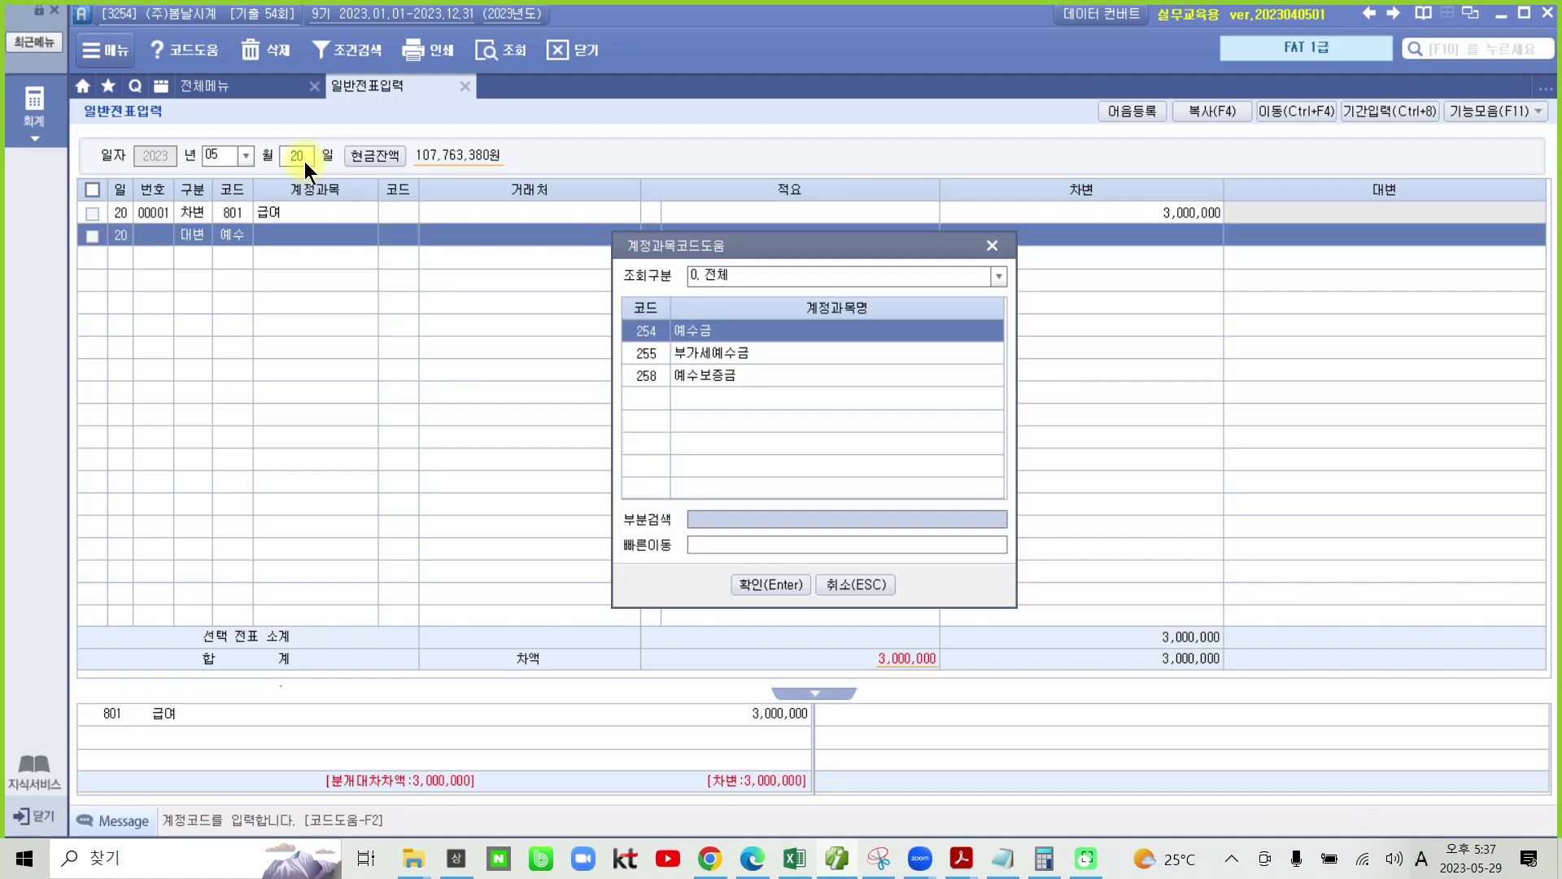
pyautogui.press('Return')
pyautogui.press('Return')
pyautogui.press('Return')
pyautogui.press('Return')
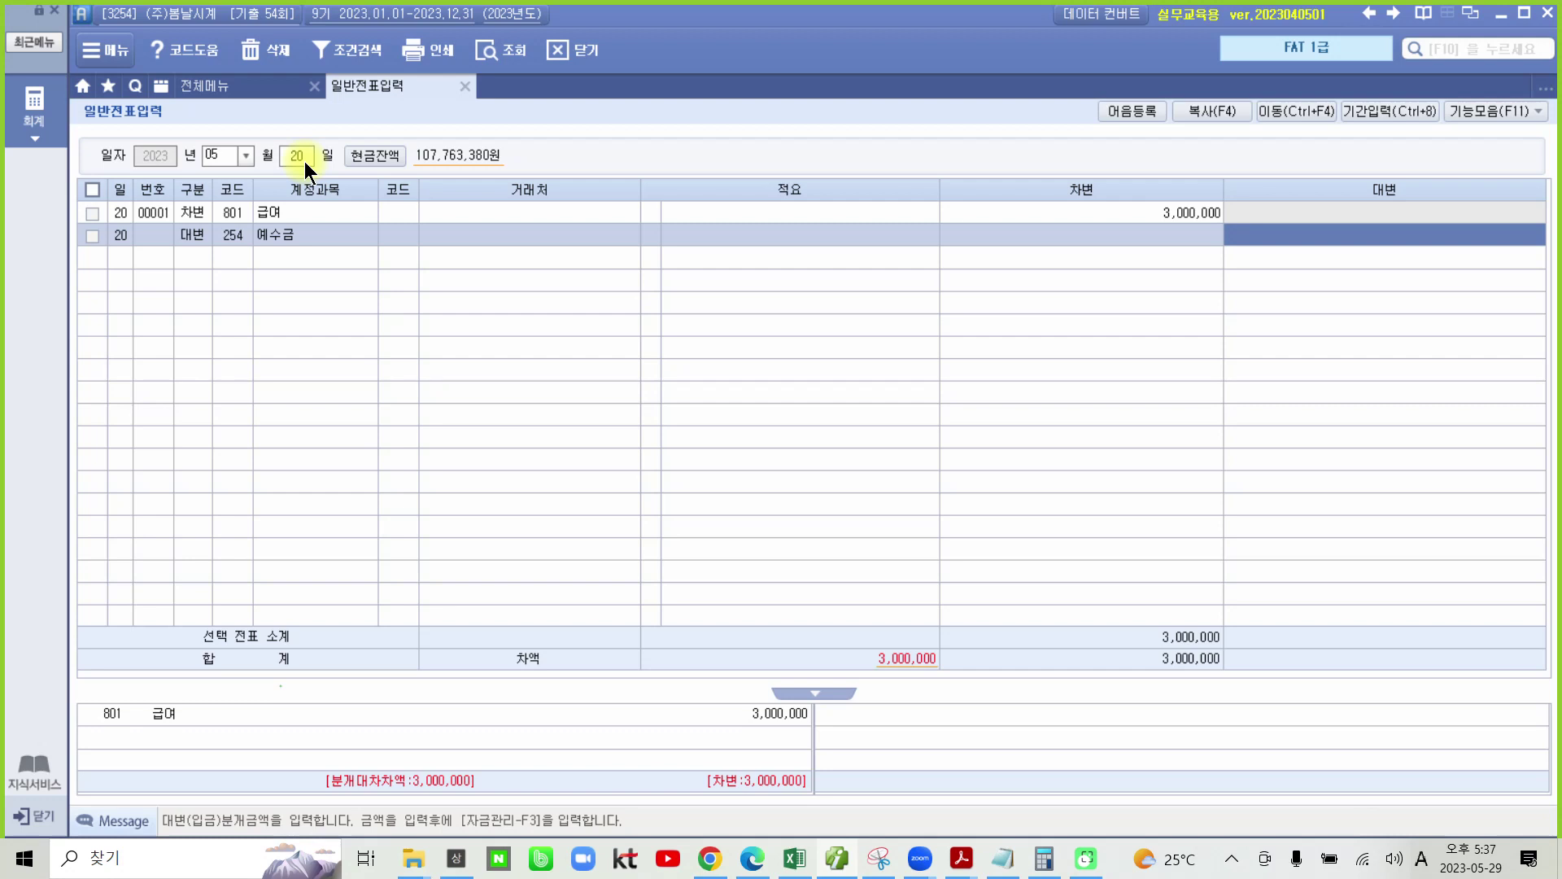
pyautogui.write('370040')
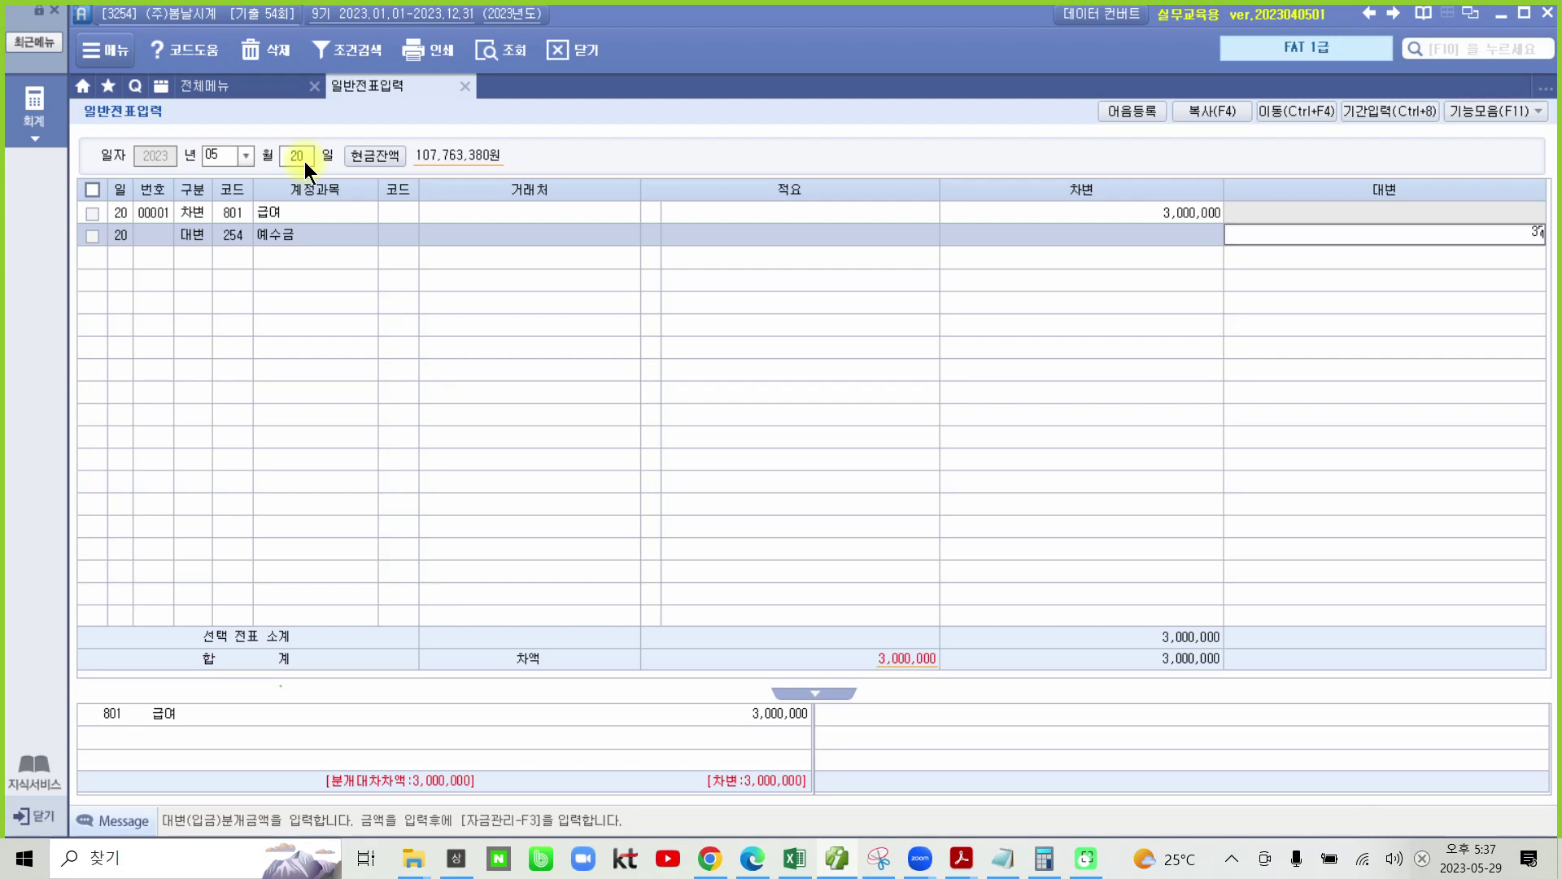
pyautogui.press('Return')
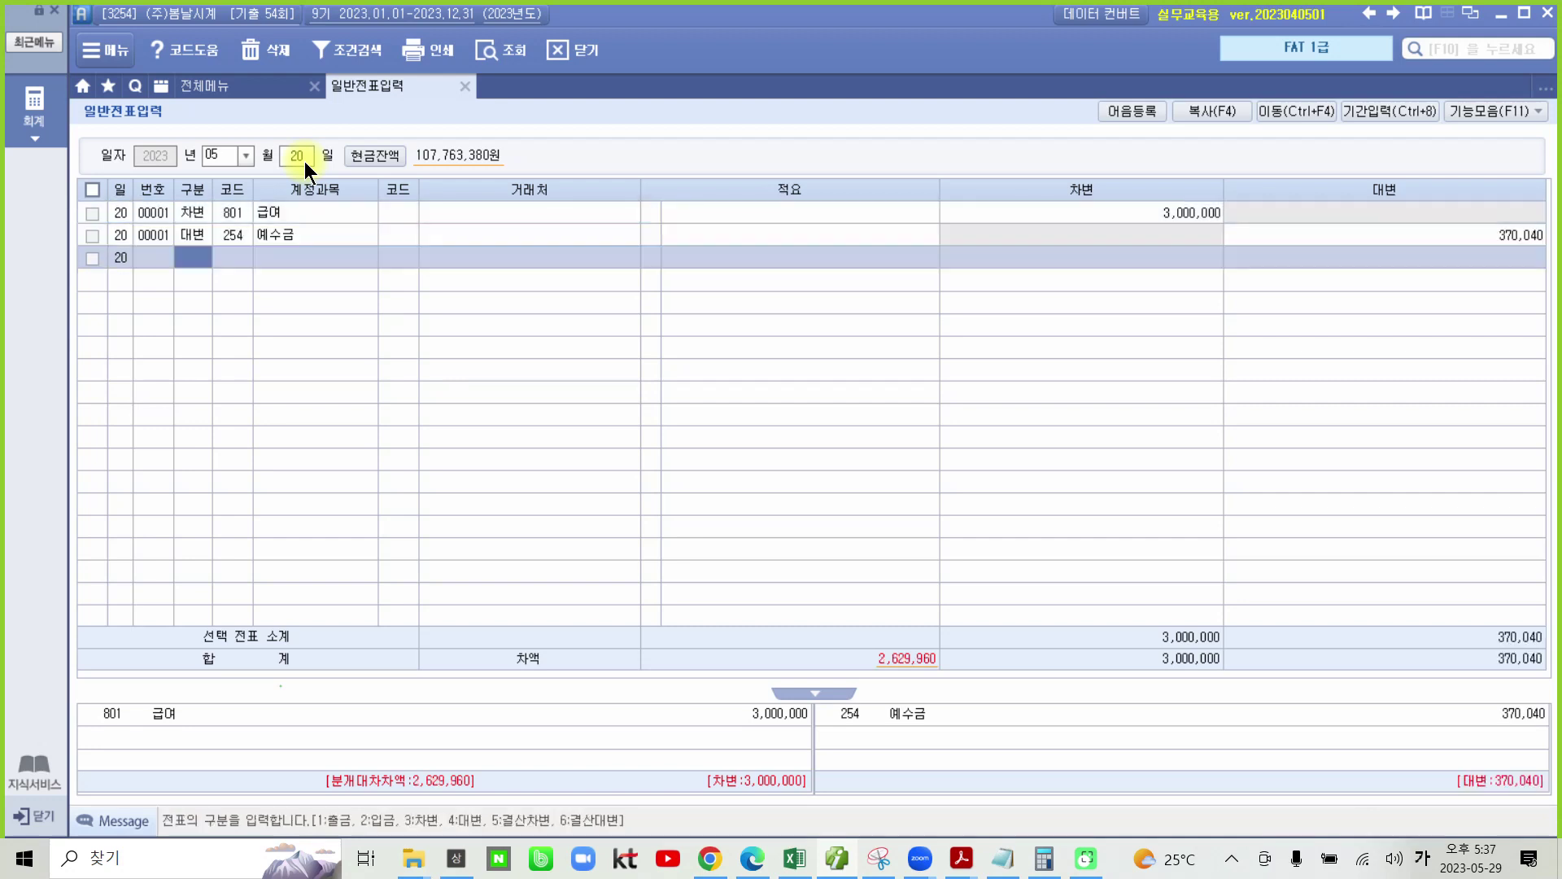
# Enter a 대변 line with account 103 보통예금, 거래처 98005 신한은행(보통), no 적요, and the amount 2,629,960
pyautogui.write('4')
pyautogui.press('Return')
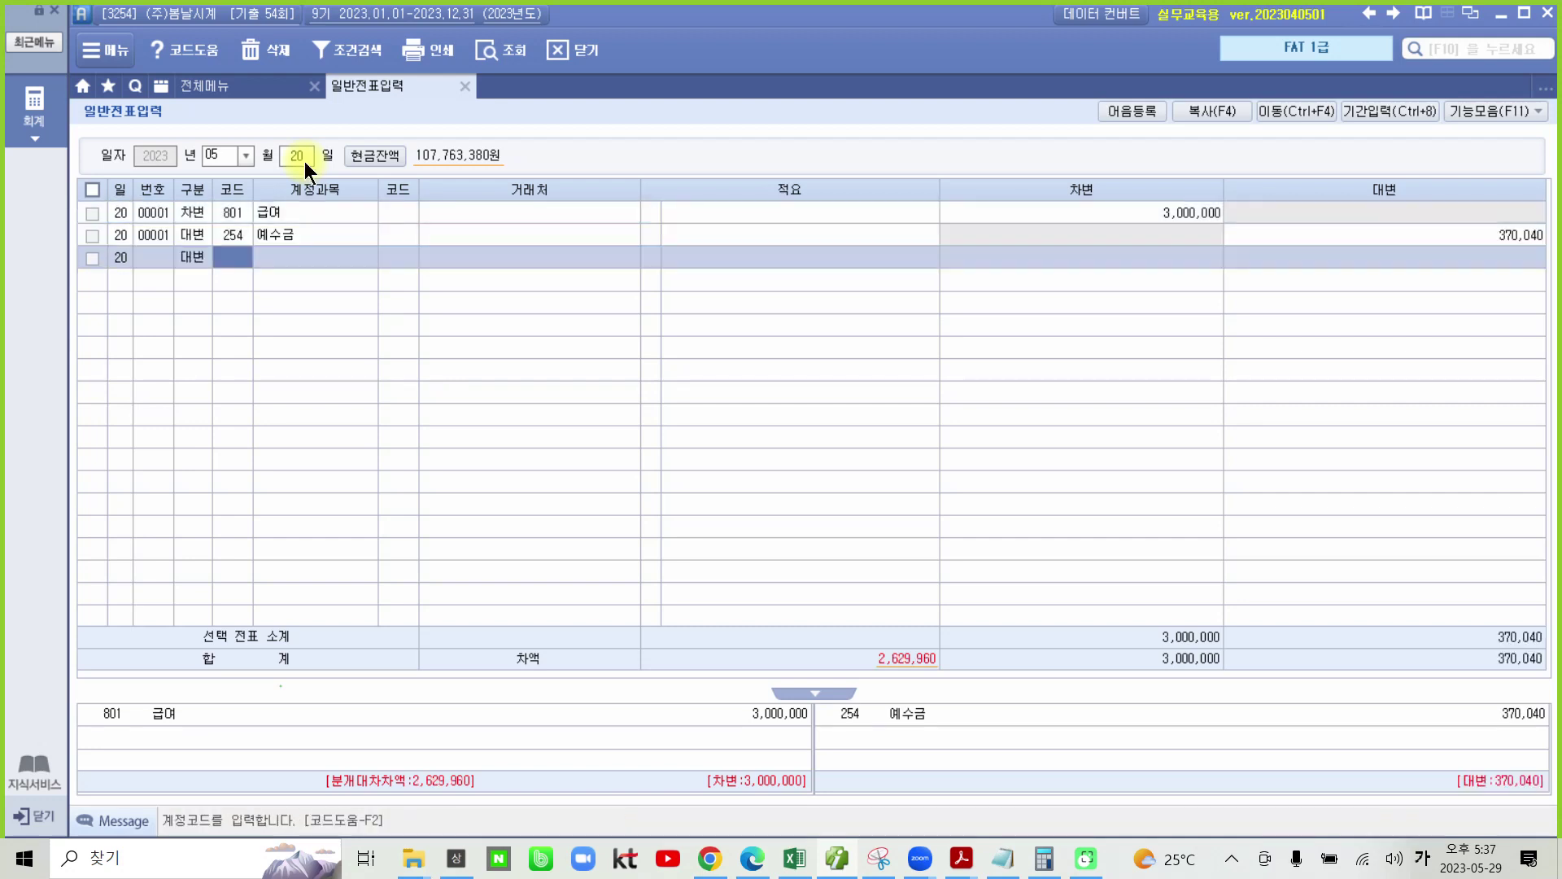
pyautogui.write('103')
pyautogui.press('Return')
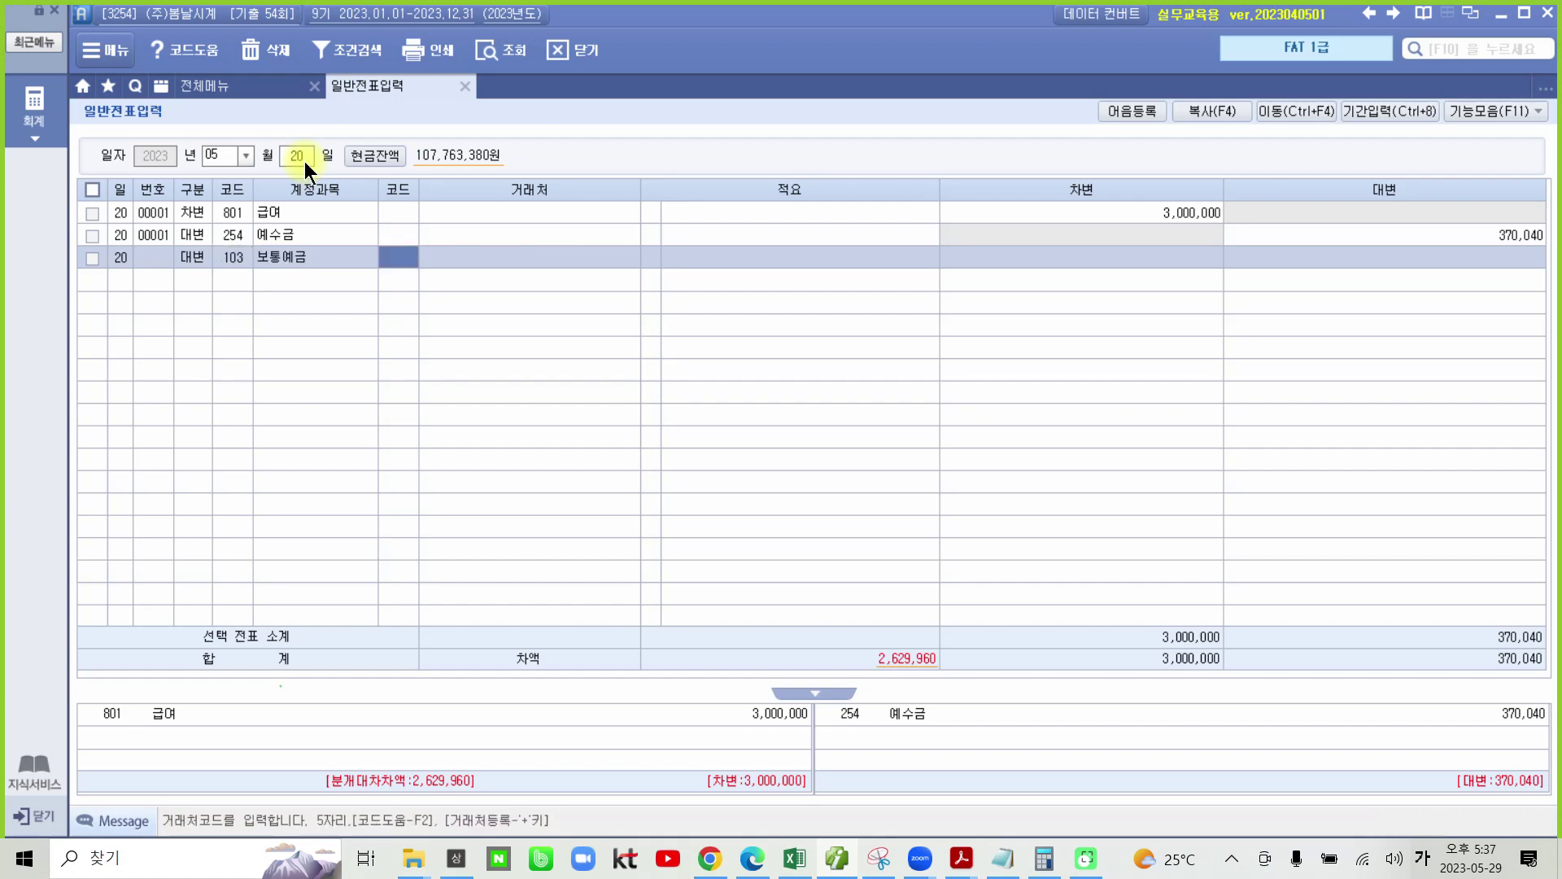
pyautogui.write('98005')
pyautogui.press('Return')
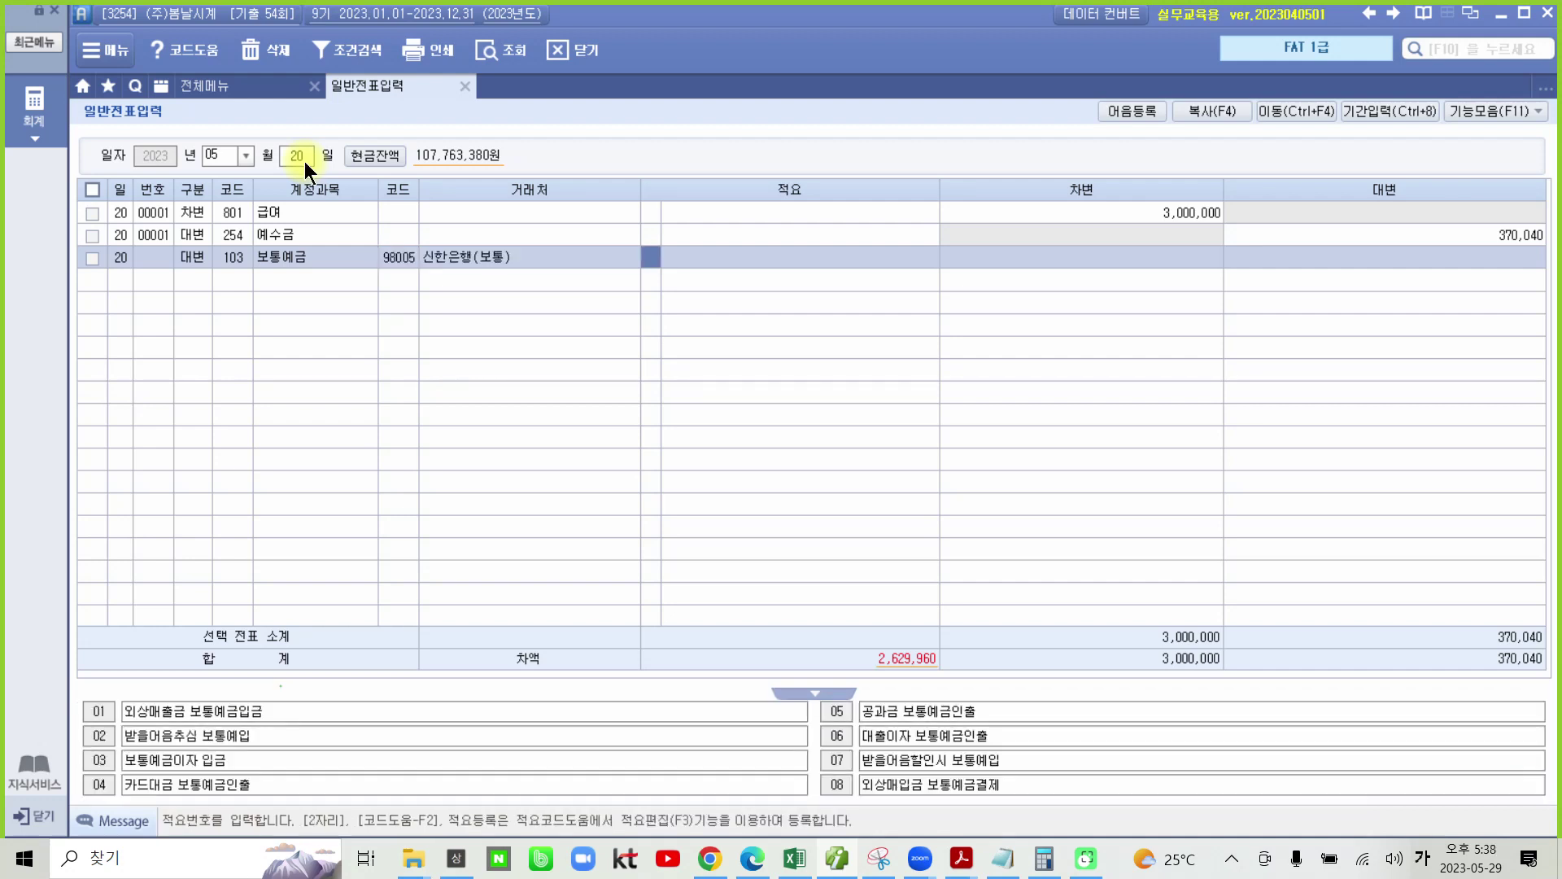
pyautogui.press('Return')
pyautogui.press('Return')
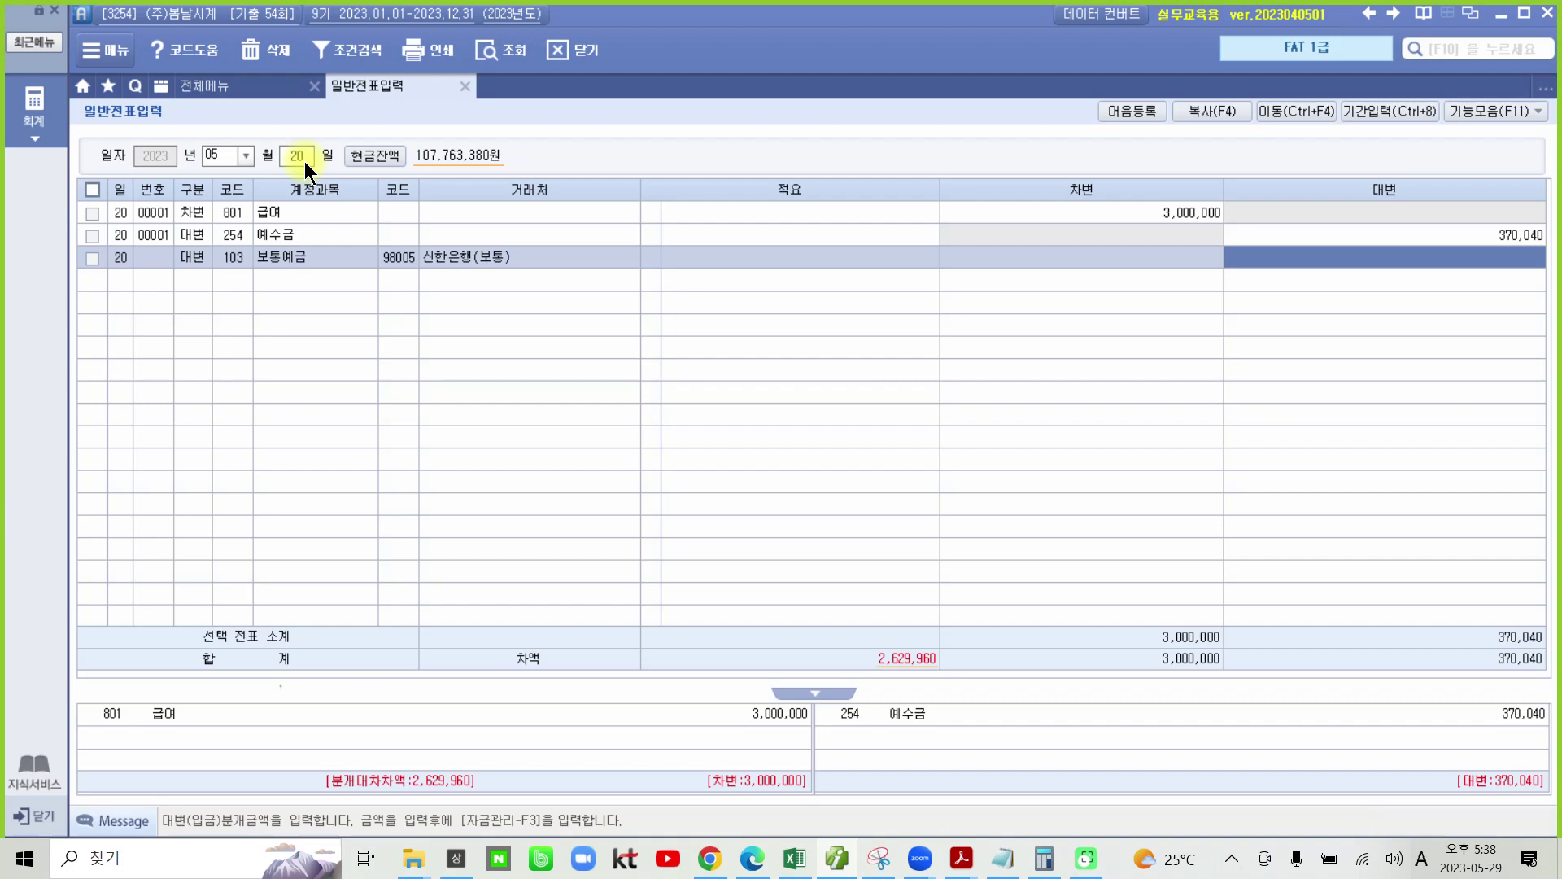
pyautogui.write('2629960')
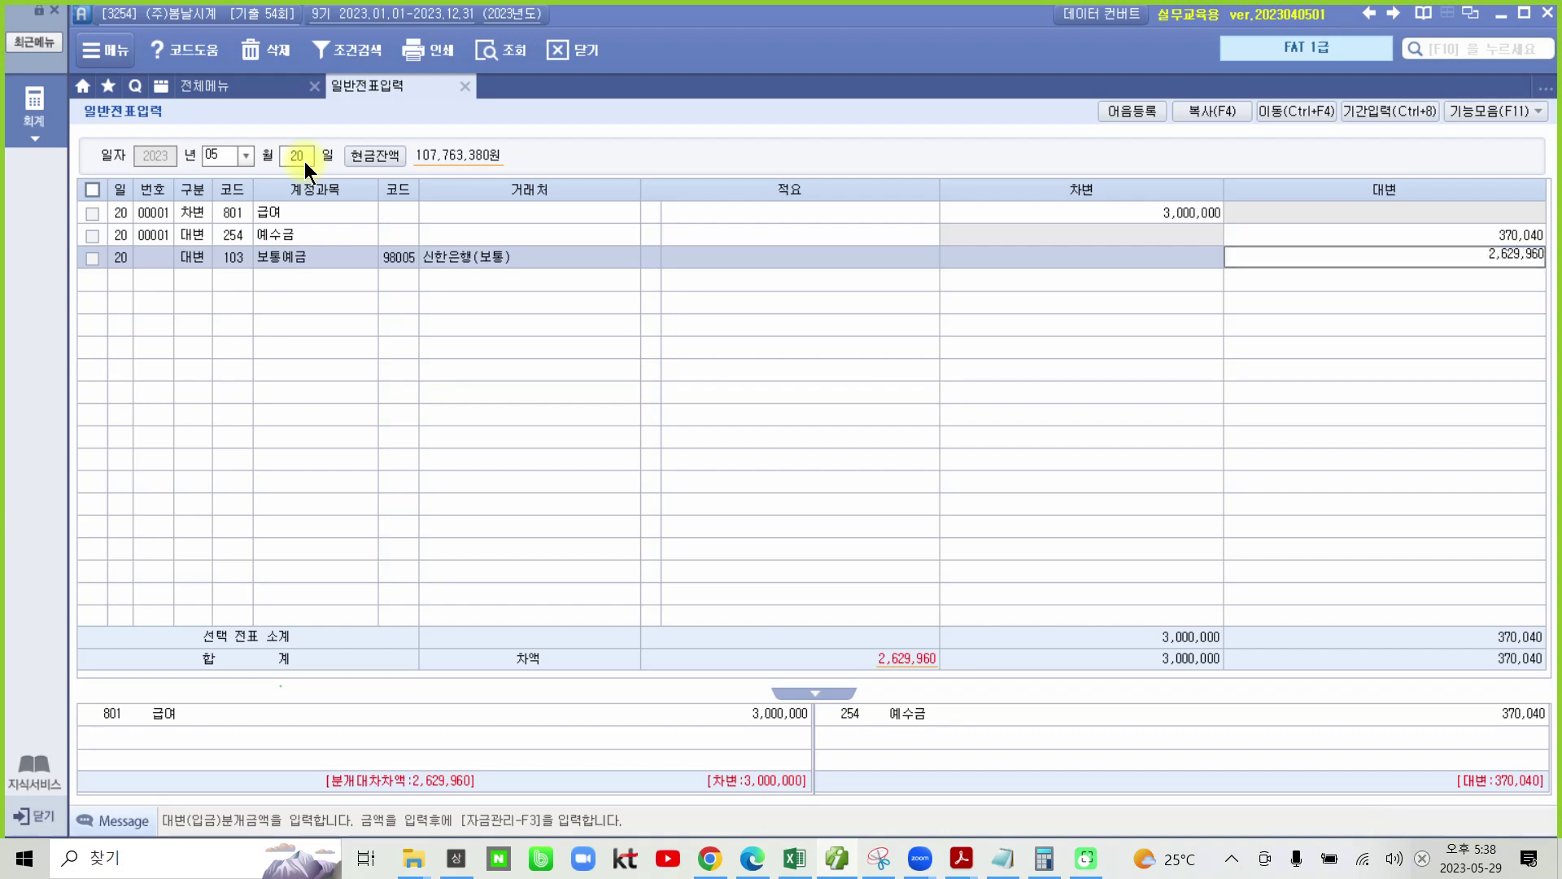
pyautogui.press('Return')
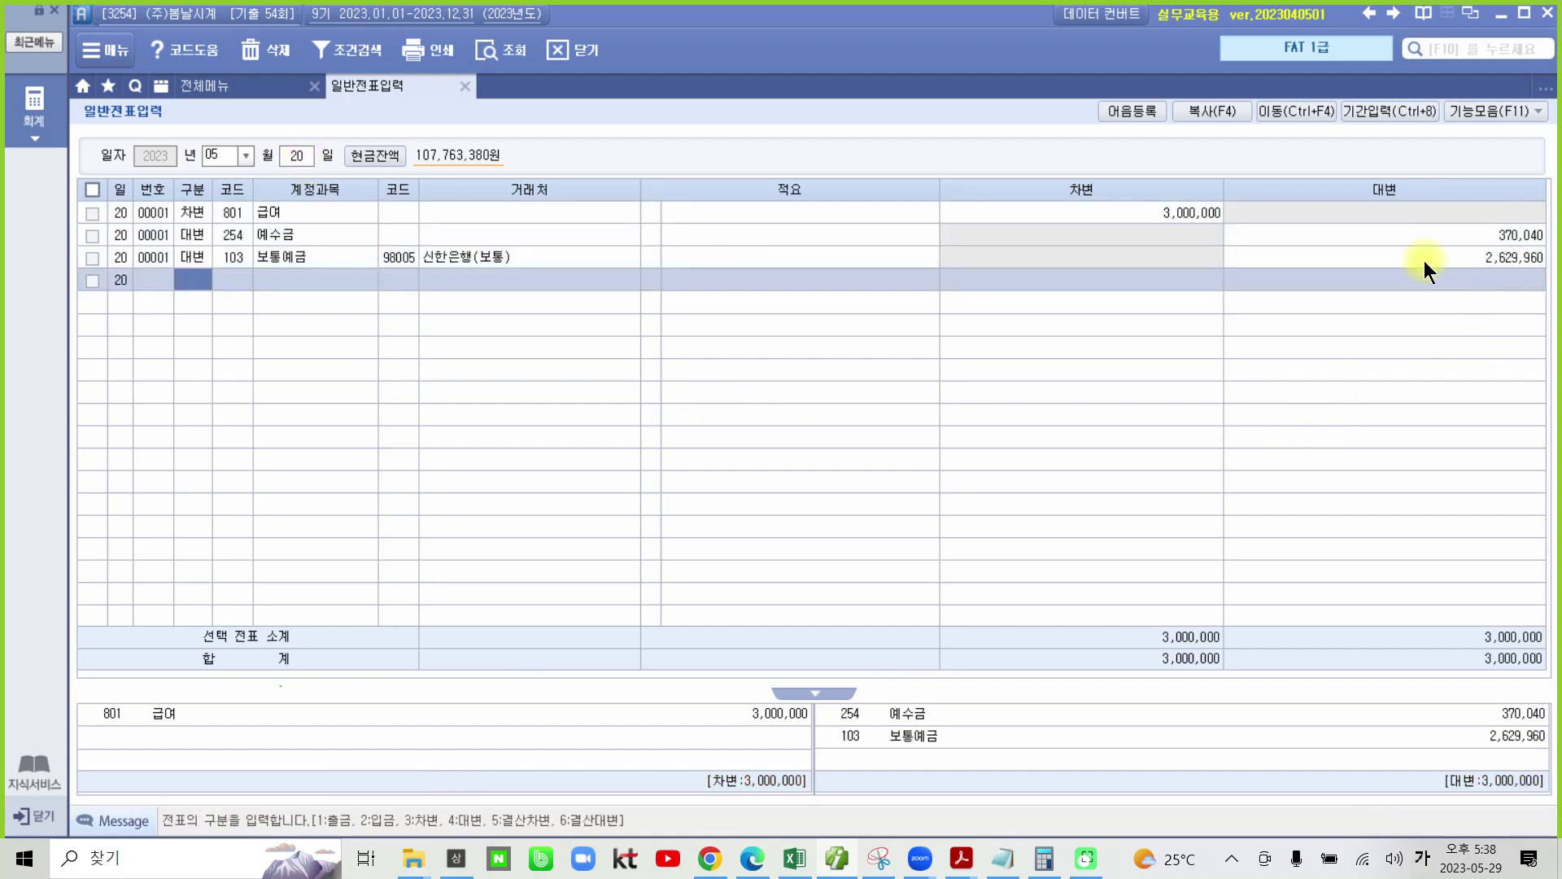
pyautogui.click(1471, 256)
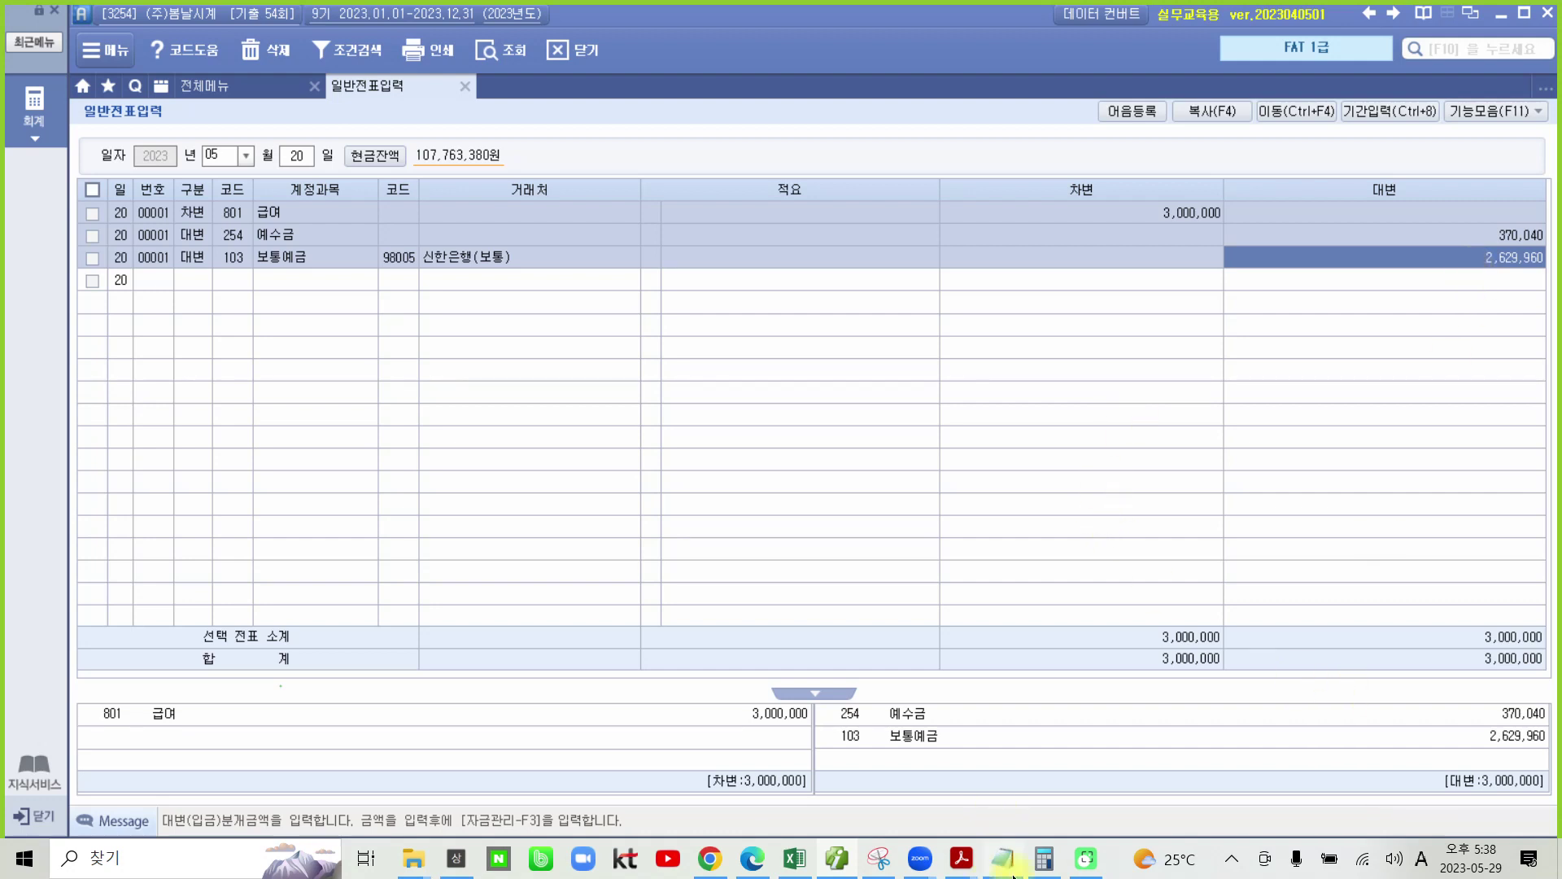
# Switch to the exam PDF in Acrobat Reader and read problem 3 통장사본에 의한 전표입력 through to its 자료설명 and 수행과제
pyautogui.click(967, 865)
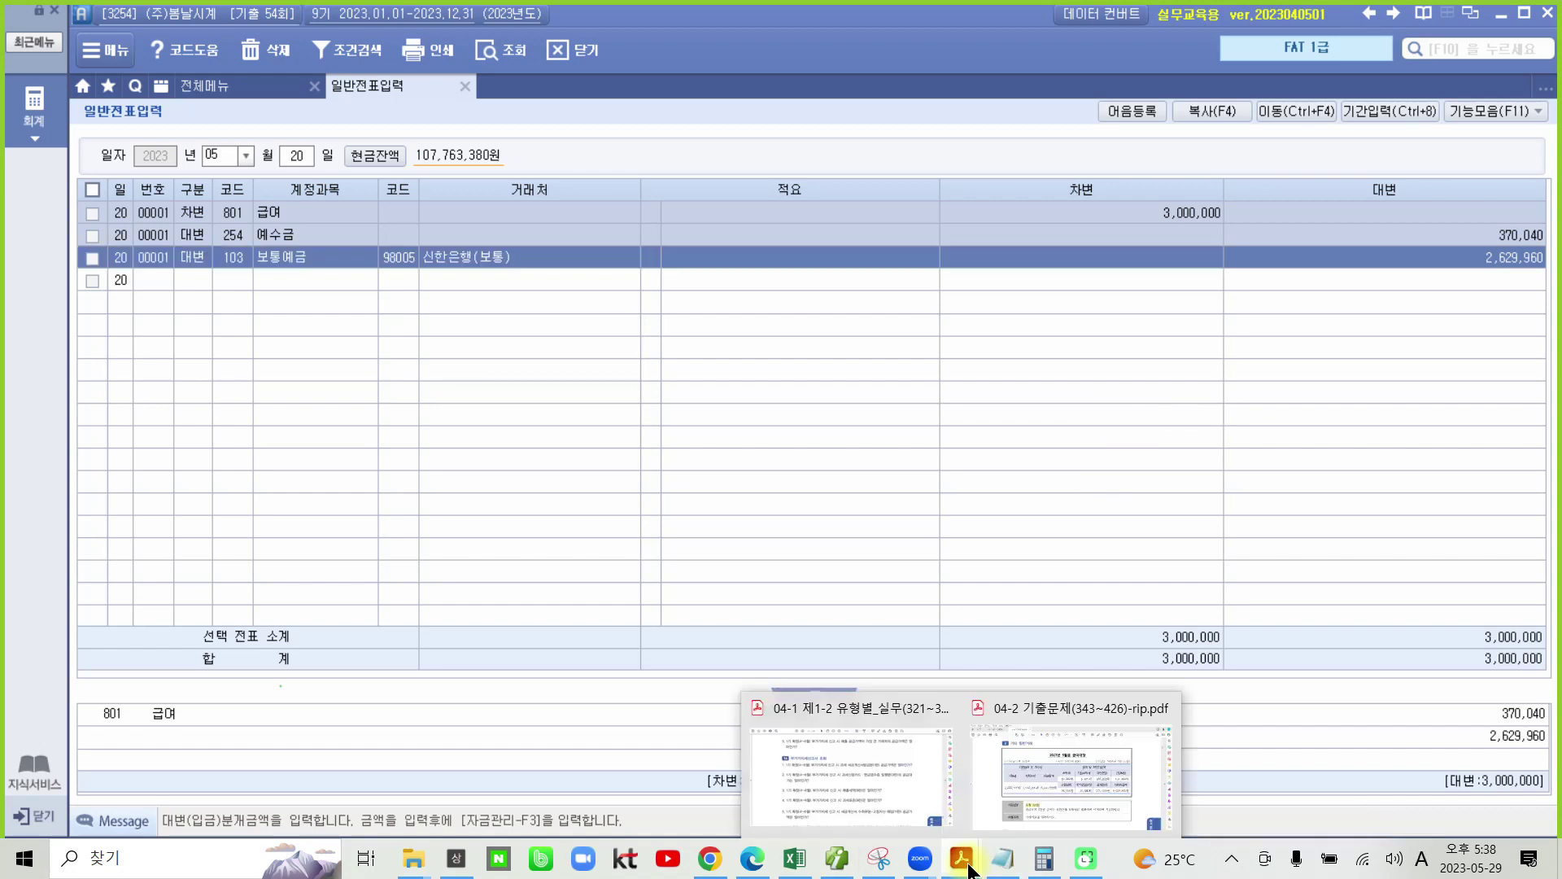
pyautogui.click(1088, 781)
pyautogui.scroll(-3, 456, 636)
pyautogui.scroll(-5, 455, 628)
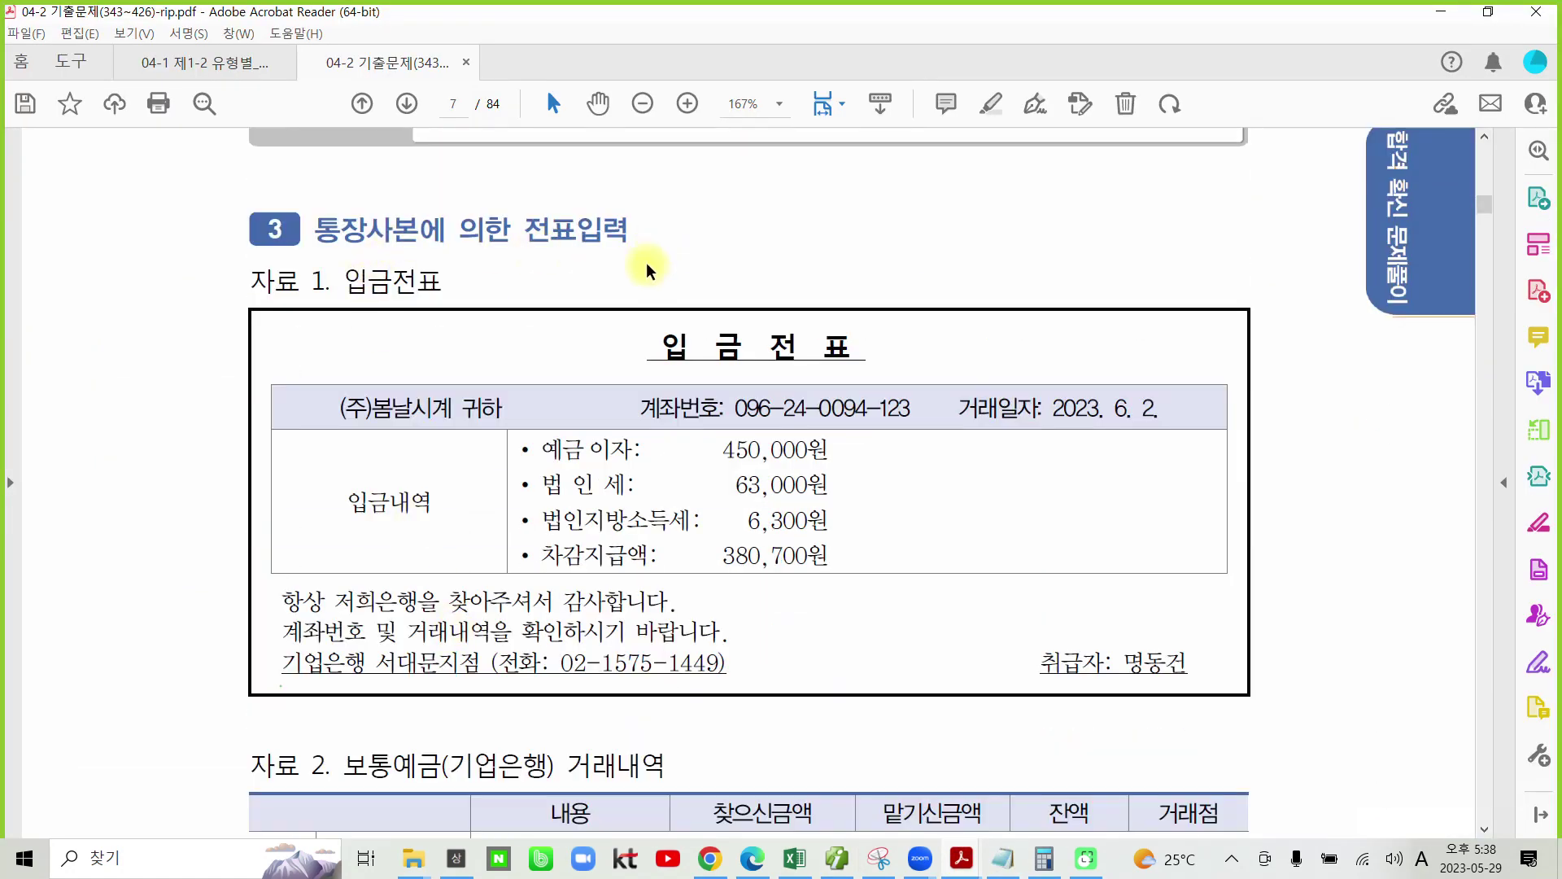
pyautogui.scroll(-1, 670, 477)
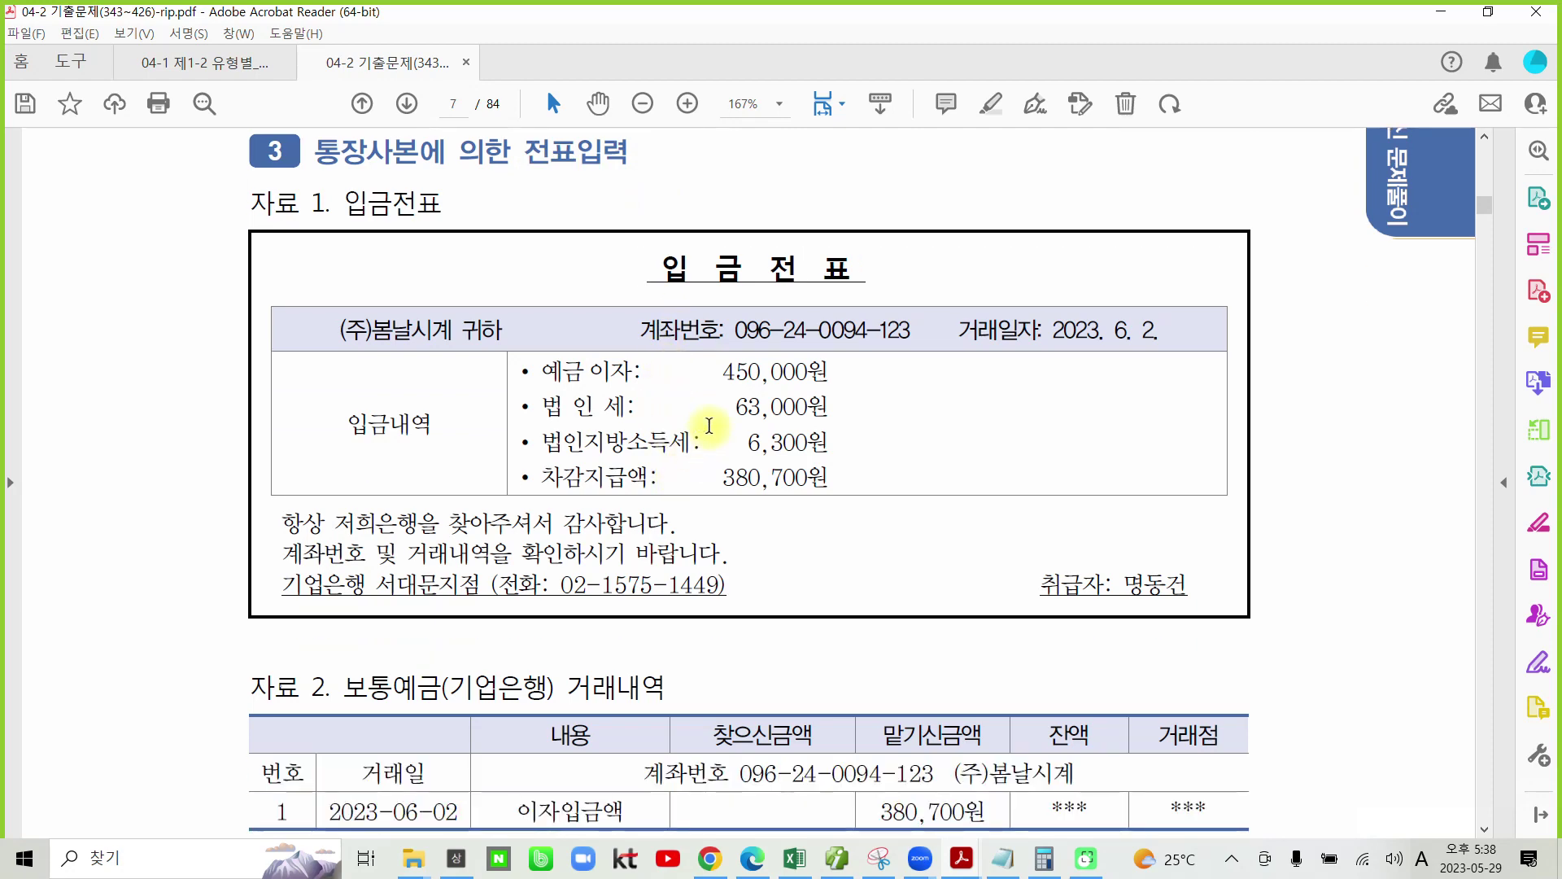
pyautogui.scroll(-1, 691, 583)
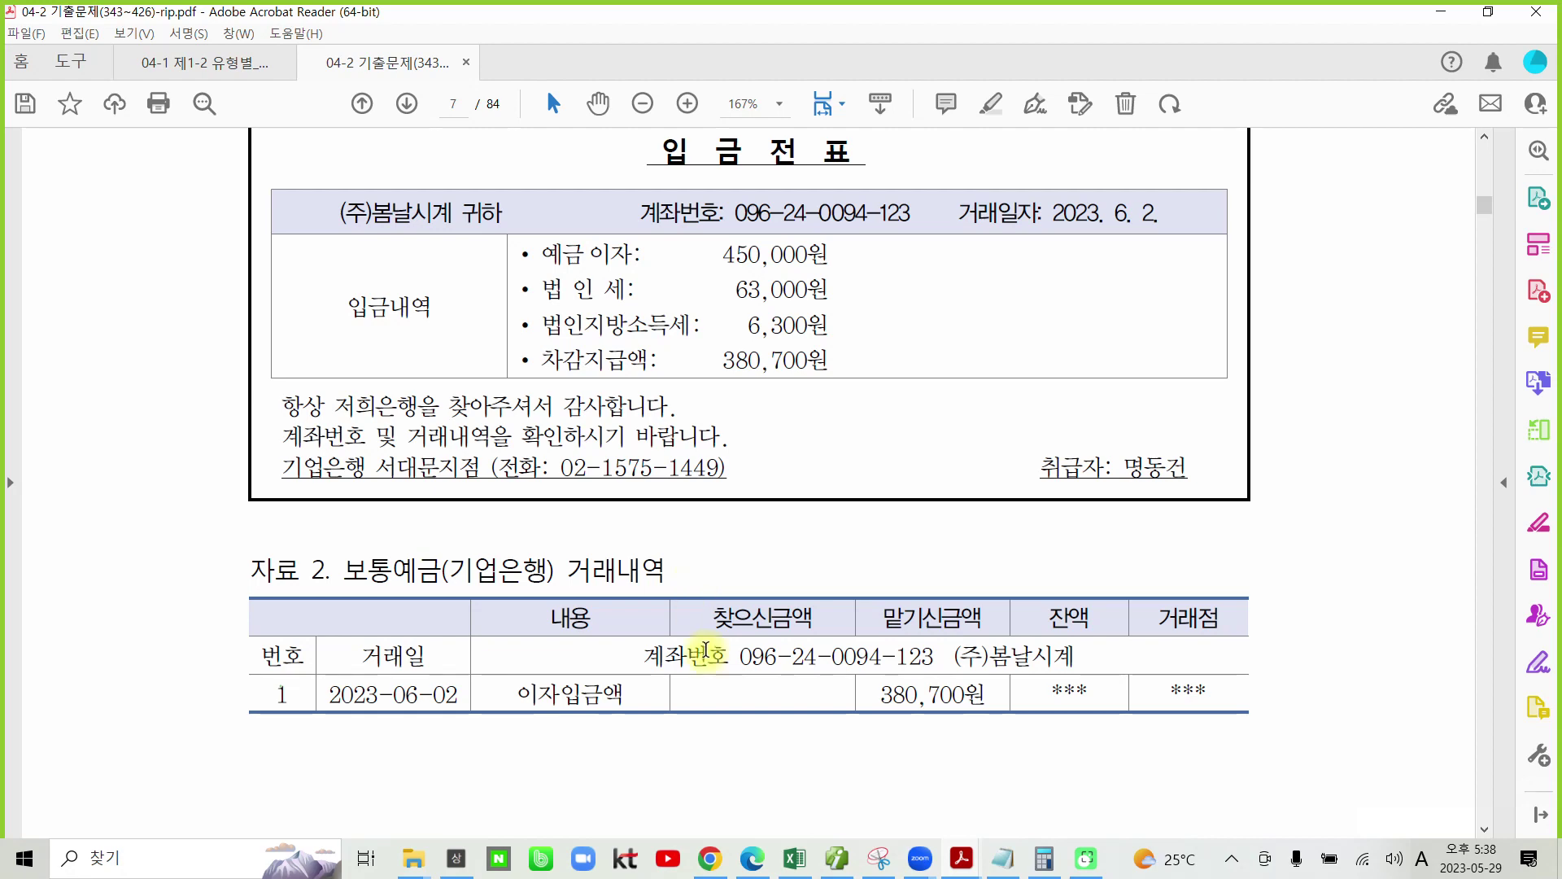
pyautogui.scroll(-4, 704, 649)
pyautogui.scroll(-5, 705, 650)
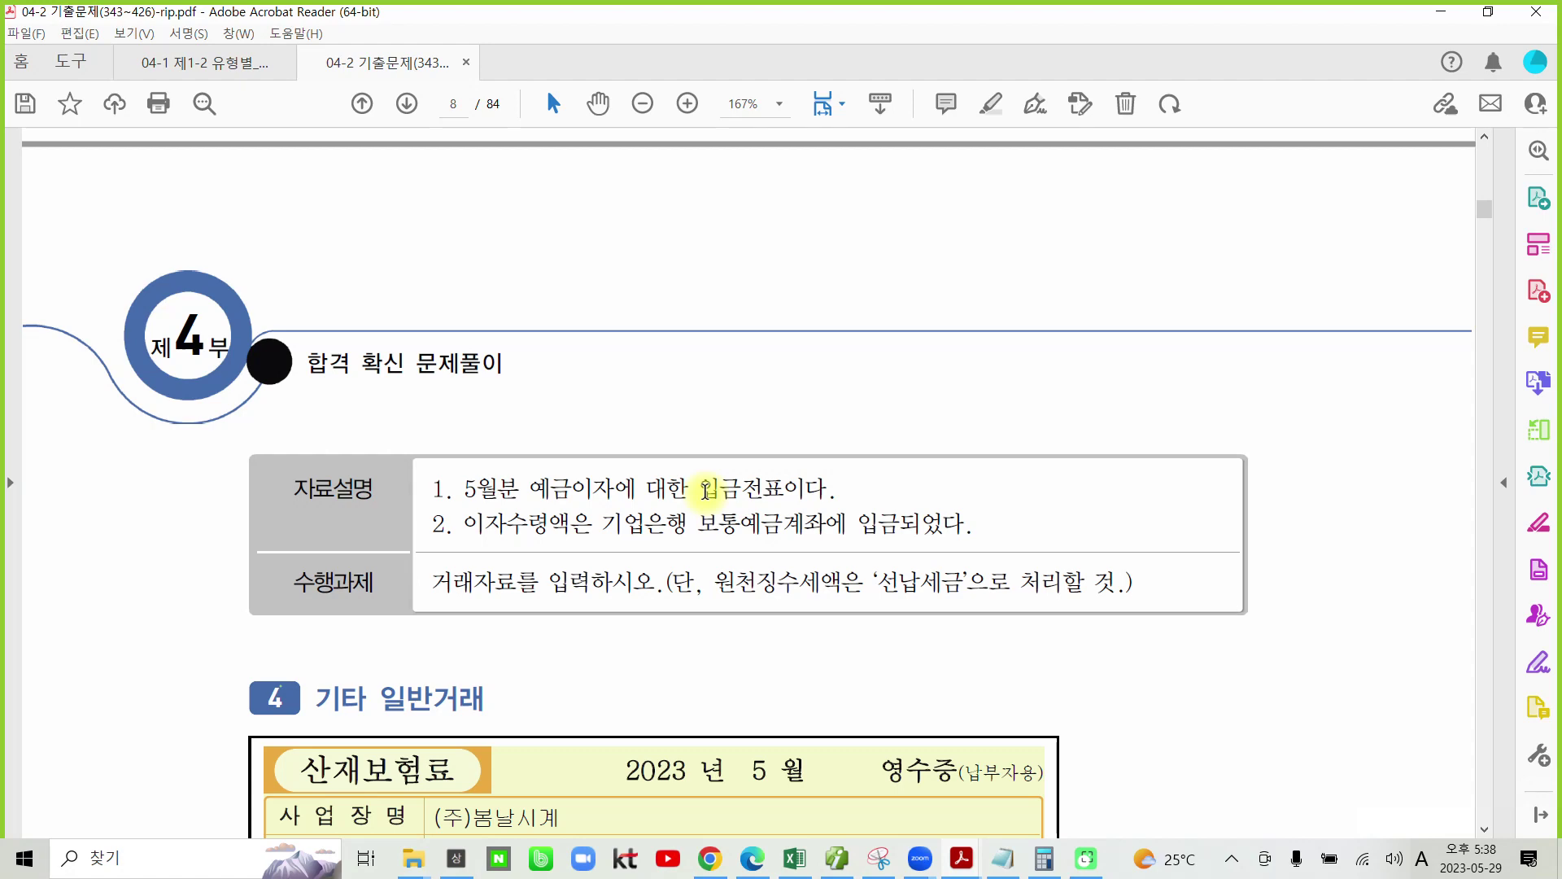
# Highlight 5월분 예금이자에, 보통예금, 원천징수세액 and 선납세금 in problem 3's 자료설명 and 수행과제 text
pyautogui.moveTo(464, 488); pyautogui.dragTo(579, 489)
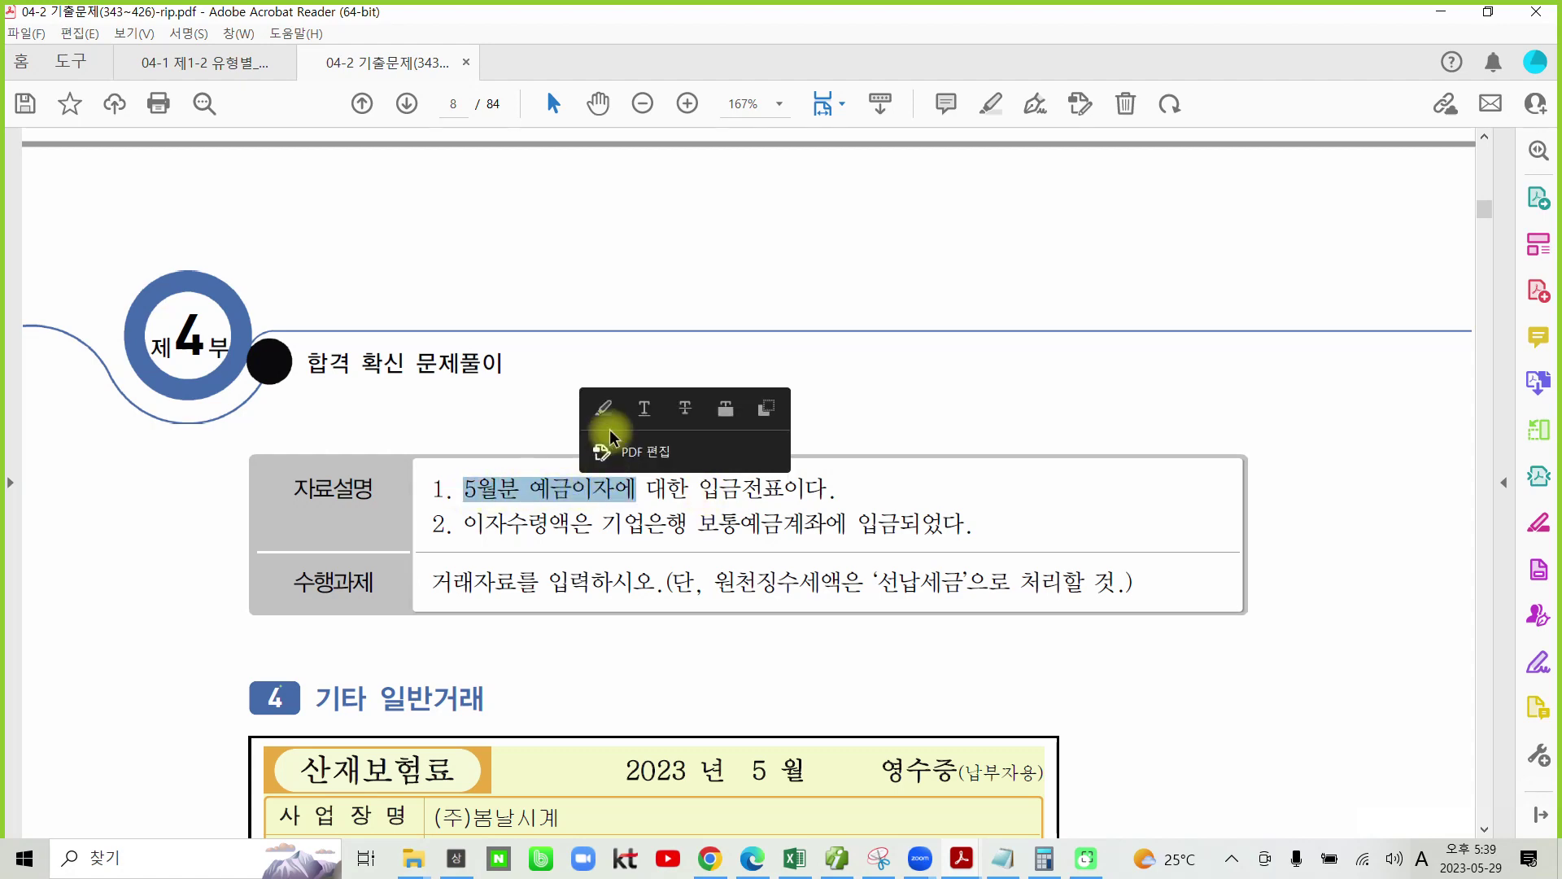
pyautogui.click(609, 417)
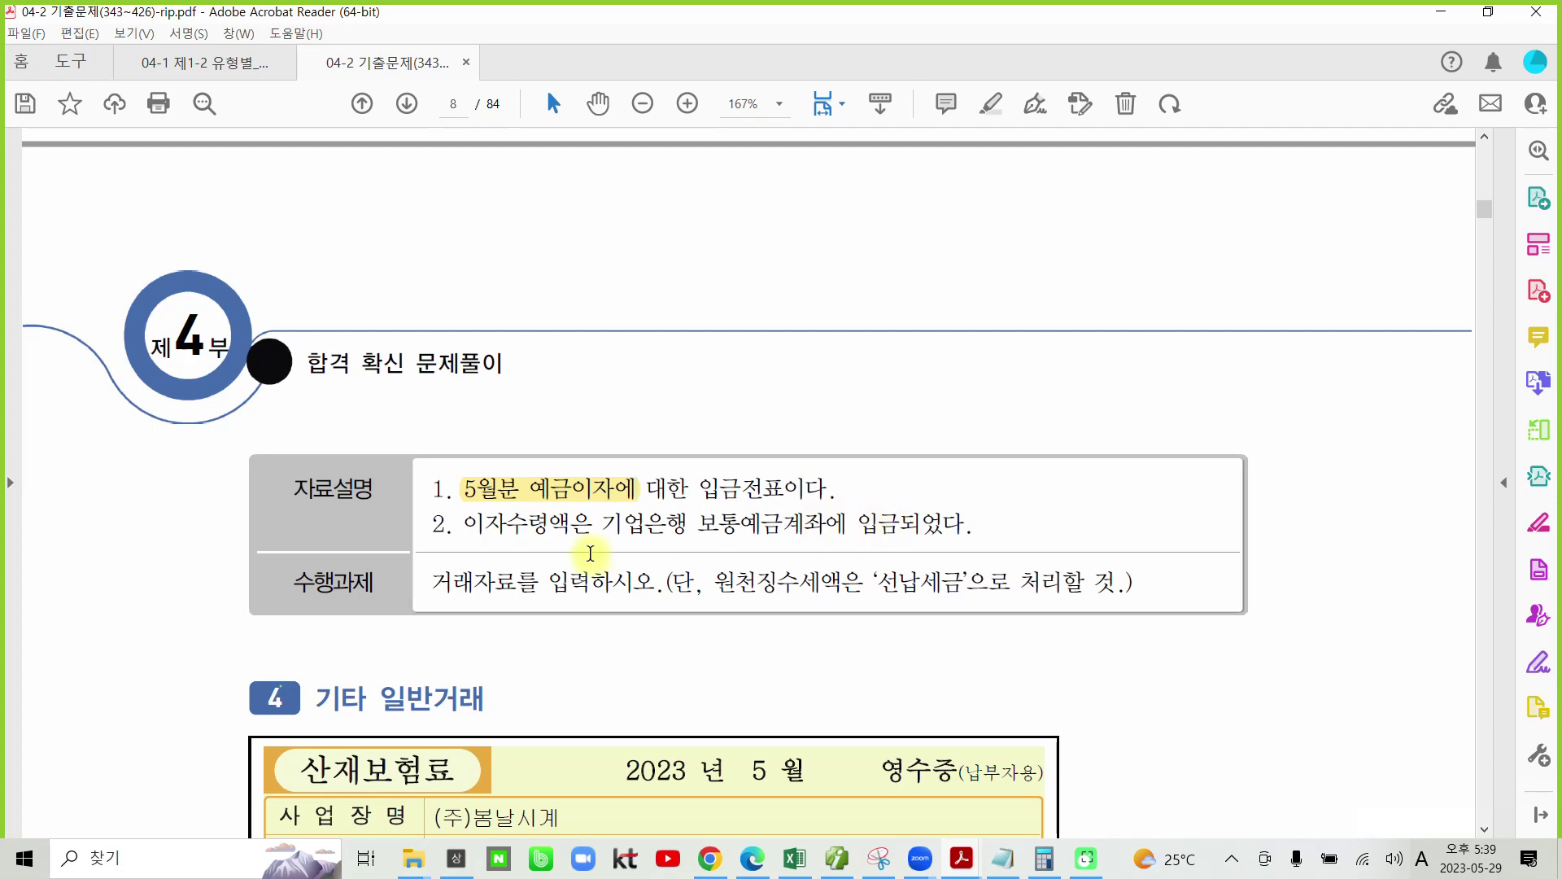
pyautogui.moveTo(699, 524); pyautogui.dragTo(783, 525)
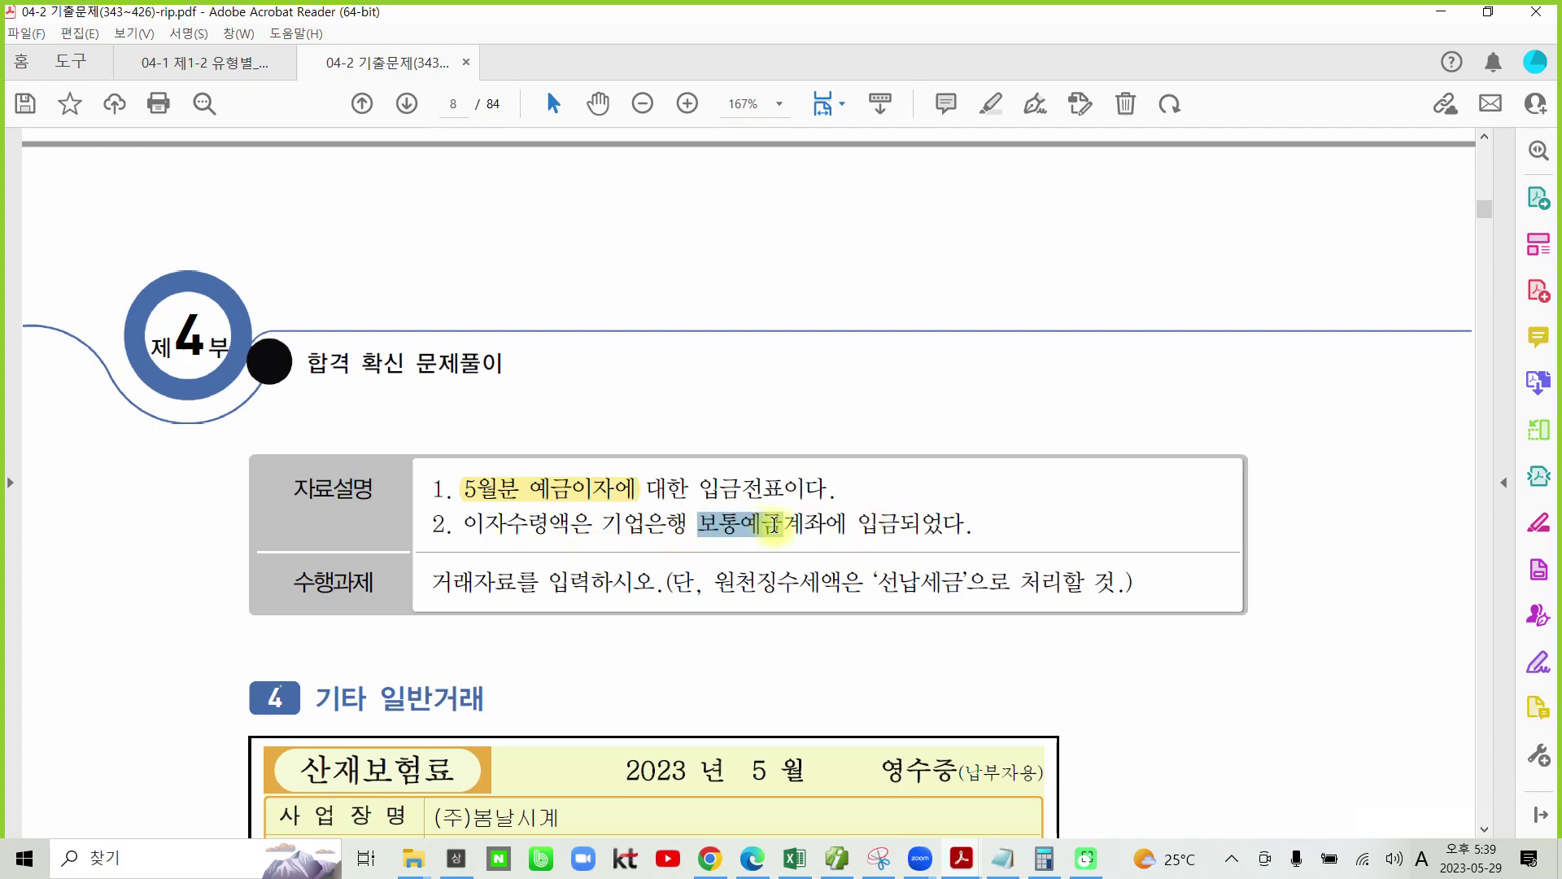
pyautogui.click(799, 444)
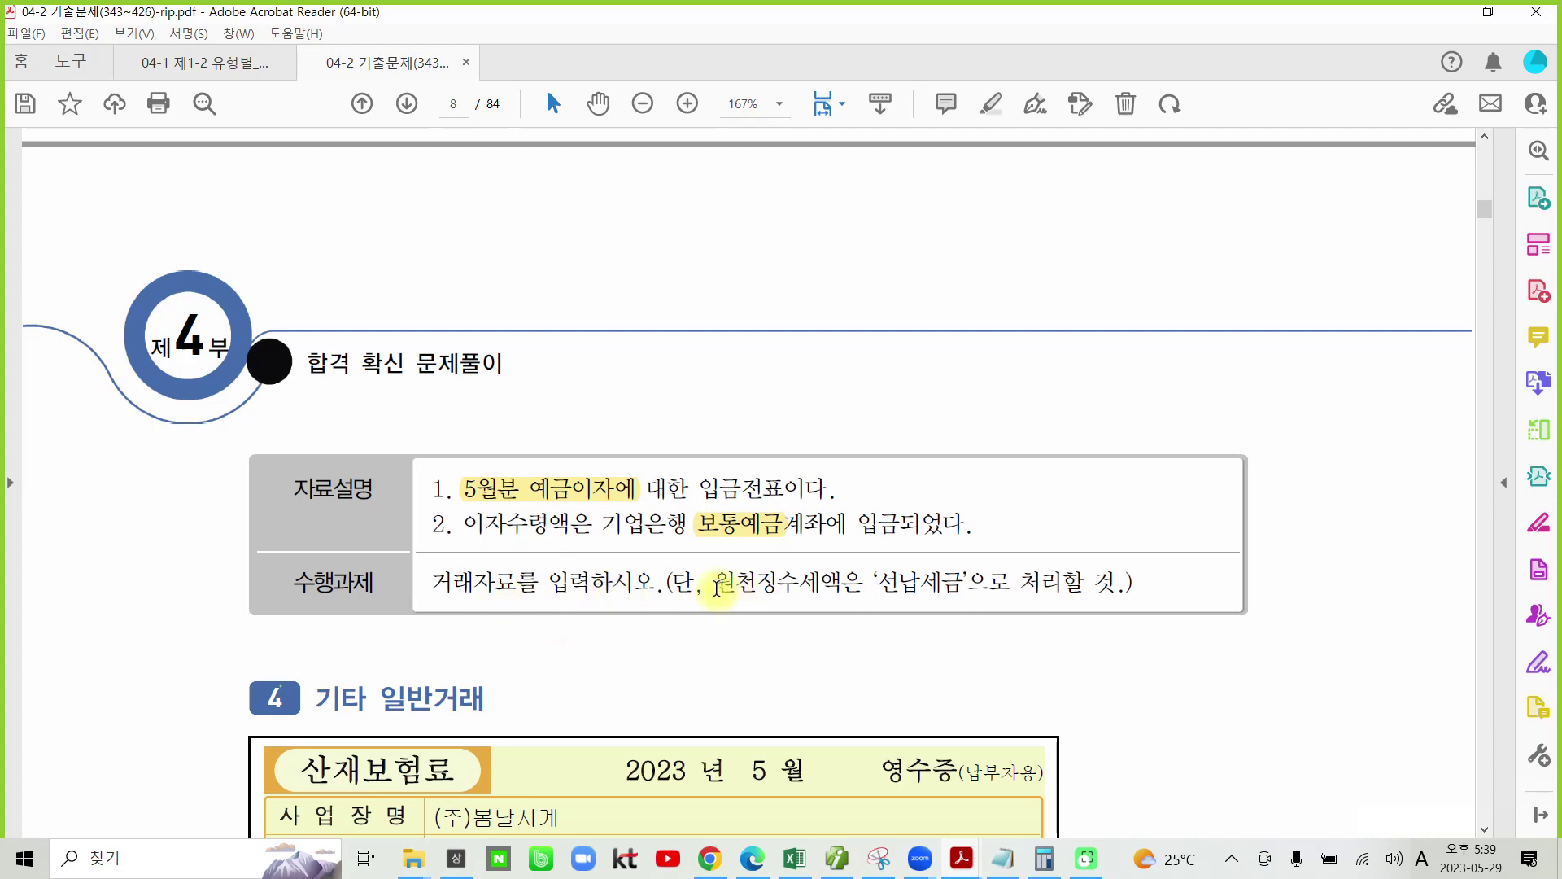
pyautogui.moveTo(714, 583); pyautogui.dragTo(975, 564)
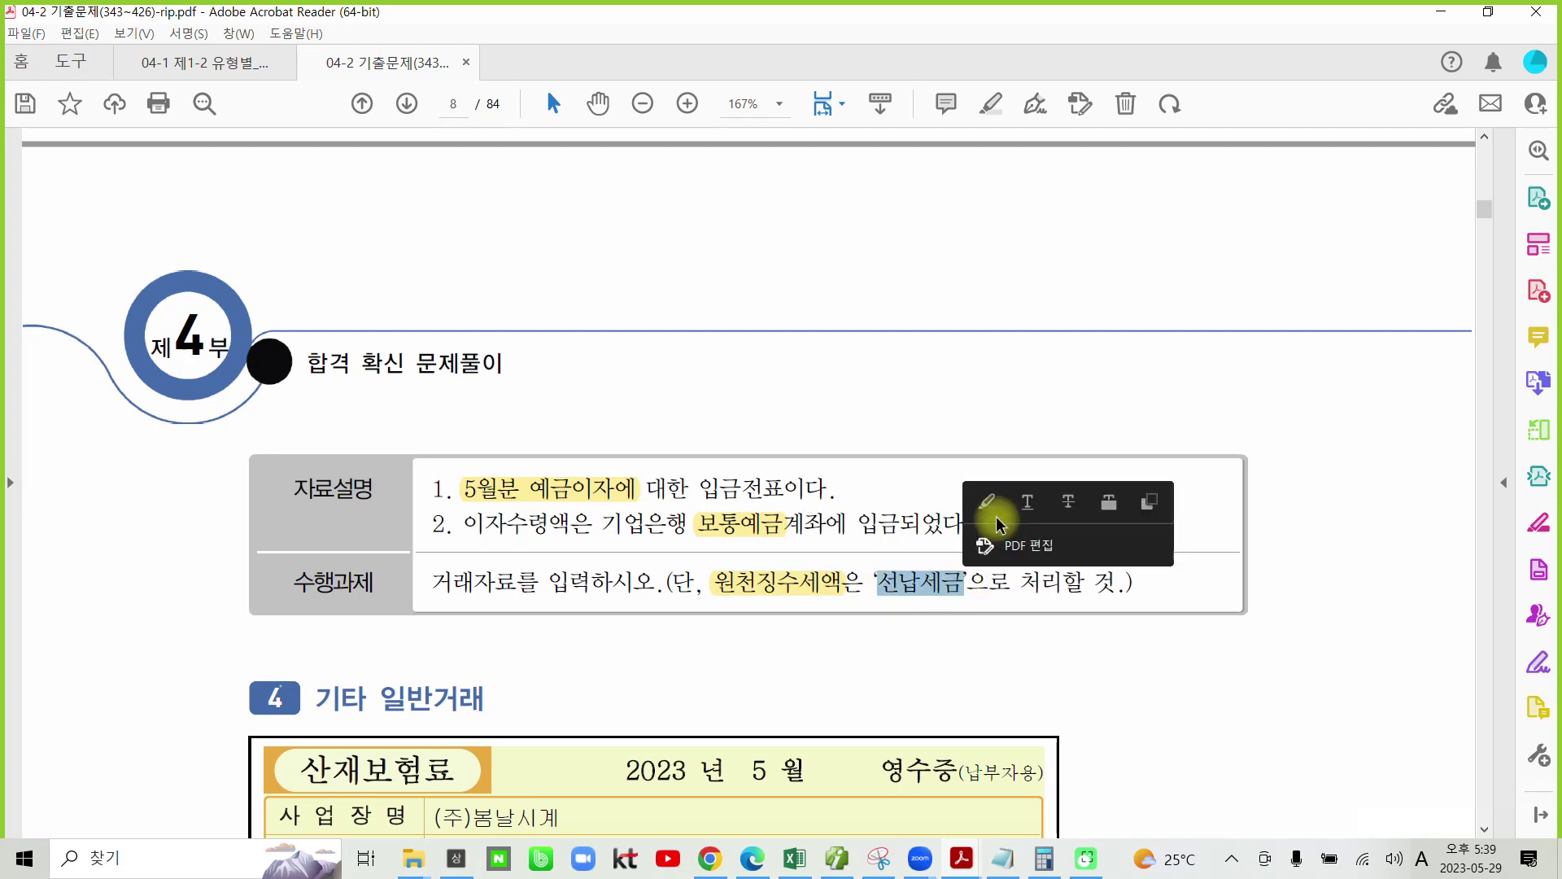
pyautogui.click(983, 506)
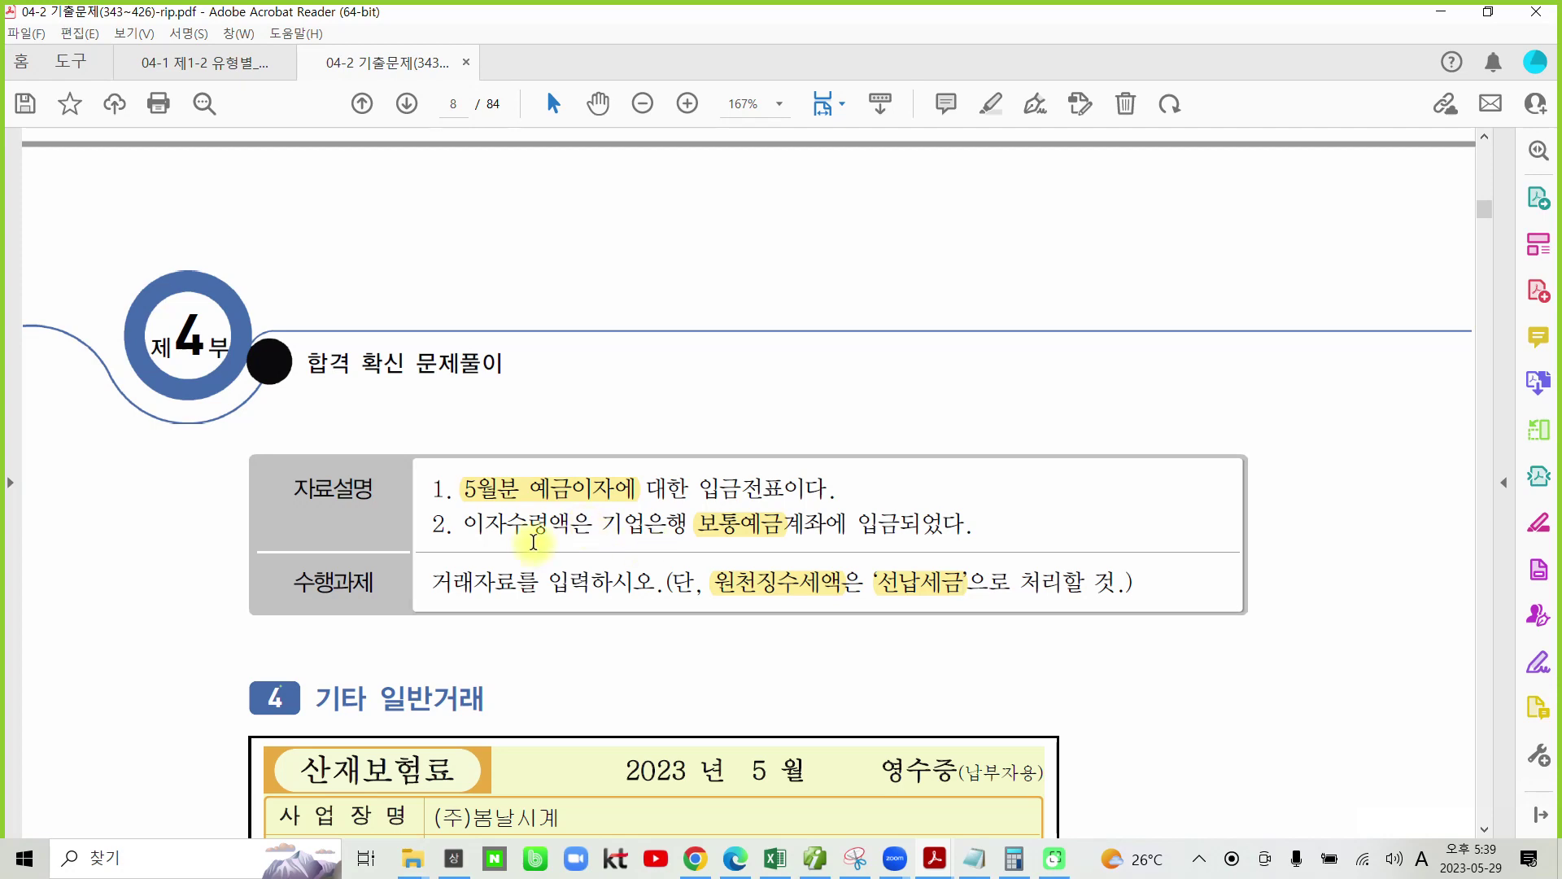
# Box the 2023-06-02 date, 보통예금 and 380,700원 in 자료 2, and draw an arrow from 보통예금 to that amount
pyautogui.scroll(6, 533, 541)
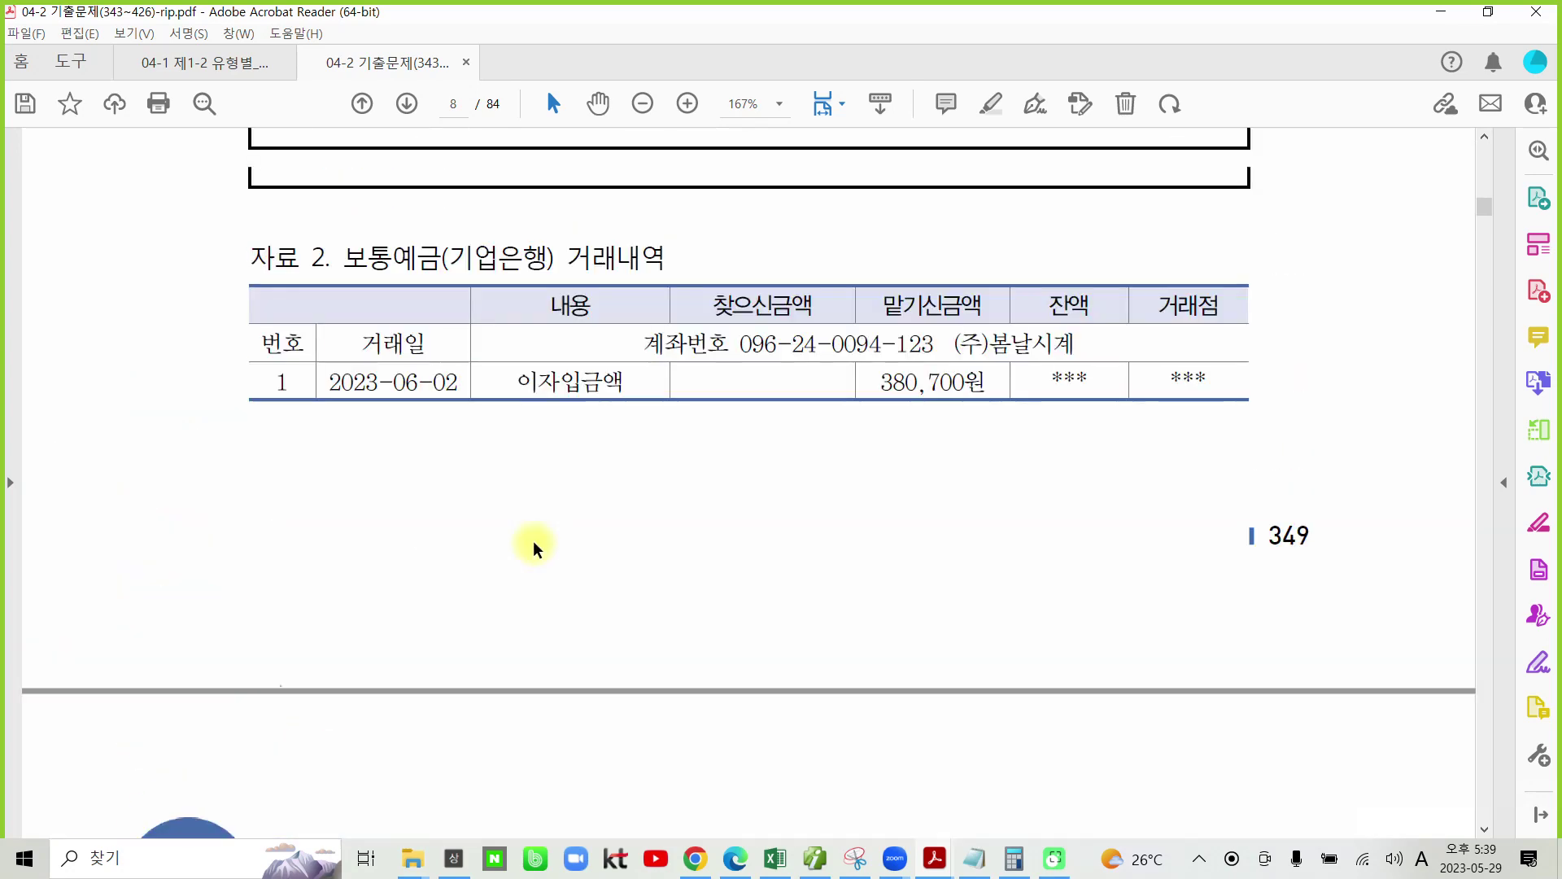
pyautogui.scroll(2, 534, 547)
pyautogui.scroll(2, 534, 540)
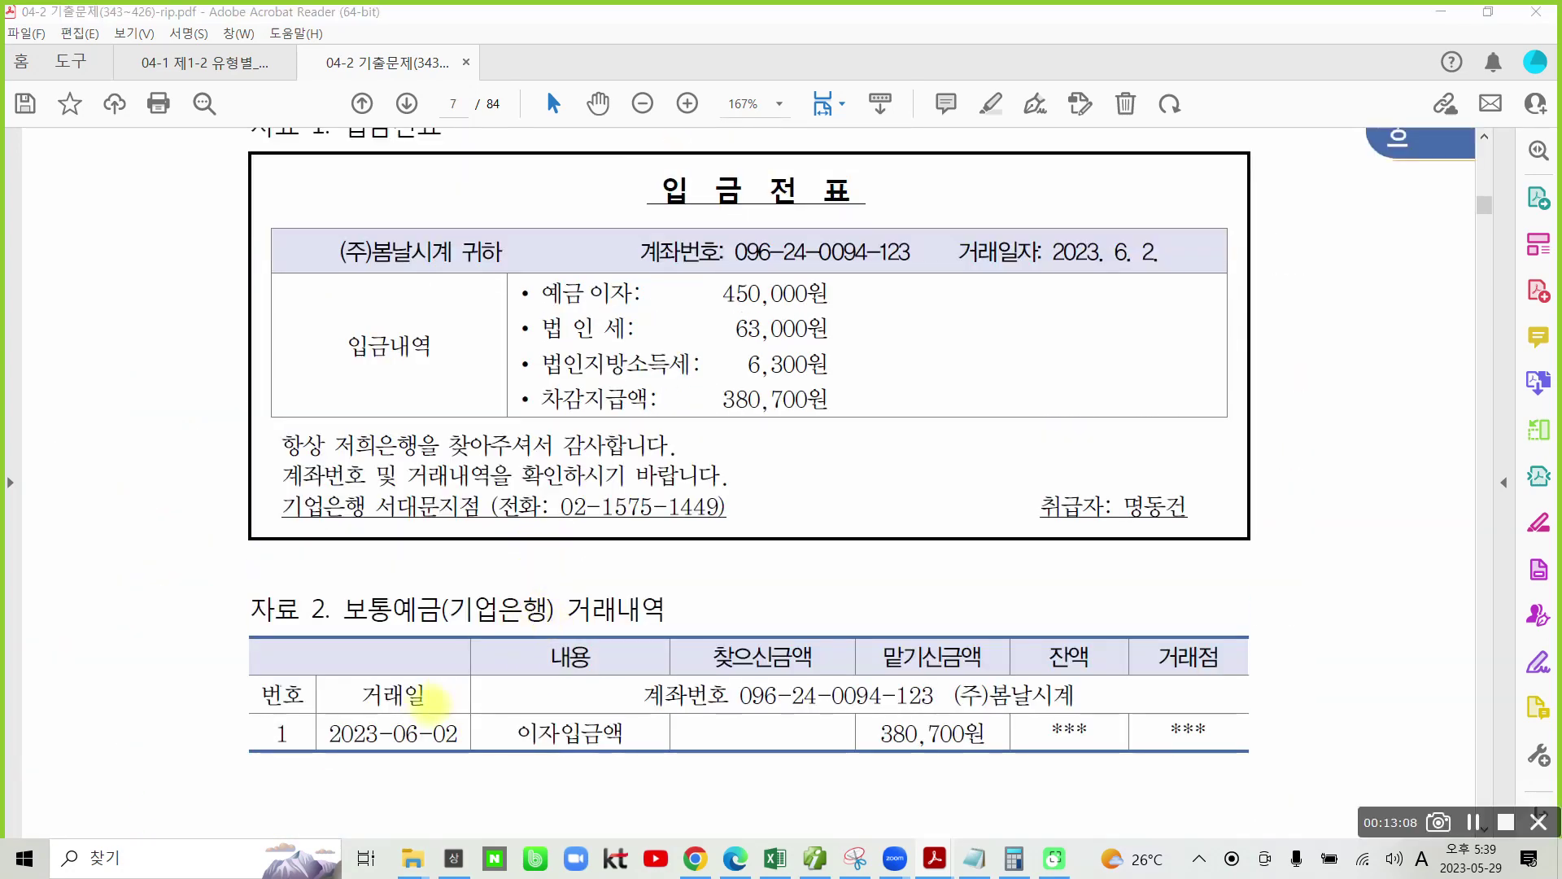
pyautogui.moveTo(321, 715); pyautogui.dragTo(474, 758)
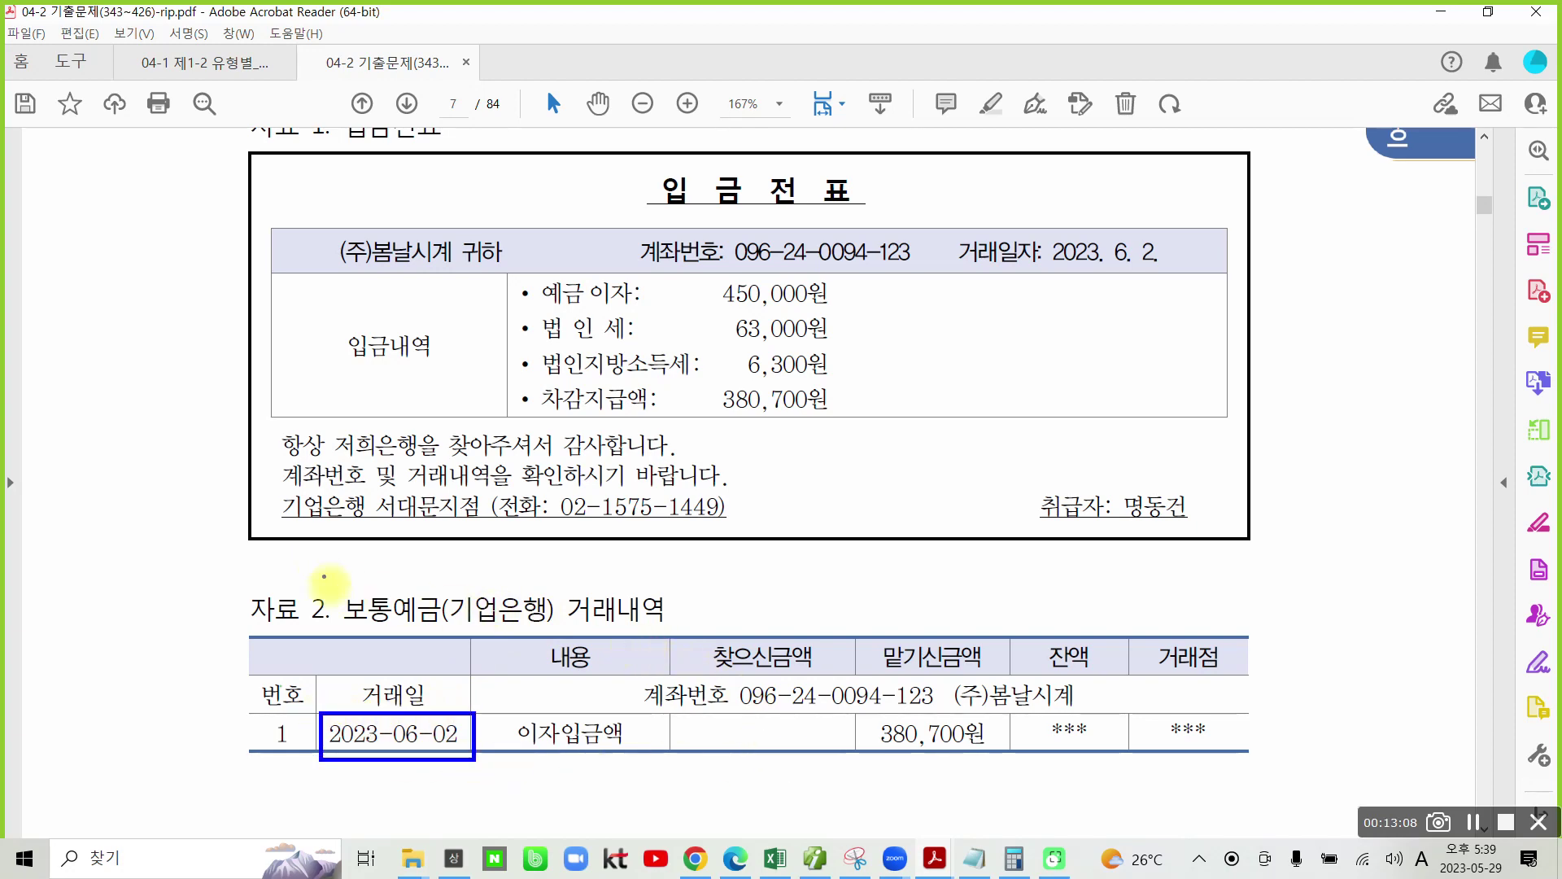
pyautogui.moveTo(324, 577); pyautogui.dragTo(439, 629)
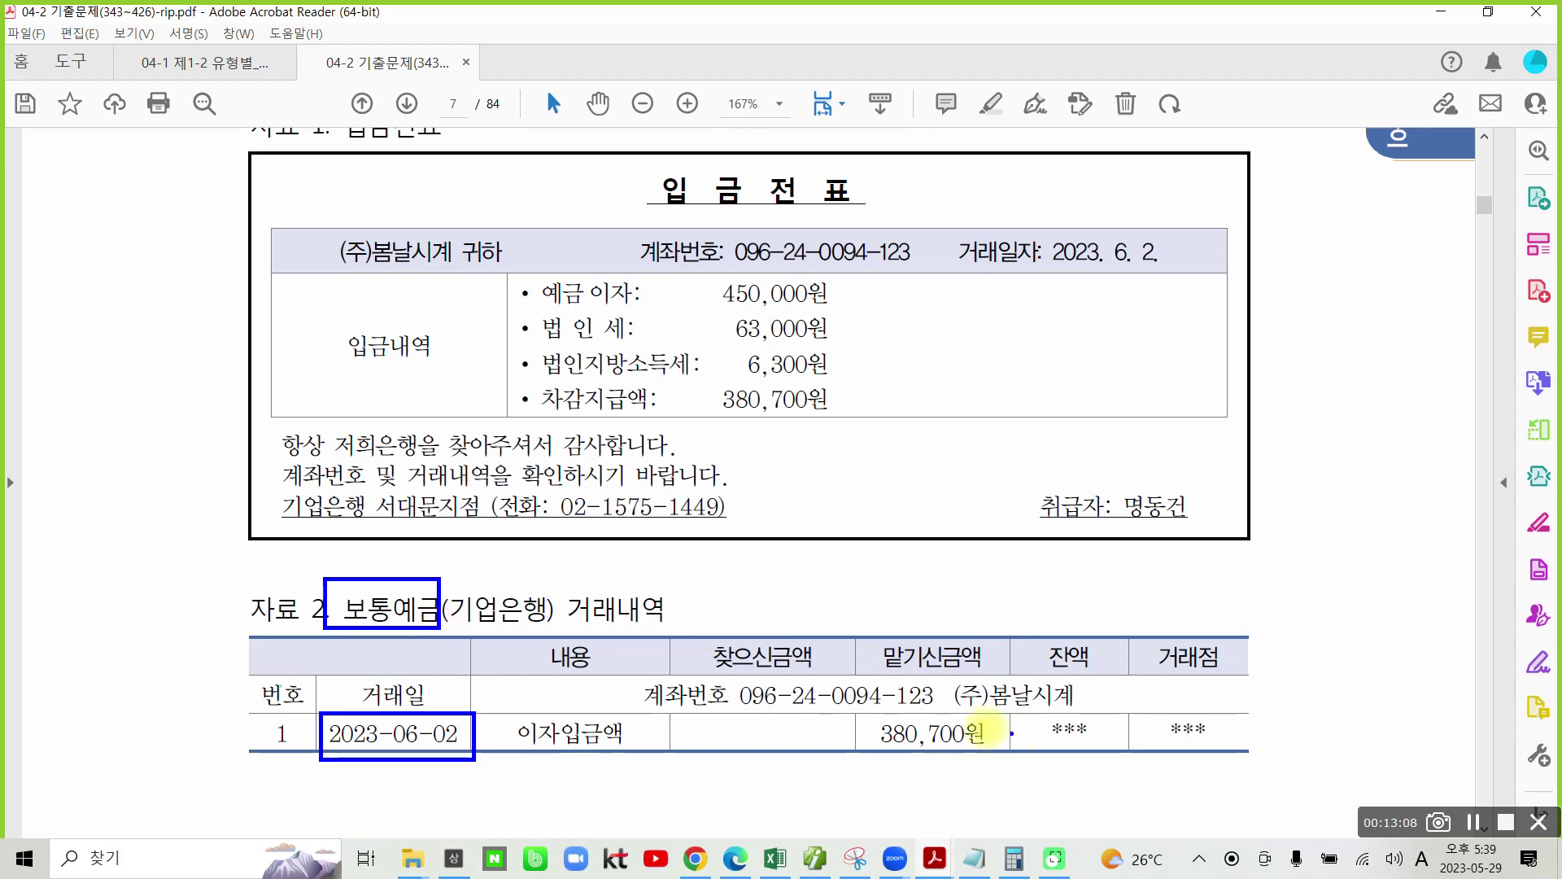
pyautogui.moveTo(864, 714); pyautogui.dragTo(993, 768)
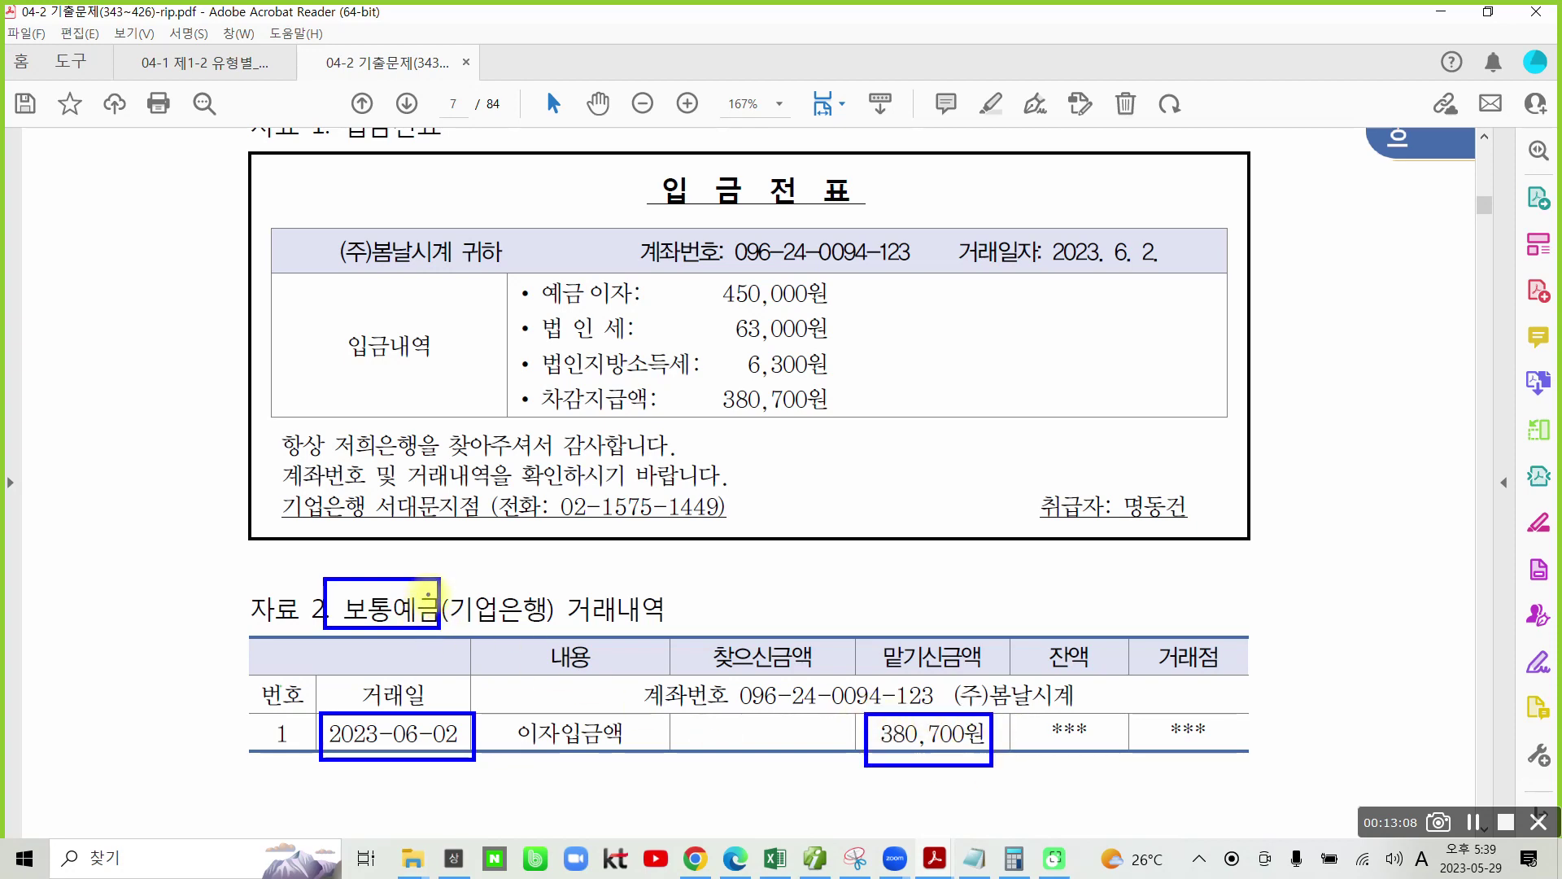
pyautogui.moveTo(429, 595)
pyautogui.mouseDown()
pyautogui.moveTo(818, 611)
pyautogui.moveTo(918, 700)
pyautogui.mouseUp()
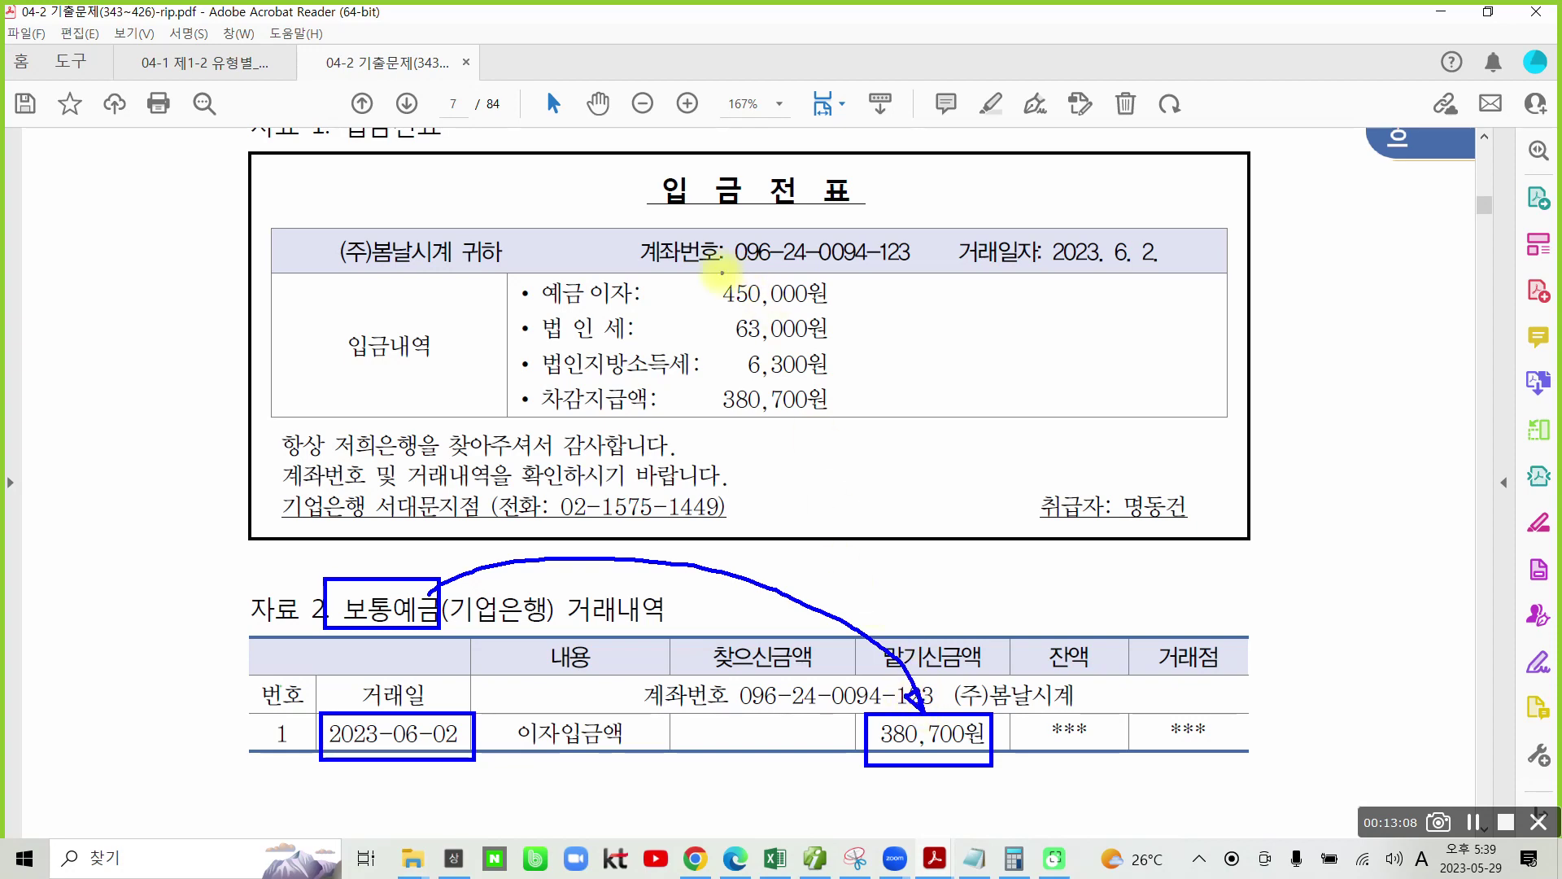
# Box the 예금 이자 amount of 450,000원 on the 입금전표 and handwrite 대) above its label
pyautogui.moveTo(711, 275)
pyautogui.mouseDown()
pyautogui.moveTo(765, 324)
pyautogui.moveTo(852, 310)
pyautogui.mouseUp()
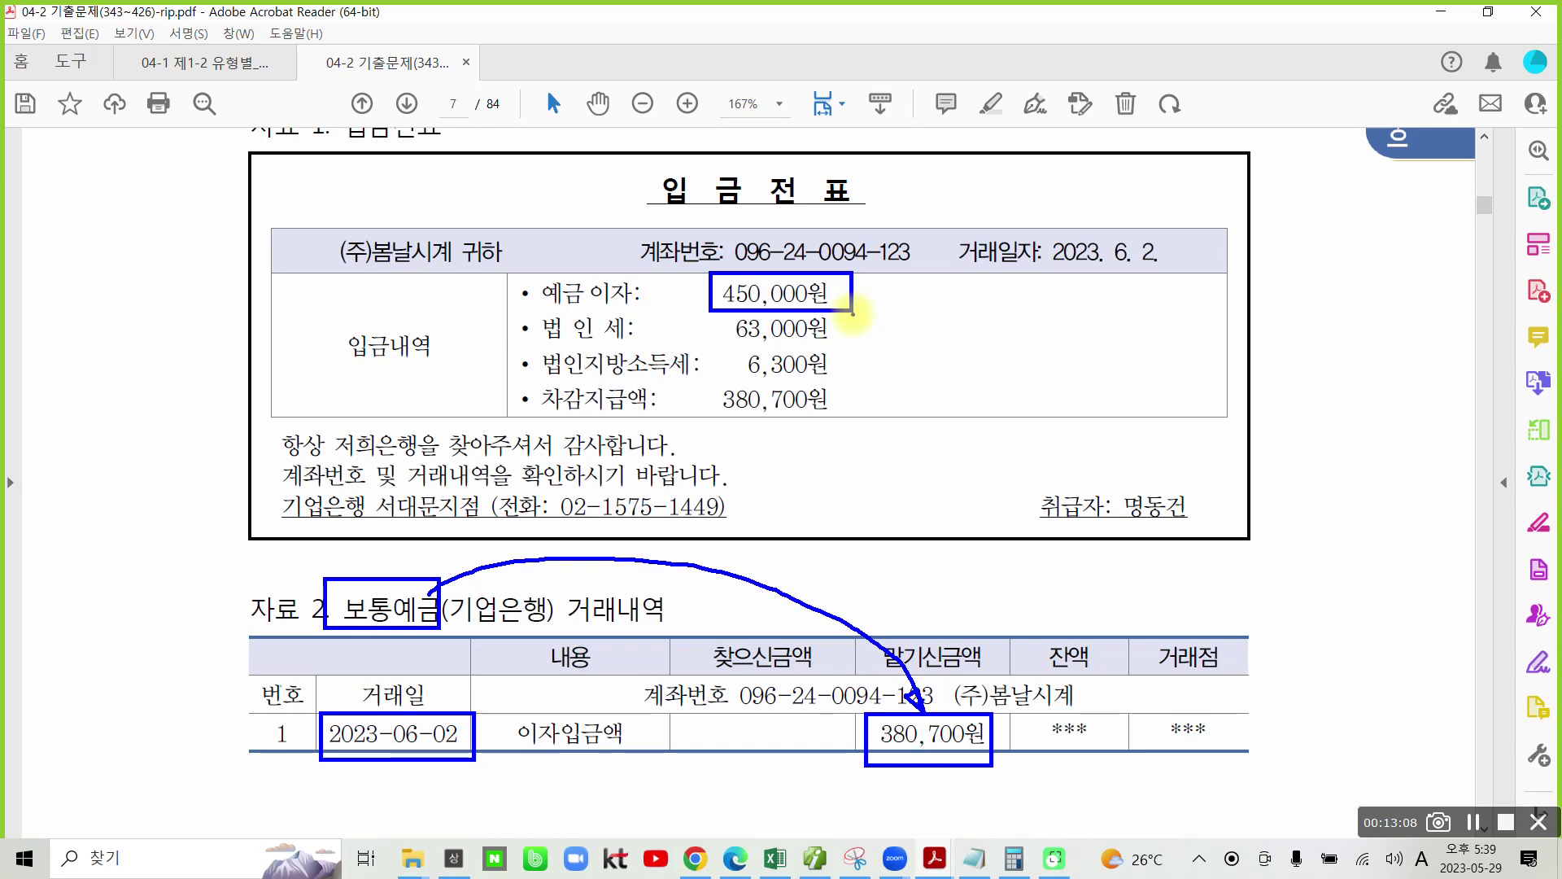
pyautogui.moveTo(580, 230)
pyautogui.mouseDown()
pyautogui.moveTo(598, 259)
pyautogui.moveTo(635, 254)
pyautogui.moveTo(626, 270)
pyautogui.mouseUp()
pyautogui.moveTo(649, 200); pyautogui.dragTo(645, 289)
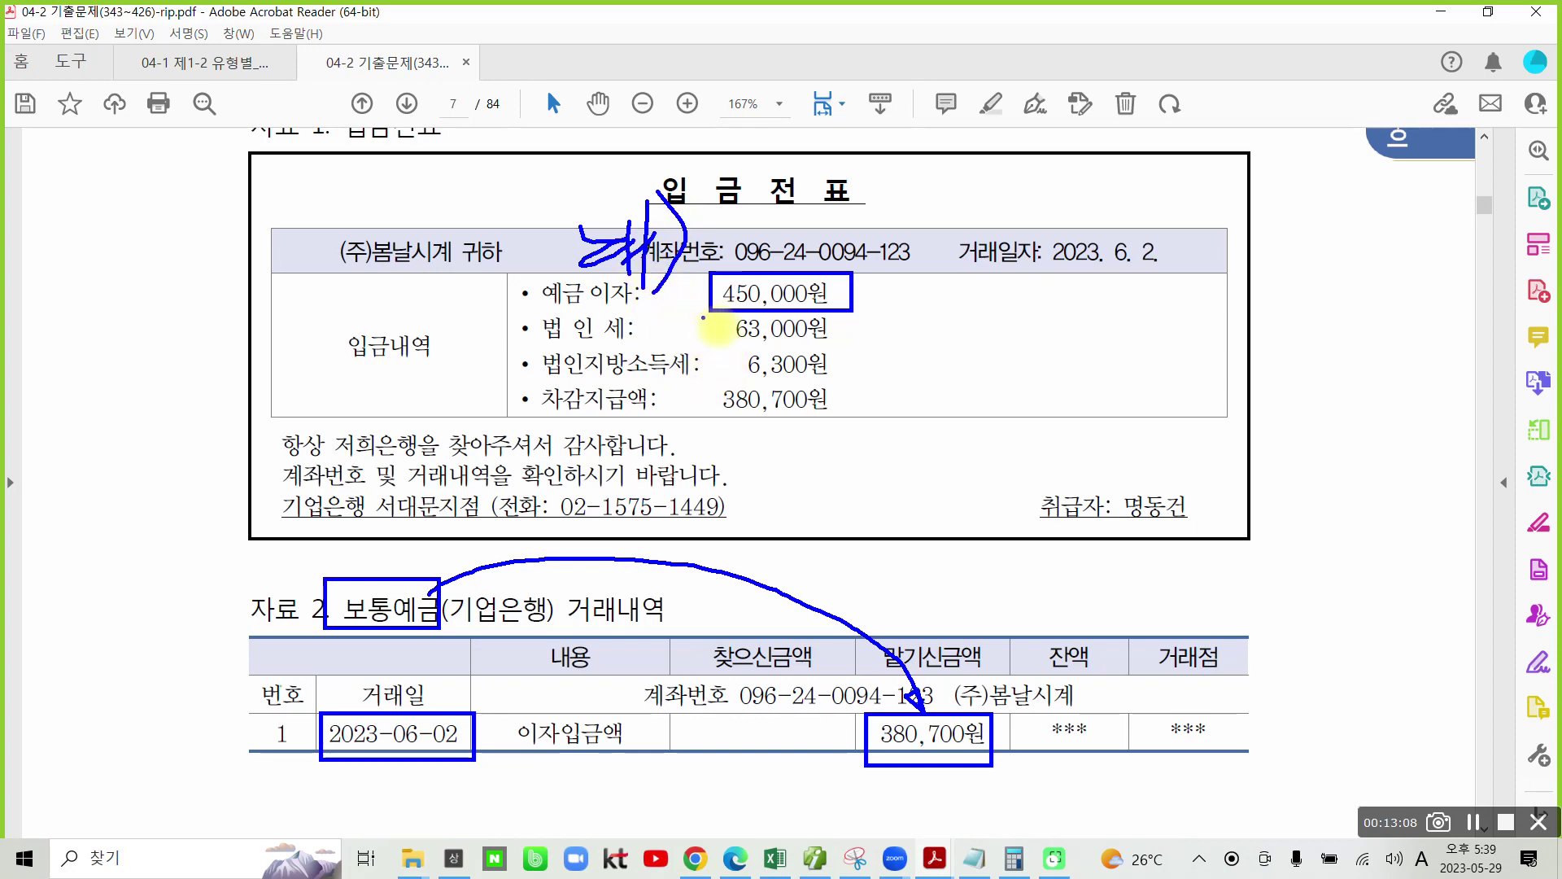
# Box the 법인세 and 법인지방소득세 amounts together on the 입금전표 and handwrite 선납세금 beside them
pyautogui.moveTo(704, 318)
pyautogui.mouseDown()
pyautogui.moveTo(864, 382)
pyautogui.moveTo(905, 335)
pyautogui.mouseUp()
pyautogui.moveTo(882, 363)
pyautogui.mouseDown()
pyautogui.moveTo(917, 382)
pyautogui.moveTo(956, 347)
pyautogui.moveTo(961, 382)
pyautogui.mouseUp()
pyautogui.moveTo(940, 385); pyautogui.dragTo(970, 399)
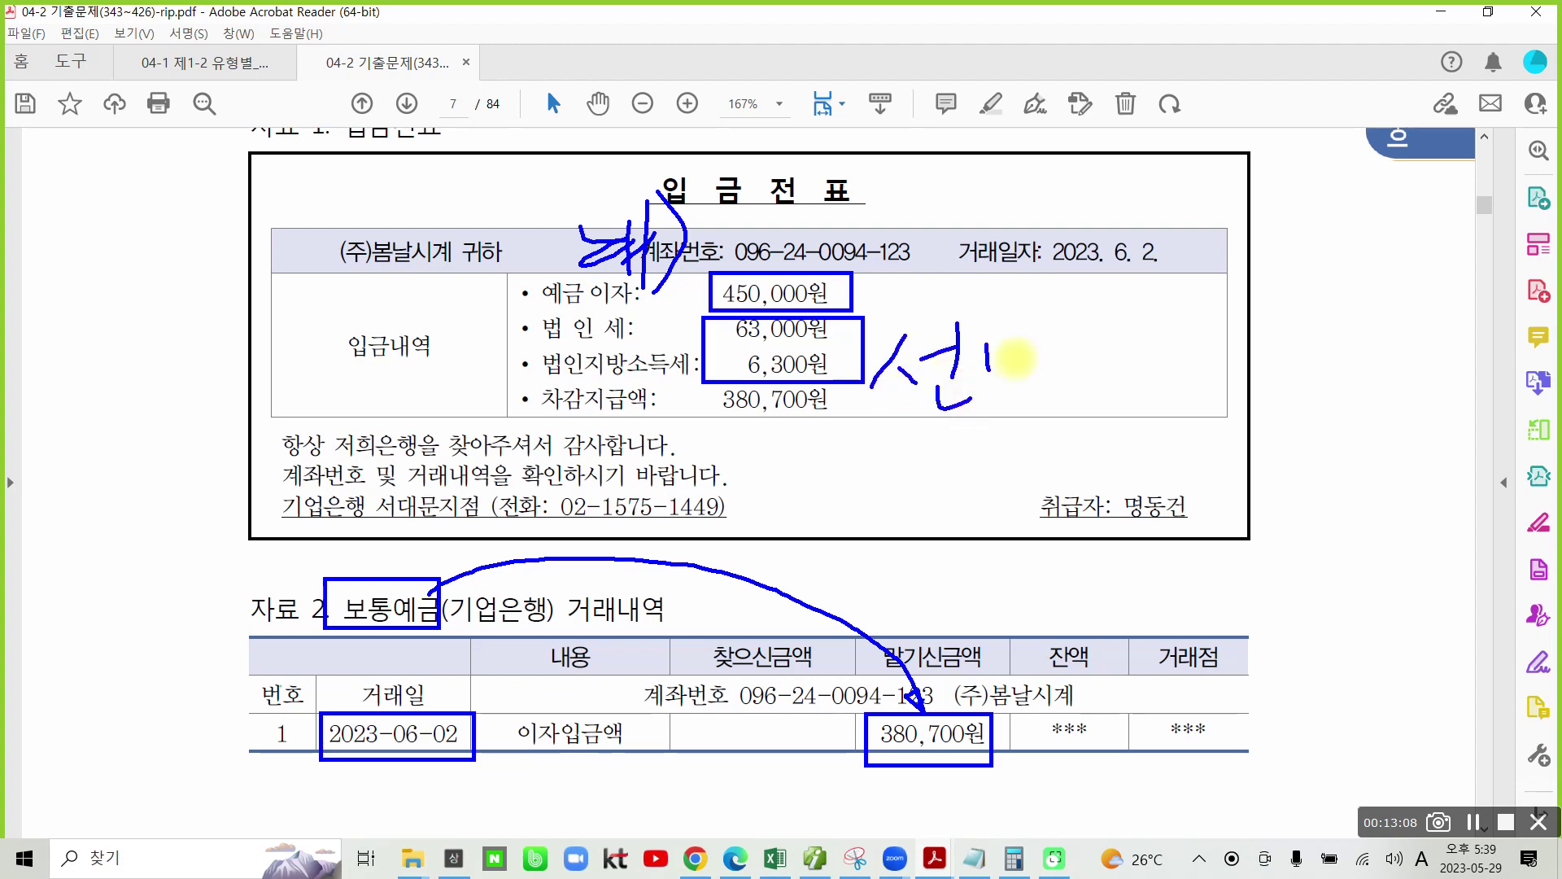
pyautogui.moveTo(988, 343)
pyautogui.mouseDown()
pyautogui.moveTo(1016, 358)
pyautogui.moveTo(1030, 407)
pyautogui.moveTo(1012, 408)
pyautogui.moveTo(1068, 401)
pyautogui.mouseUp()
pyautogui.moveTo(1084, 379); pyautogui.dragTo(1119, 373)
pyautogui.moveTo(1115, 358); pyautogui.dragTo(1116, 407)
pyautogui.moveTo(1136, 334)
pyautogui.mouseDown()
pyautogui.moveTo(1140, 435)
pyautogui.moveTo(1189, 359)
pyautogui.moveTo(1221, 367)
pyautogui.moveTo(1178, 425)
pyautogui.moveTo(1198, 419)
pyautogui.mouseUp()
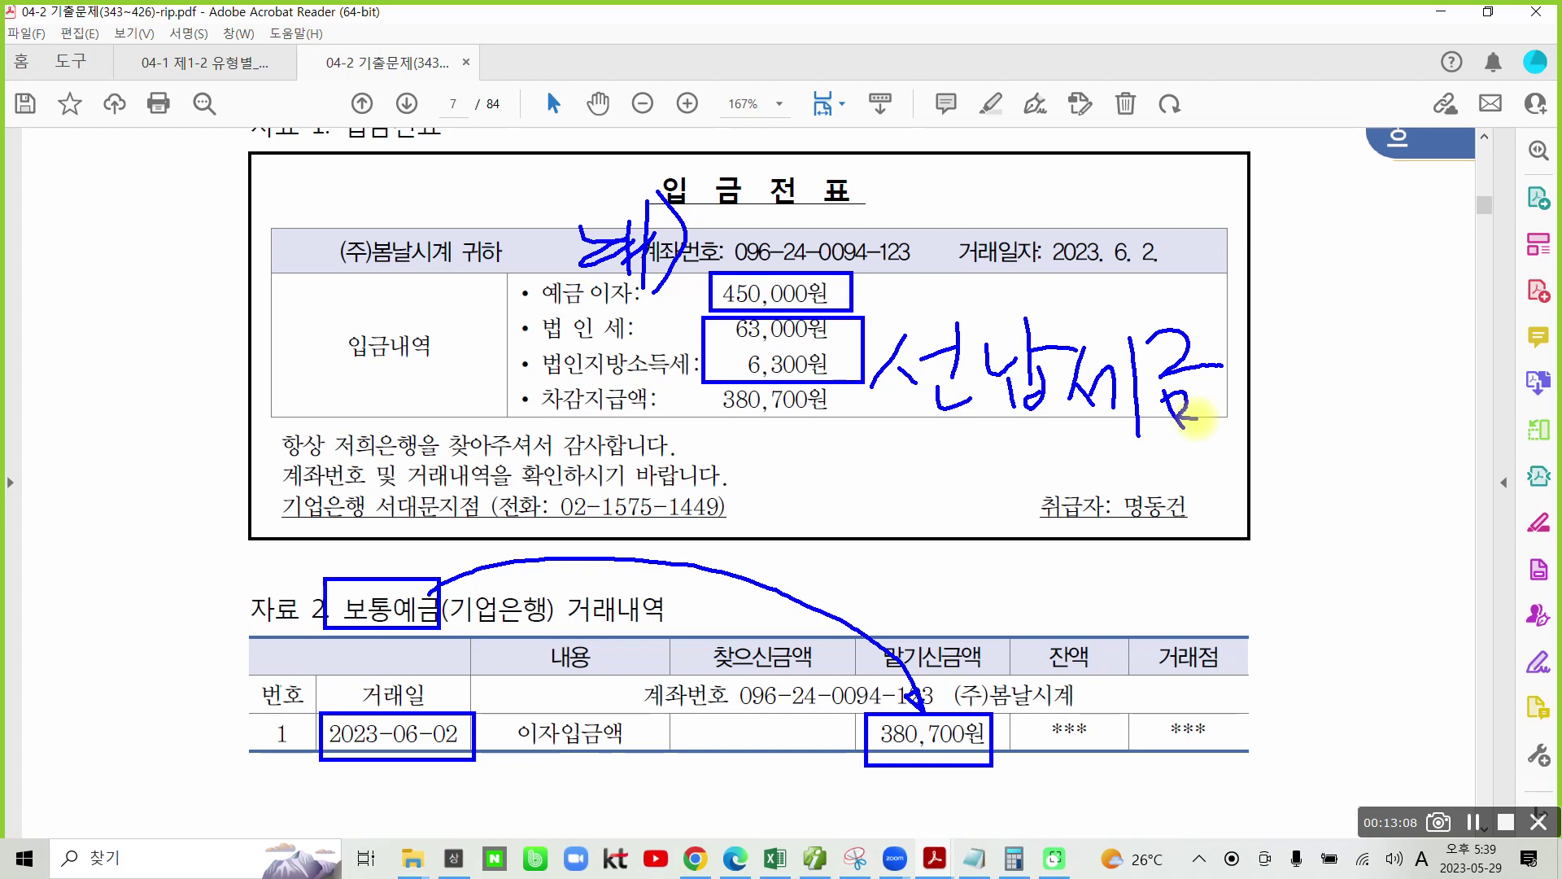
# Handwrite 차) beside the 선납세금 note and beside 보통예금 in 자료 2, and clear the drawn annotations
pyautogui.moveTo(823, 398)
pyautogui.mouseDown()
pyautogui.moveTo(852, 412)
pyautogui.moveTo(821, 476)
pyautogui.moveTo(876, 486)
pyautogui.moveTo(926, 439)
pyautogui.moveTo(893, 498)
pyautogui.mouseUp()
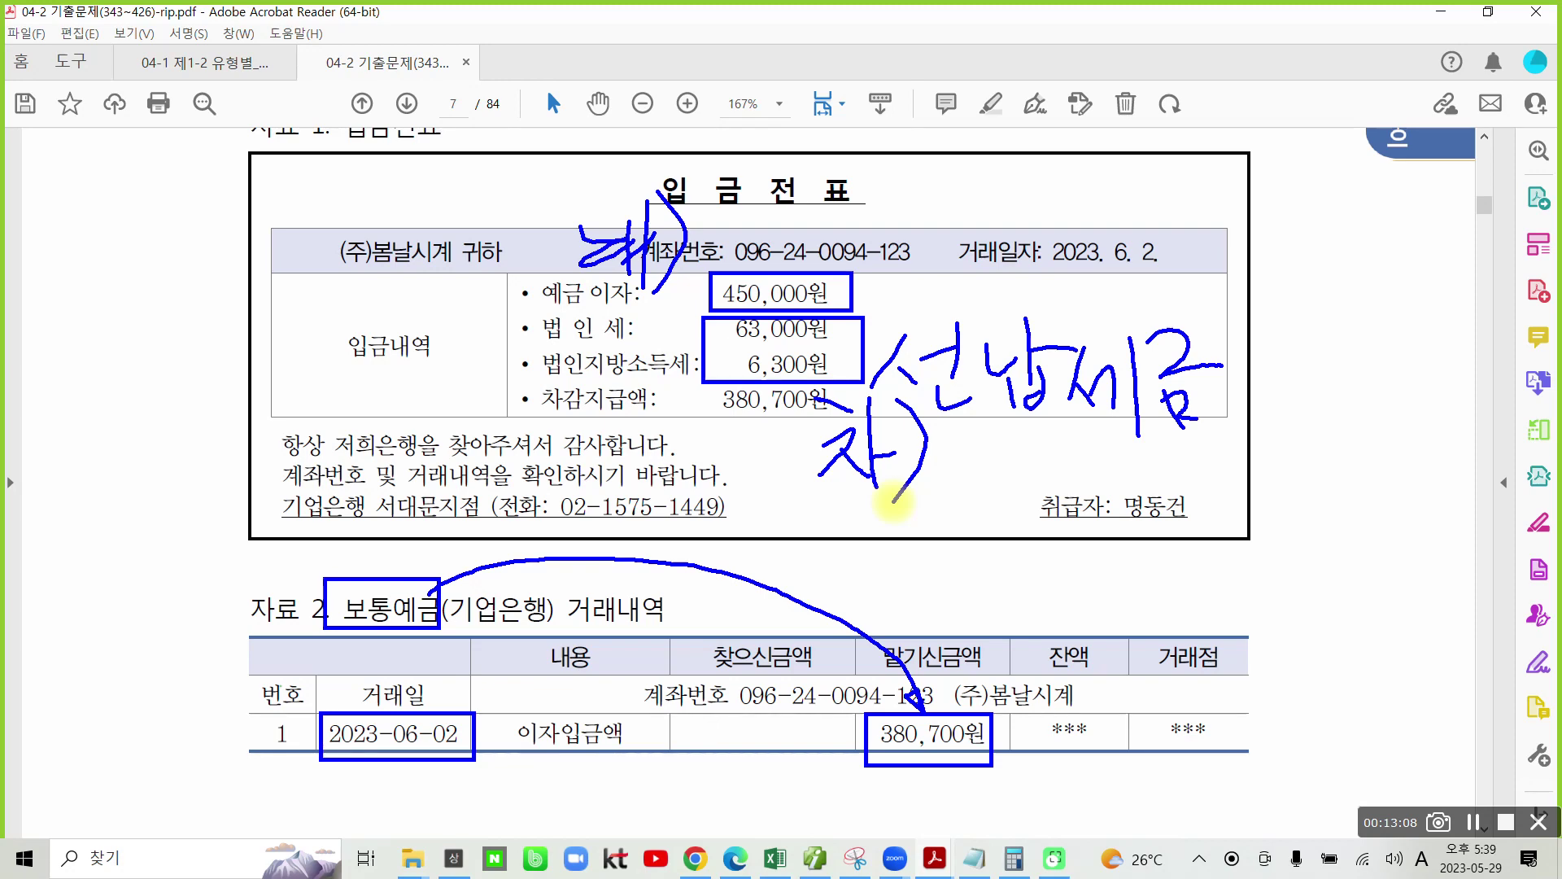
pyautogui.moveTo(240, 521); pyautogui.dragTo(281, 568)
pyautogui.moveTo(281, 570); pyautogui.dragTo(224, 633)
pyautogui.moveTo(258, 592); pyautogui.dragTo(297, 623)
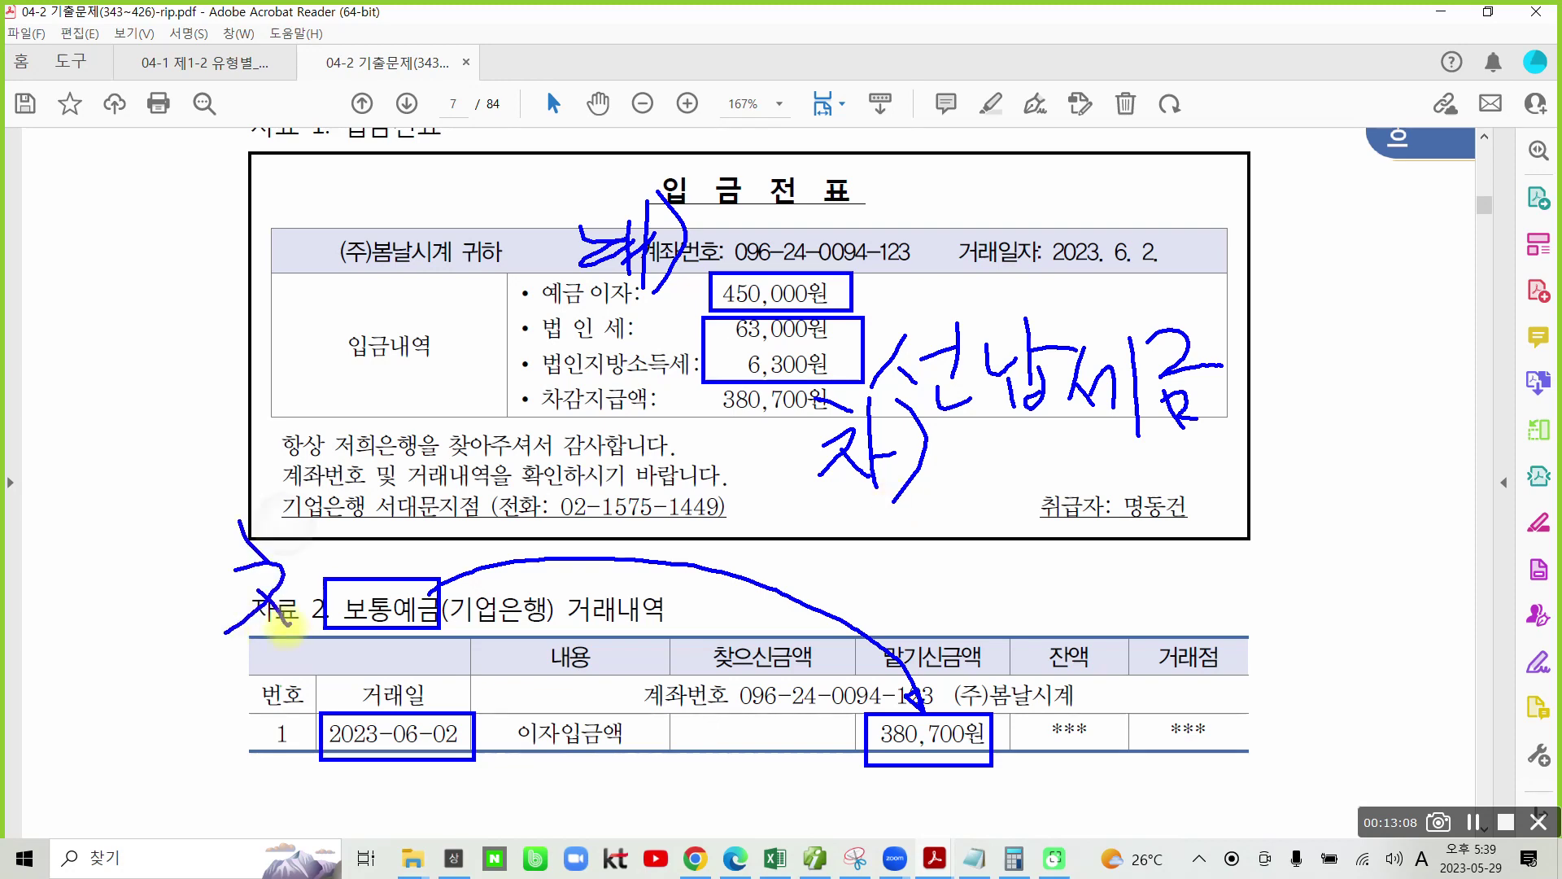
pyautogui.moveTo(285, 521); pyautogui.dragTo(289, 643)
pyautogui.moveTo(283, 494)
pyautogui.mouseDown()
pyautogui.moveTo(313, 537)
pyautogui.moveTo(285, 690)
pyautogui.mouseUp()
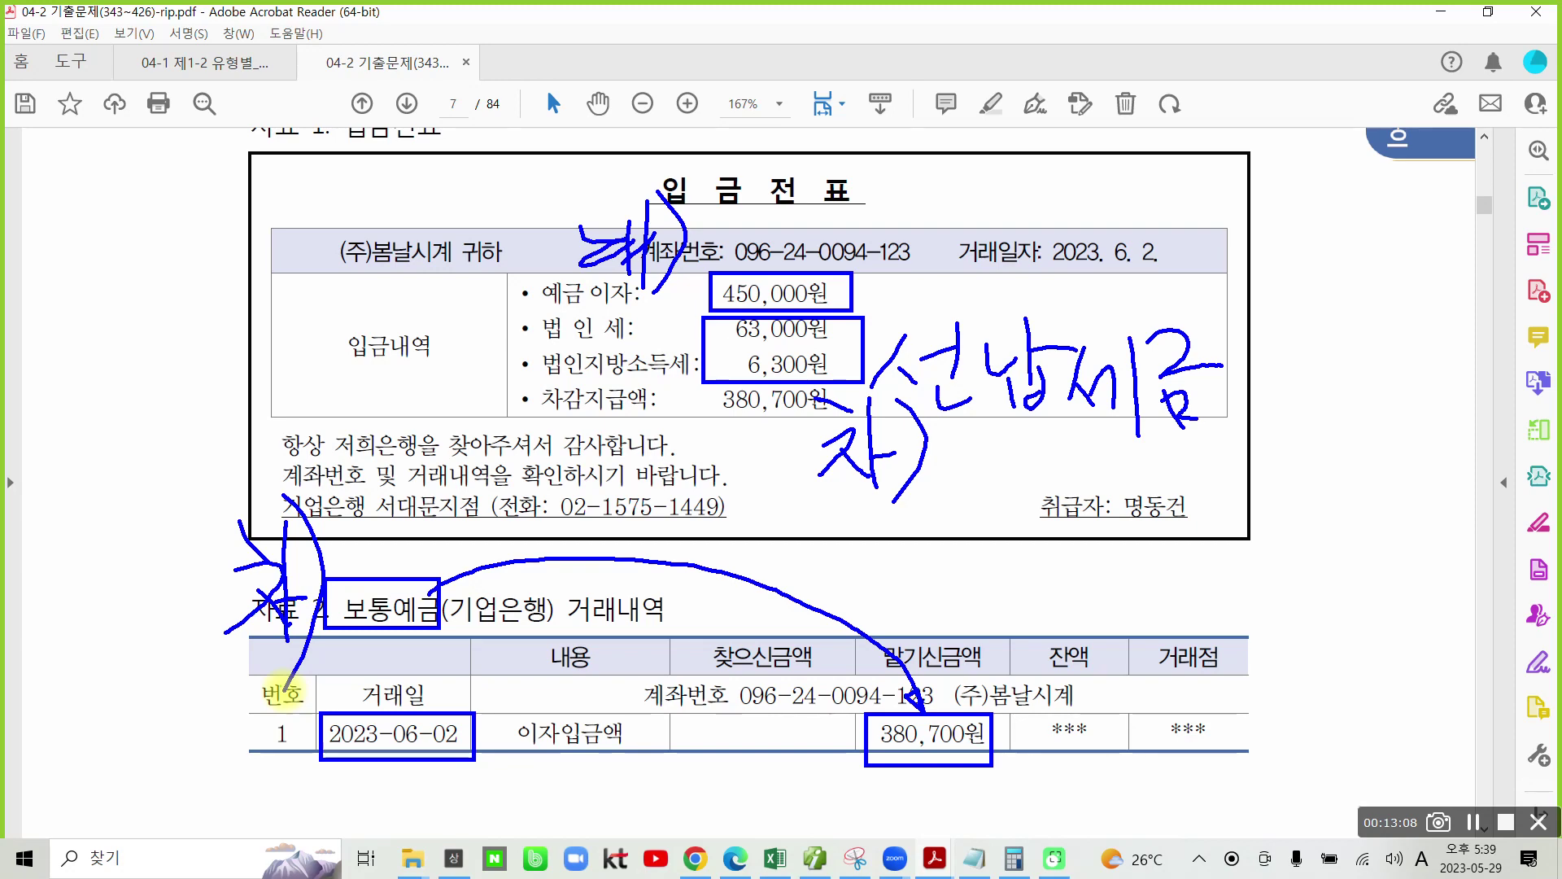
pyautogui.moveTo(478, 689)
pyautogui.mouseDown()
pyautogui.moveTo(489, 711)
pyautogui.moveTo(550, 643)
pyautogui.mouseUp()
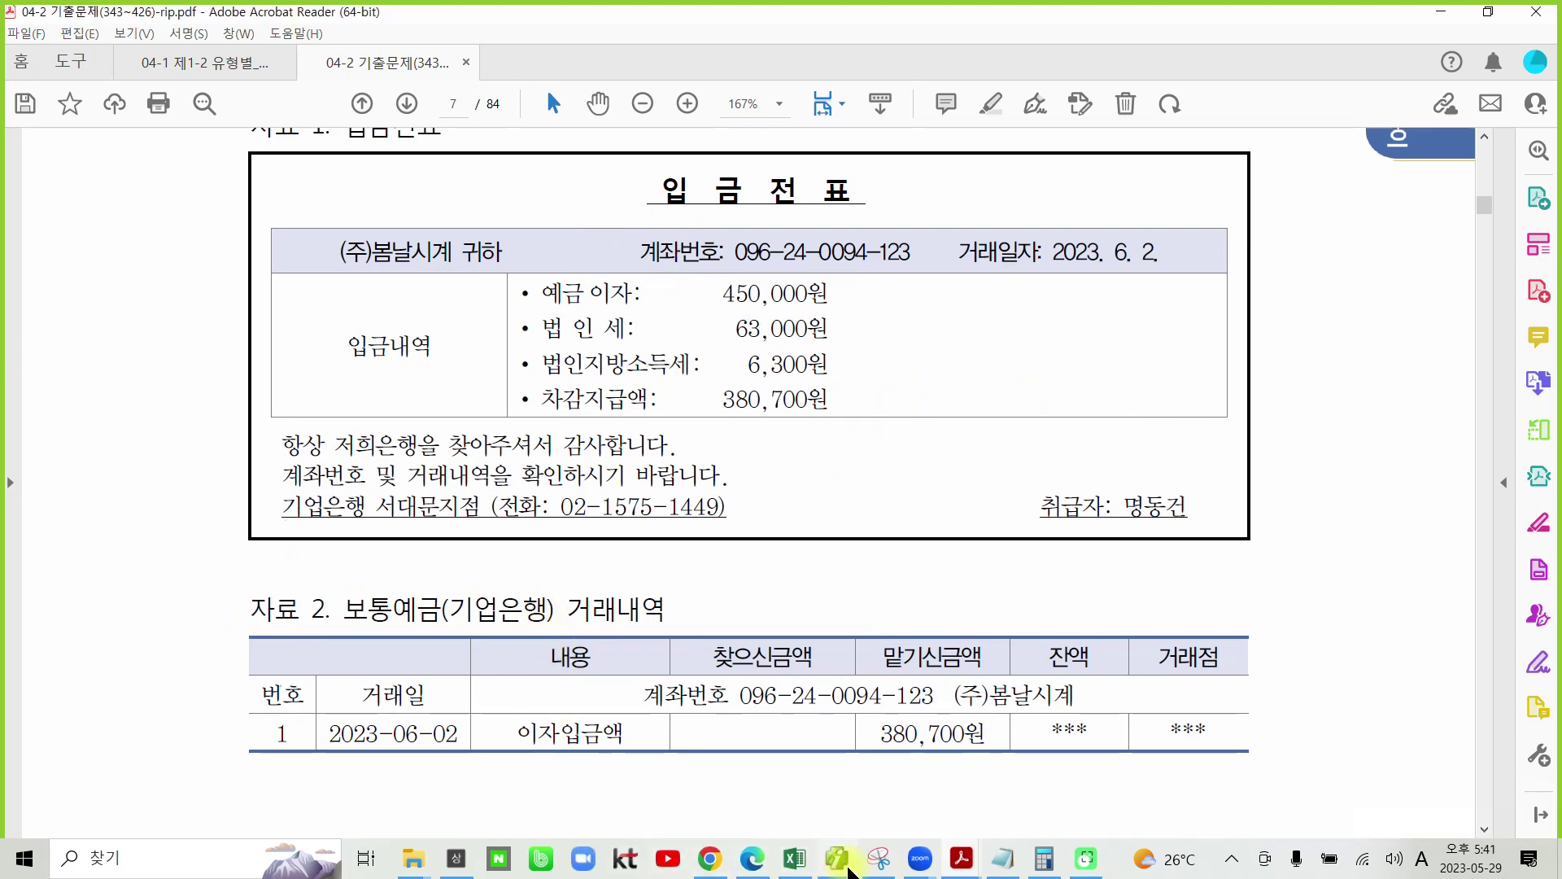
# Switch to 일반전표입력 in the accounting program and set the voucher date to 06월 02일
pyautogui.click(847, 862)
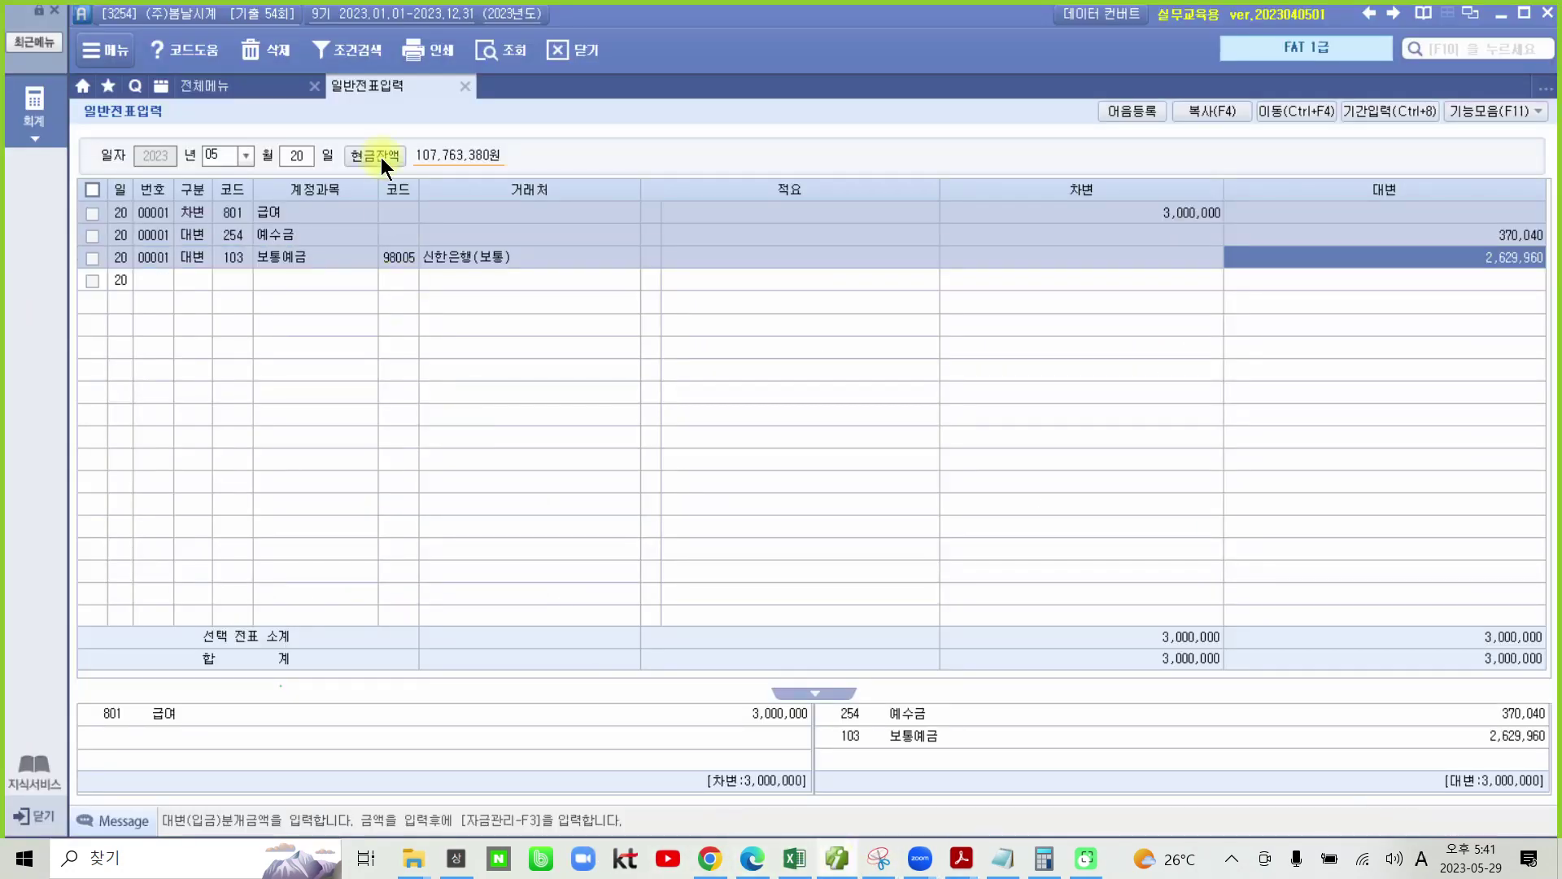
pyautogui.click(242, 156)
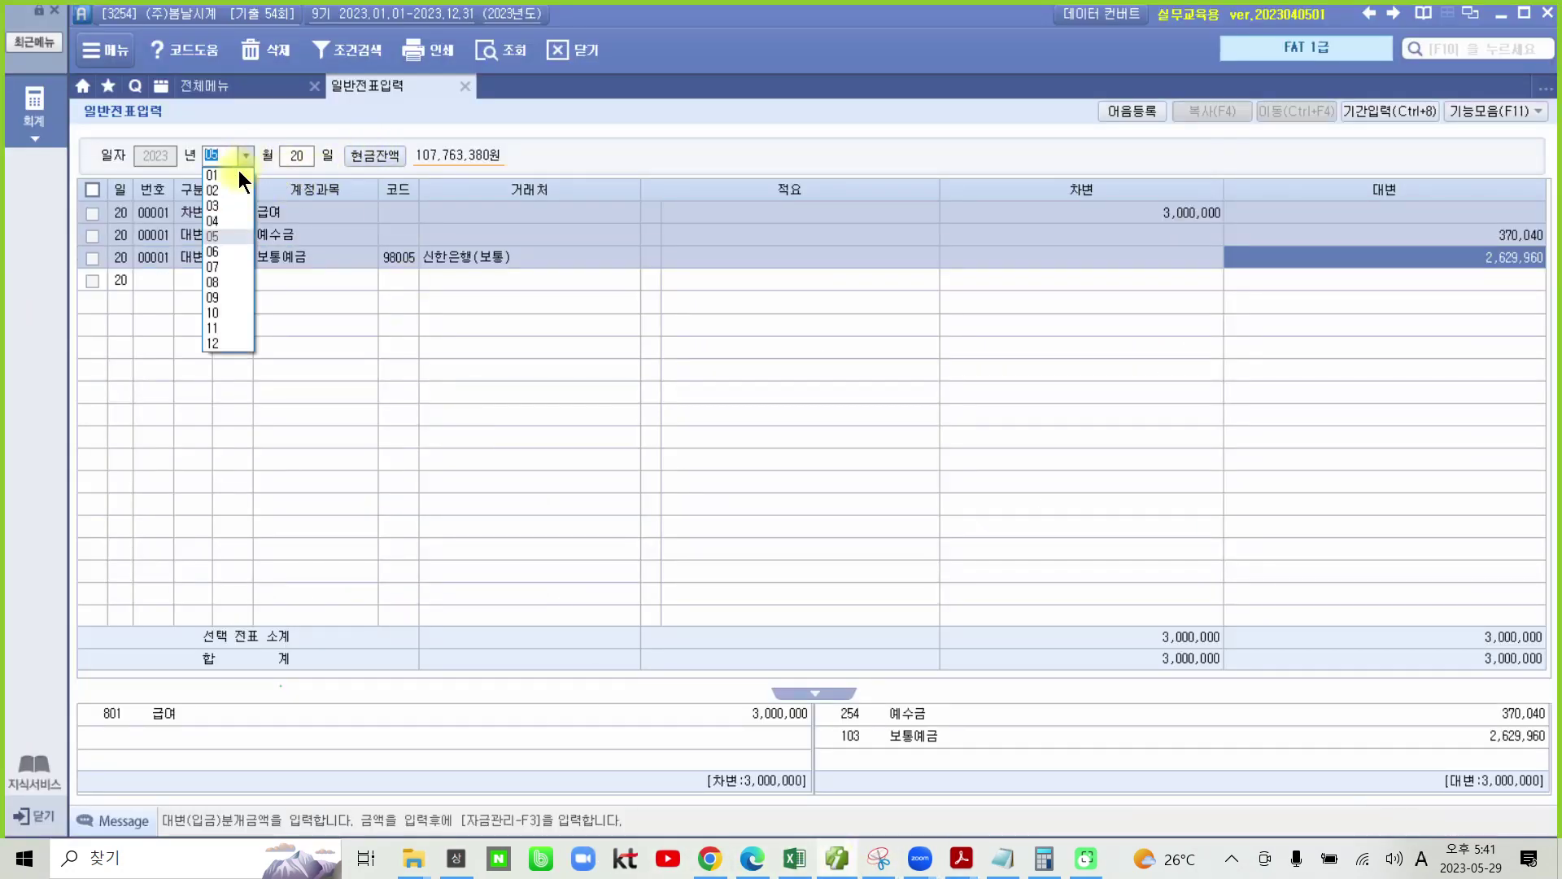
pyautogui.click(227, 251)
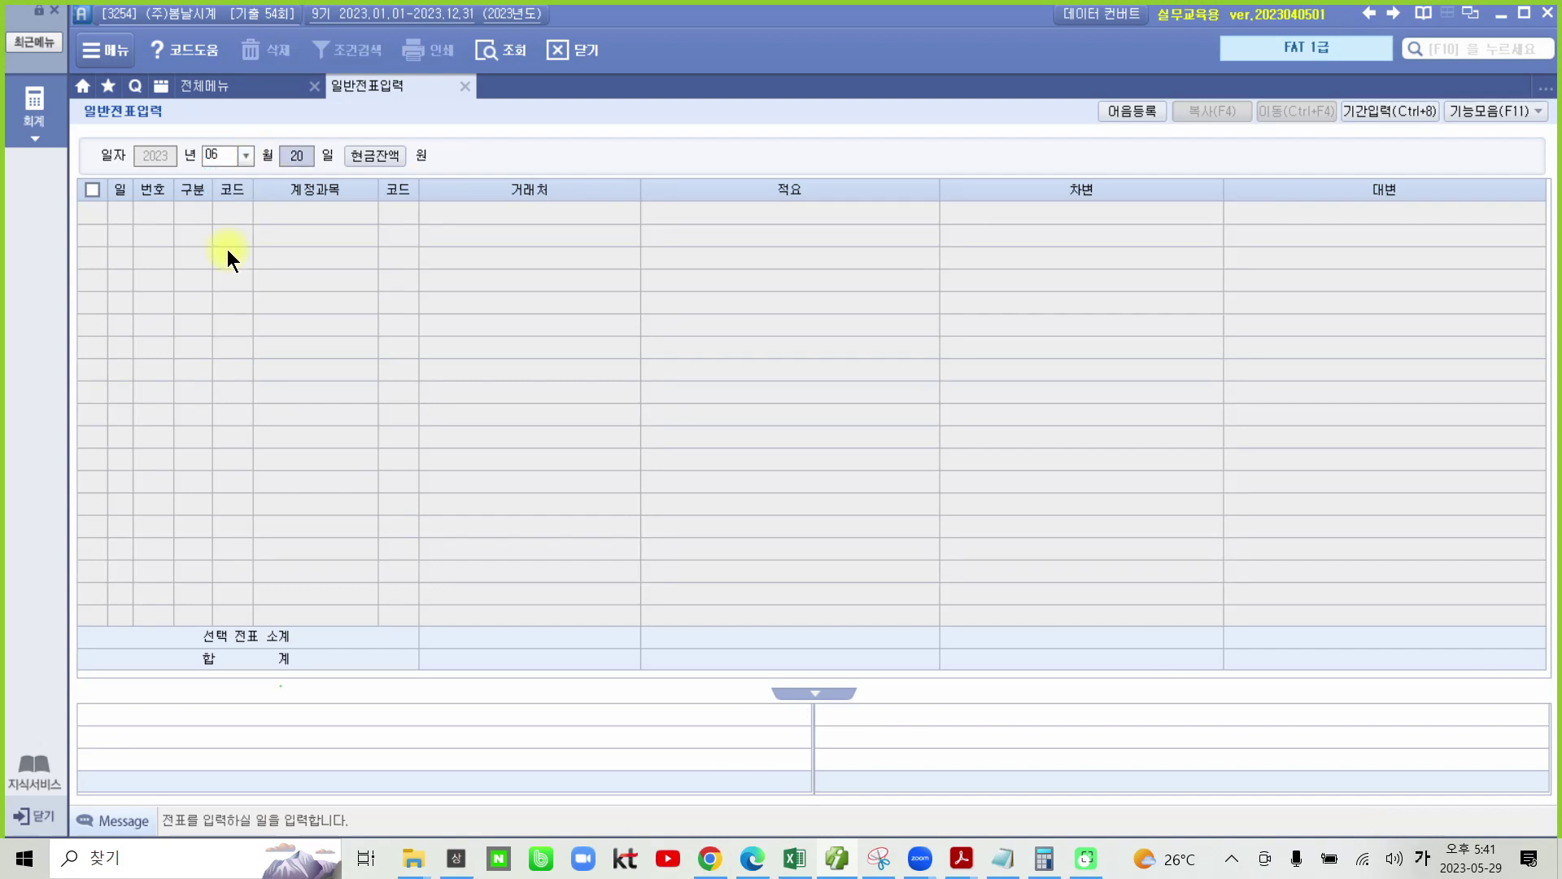
pyautogui.write('02')
pyautogui.press('Return')
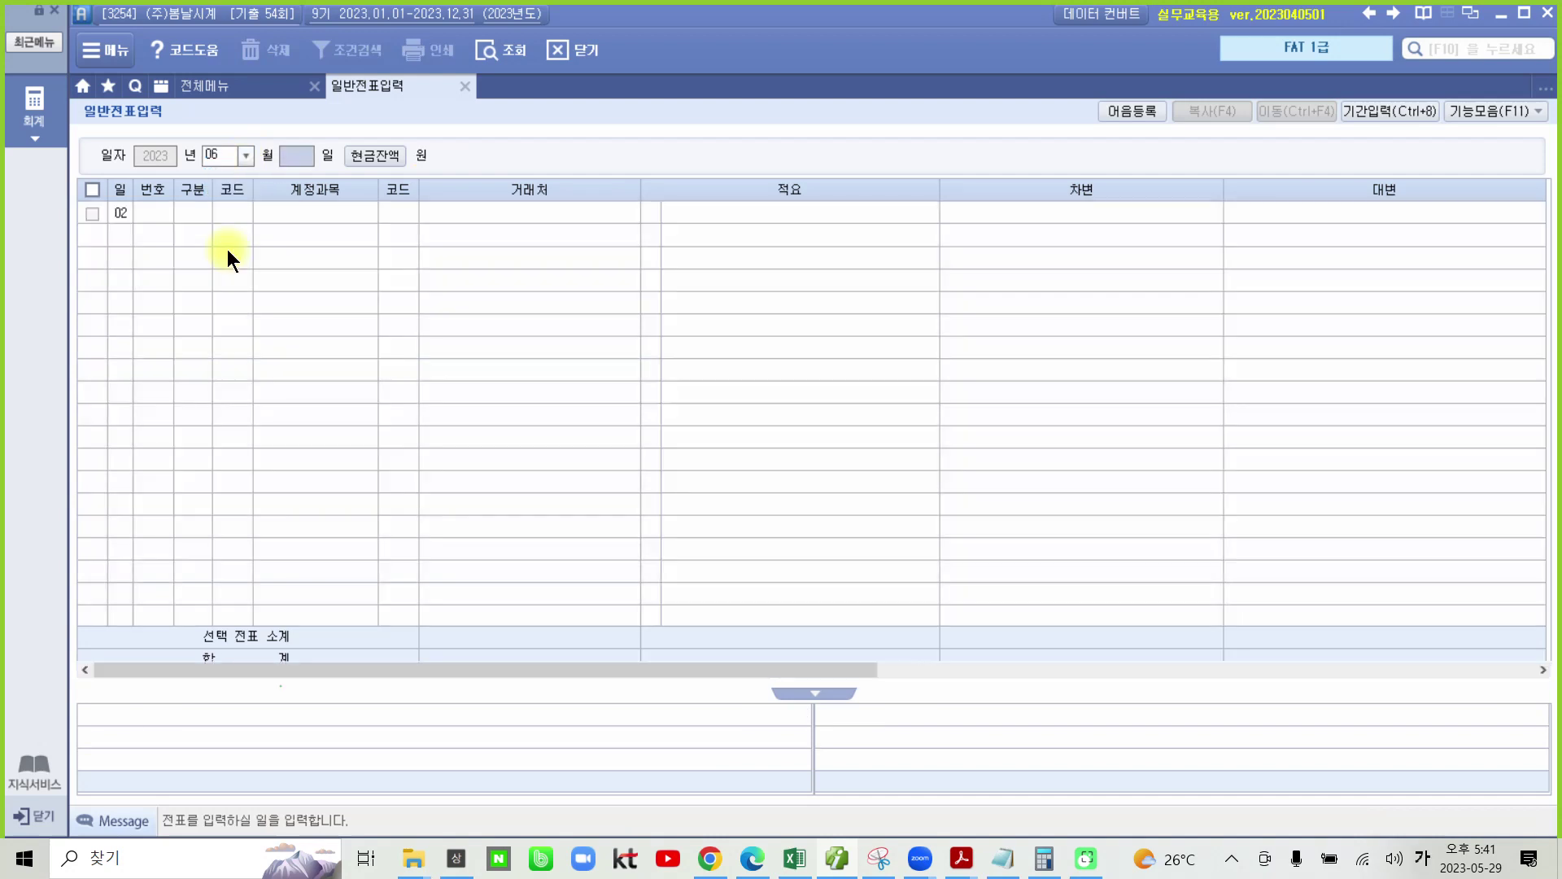
# Enter a 대변 line with account 901 이자수익, no 거래처 or 적요, and the amount 450,000
pyautogui.write('4')
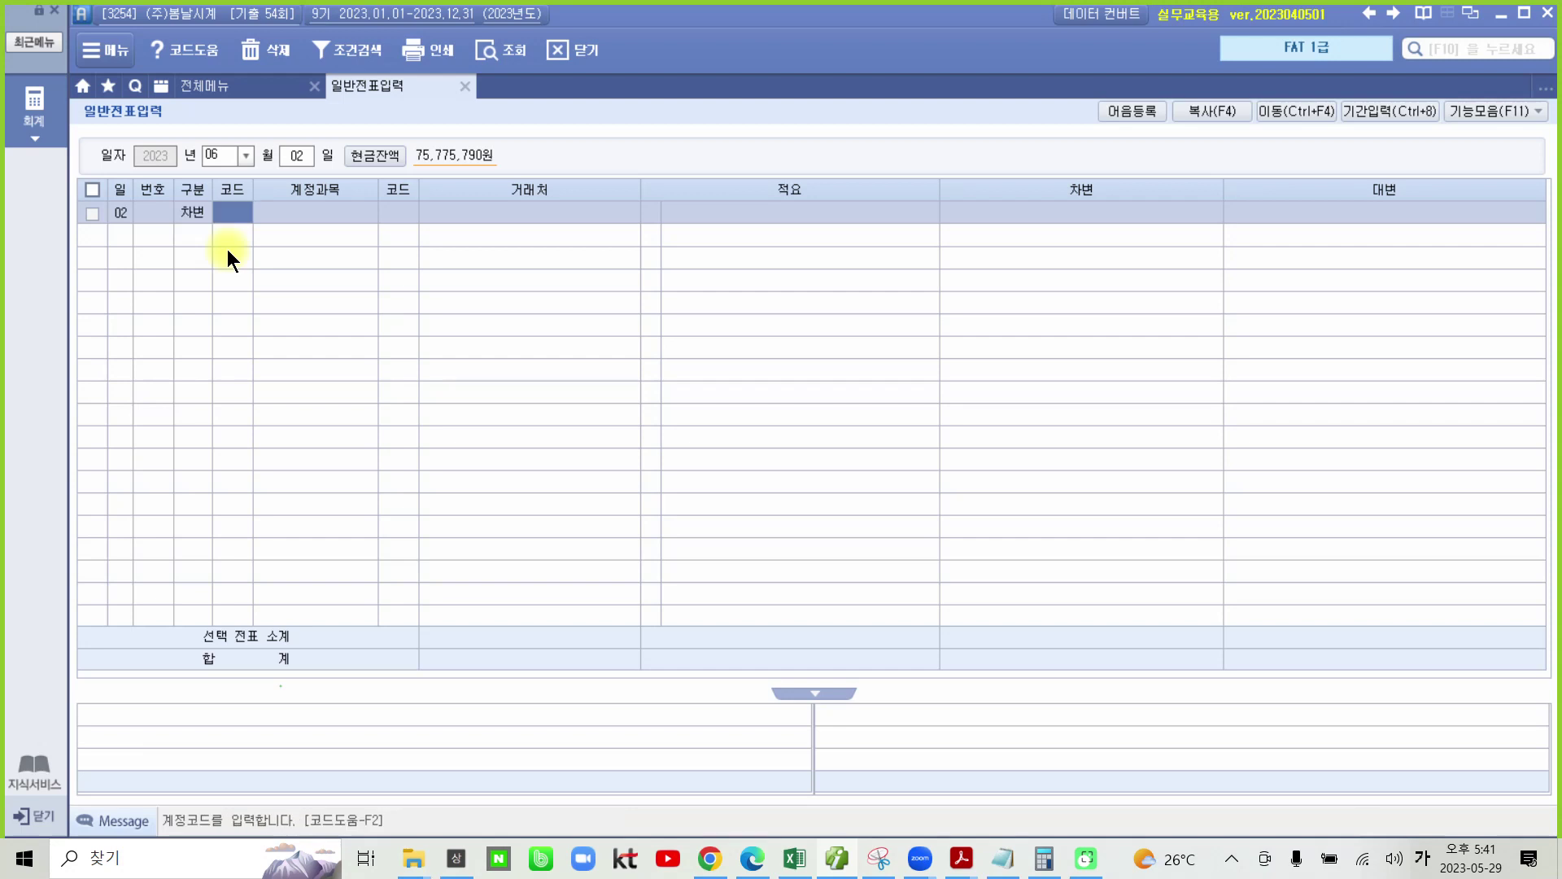
pyautogui.press('Return')
pyautogui.write('이자')
pyautogui.press('Return')
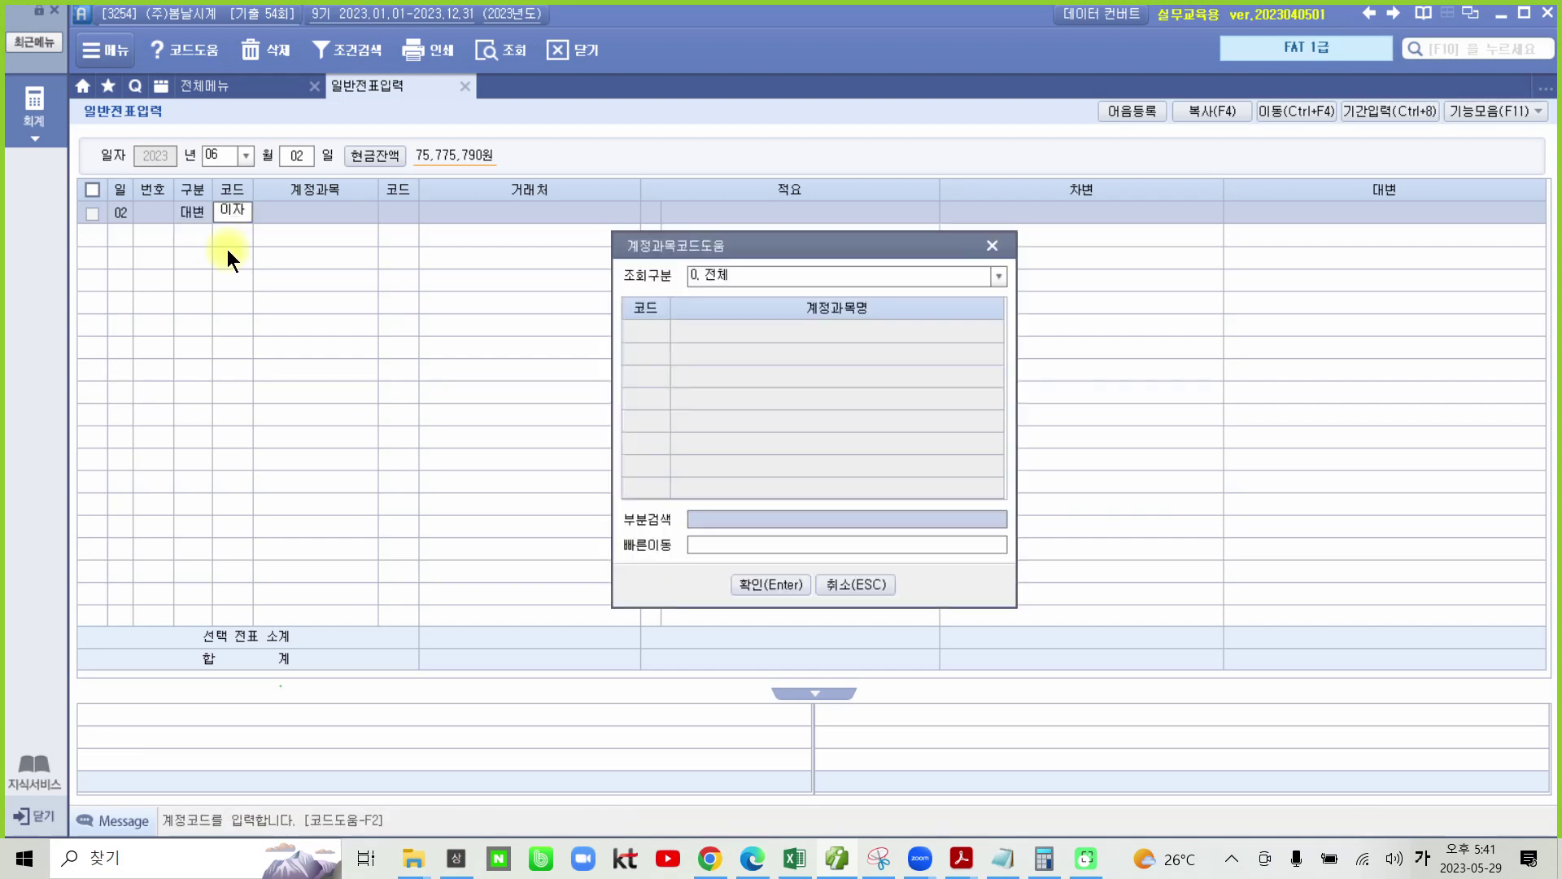
pyautogui.press('Down')
pyautogui.press('Down')
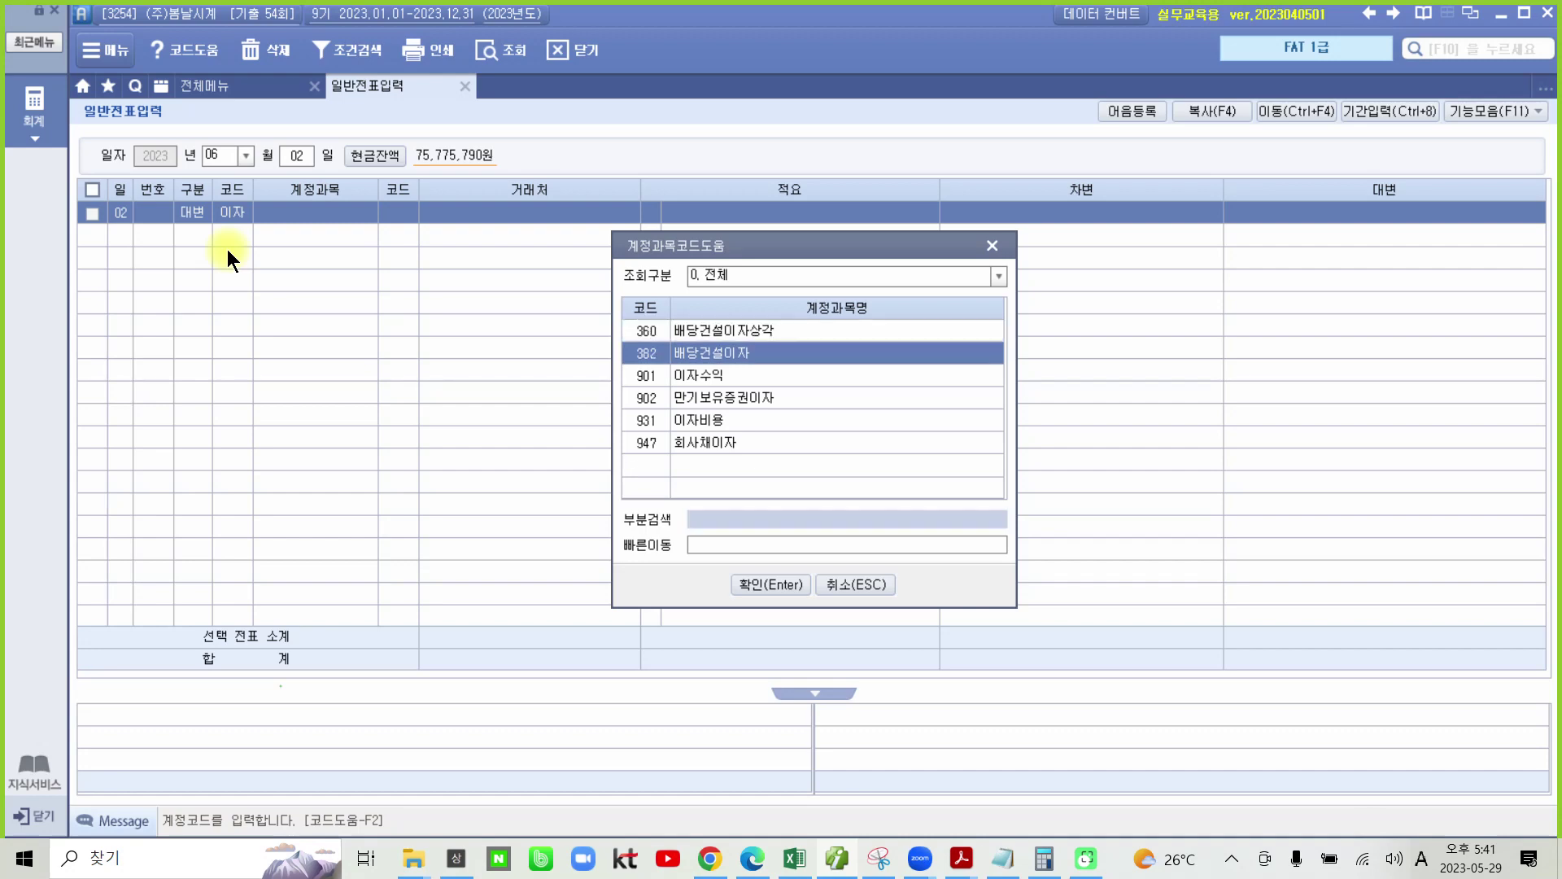
pyautogui.press('Return')
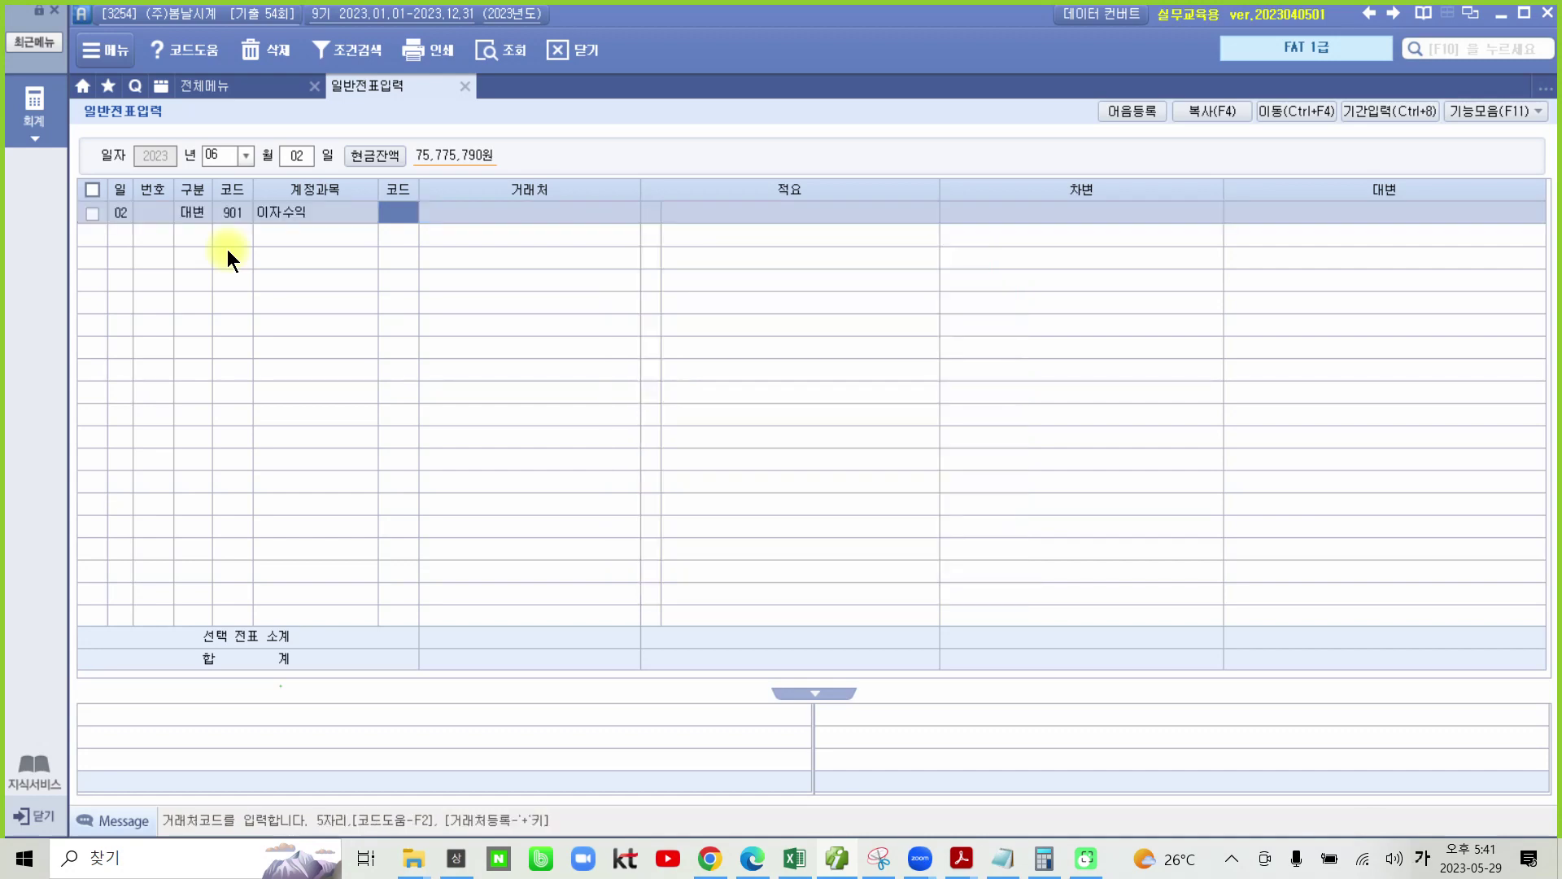
pyautogui.press('Return')
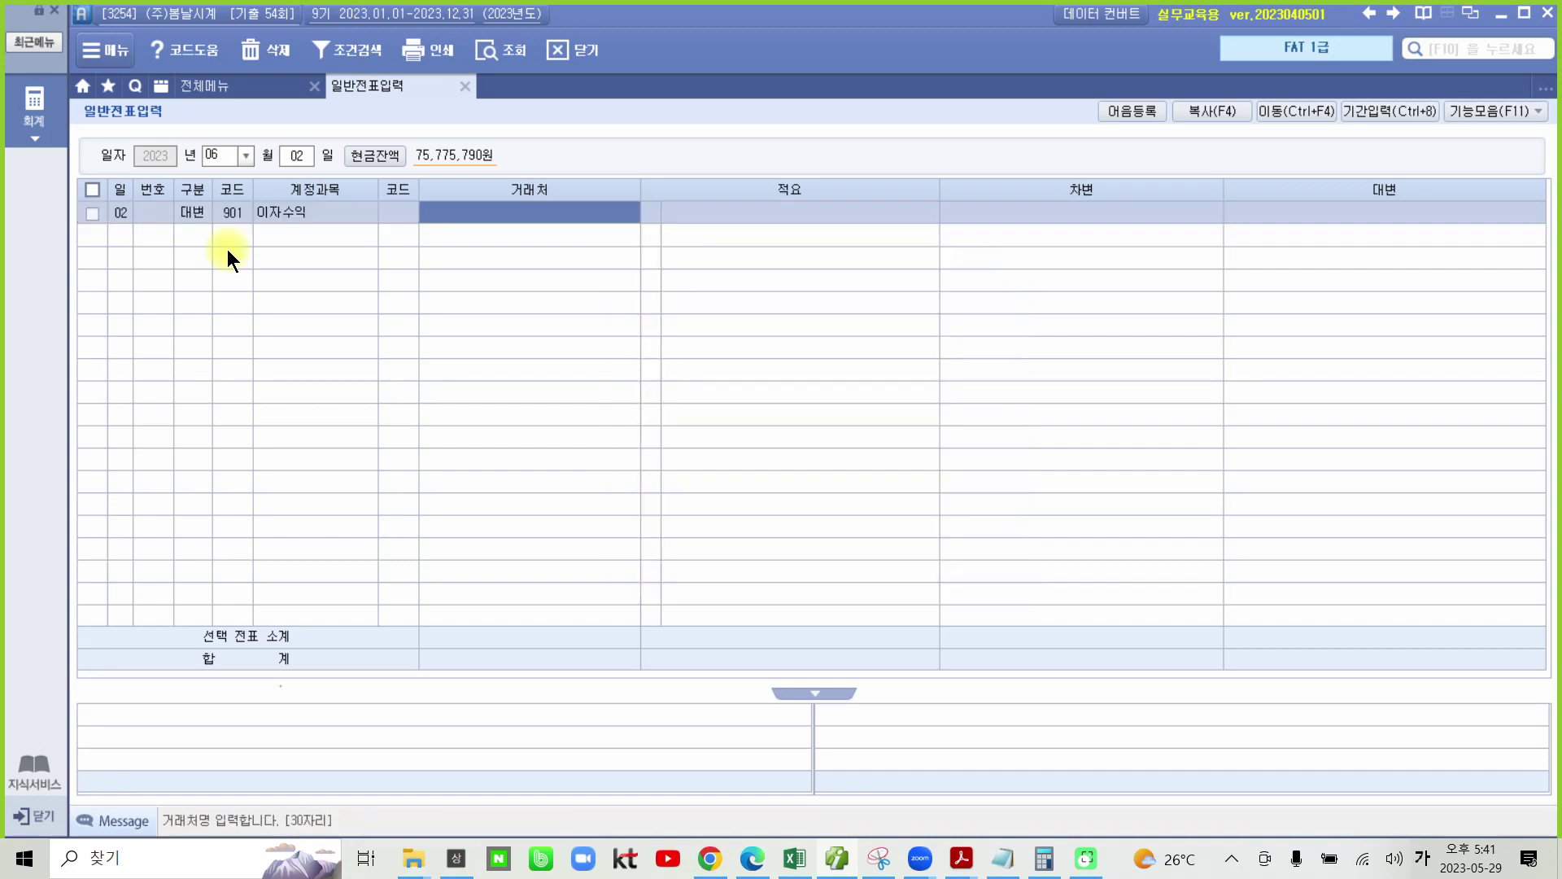
pyautogui.press('Return')
pyautogui.press('Return')
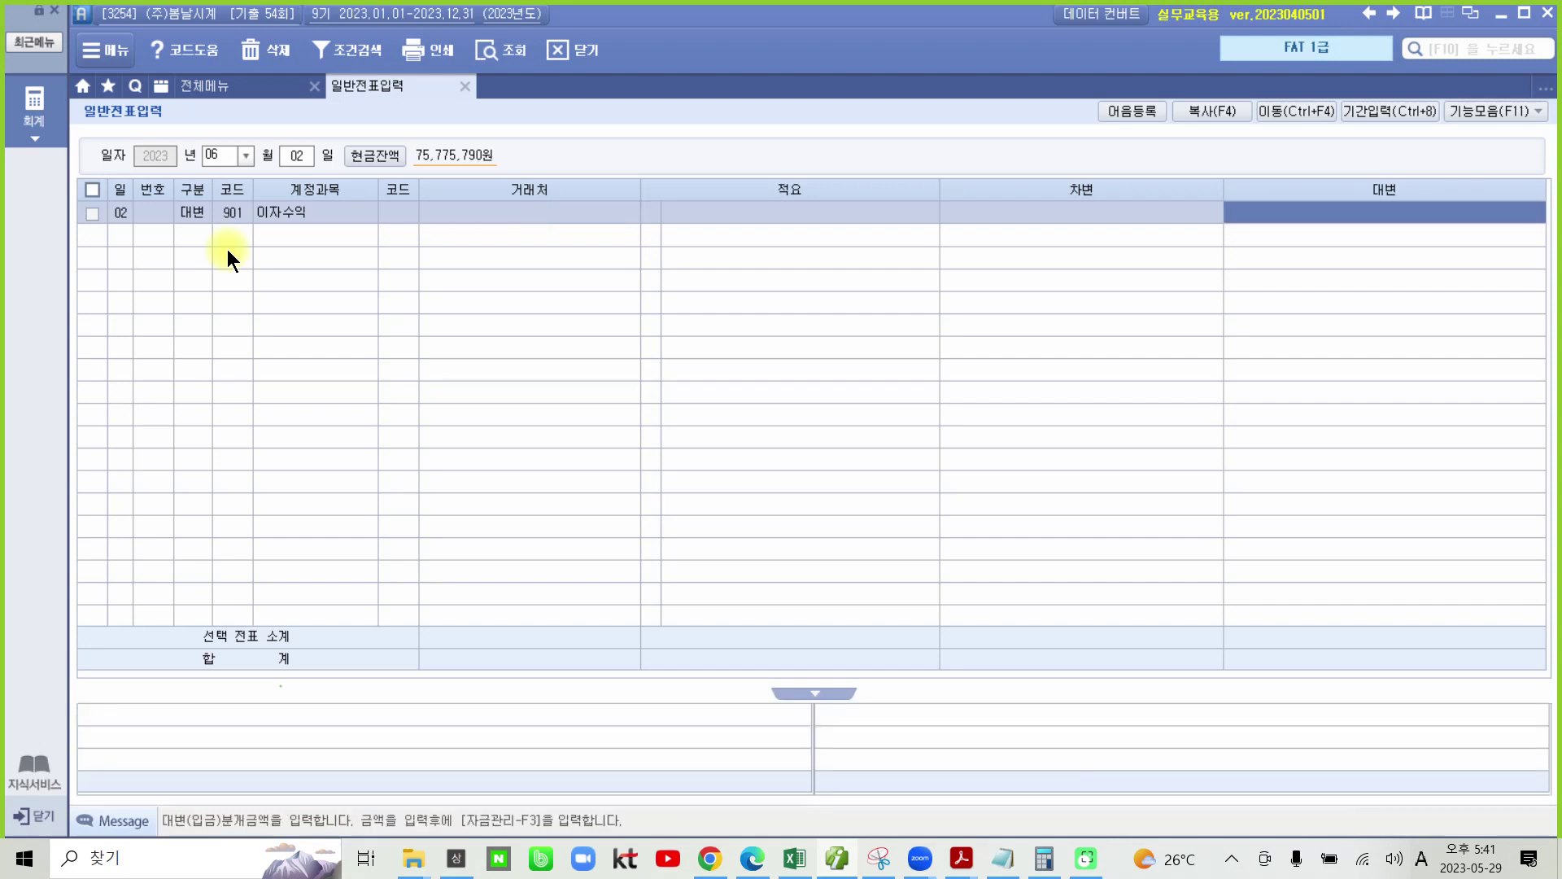
pyautogui.write('4500000')
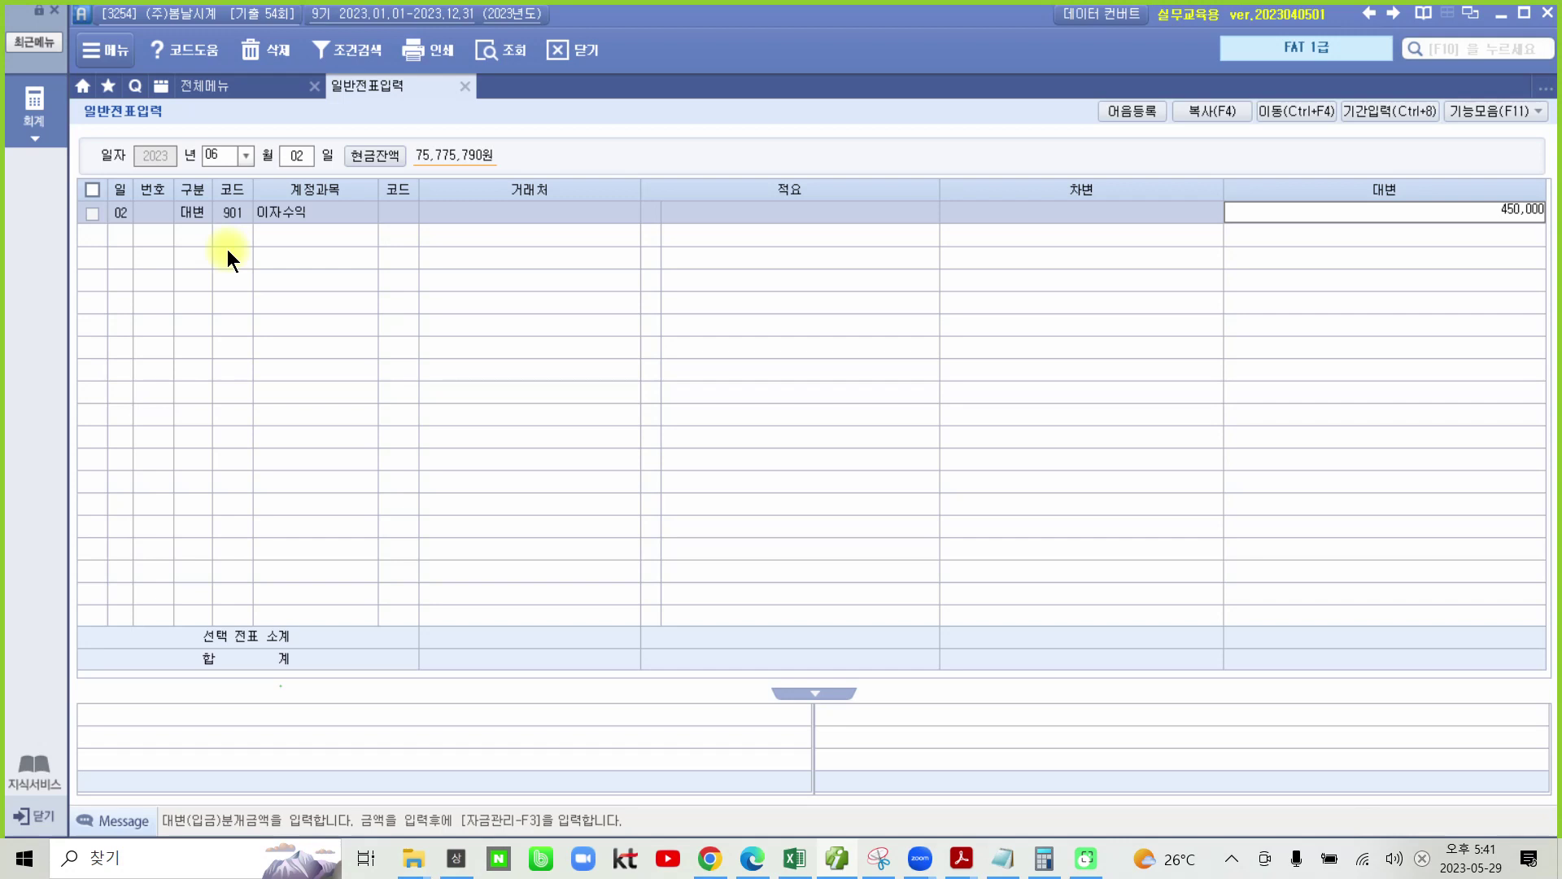
pyautogui.press('Return')
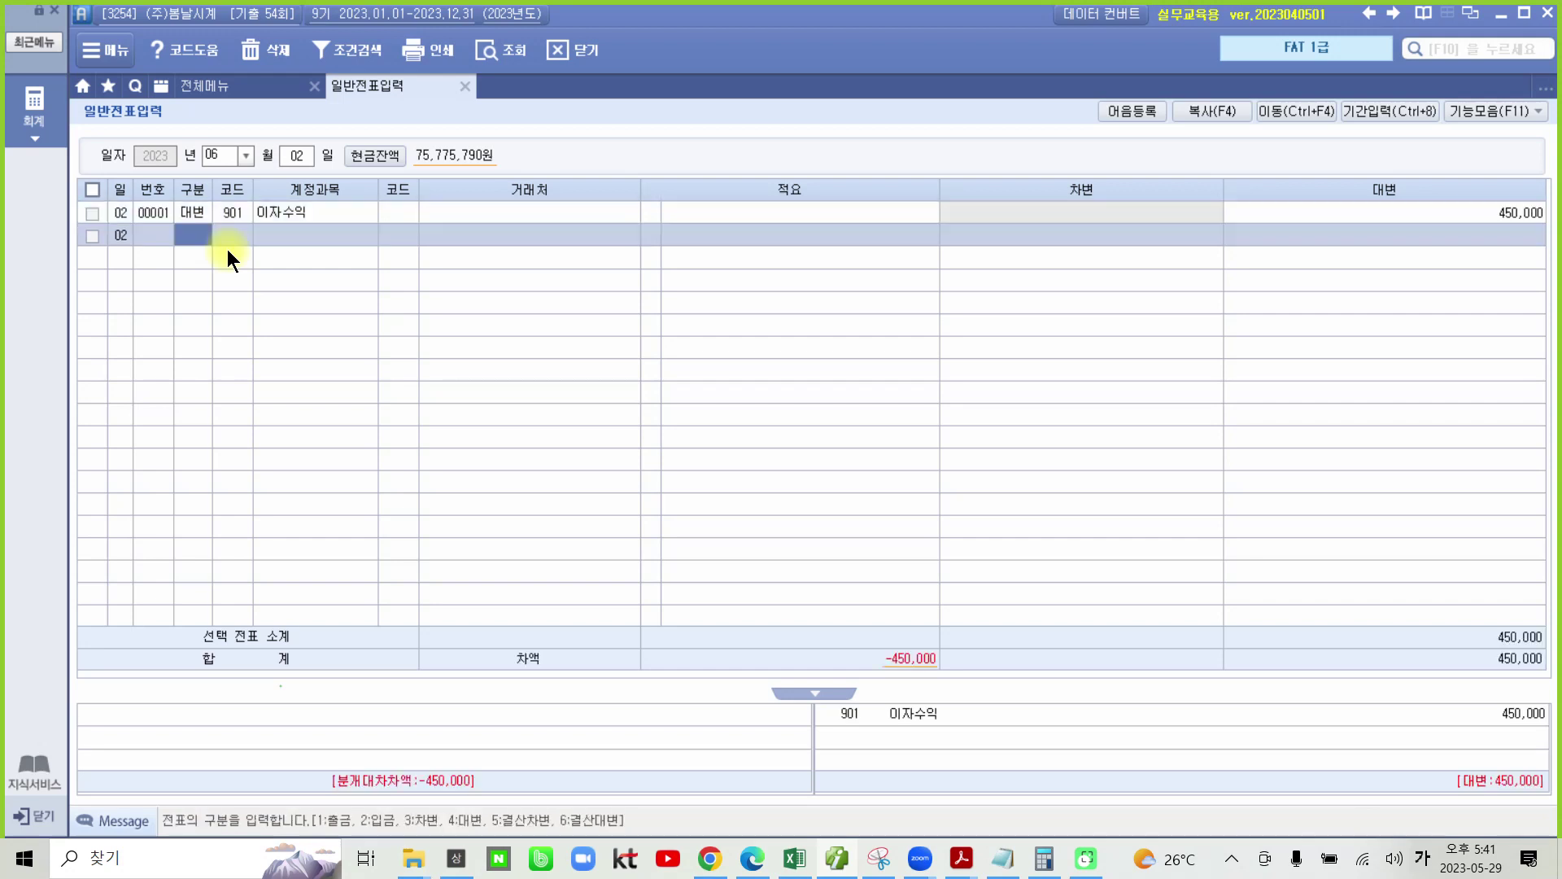
# Add a 차변 line with account 136 선납세금, no 거래처 or 적요, and the amount 69,300
pyautogui.write('3')
pyautogui.press('Return')
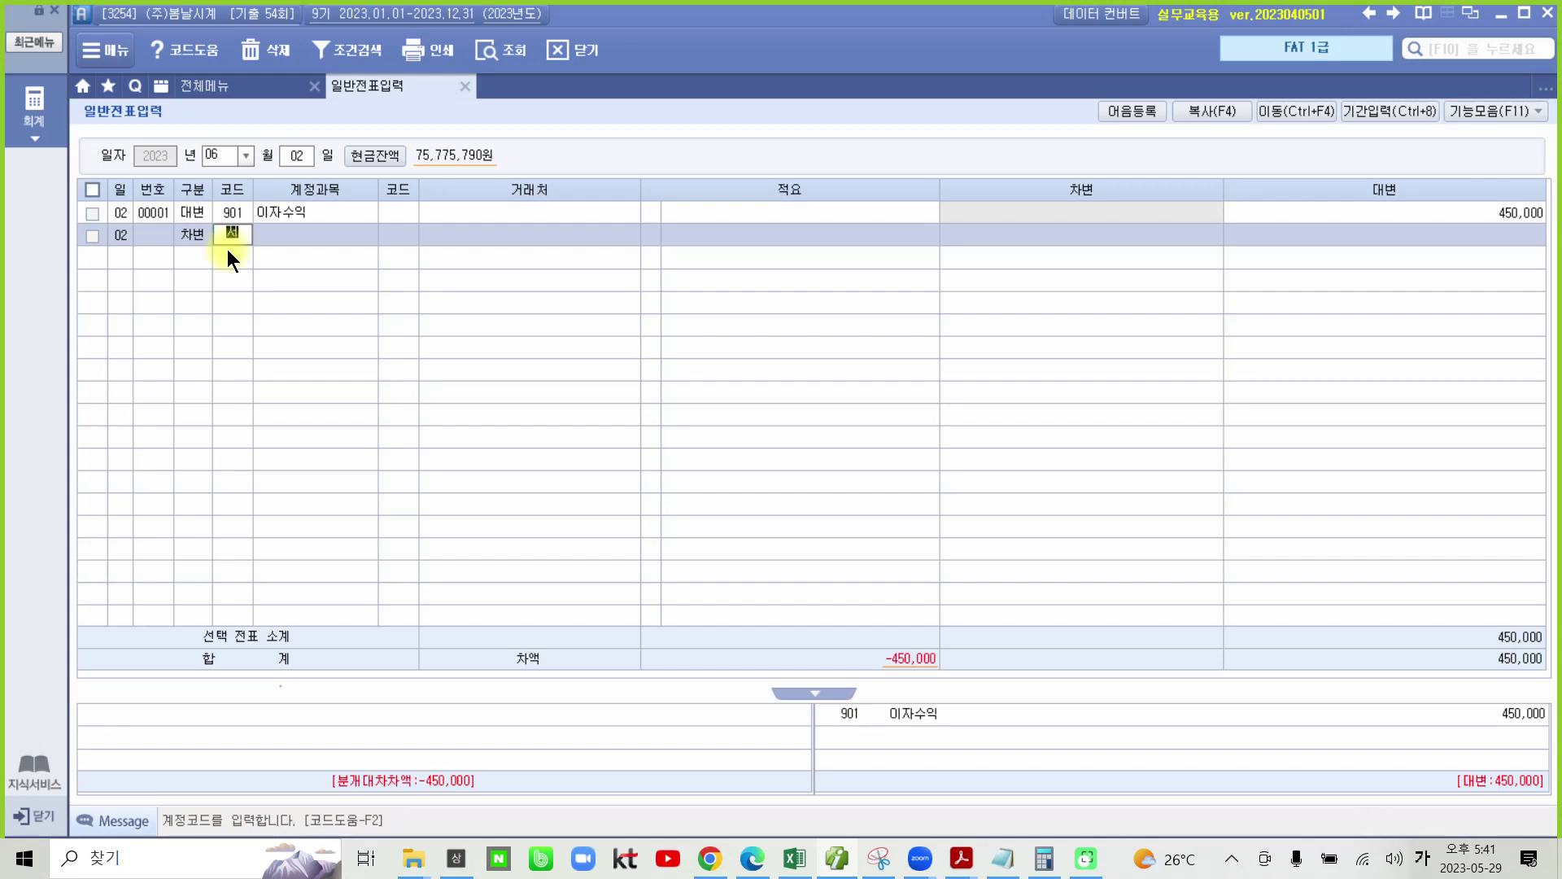
pyautogui.write('136')
pyautogui.press('Return')
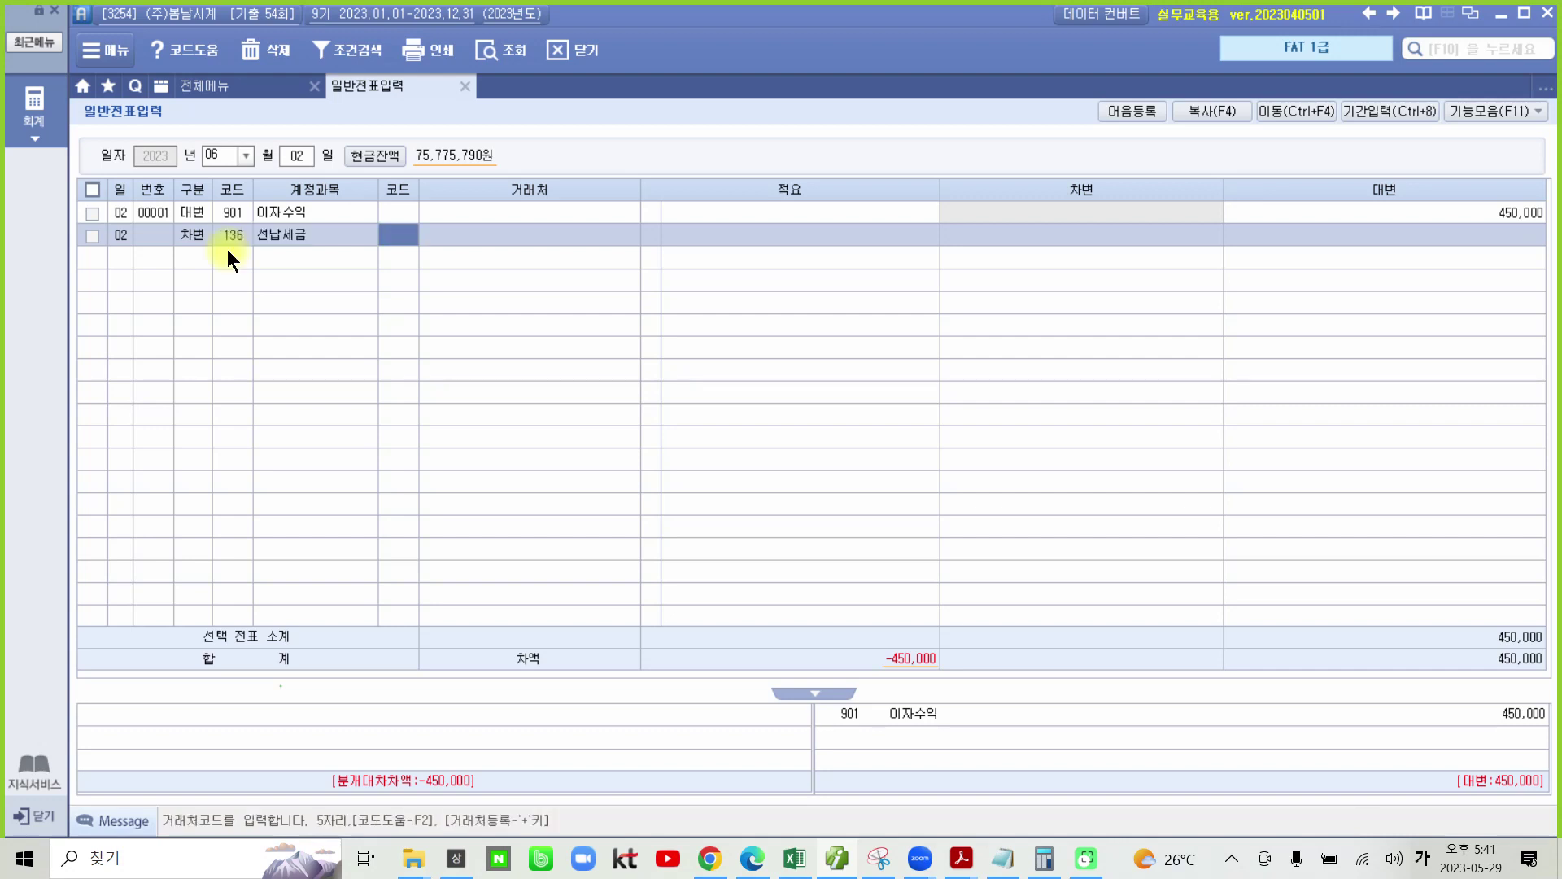
pyautogui.press('Return')
pyautogui.press('Return')
pyautogui.press('Return')
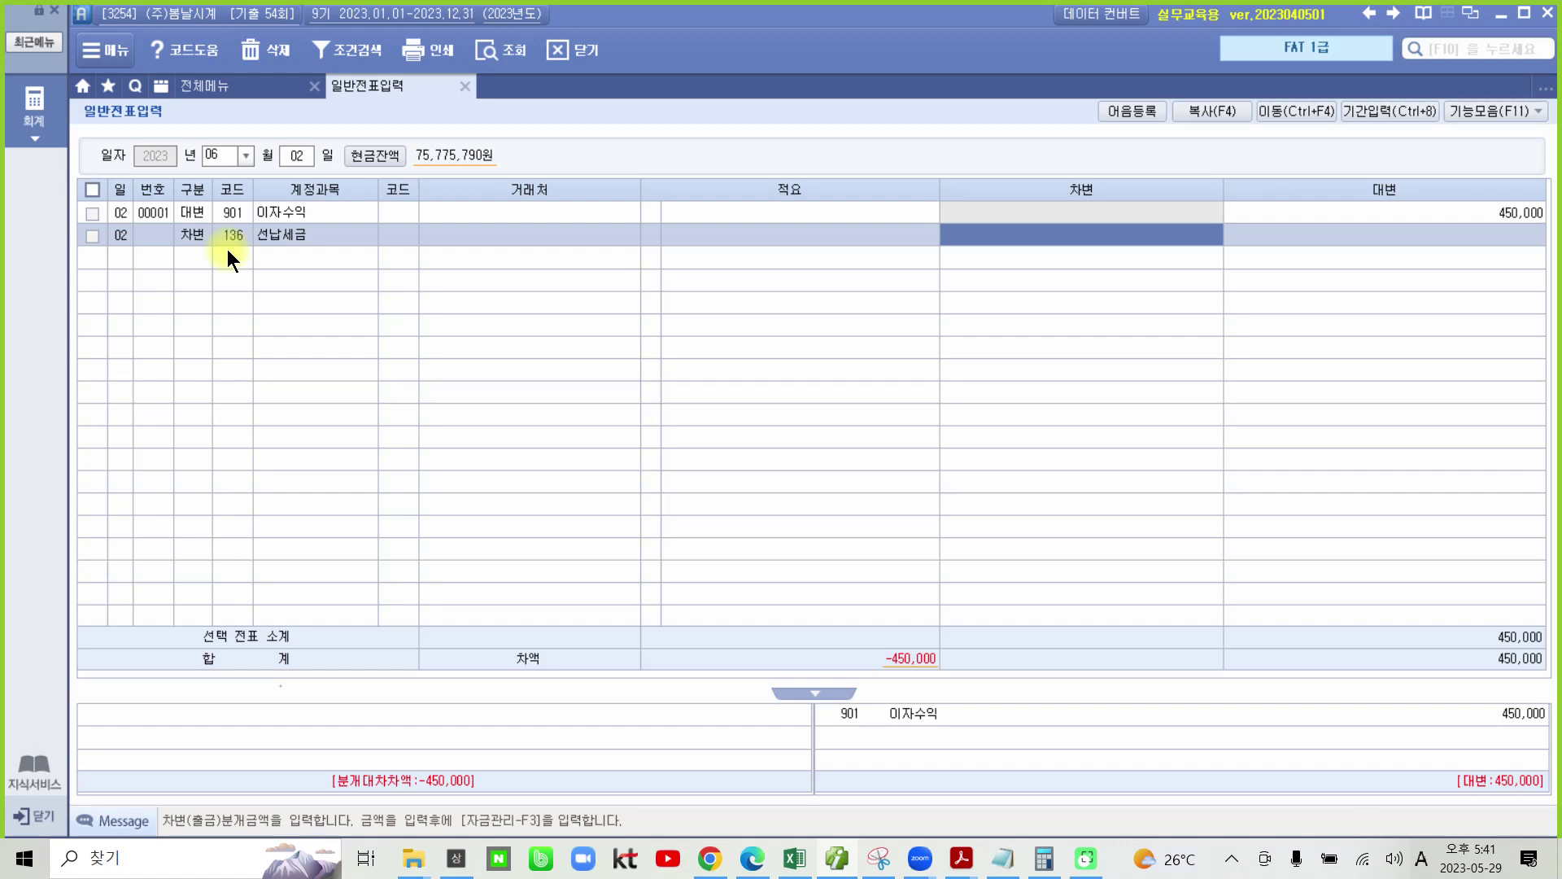
pyautogui.write('69300')
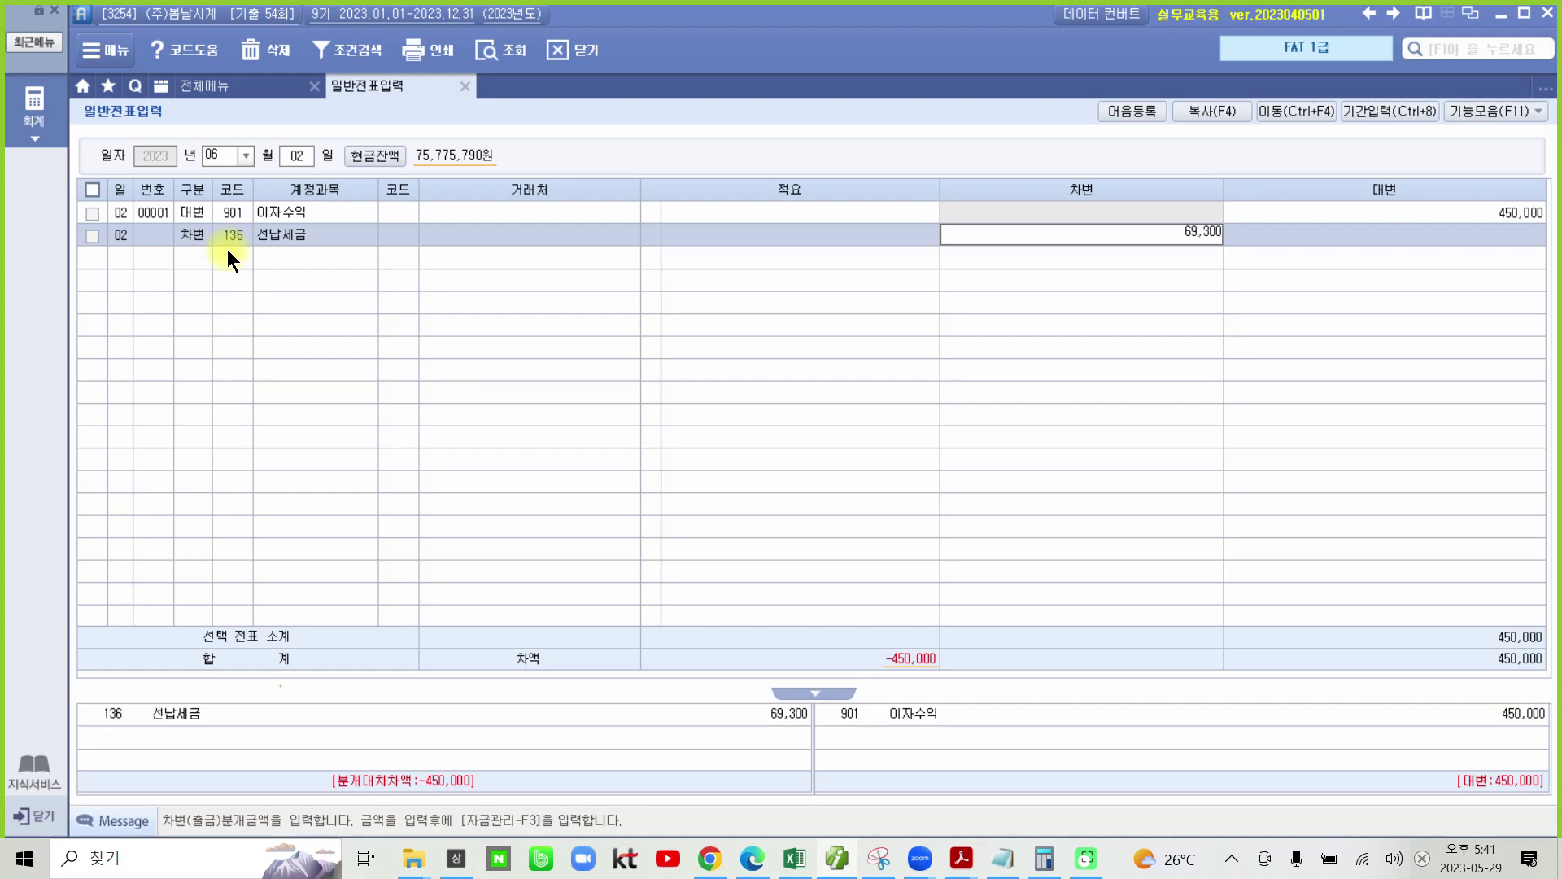
pyautogui.press('Return')
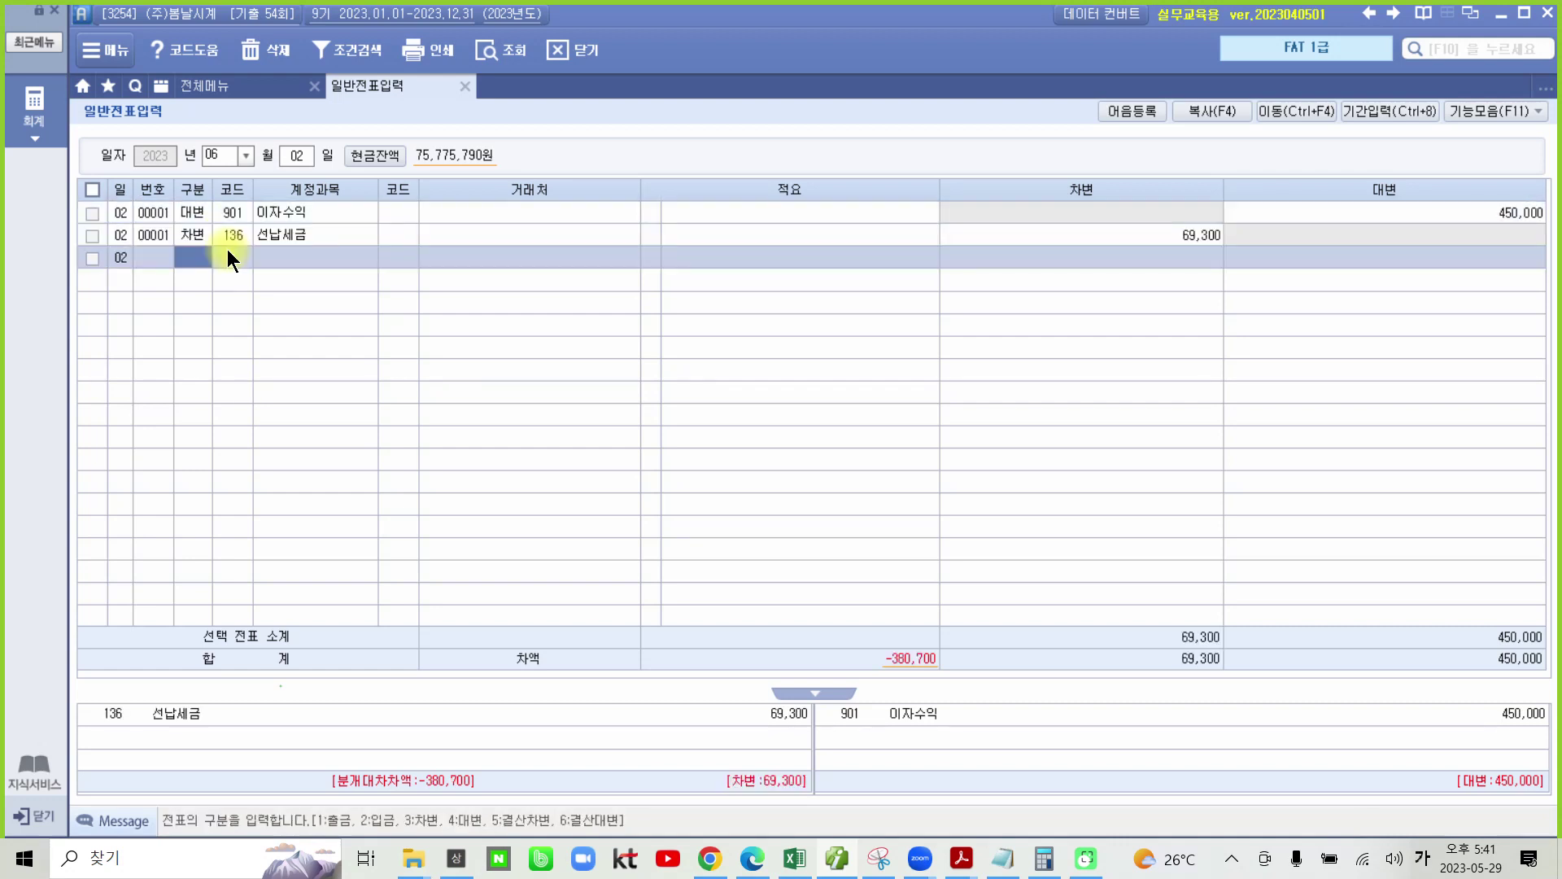
# Add a 차변 line with account 103 보통예금, 거래처 98002 기업은행(보통), circle the 차액, and enter the amount 380,700
pyautogui.write('3103')
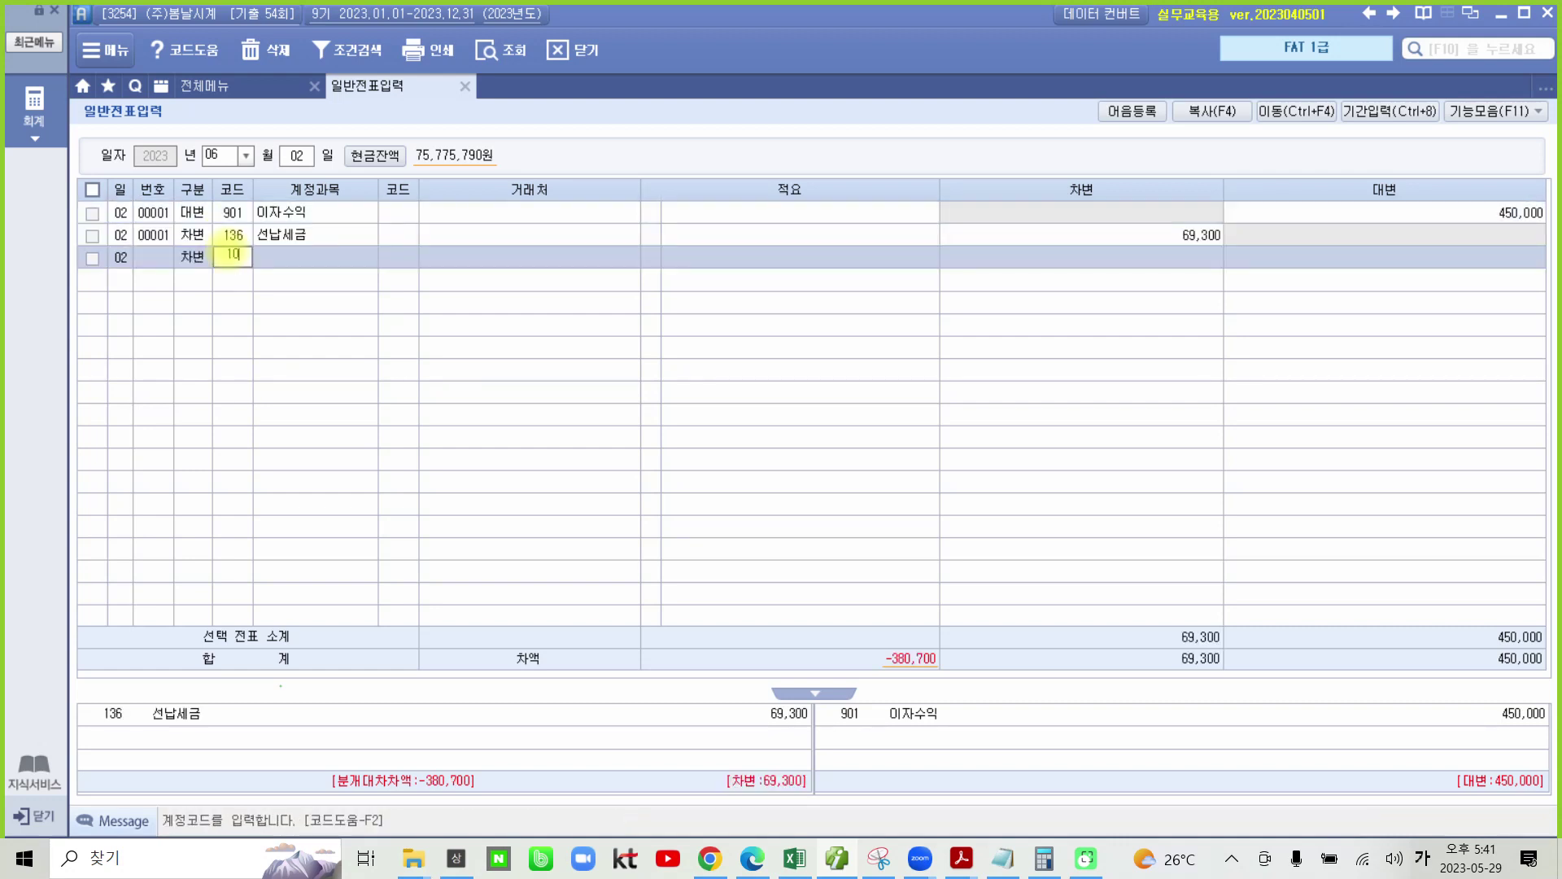
pyautogui.press('Return')
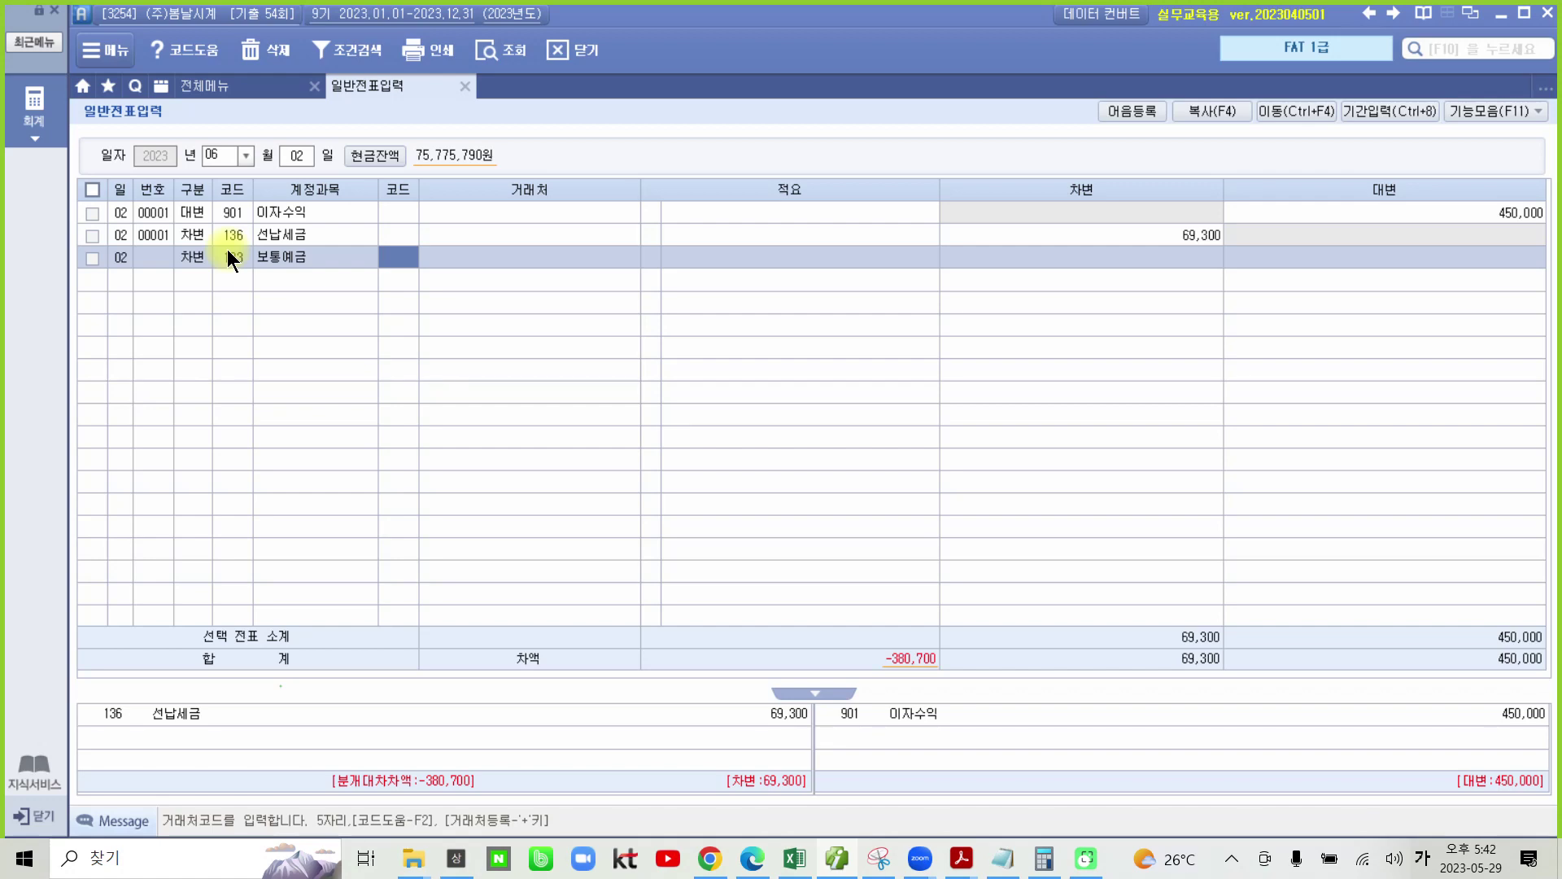
pyautogui.write('98002')
pyautogui.press('Return')
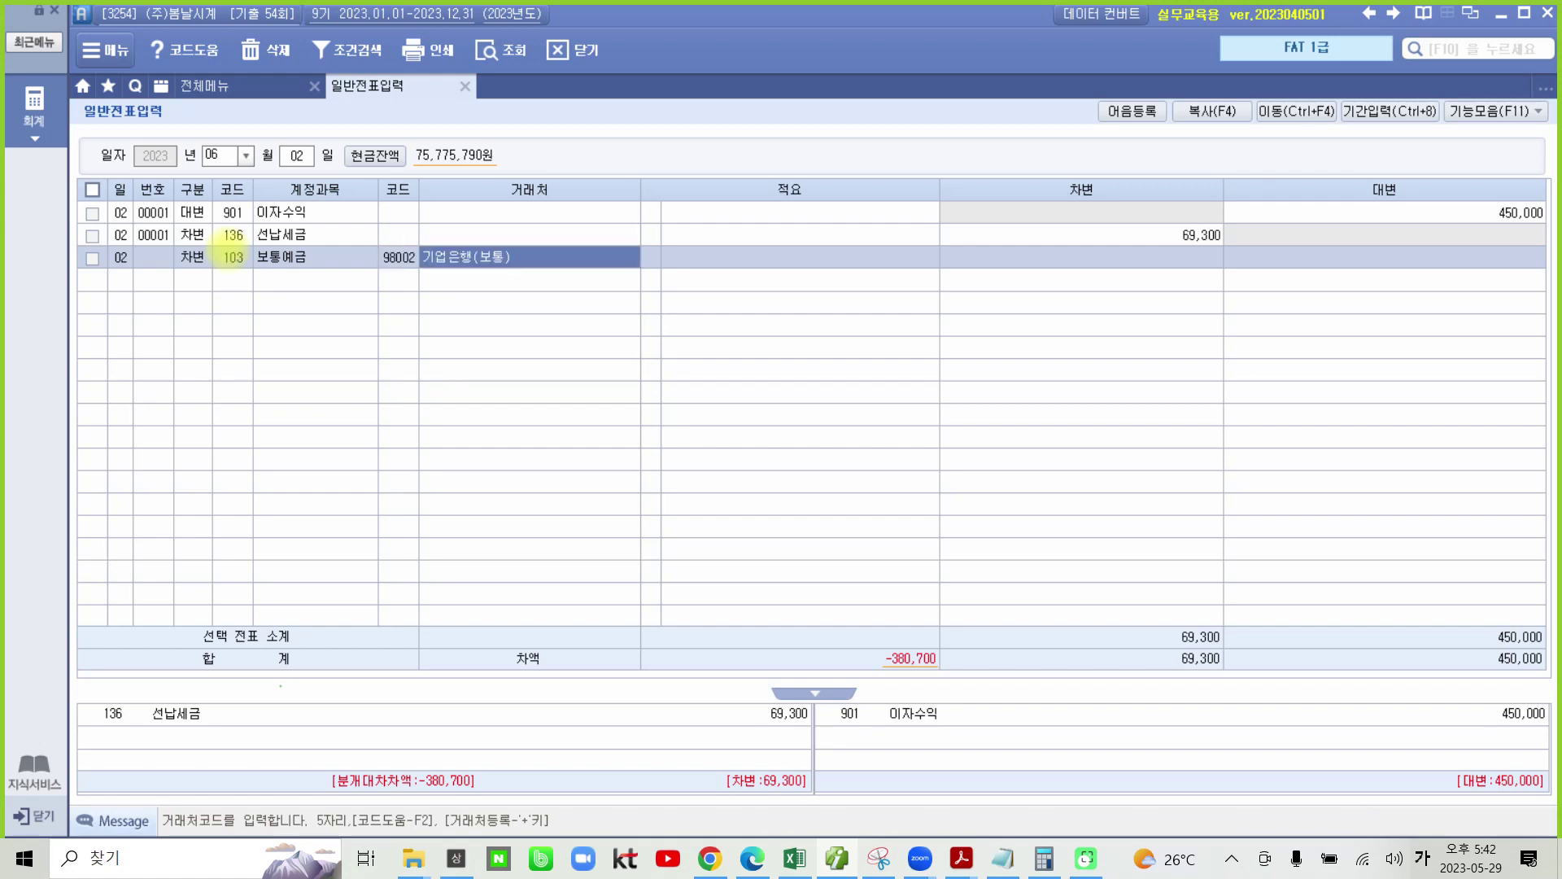
pyautogui.press('Return')
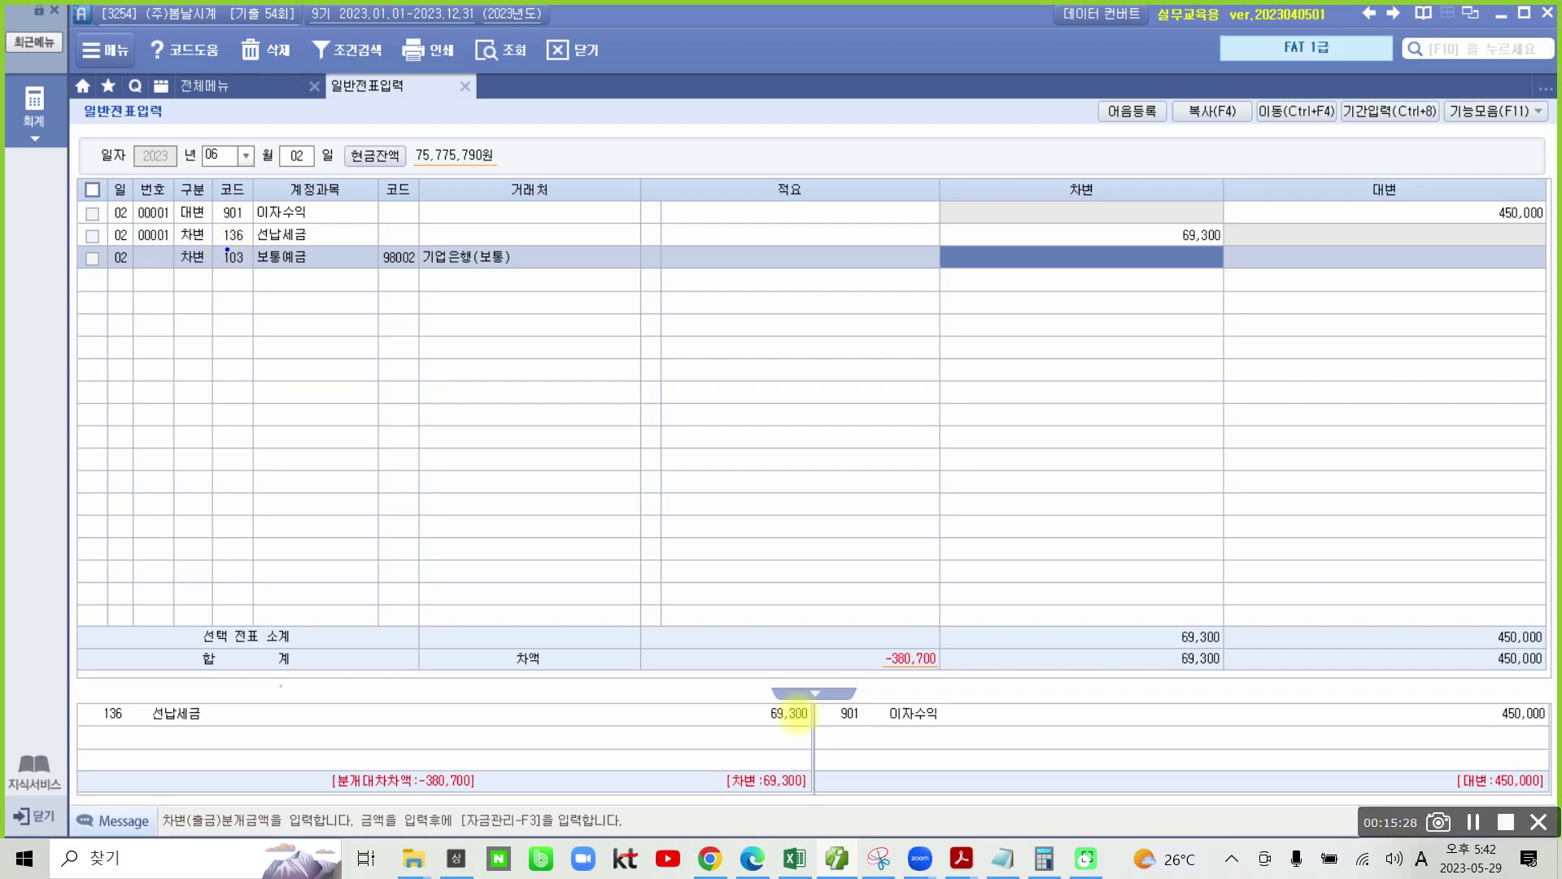
pyautogui.moveTo(795, 712)
pyautogui.mouseDown()
pyautogui.moveTo(1032, 632)
pyautogui.moveTo(852, 738)
pyautogui.mouseUp()
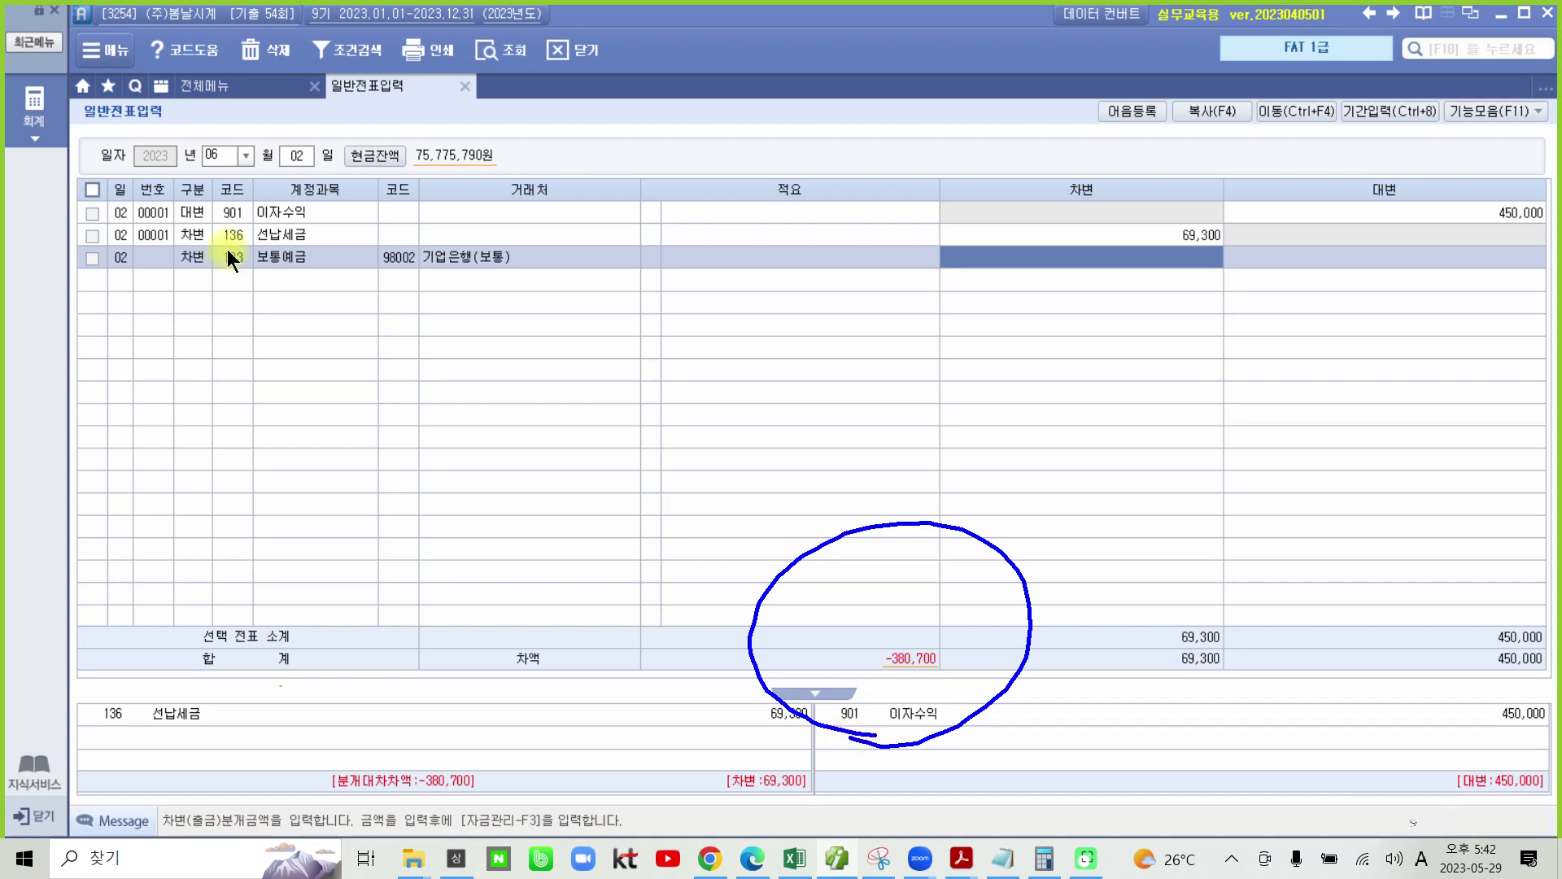
pyautogui.write('380,700')
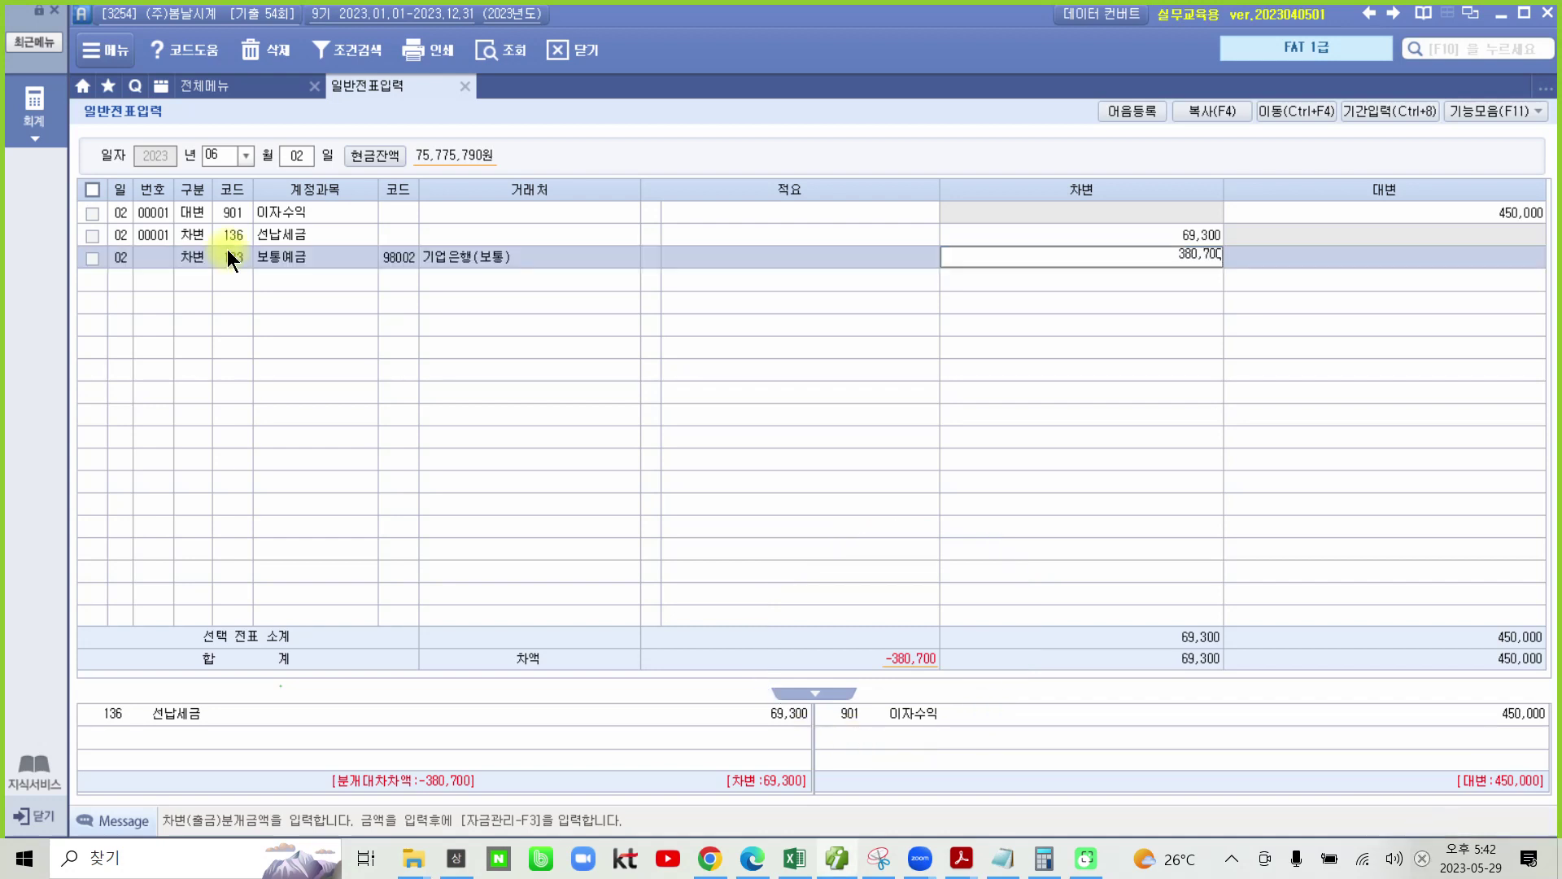
pyautogui.press('Return')
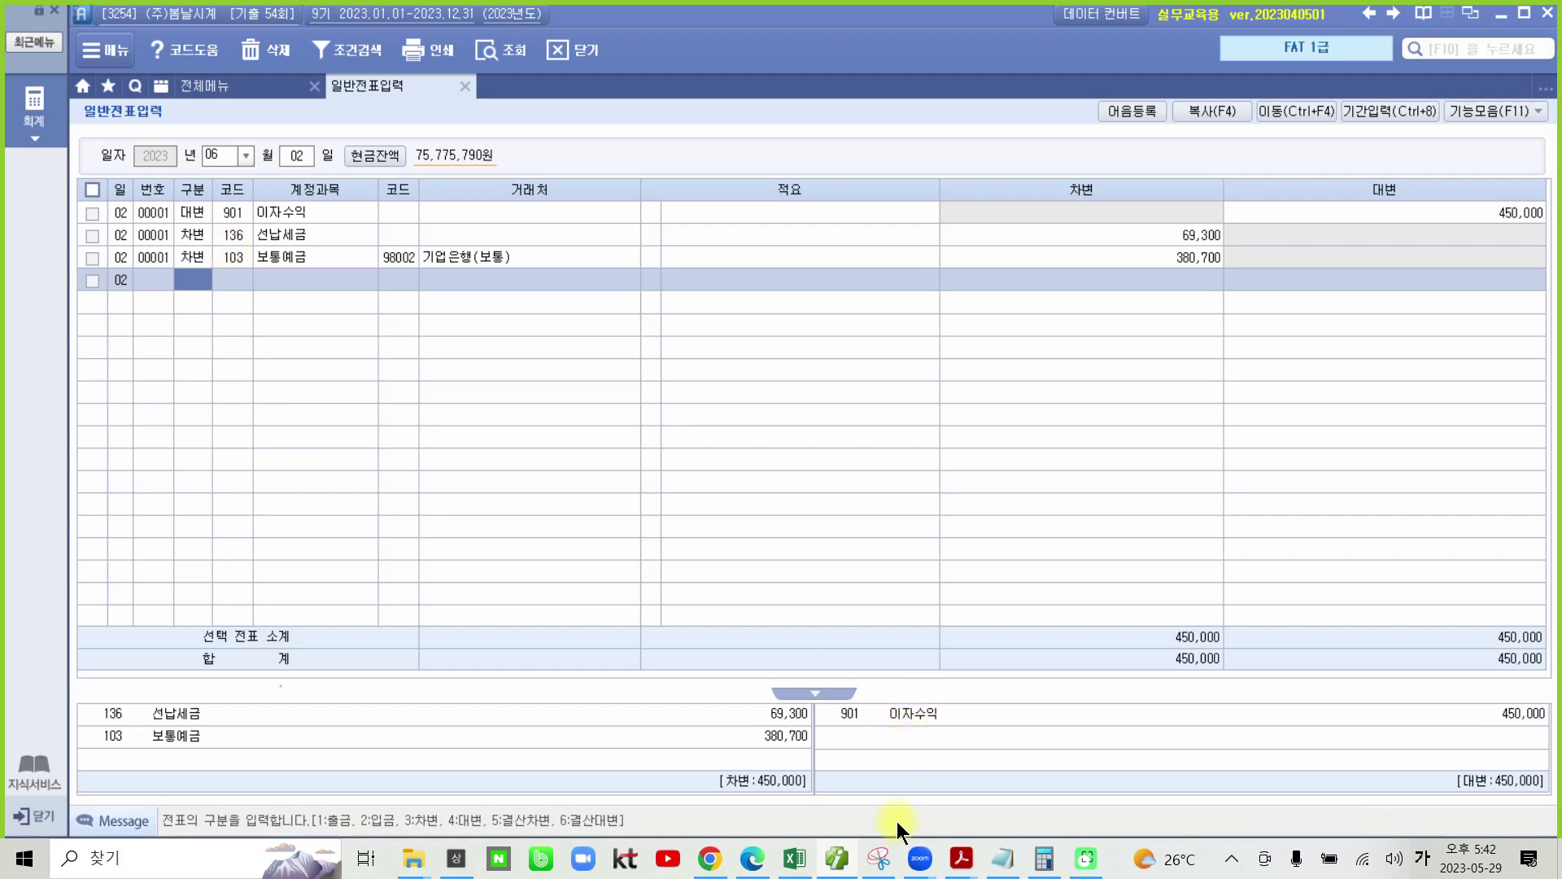
# Switch to the problem PDF in Acrobat Reader and examine problem 4 기타 일반거래, its 산재보험료 receipt and 자료설명
pyautogui.click(961, 858)
pyautogui.click(1076, 779)
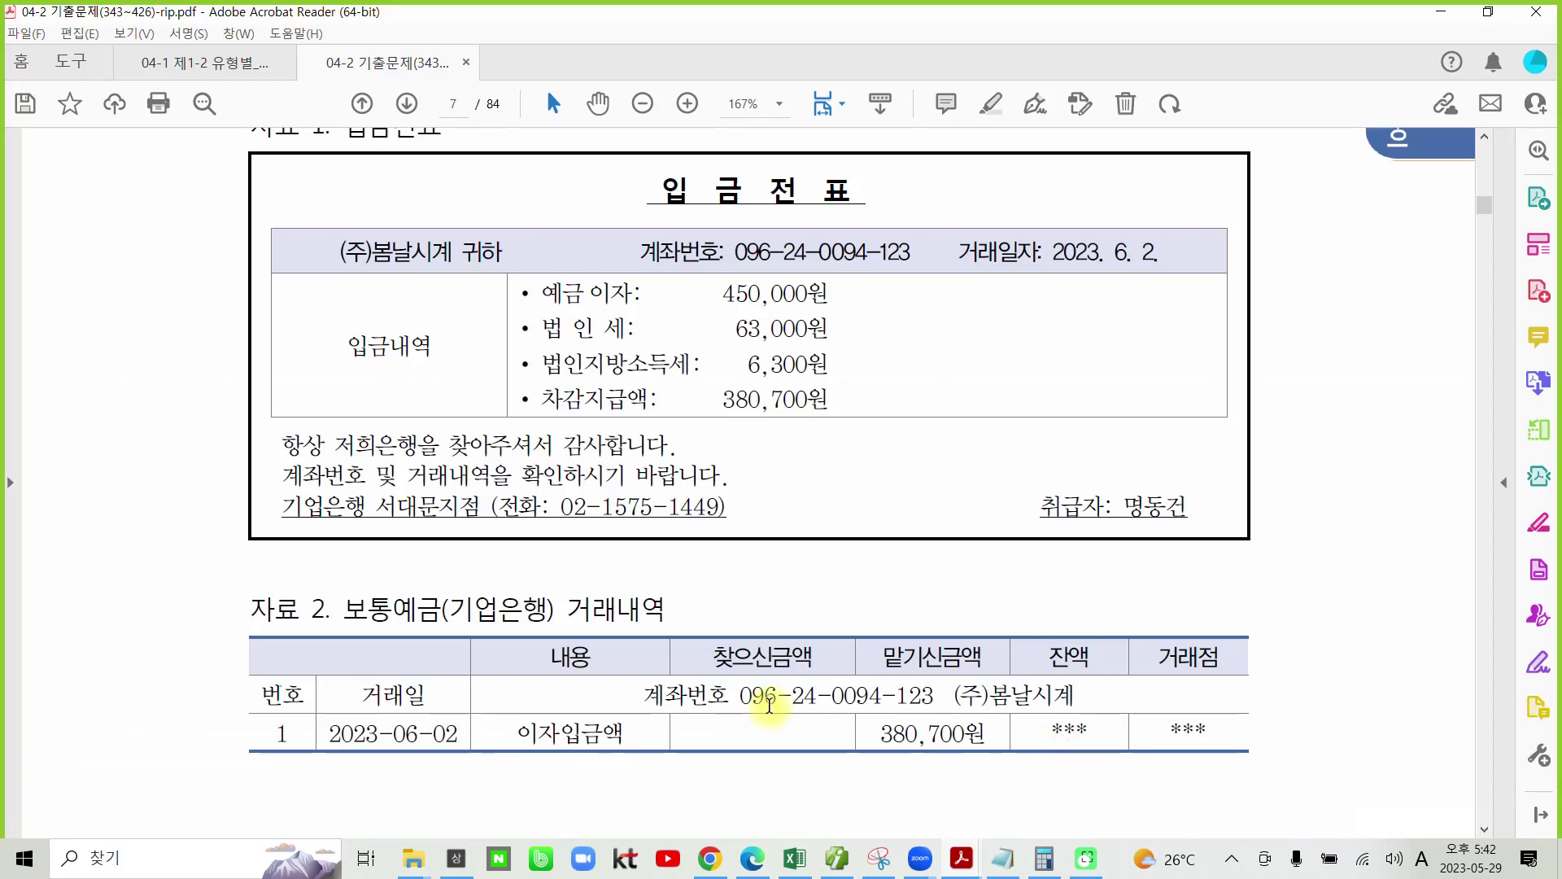
pyautogui.scroll(-3, 770, 705)
pyautogui.scroll(-2, 769, 705)
pyautogui.scroll(-12, 769, 704)
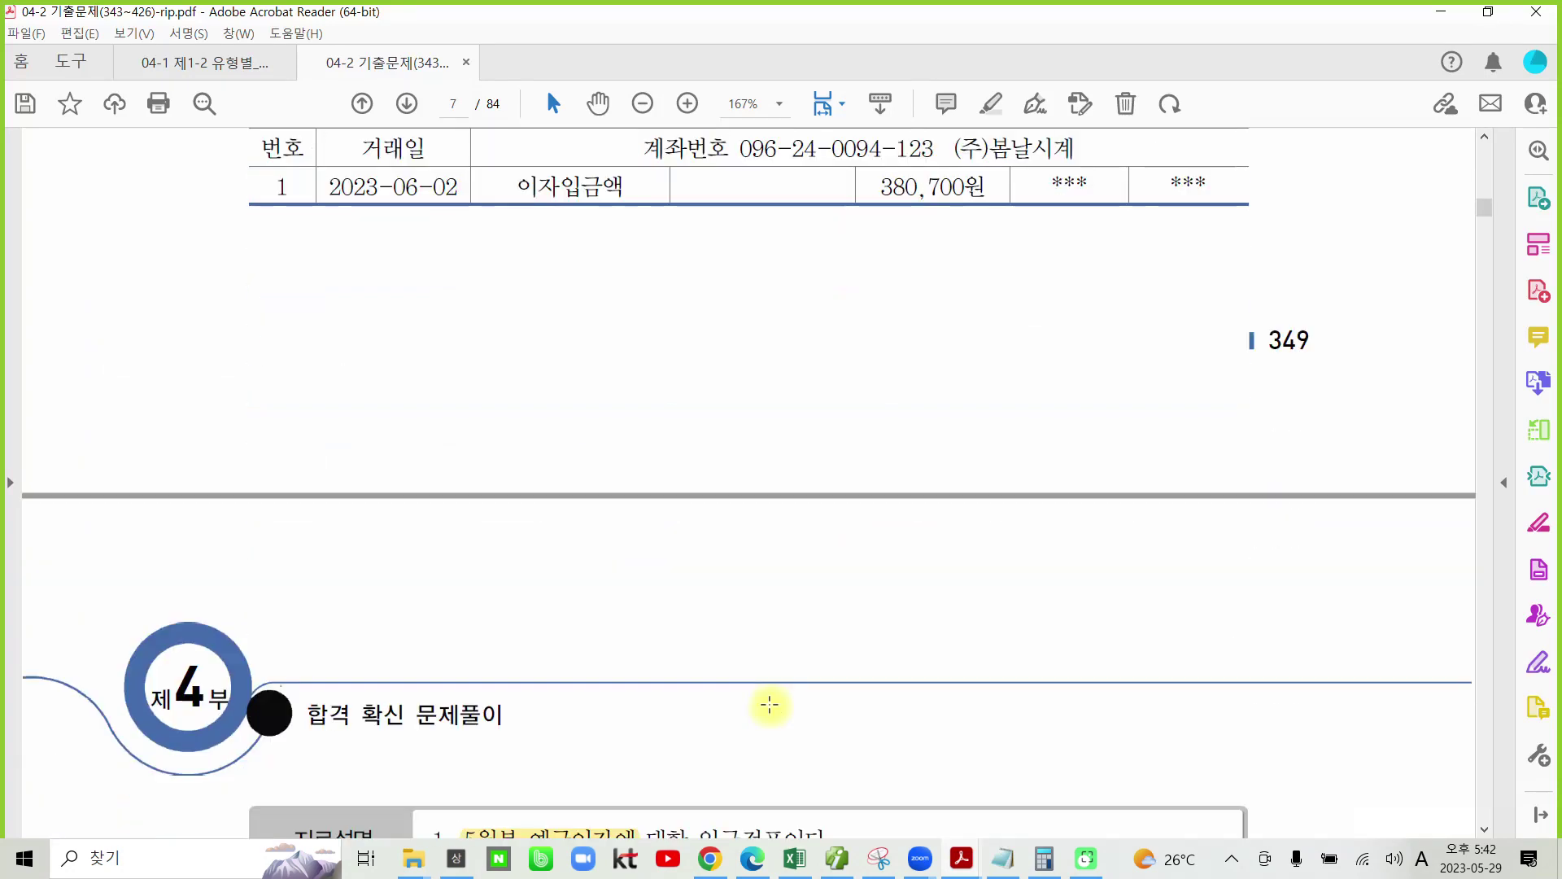
pyautogui.scroll(-2, 767, 708)
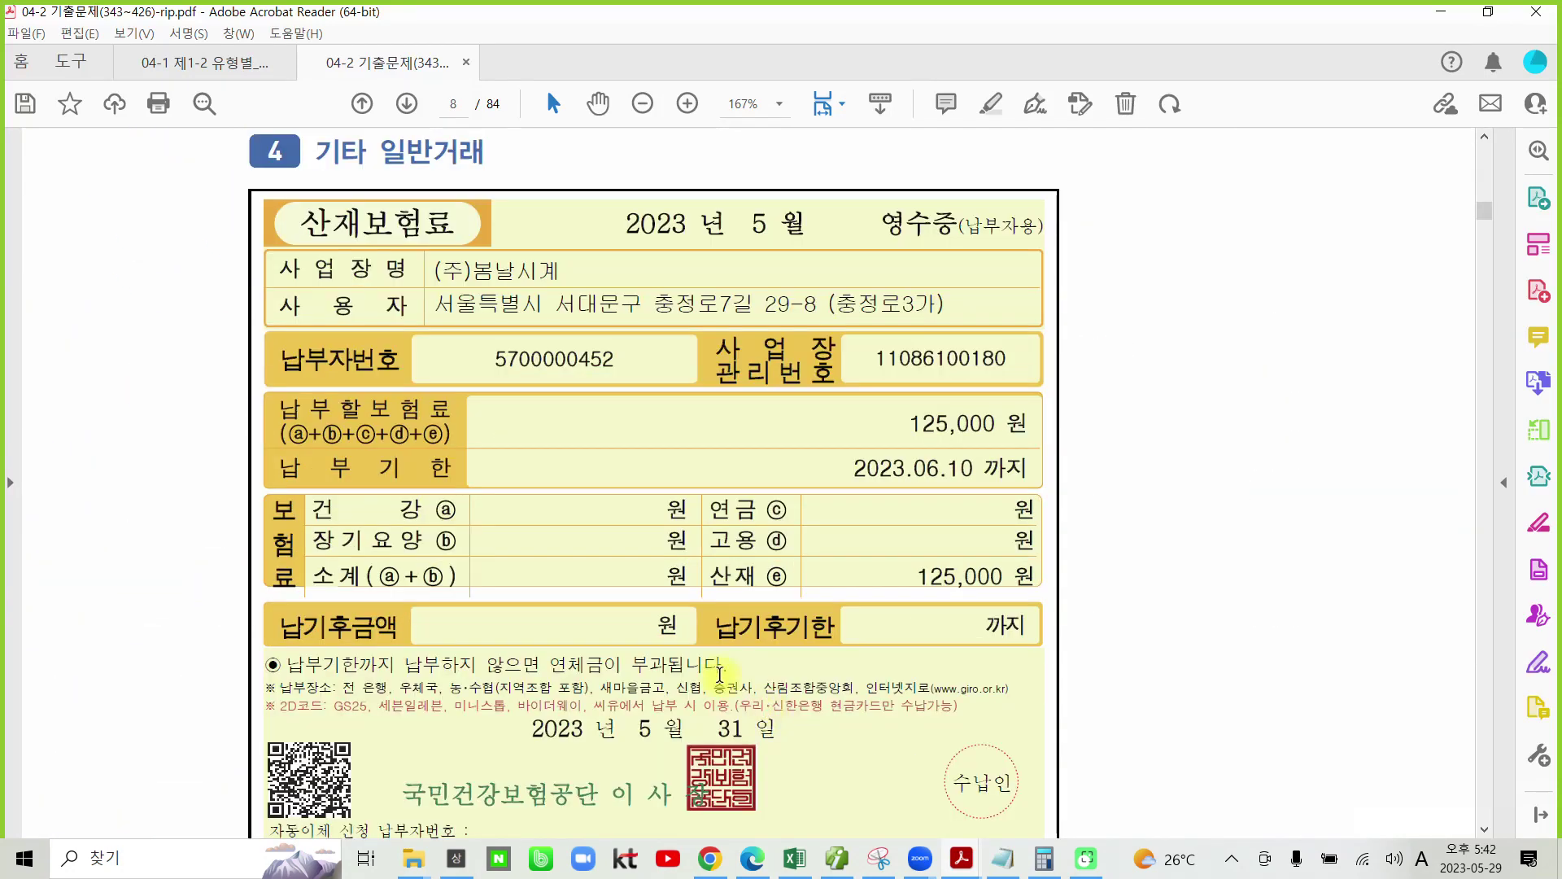
pyautogui.moveTo(340, 153); pyautogui.dragTo(436, 154)
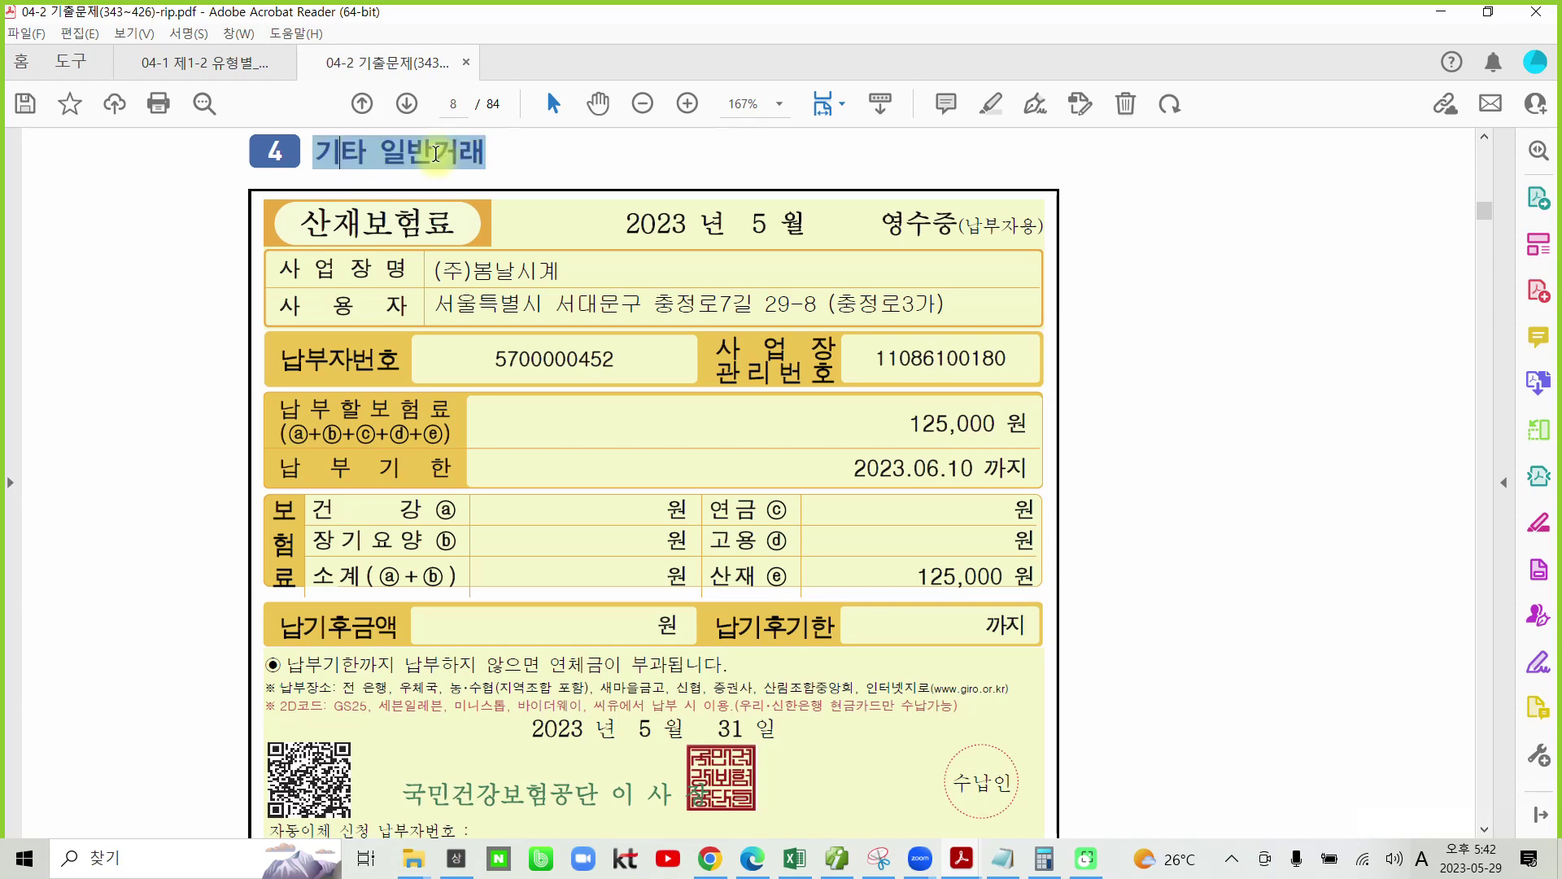
pyautogui.click(1251, 463)
pyautogui.scroll(-2, 842, 586)
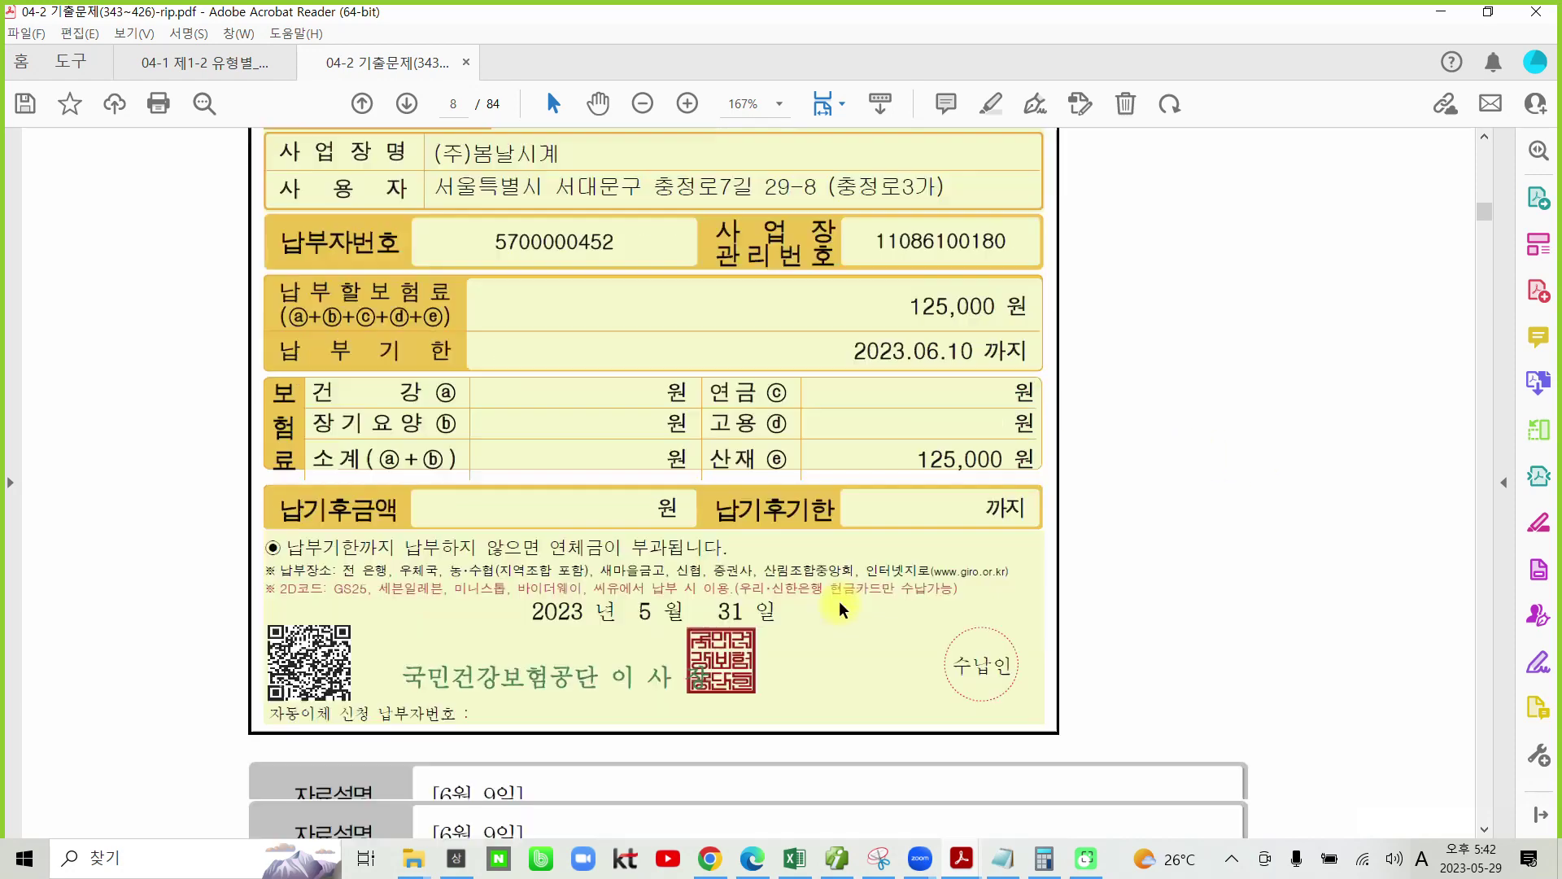
pyautogui.scroll(-5, 840, 607)
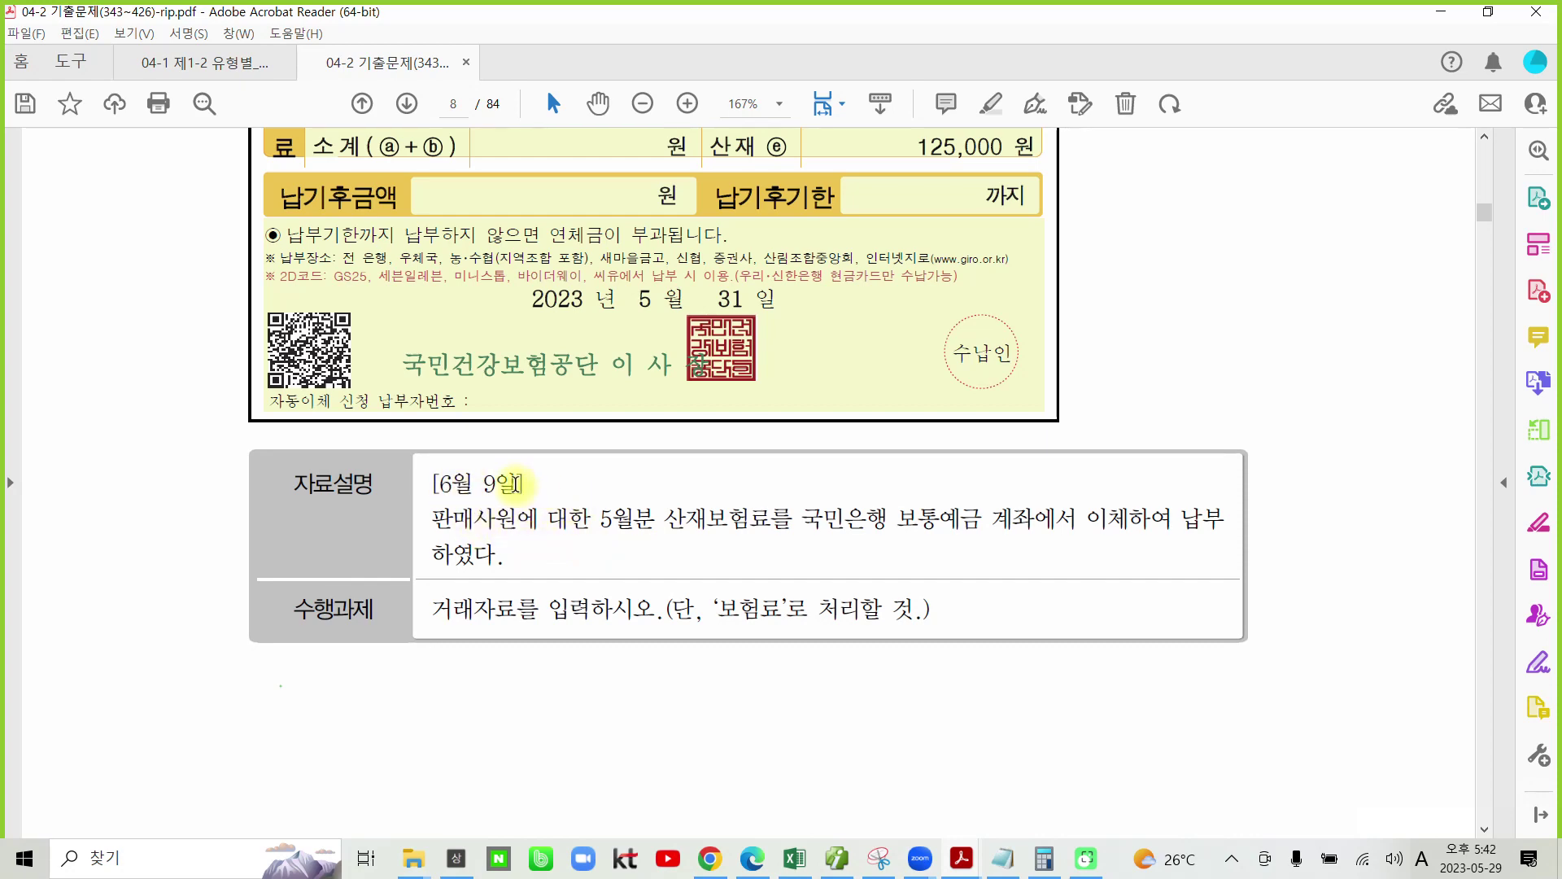
# Highlight [6월 9일], '보험료' and 보통예금 in the 자료설명 and 수행과제 of problem 4
pyautogui.moveTo(525, 486); pyautogui.dragTo(444, 486)
pyautogui.click(464, 405)
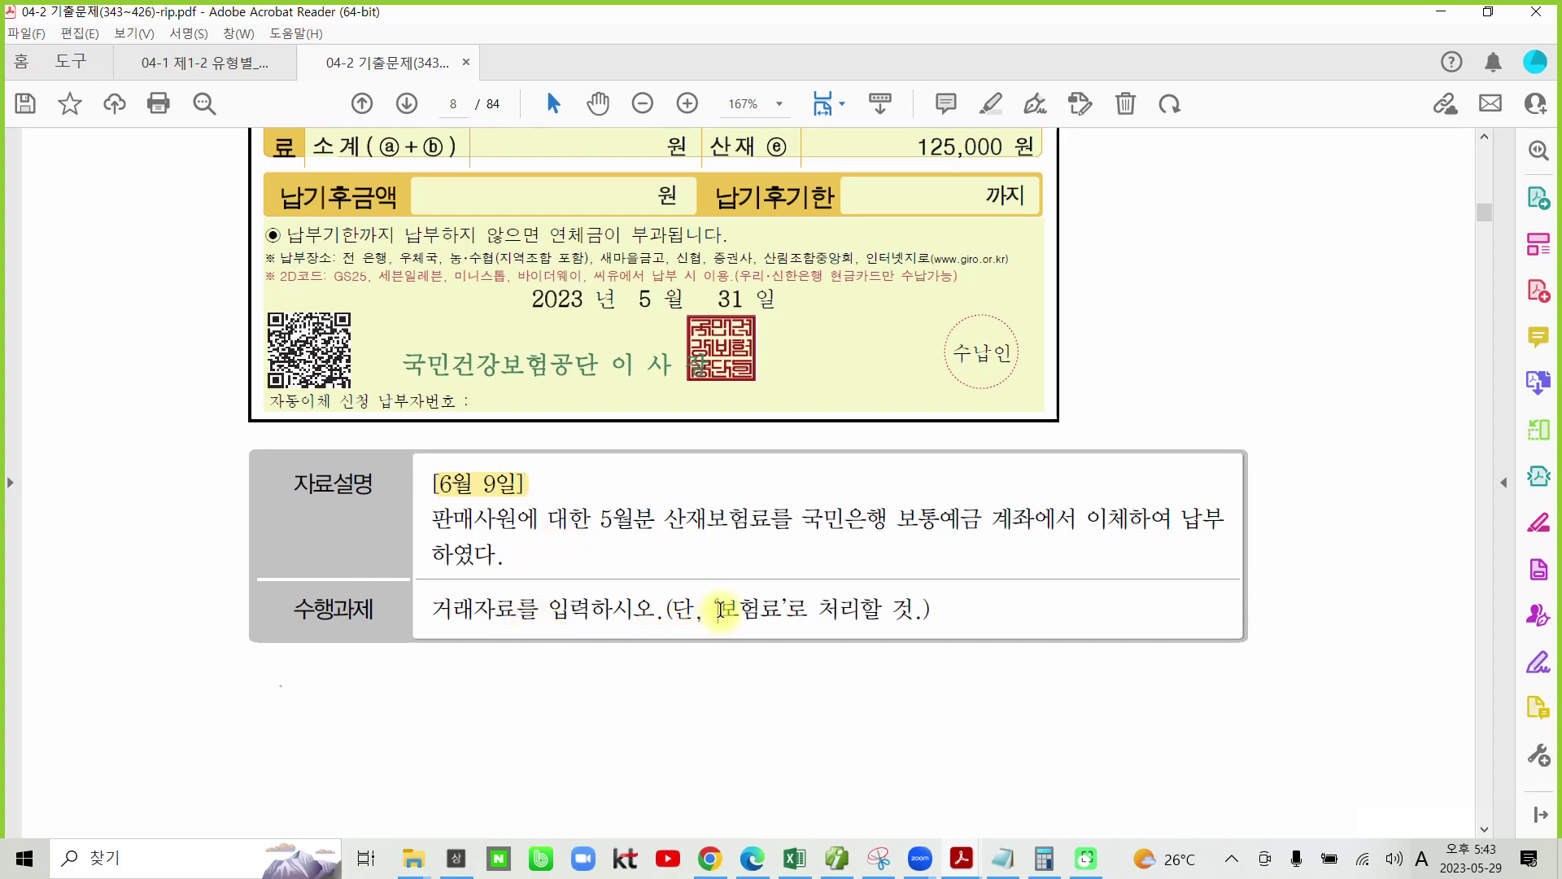
pyautogui.moveTo(720, 608); pyautogui.dragTo(783, 609)
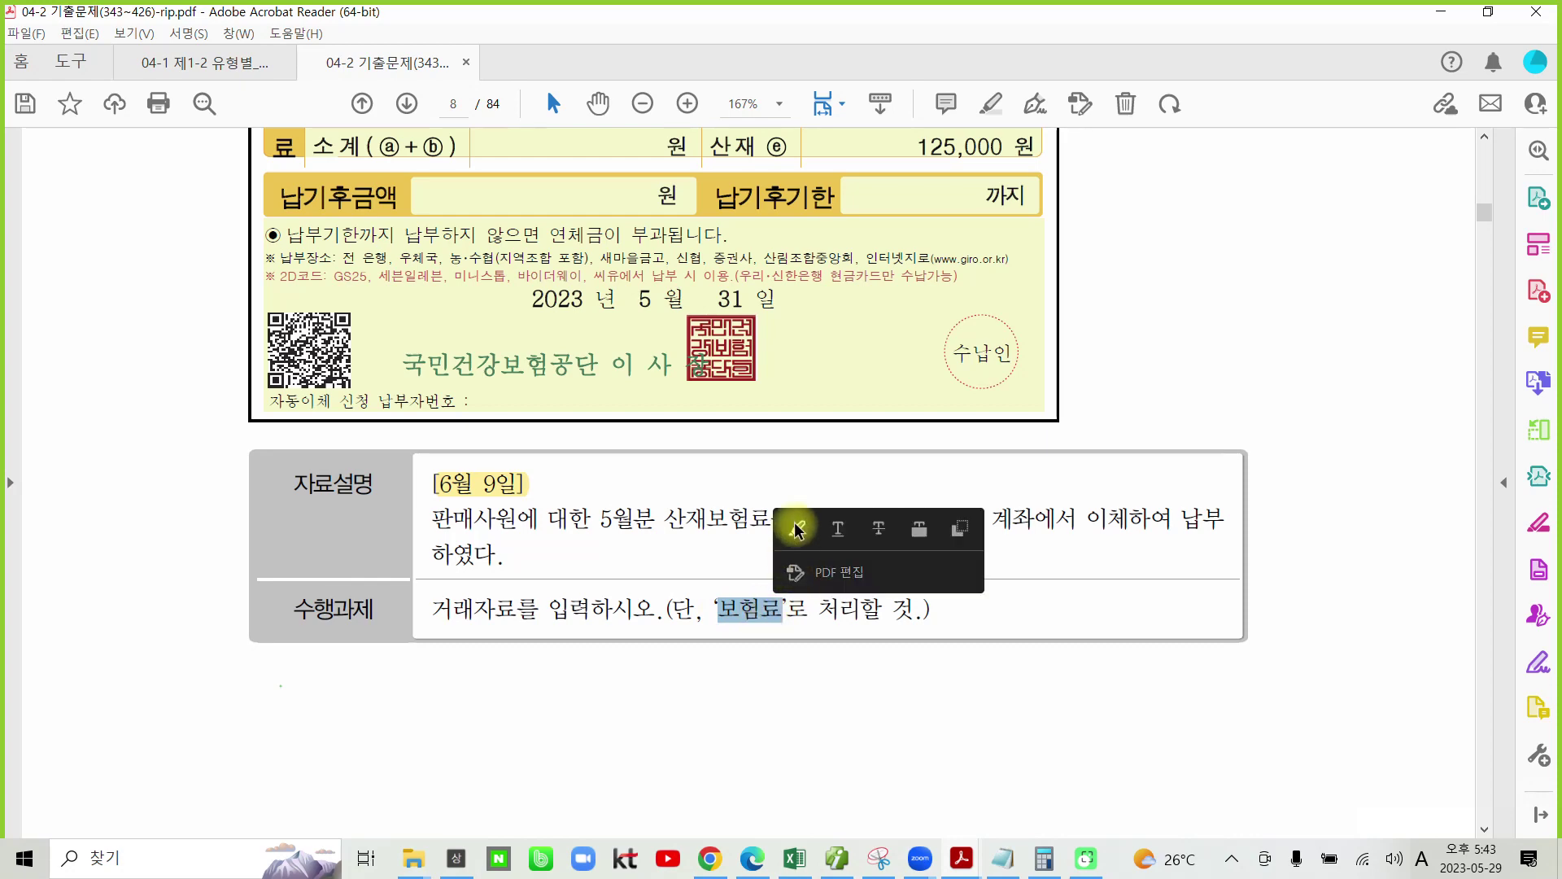
pyautogui.click(798, 533)
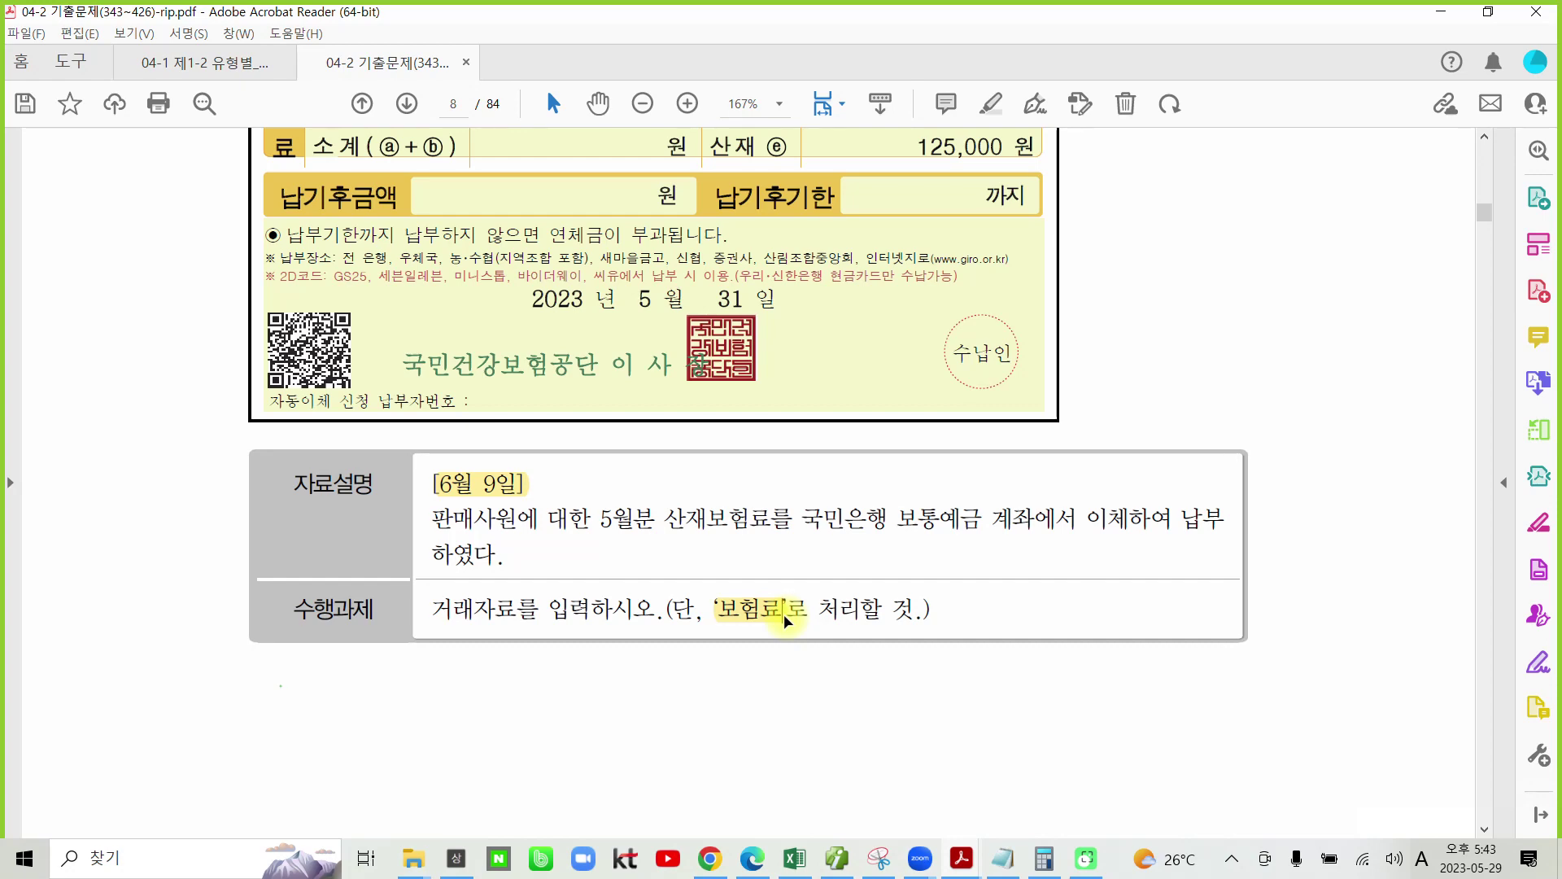
pyautogui.moveTo(887, 520); pyautogui.dragTo(948, 521)
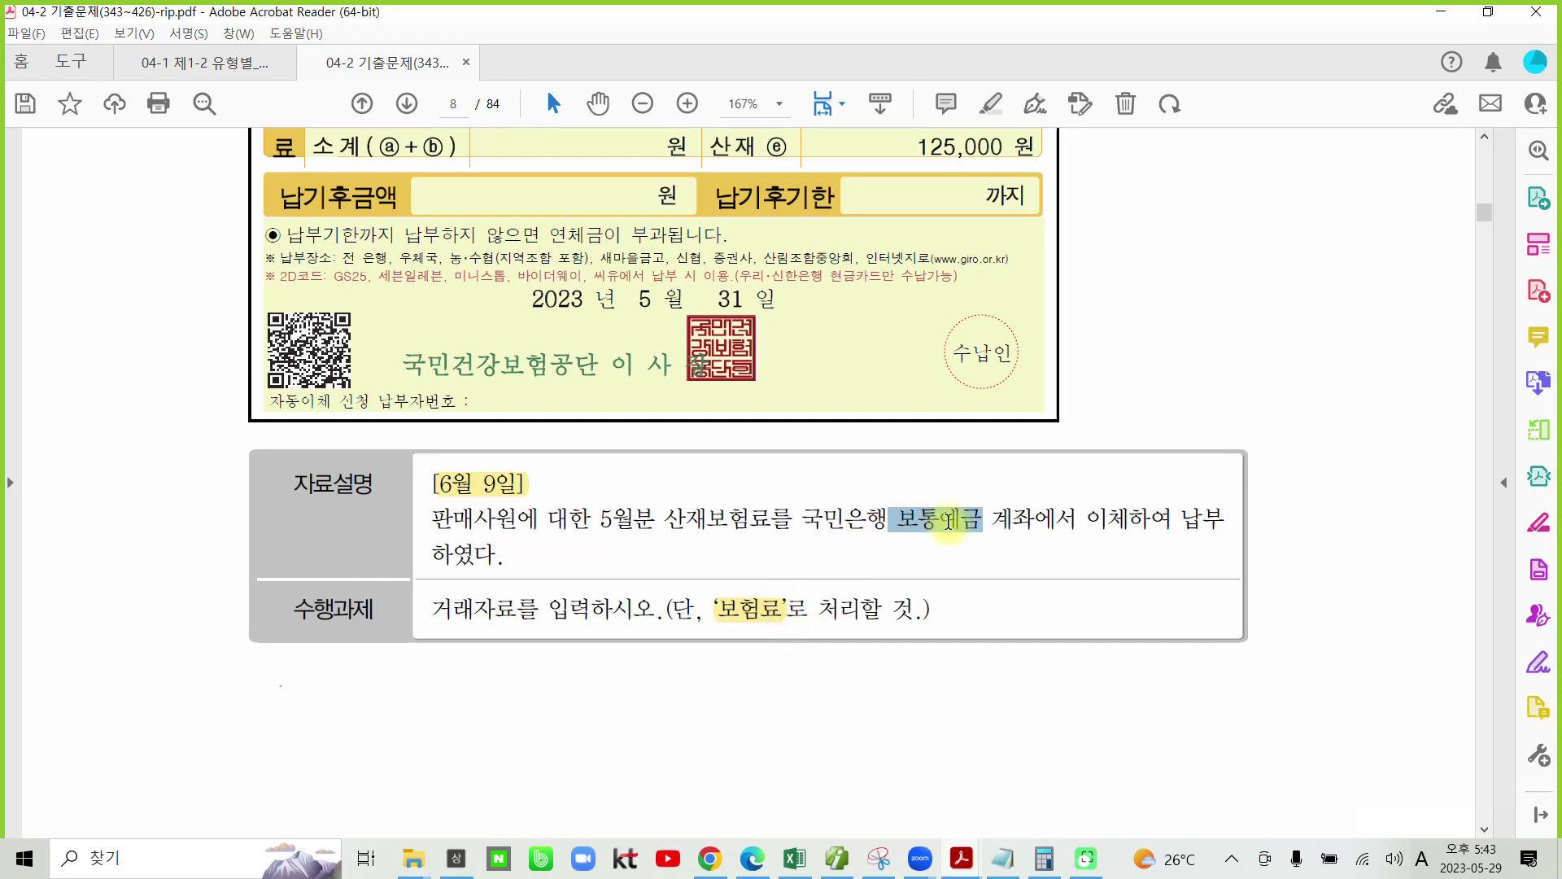
pyautogui.click(973, 436)
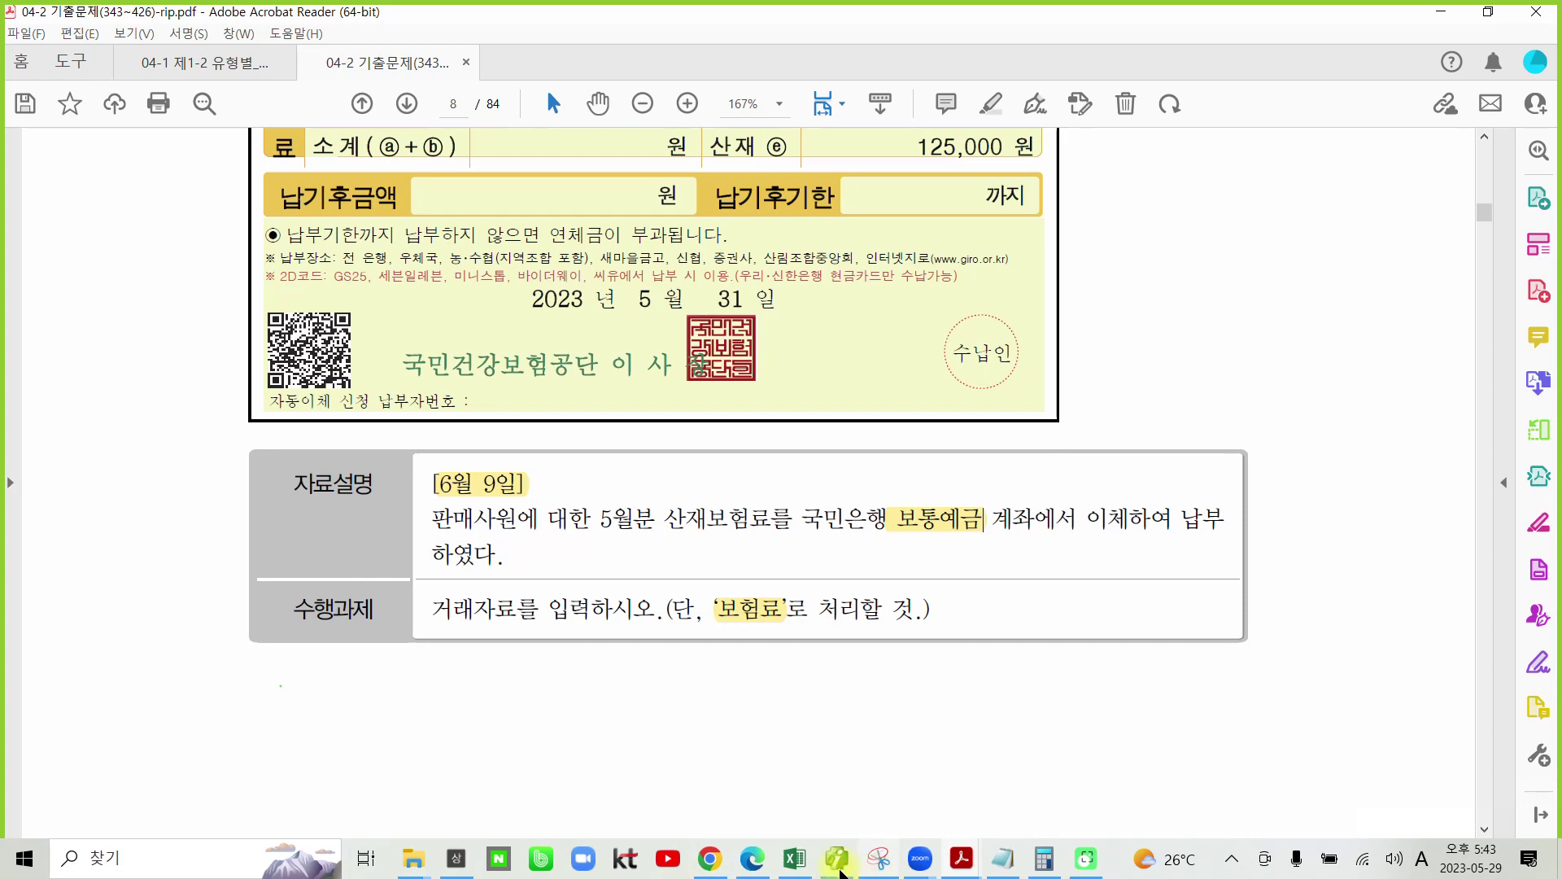
# Switch to 일반전표입력 in the accounting program, set the voucher date to 06월 09일 and start a 차변 line
pyautogui.click(822, 773)
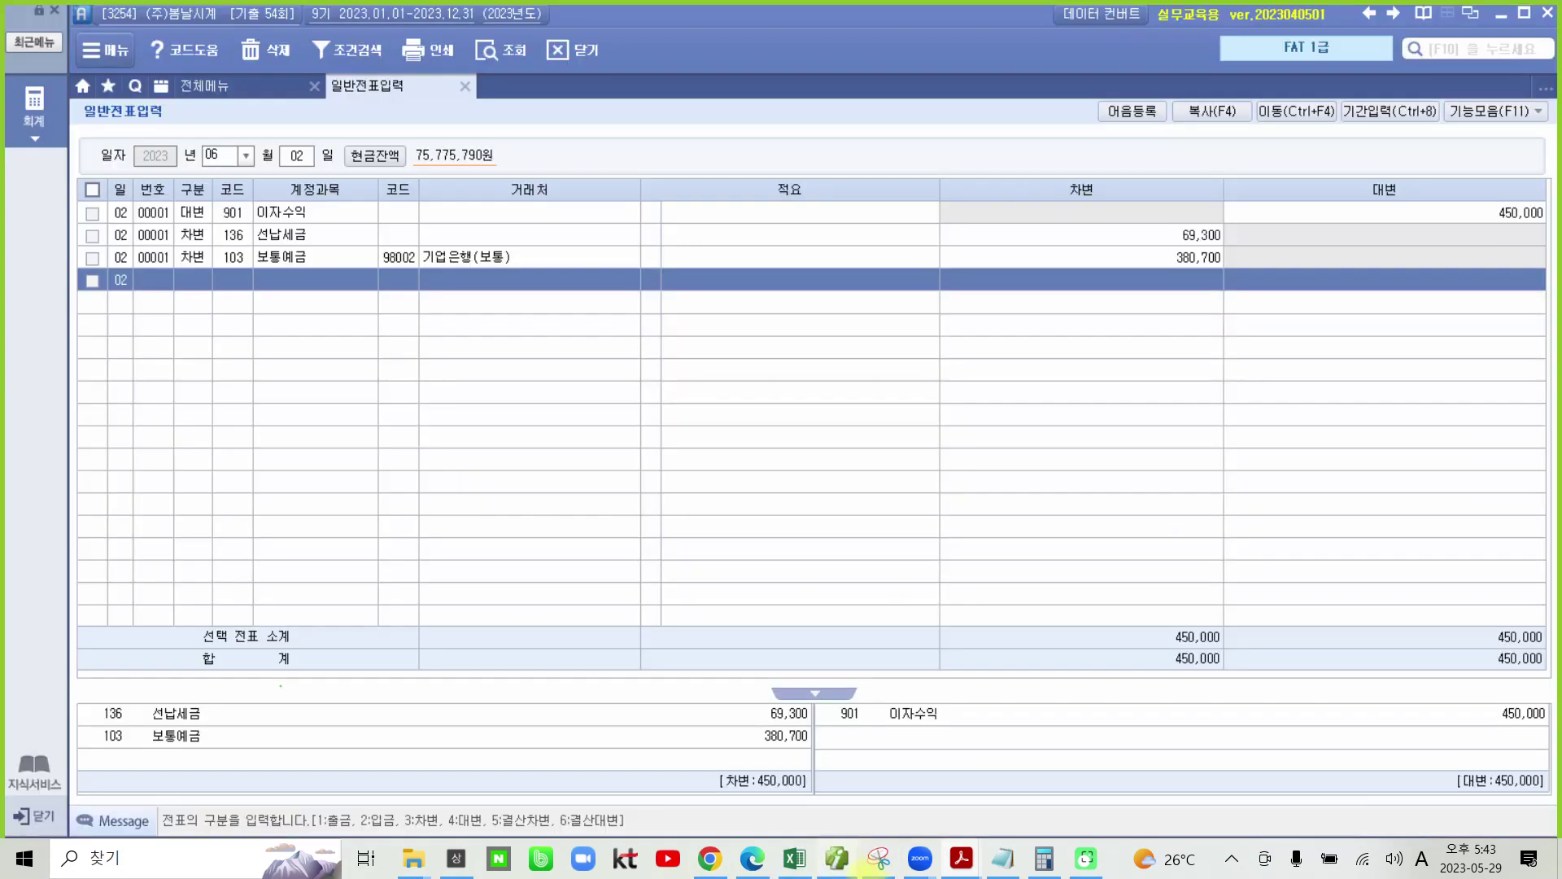
pyautogui.click(304, 159)
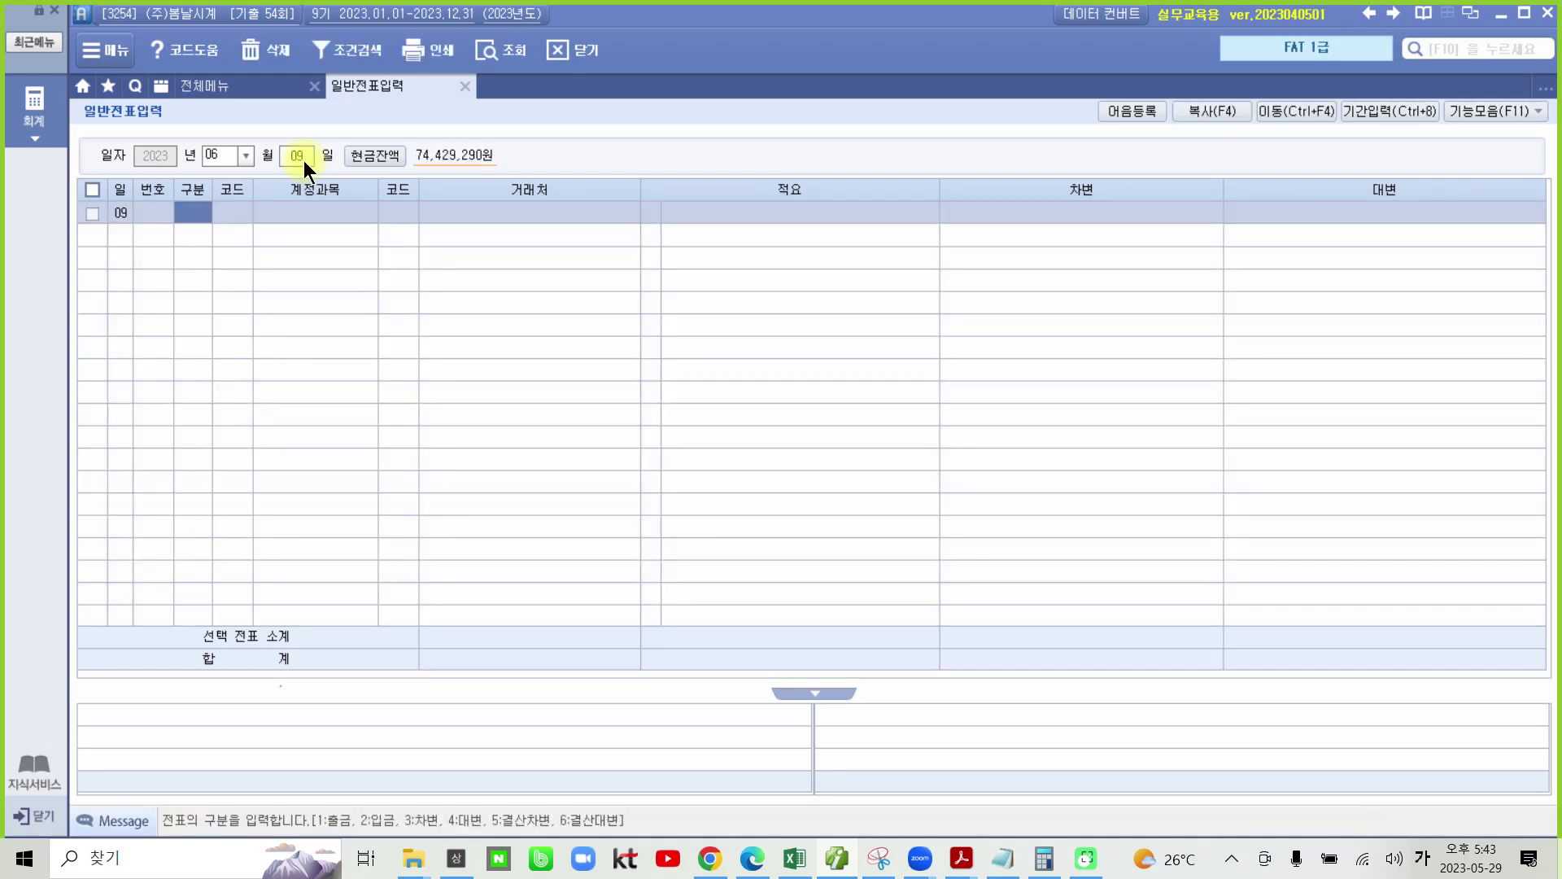
pyautogui.write('3')
pyautogui.press('Return')
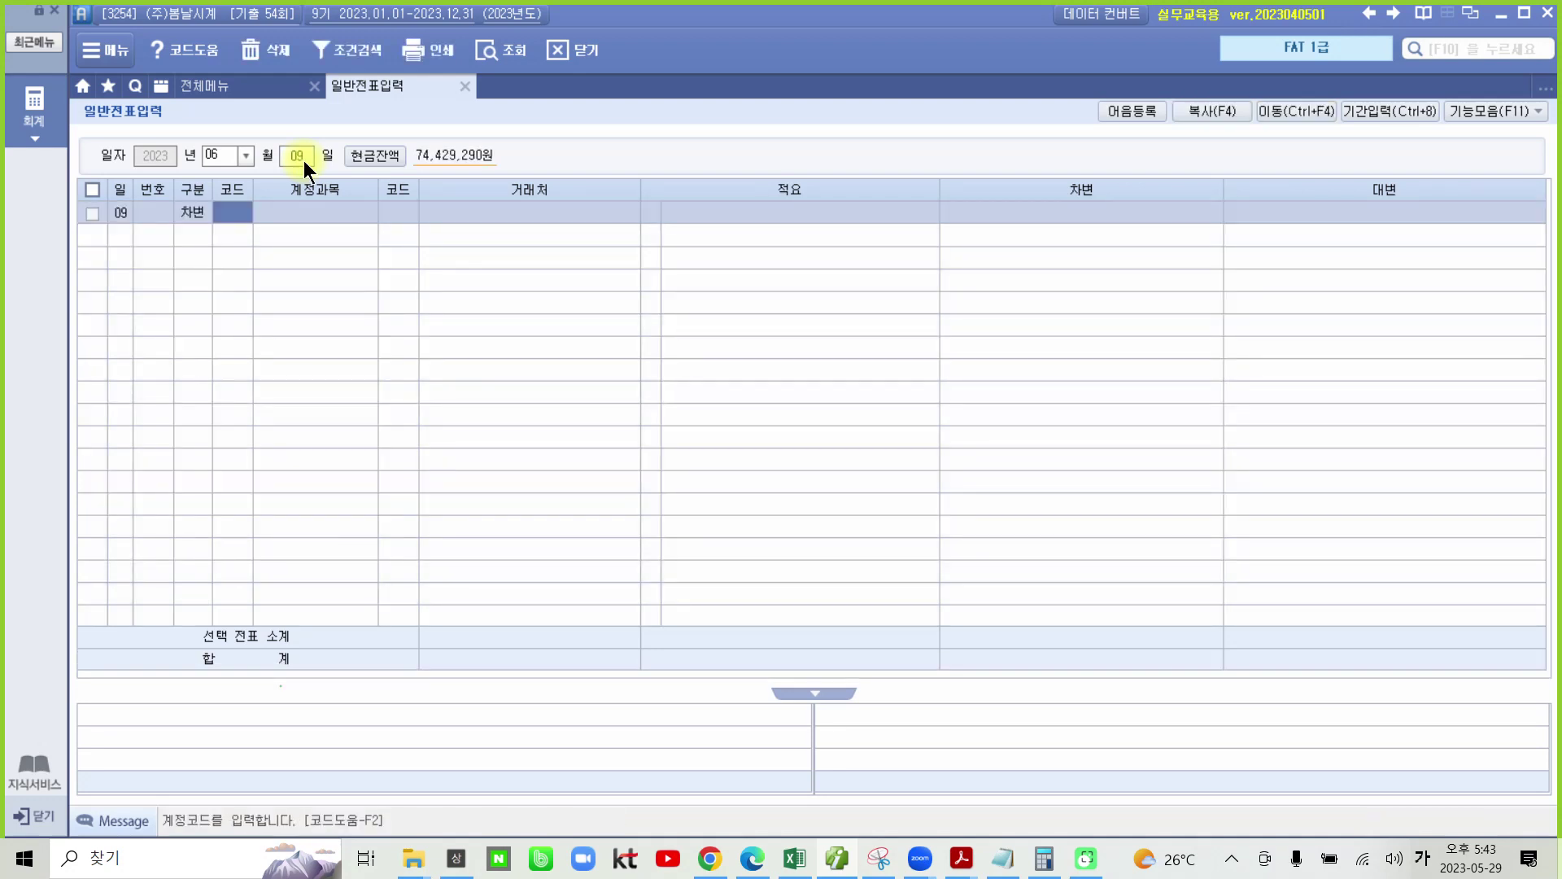
# Look up accounts matching 보험 and choose 821 보험료 for the 차변 line
pyautogui.write('보험')
pyautogui.press('Return')
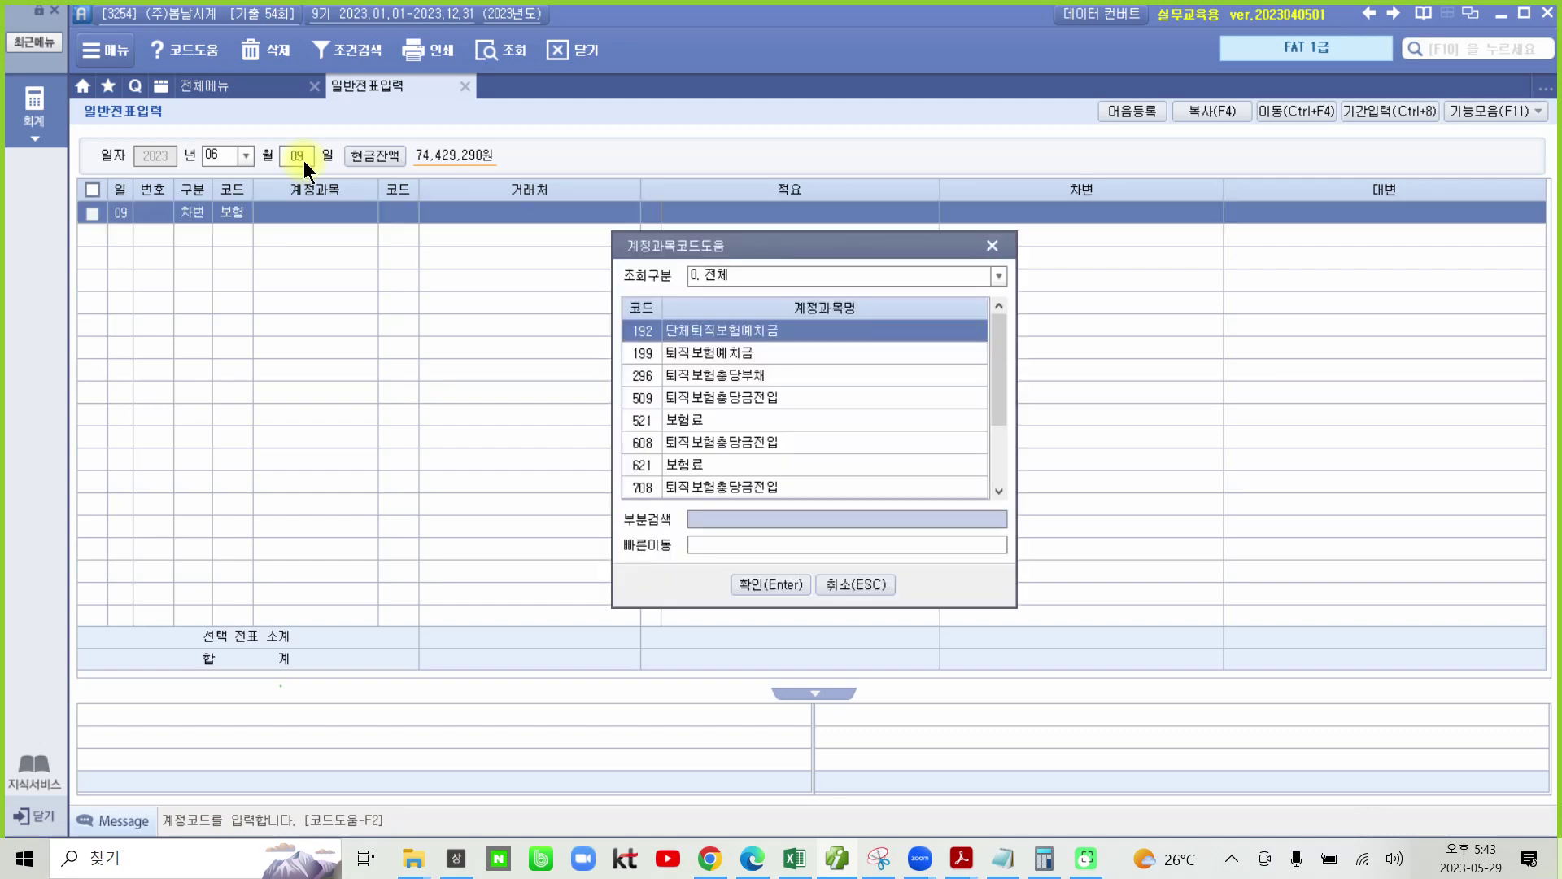
pyautogui.press('Down')
pyautogui.press('Down')
pyautogui.press('Down')
pyautogui.press('Down')
pyautogui.press('Down')
pyautogui.press('Down')
pyautogui.press('Down')
pyautogui.press('Down')
pyautogui.press('Down')
pyautogui.press('Down')
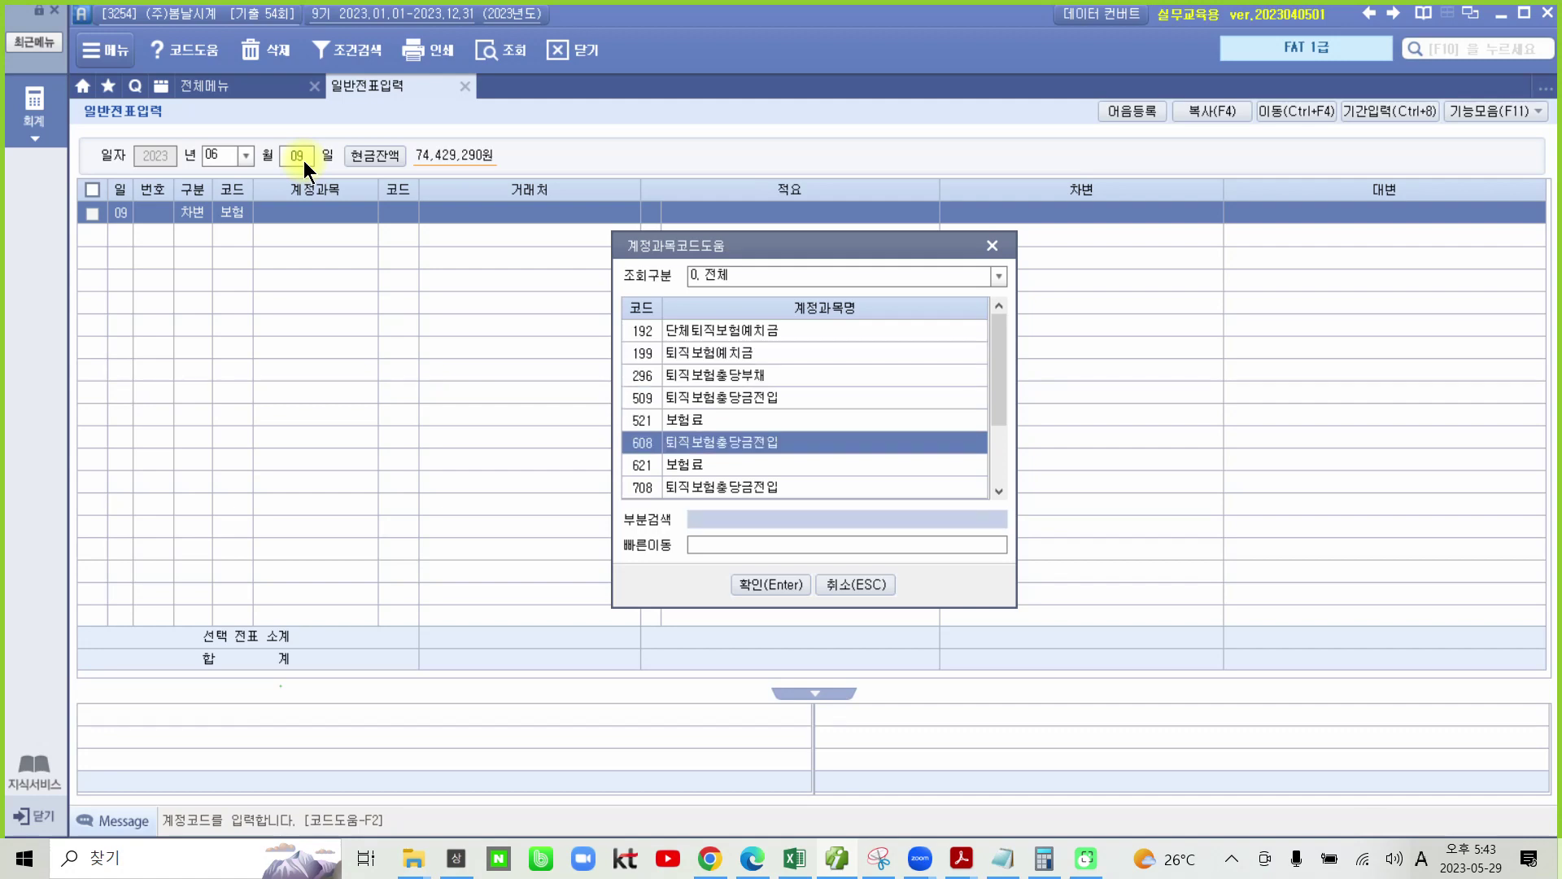
pyautogui.press('Down')
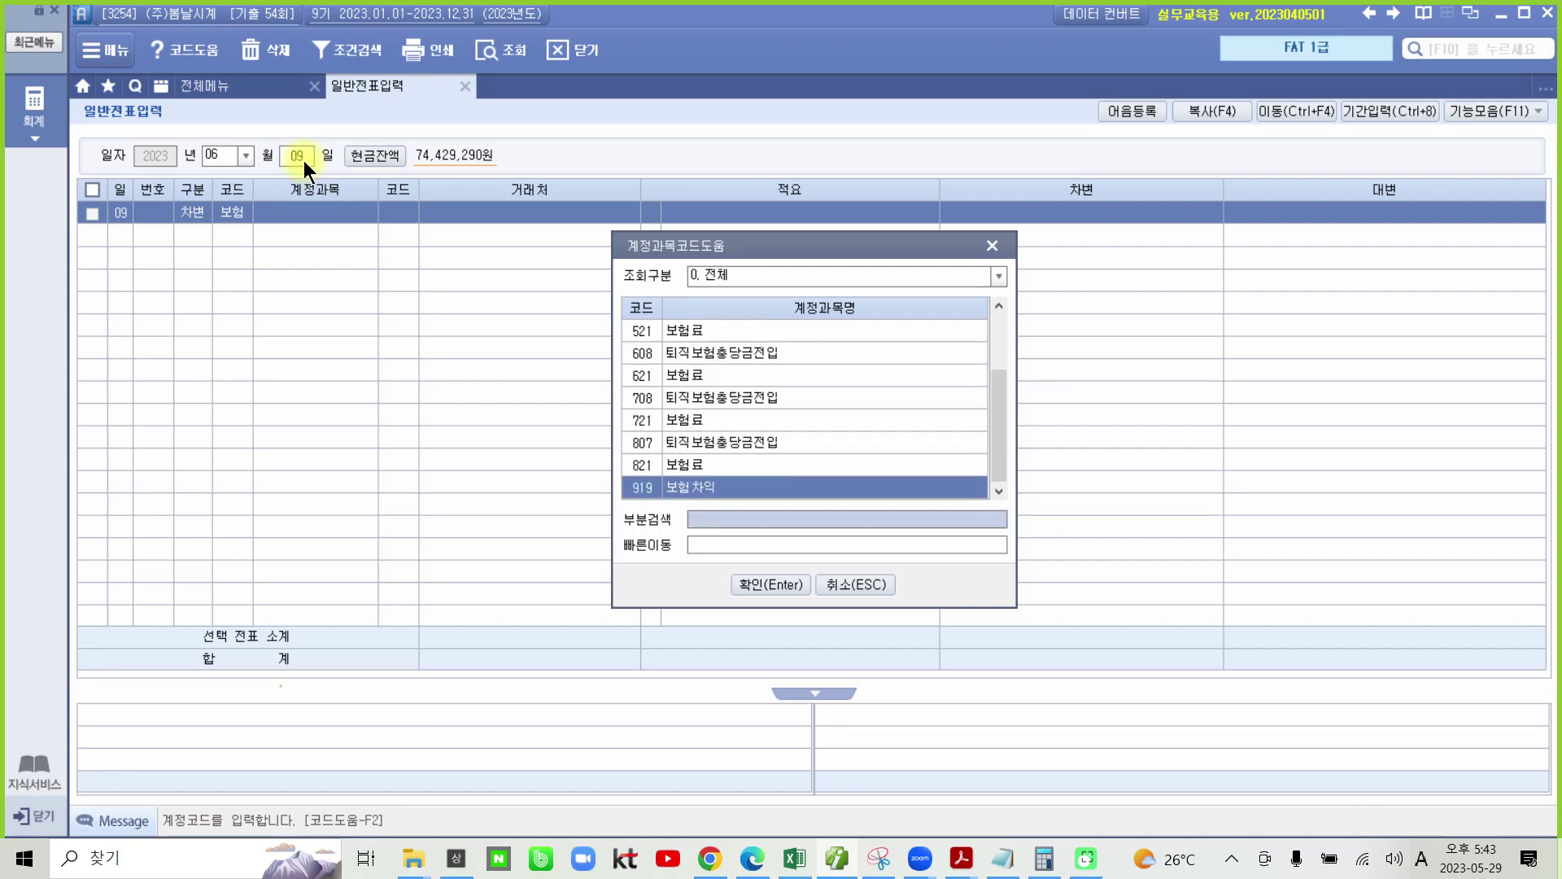
pyautogui.press('Up')
pyautogui.press('Return')
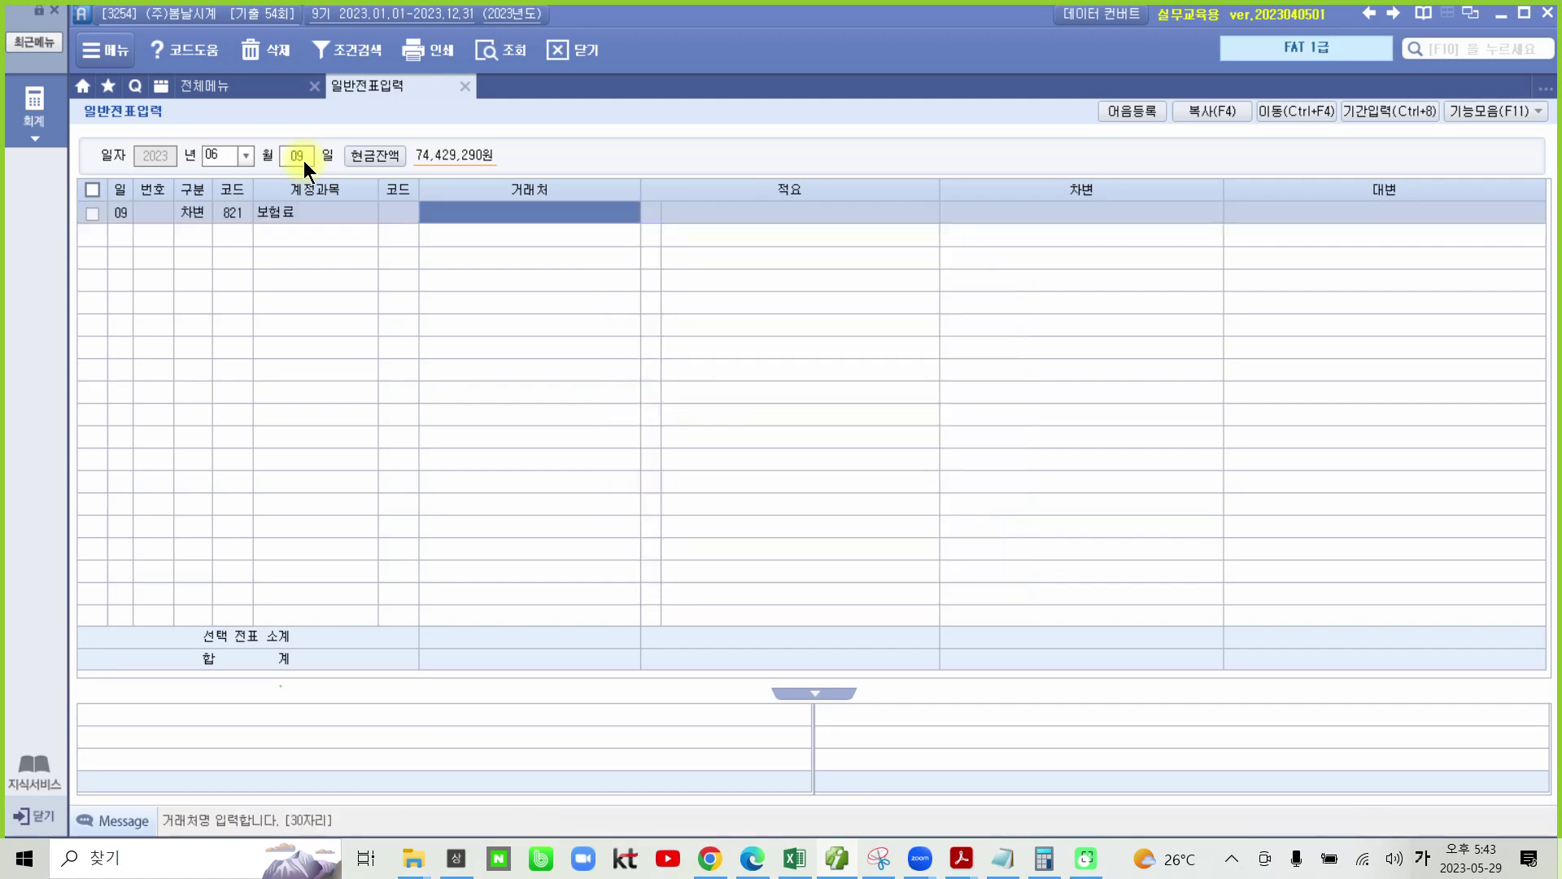
# Leave 거래처 and 적요 empty on the 보험료 line and enter 125,000 as its 차변 amount
pyautogui.press('Return')
pyautogui.press('Return')
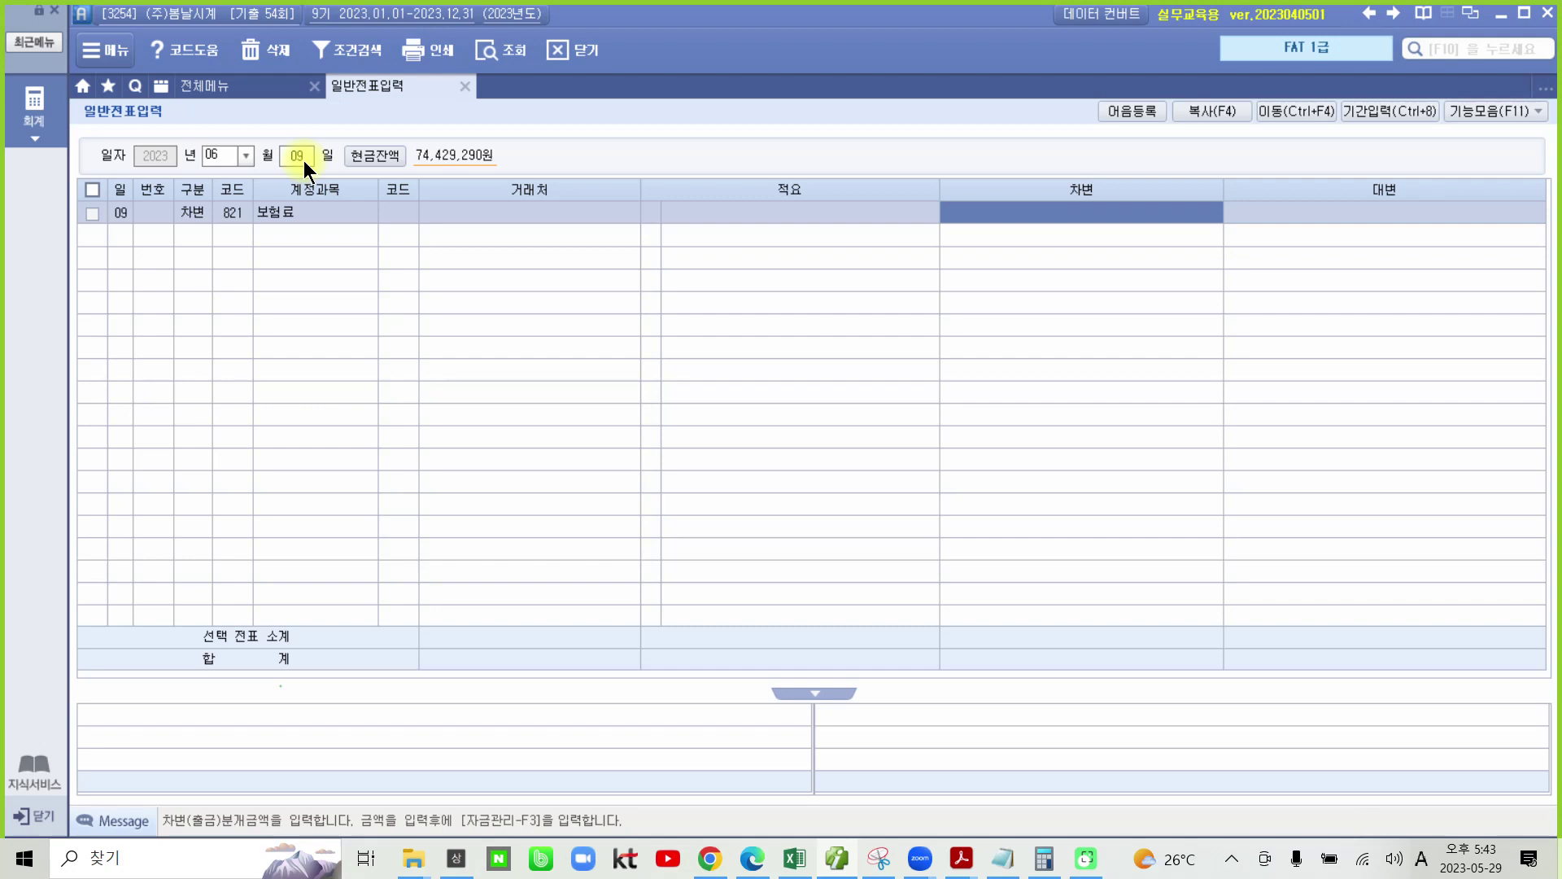
pyautogui.write('1250000')
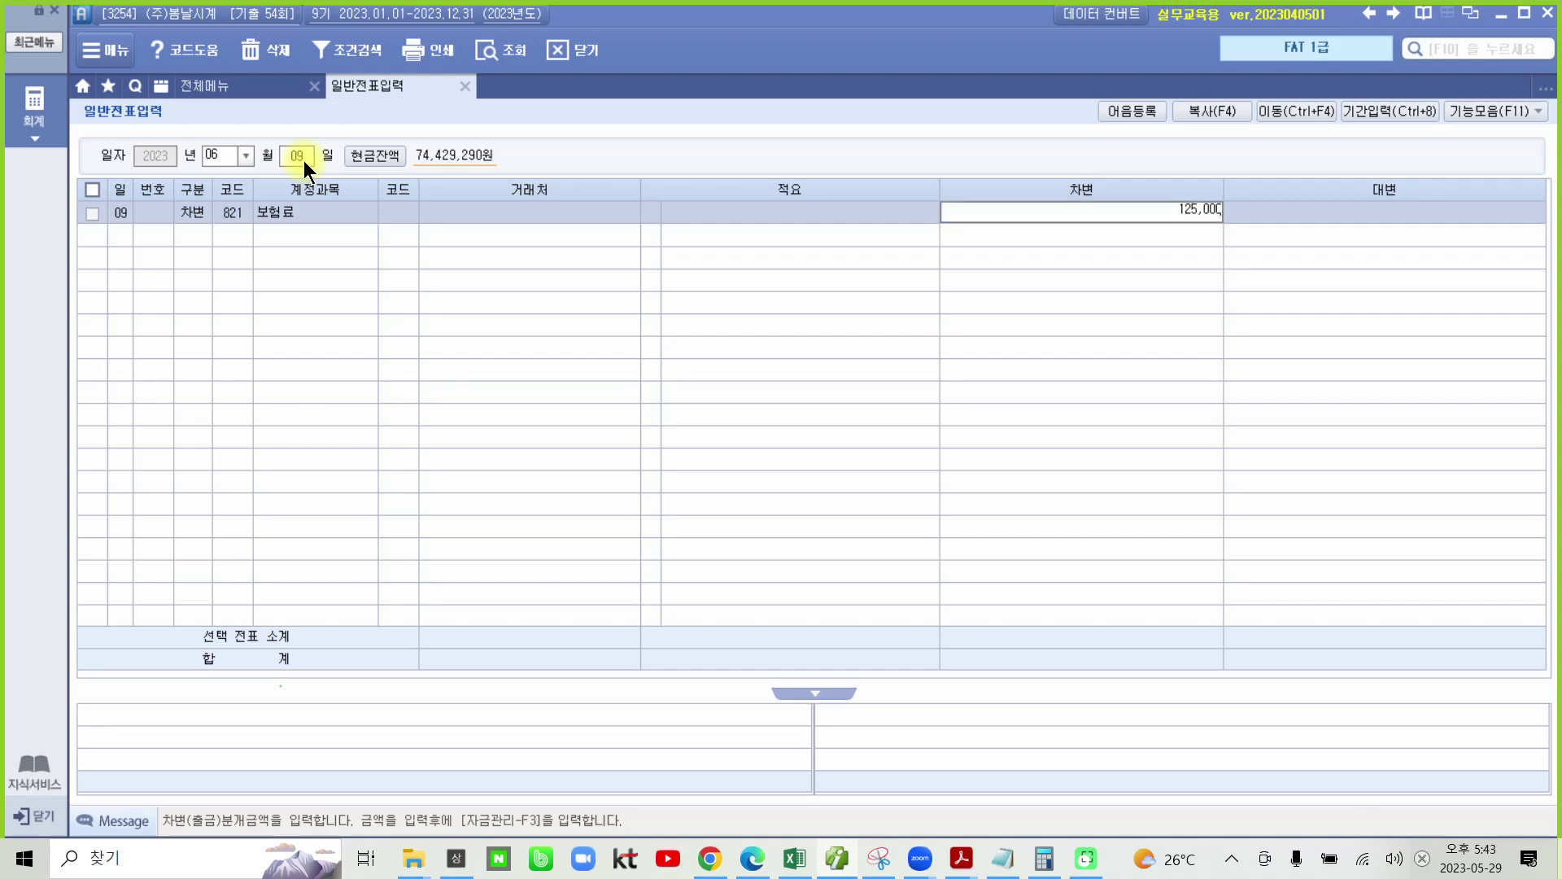
pyautogui.press('Return')
# Add a 대변 line to the 06월 09일 voucher with account 103 보통예금
pyautogui.write('4')
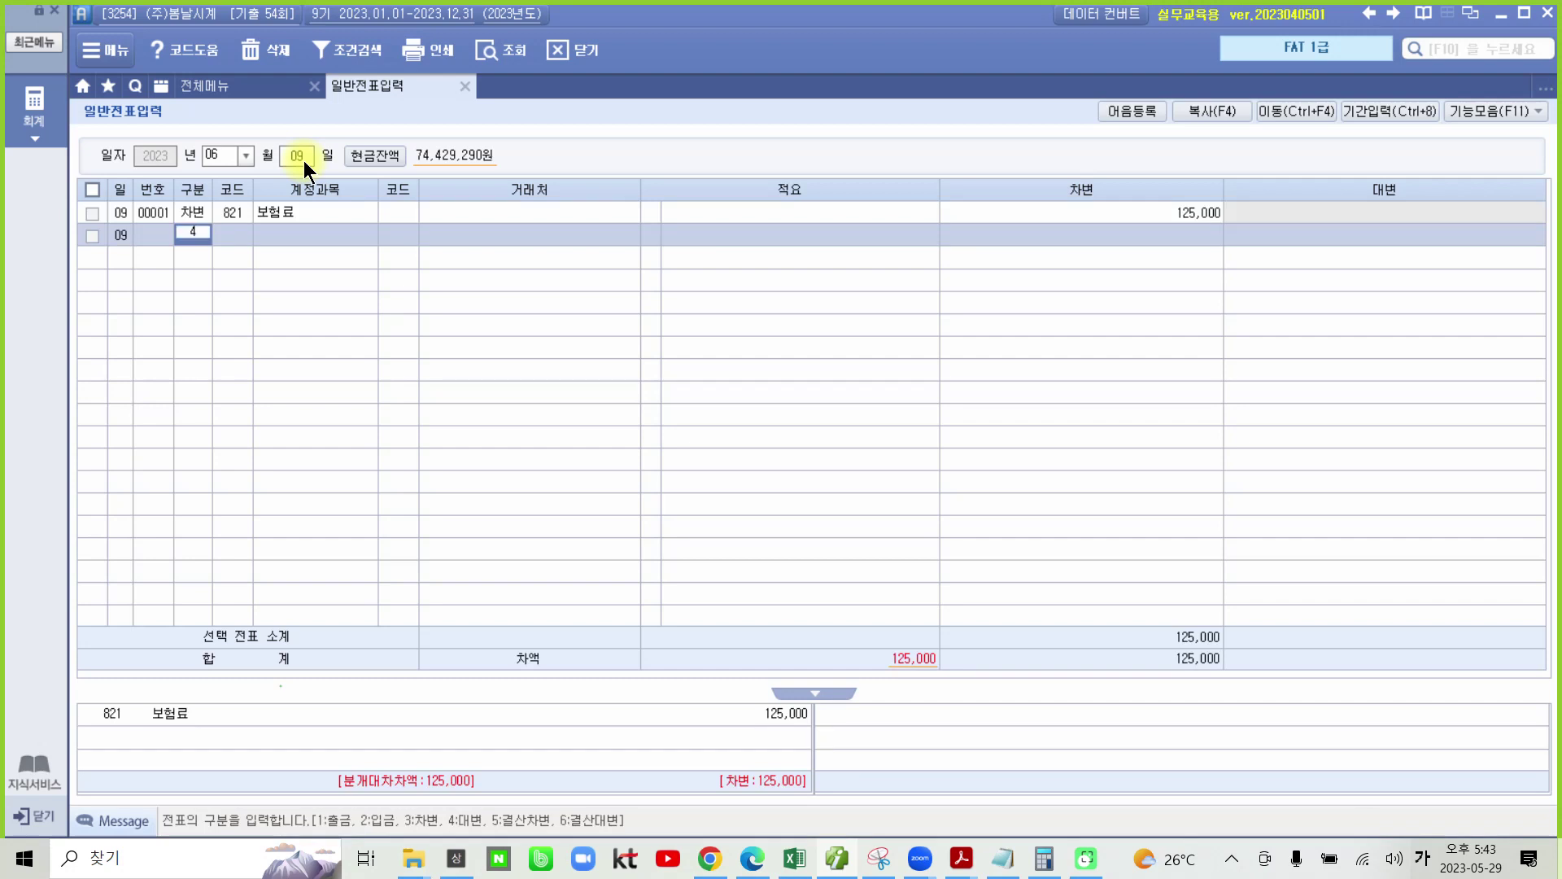
pyautogui.press('Return')
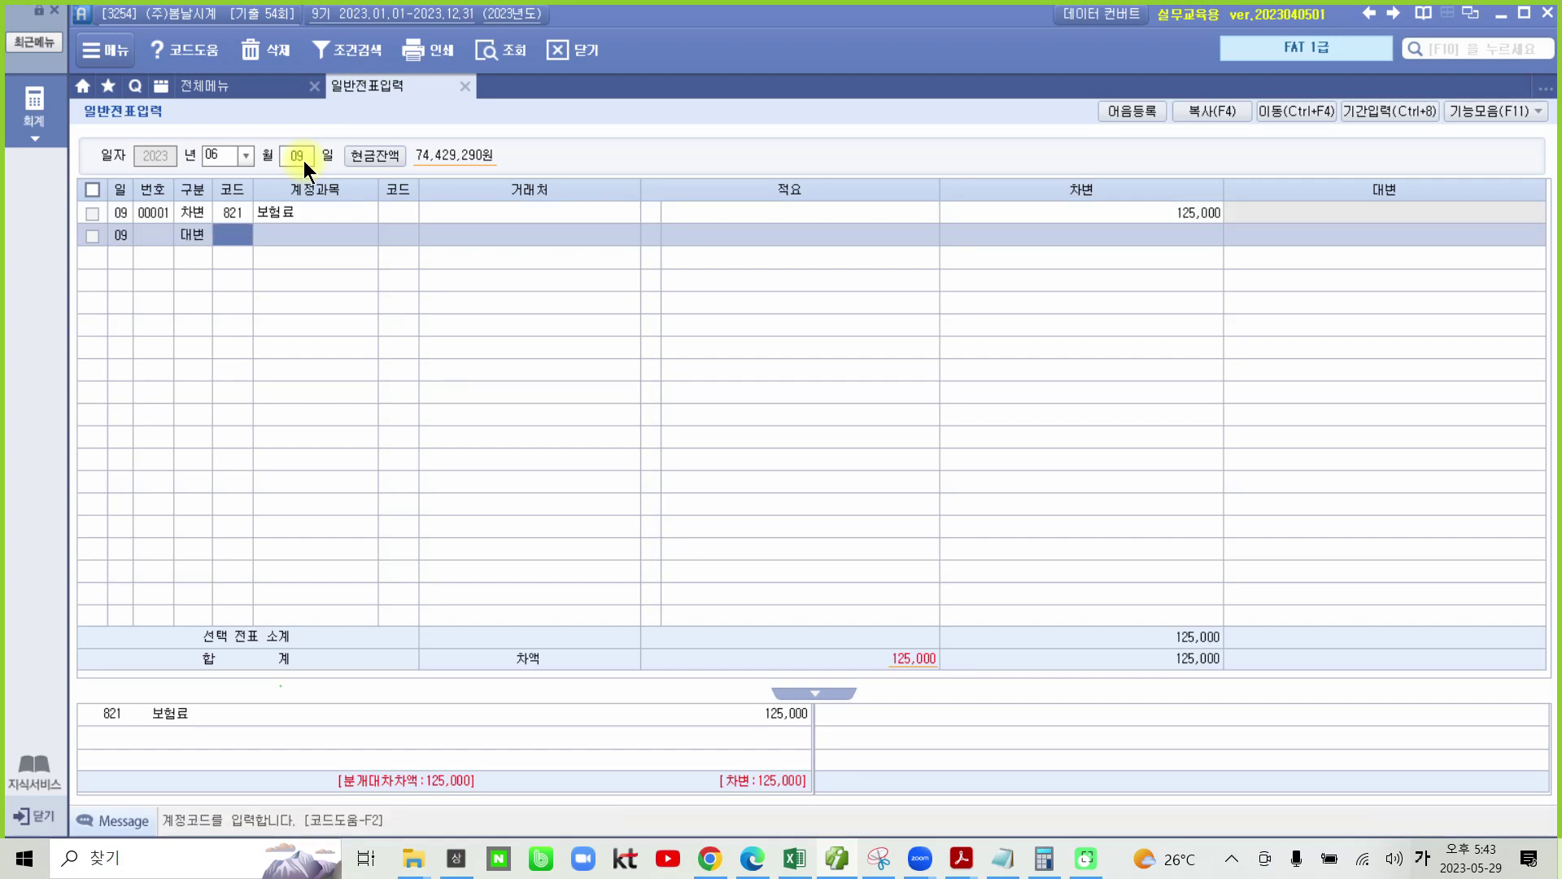
pyautogui.write('103')
pyautogui.press('Return')
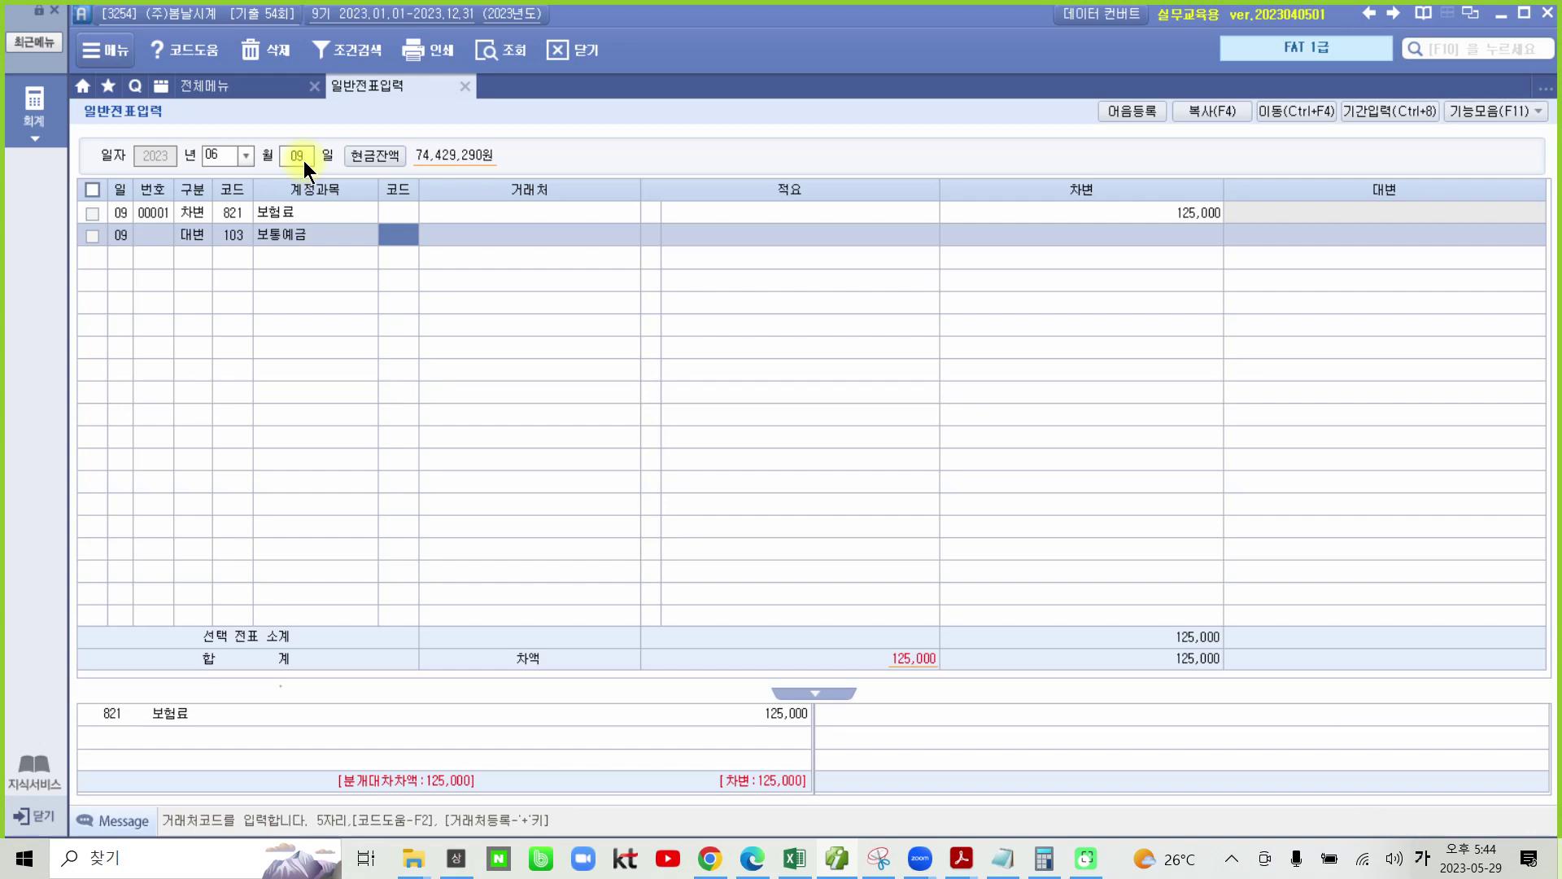
# Look up 거래처 matching 국민 and choose 98001 국민은행(보통) for the 보통예금 line
pyautogui.write('국미')
pyautogui.write('민')
pyautogui.press('Return')
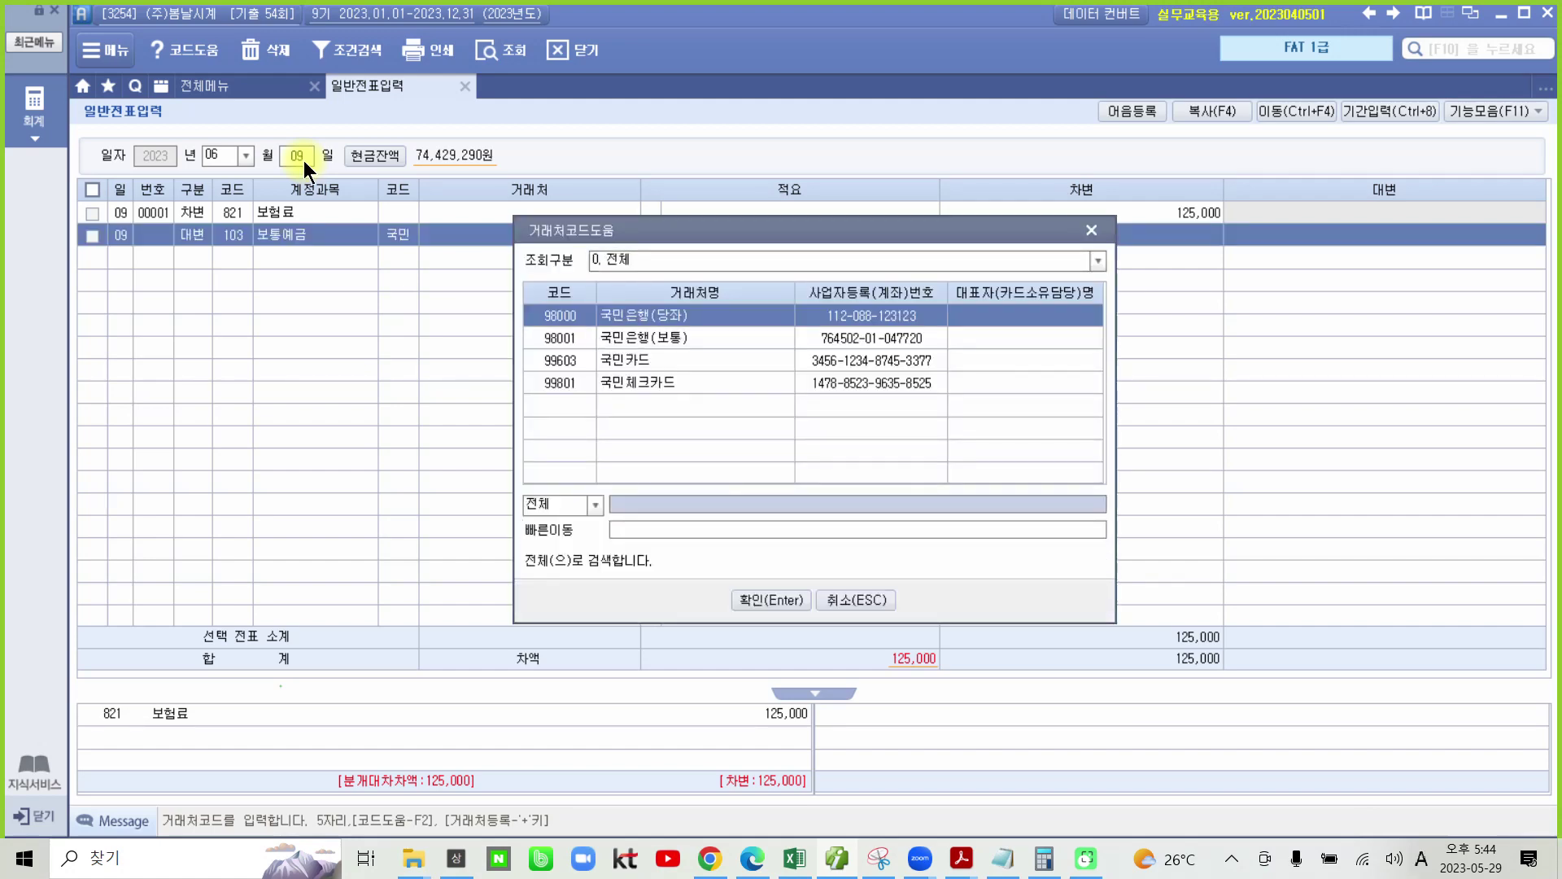
pyautogui.press('Down')
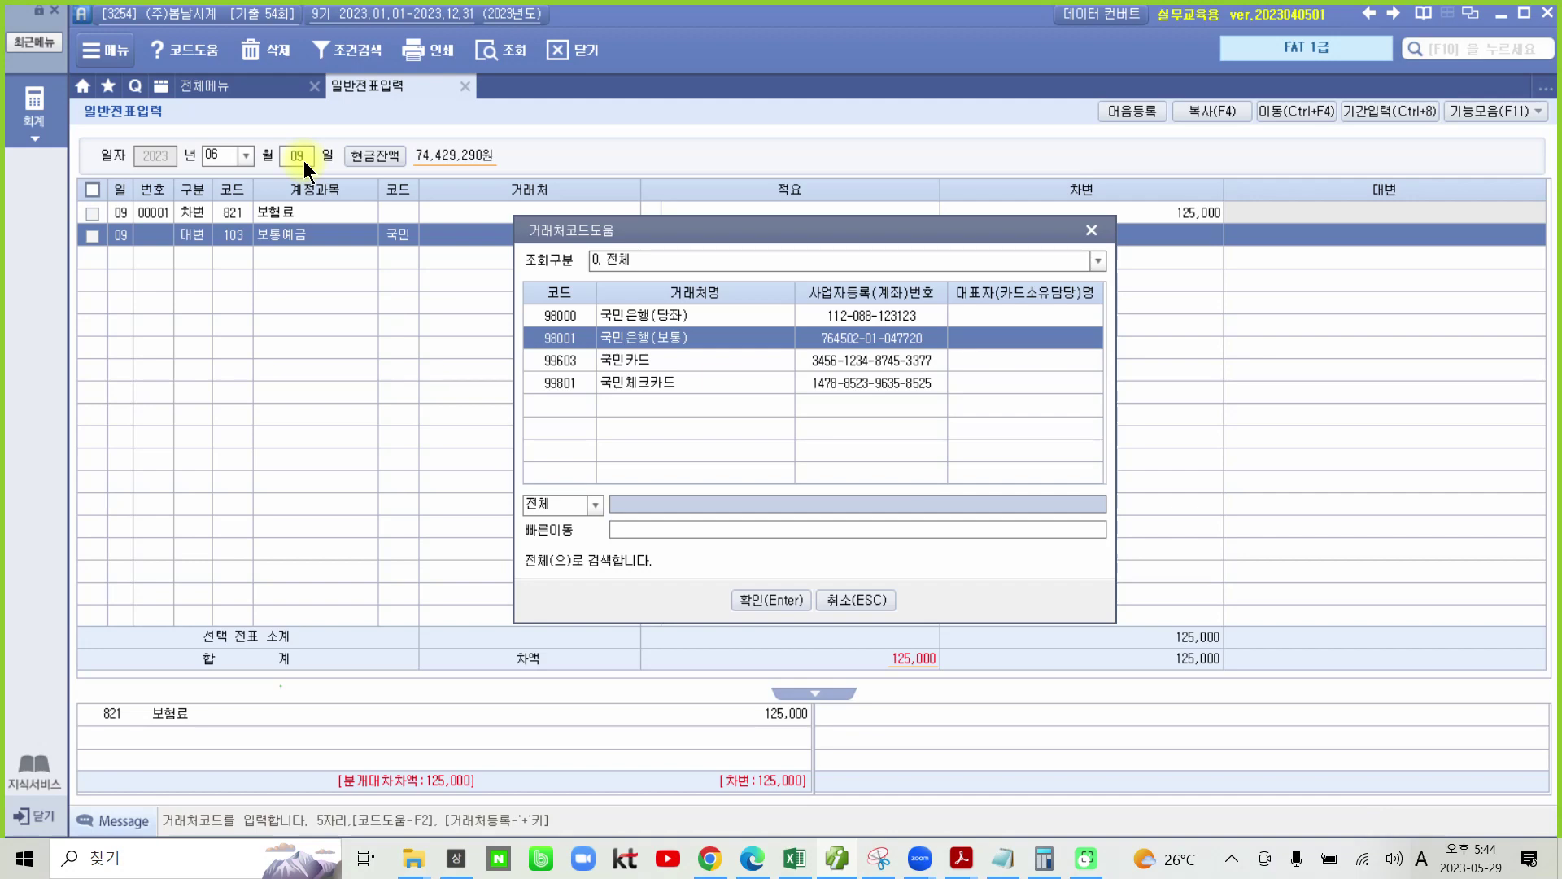
pyautogui.press('Return')
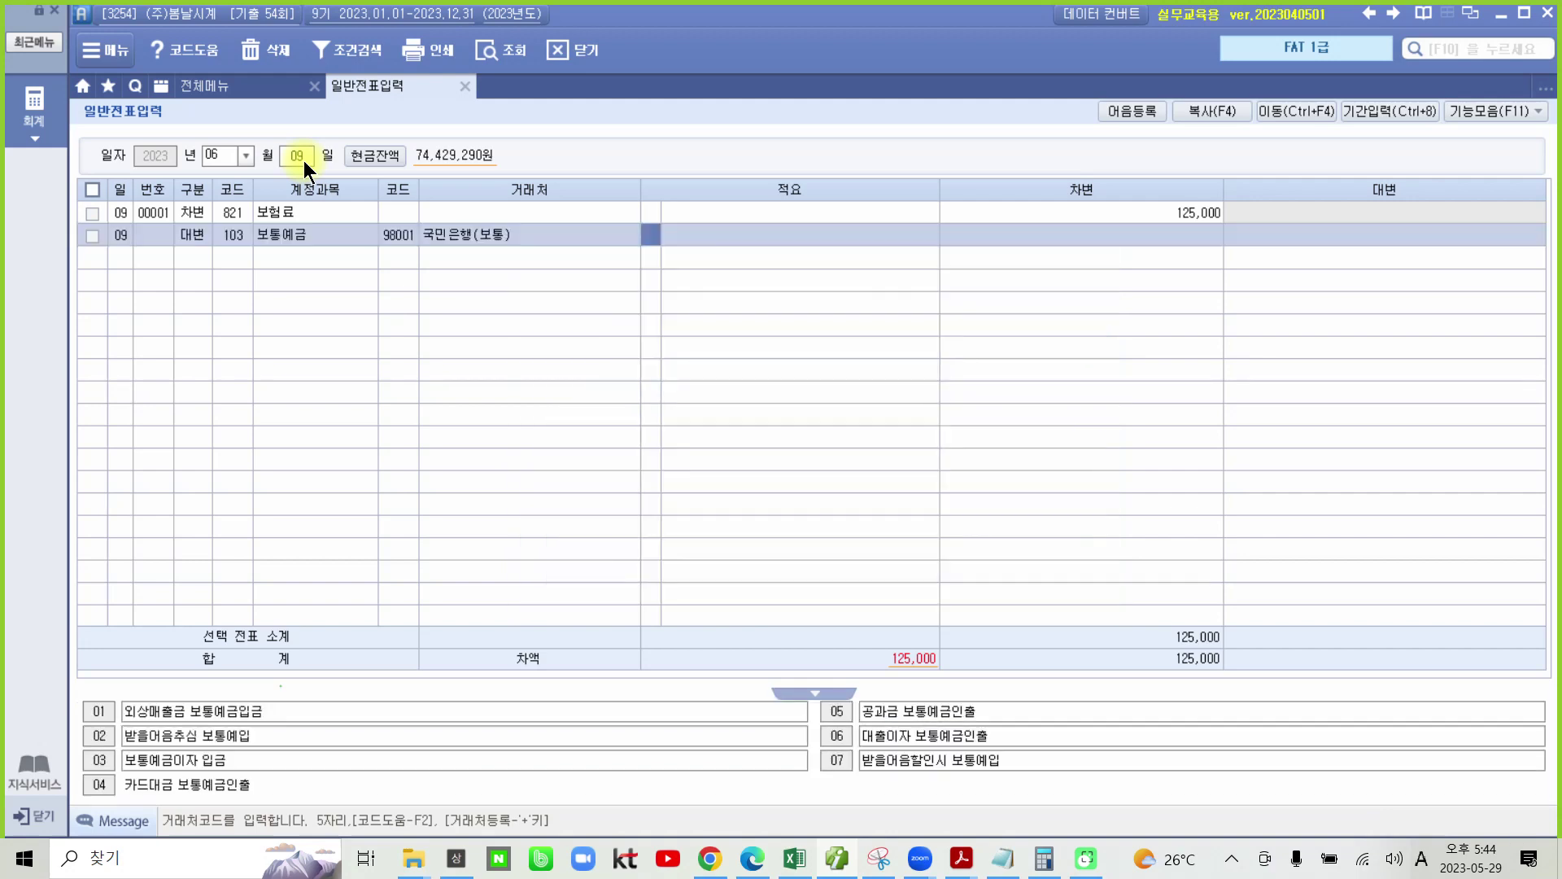
# Leave 적요 empty on the 보통예금 line and enter 125,000 as its 대변 amount
pyautogui.press('Return')
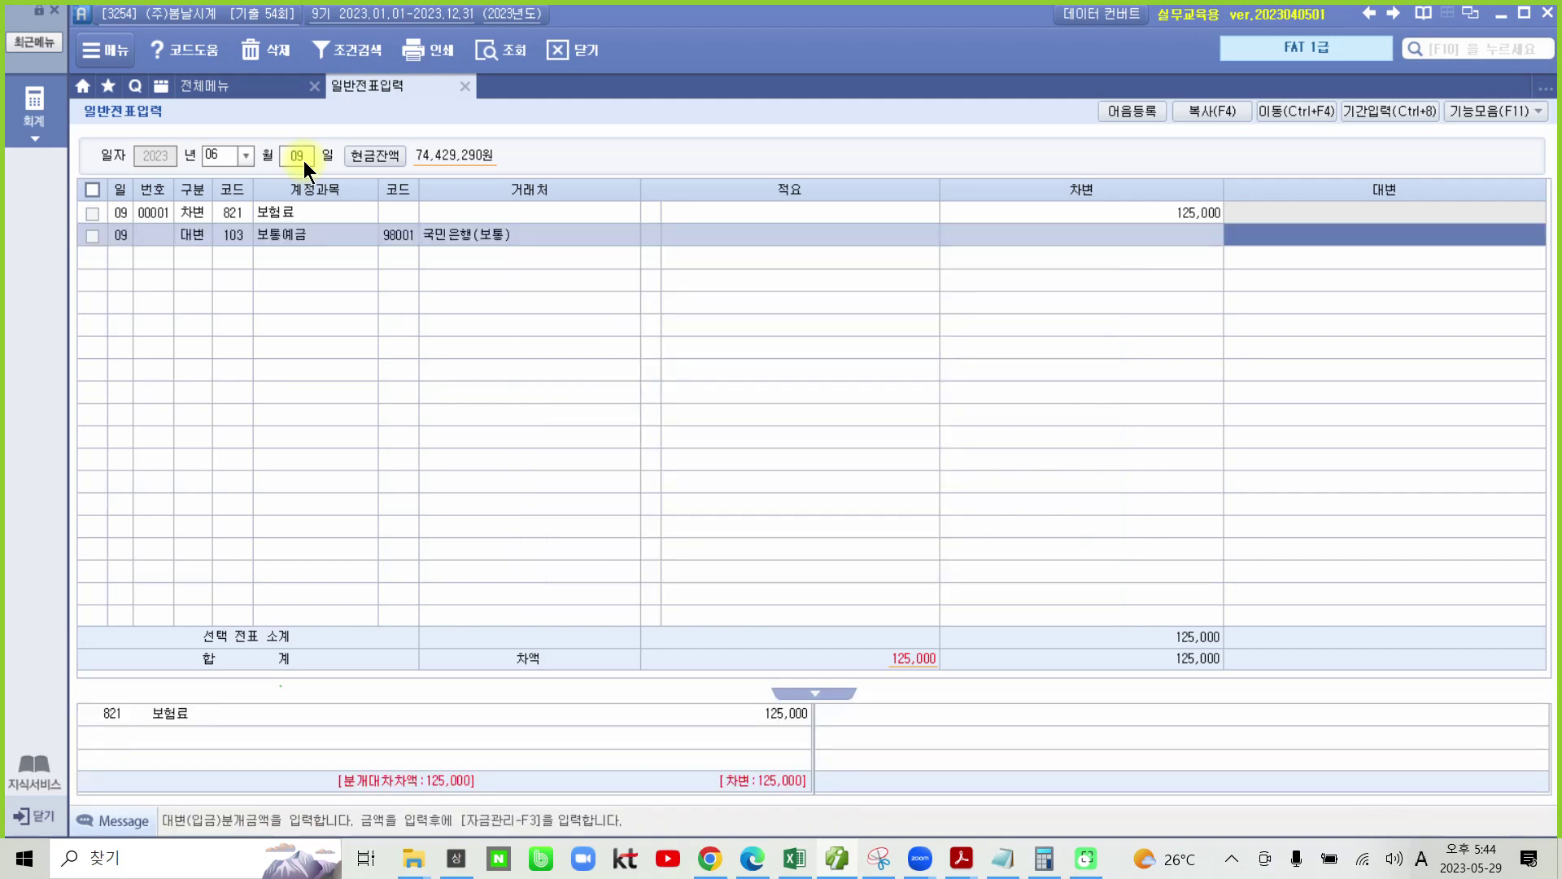
pyautogui.write('125')
pyautogui.press('+')
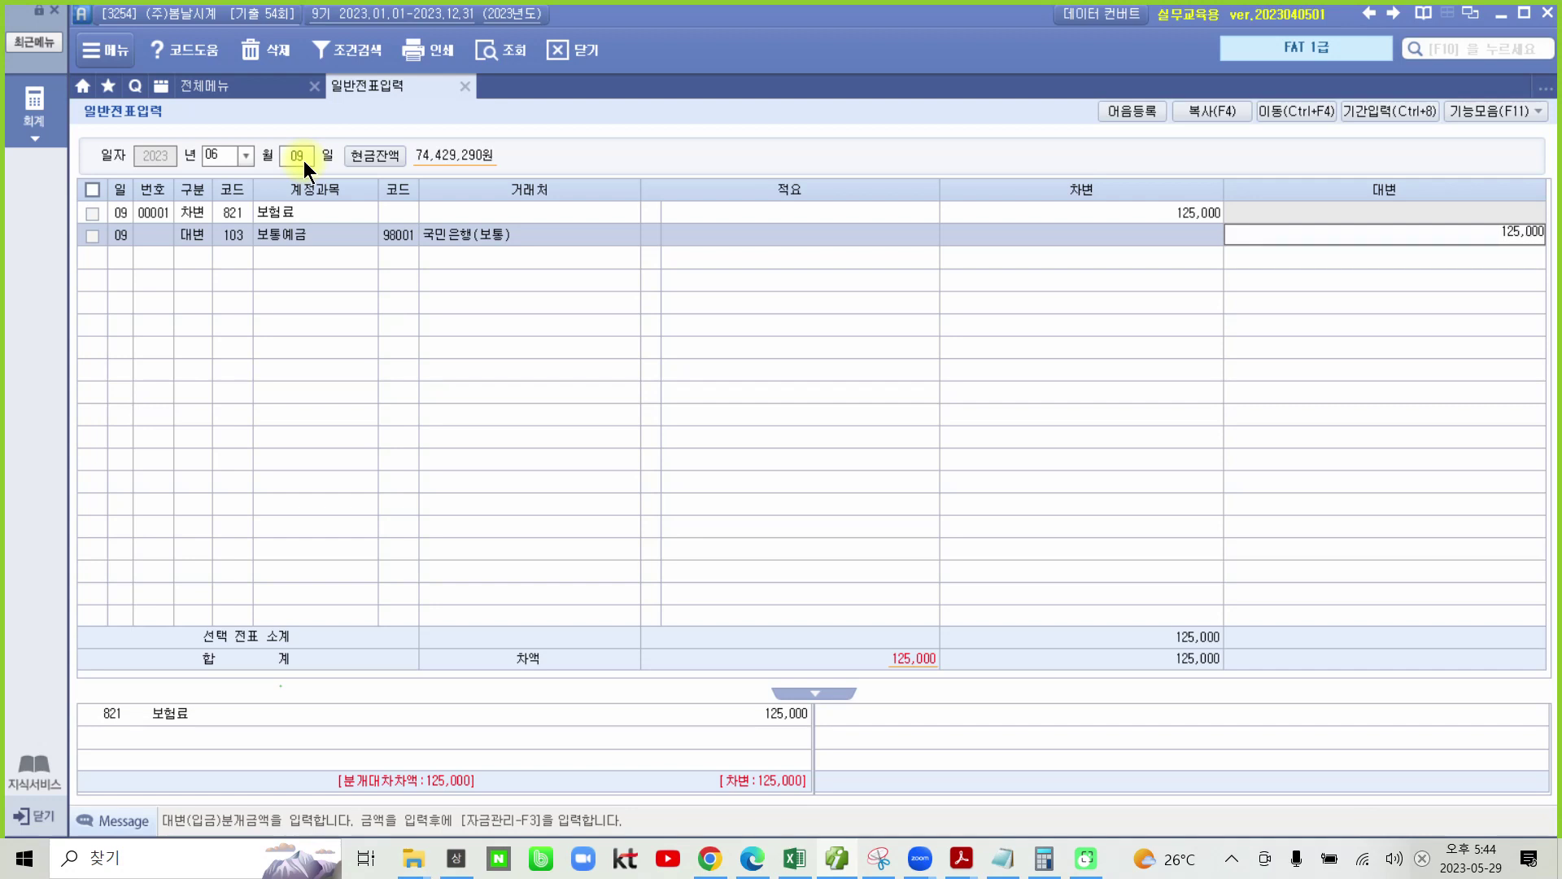
pyautogui.press('Return')
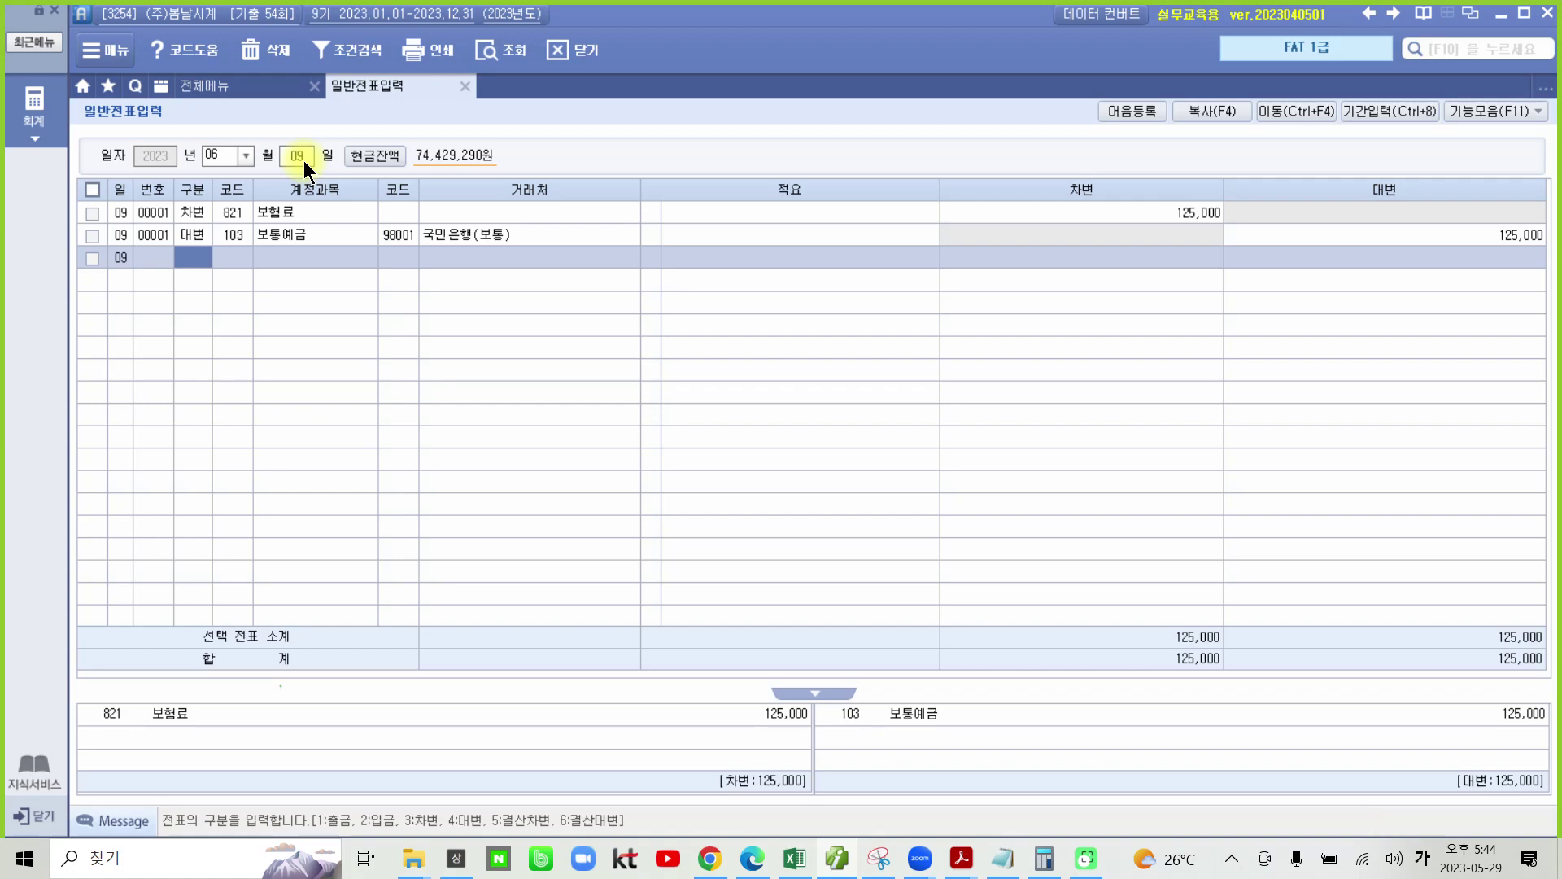
# Switch to the exam PDF in Acrobat Reader and highlight the title of problem 5, 약속어음의 만기결제
pyautogui.click(835, 859)
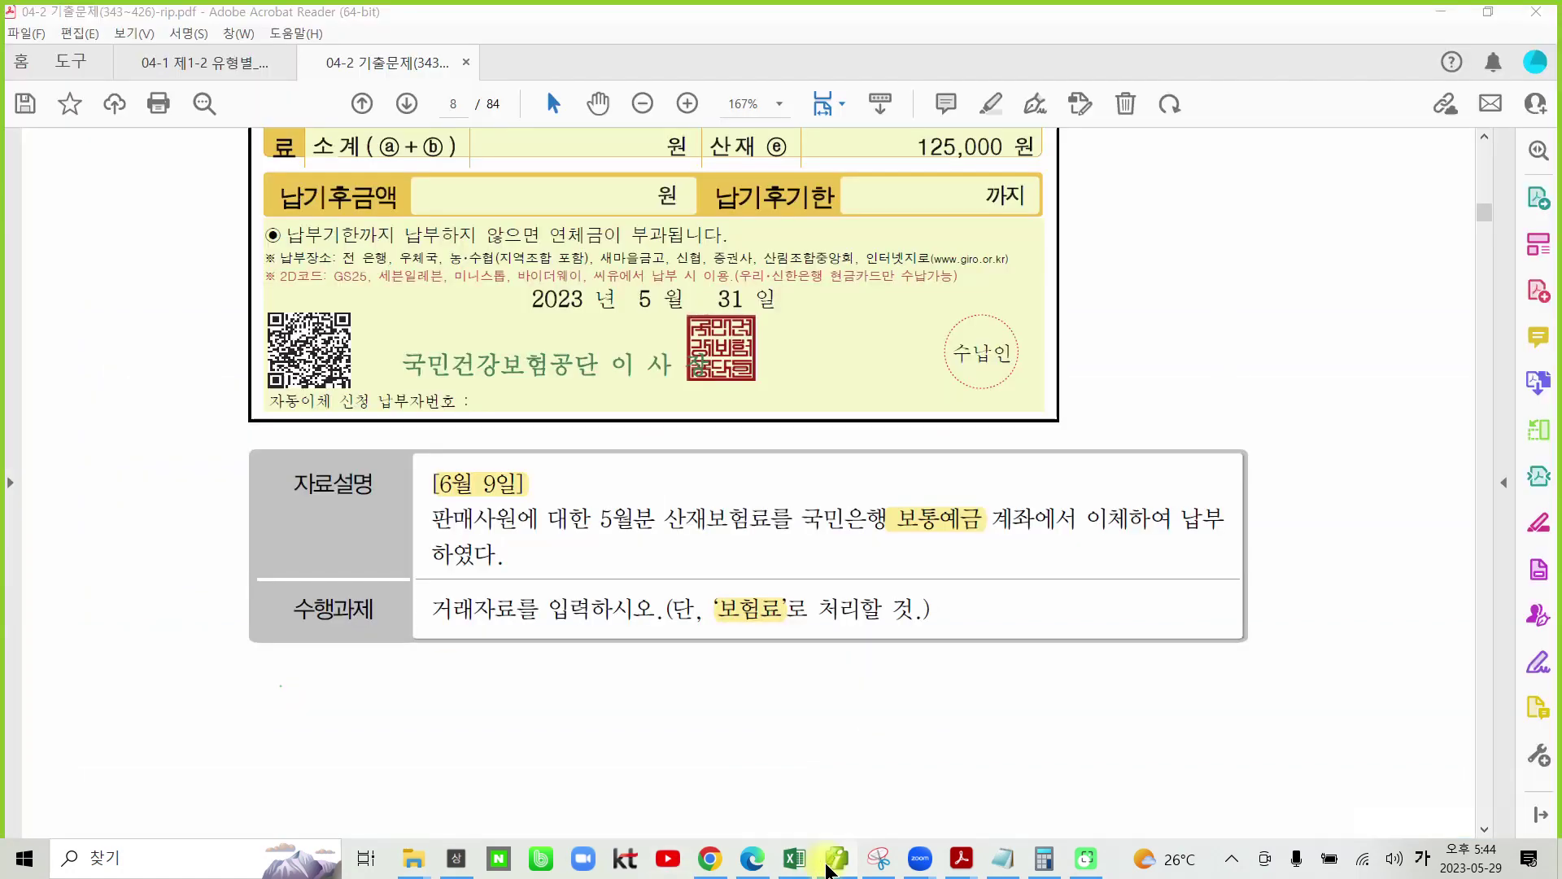
pyautogui.scroll(-10, 429, 616)
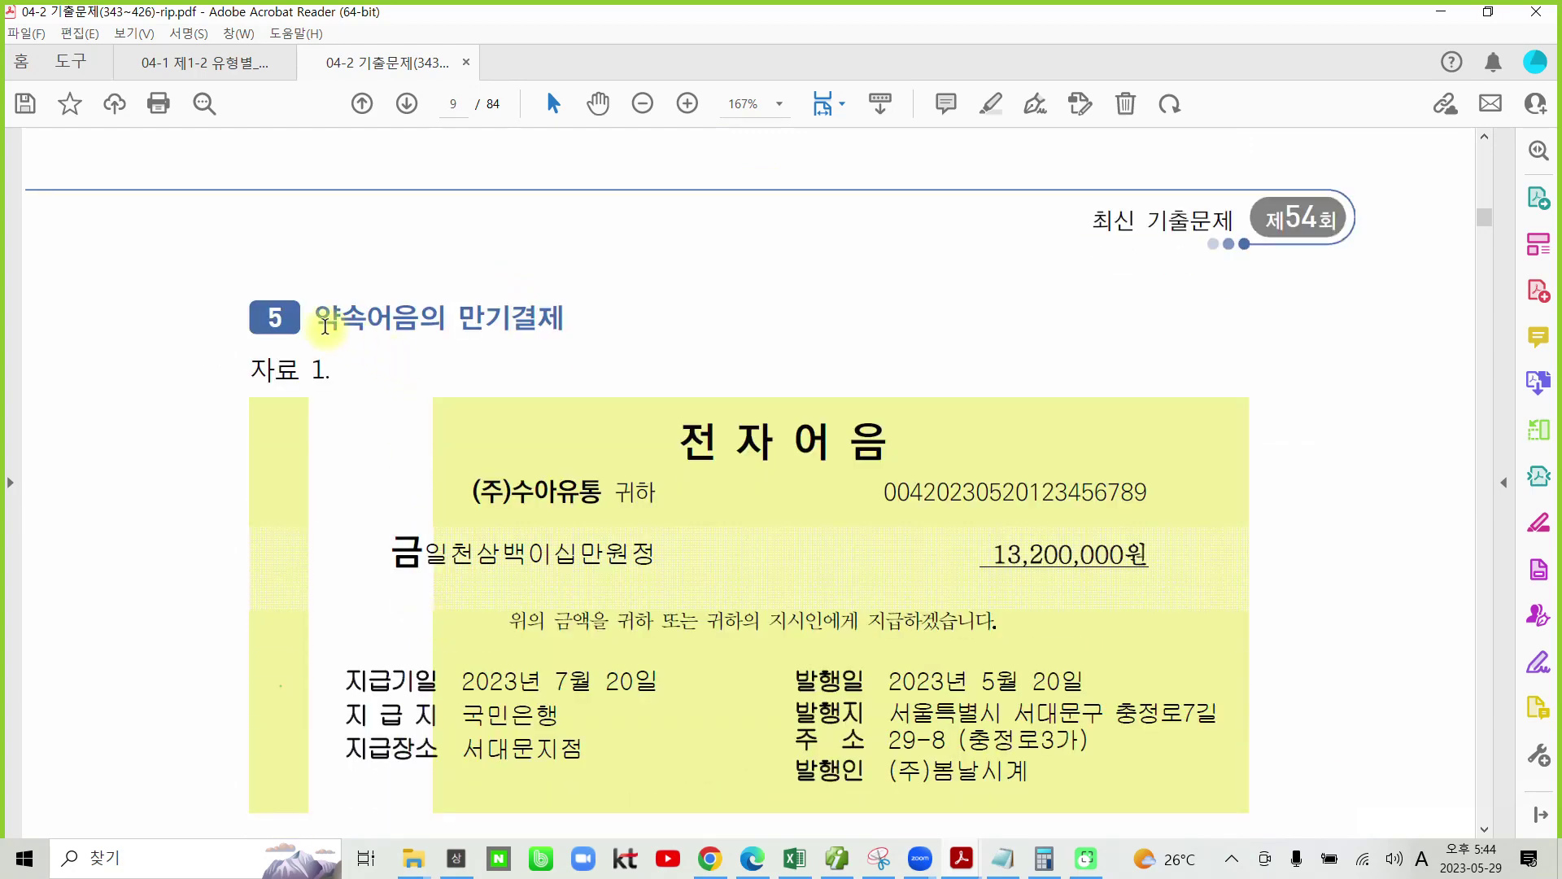
pyautogui.moveTo(316, 318); pyautogui.dragTo(537, 316)
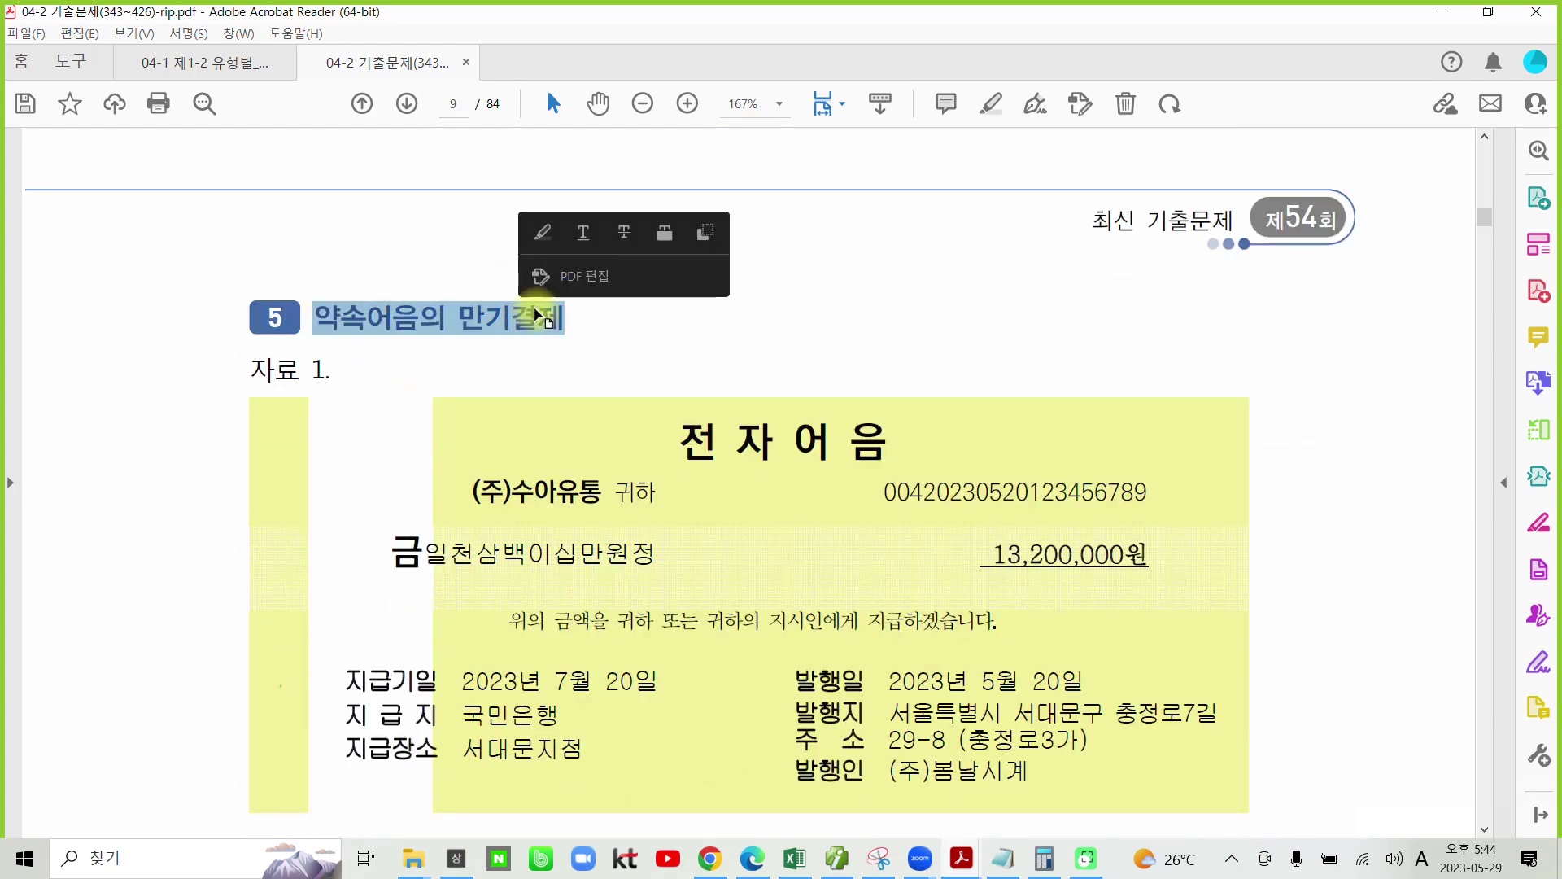
pyautogui.click(542, 232)
# Highlight 발행한 어음의 in the 자료설명 and 지급어음 in the 수행과제 of problem 5
pyautogui.scroll(-2, 547, 401)
pyautogui.scroll(-4, 505, 708)
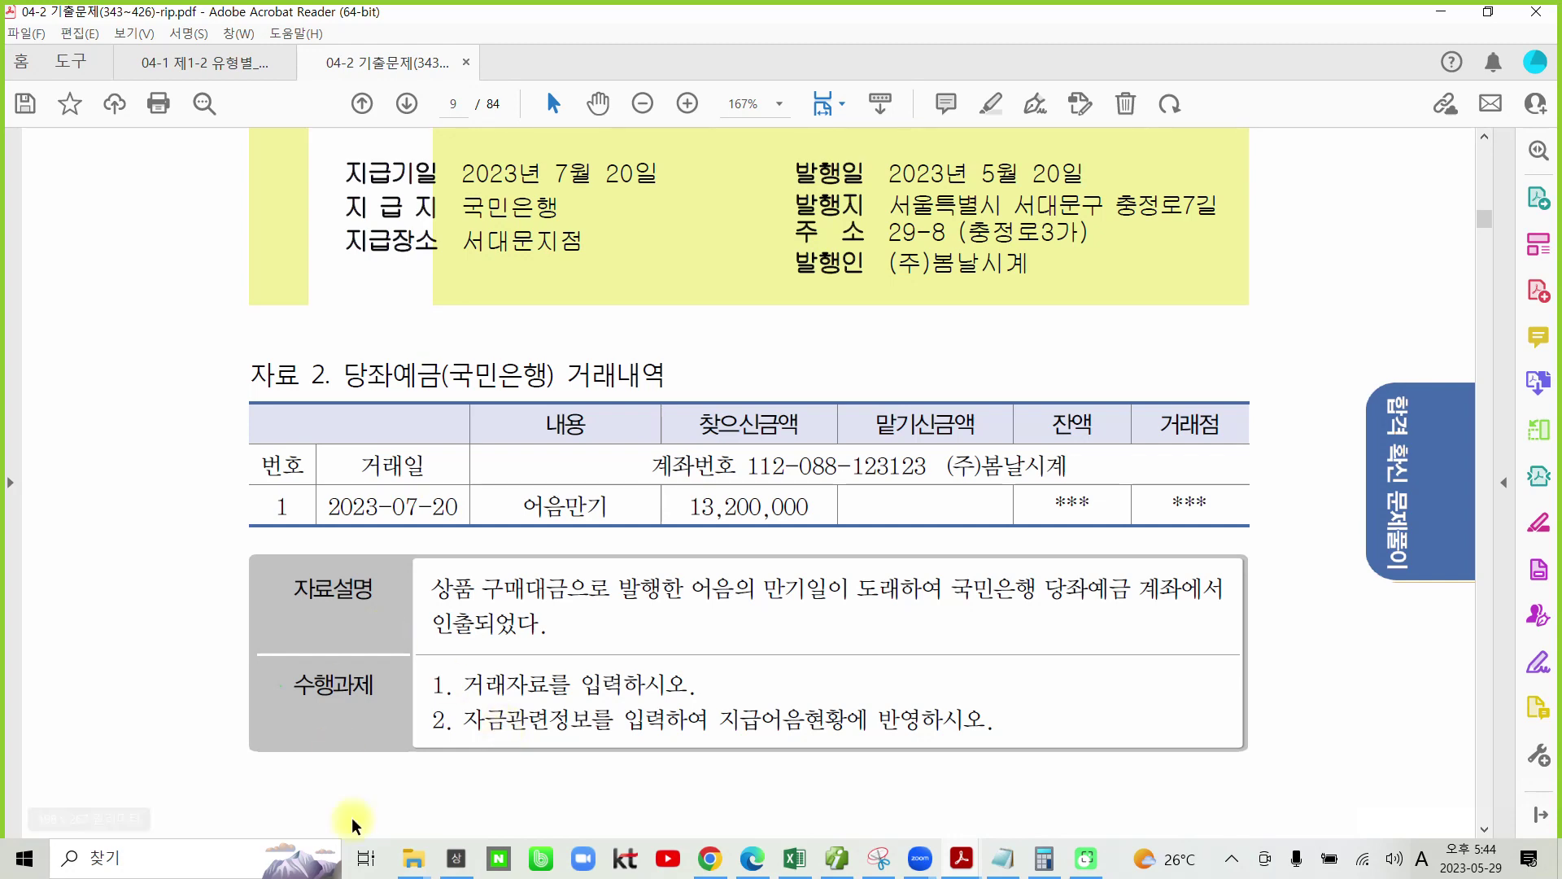
pyautogui.moveTo(618, 584); pyautogui.dragTo(744, 584)
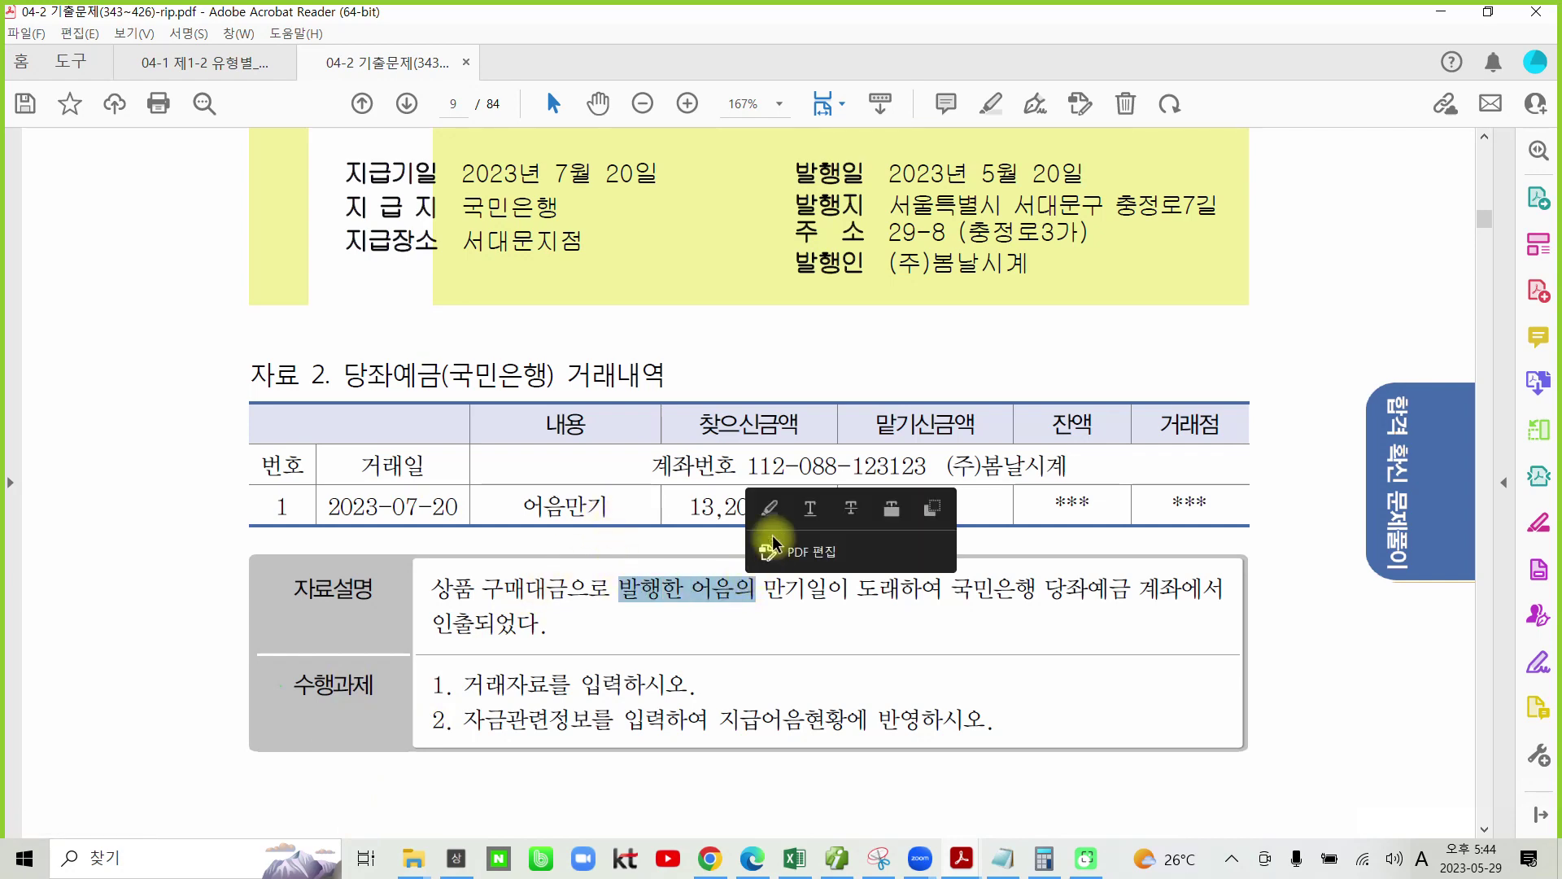
pyautogui.click(771, 513)
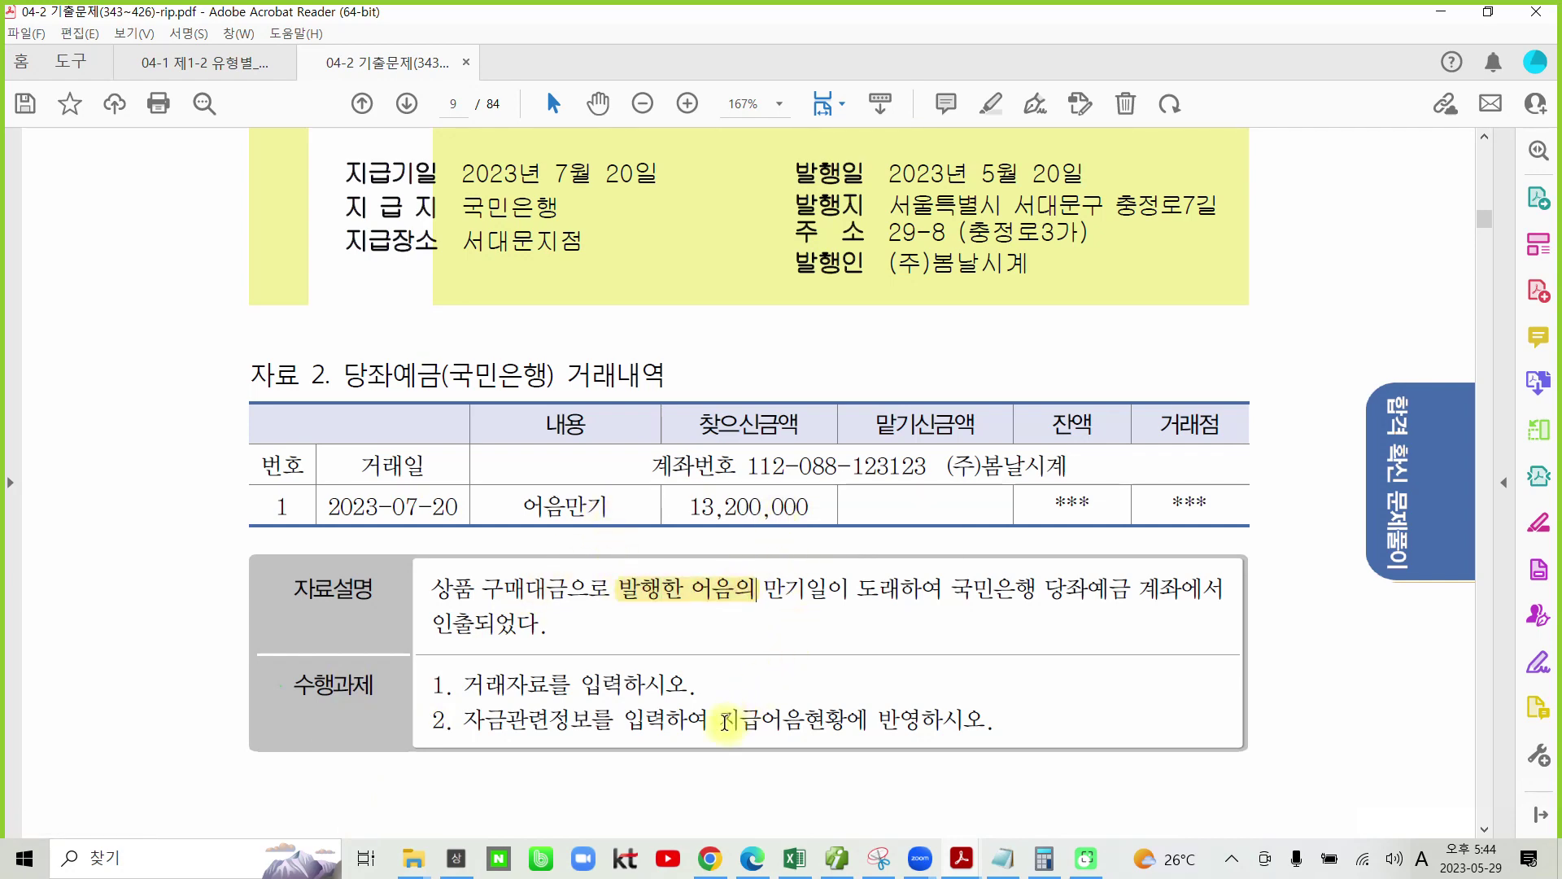
pyautogui.moveTo(720, 718); pyautogui.dragTo(805, 721)
pyautogui.click(827, 642)
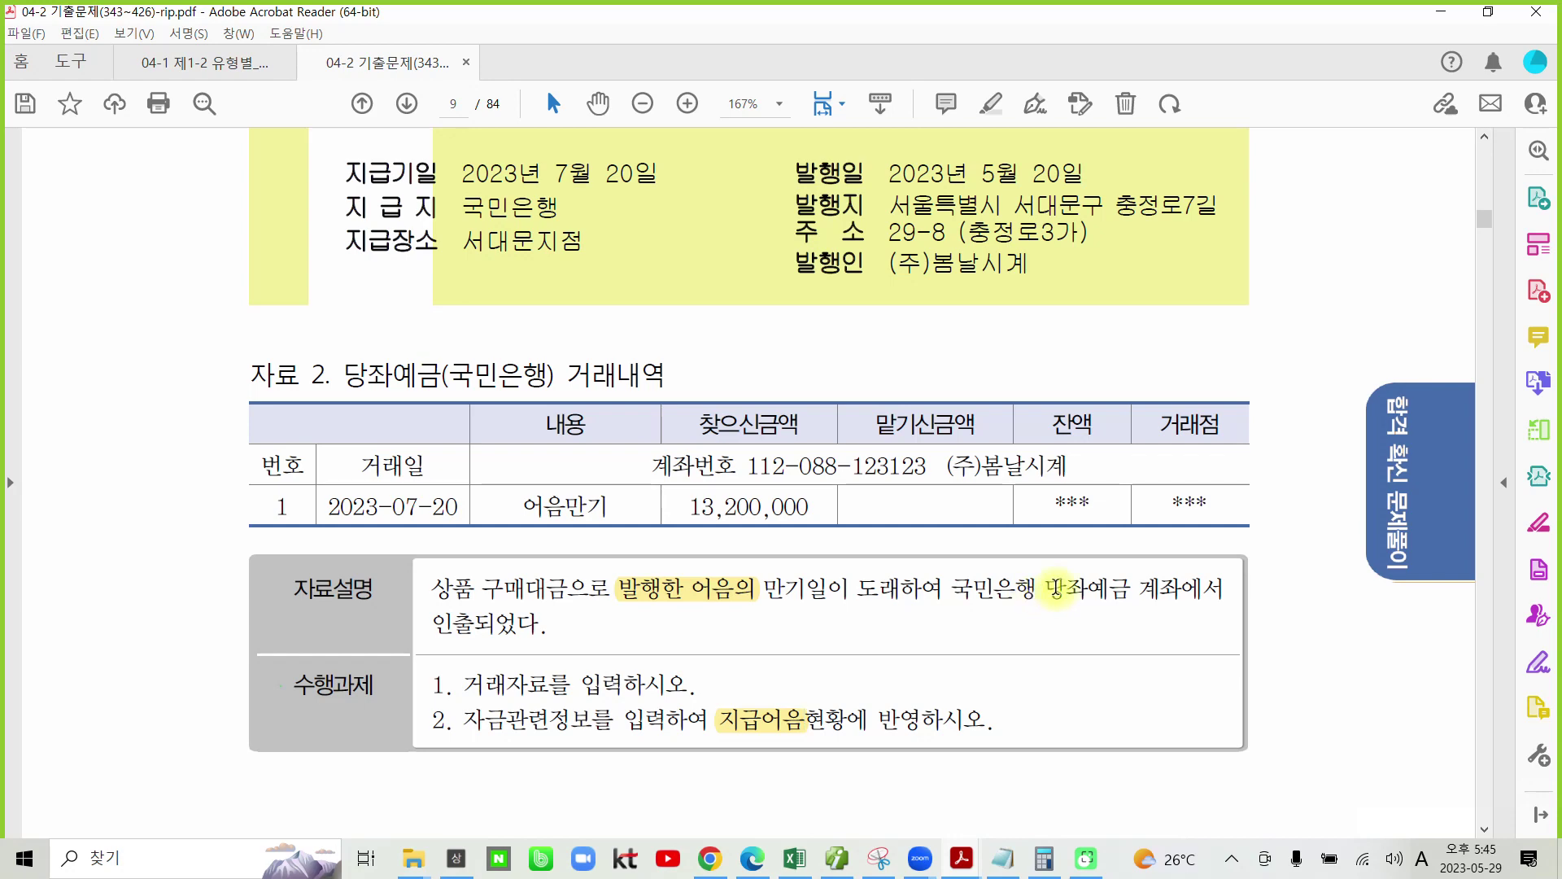
# Highlight 당좌예금 in the 자료 2 heading and the 07-20 part of the transaction date
pyautogui.moveTo(345, 374); pyautogui.dragTo(442, 376)
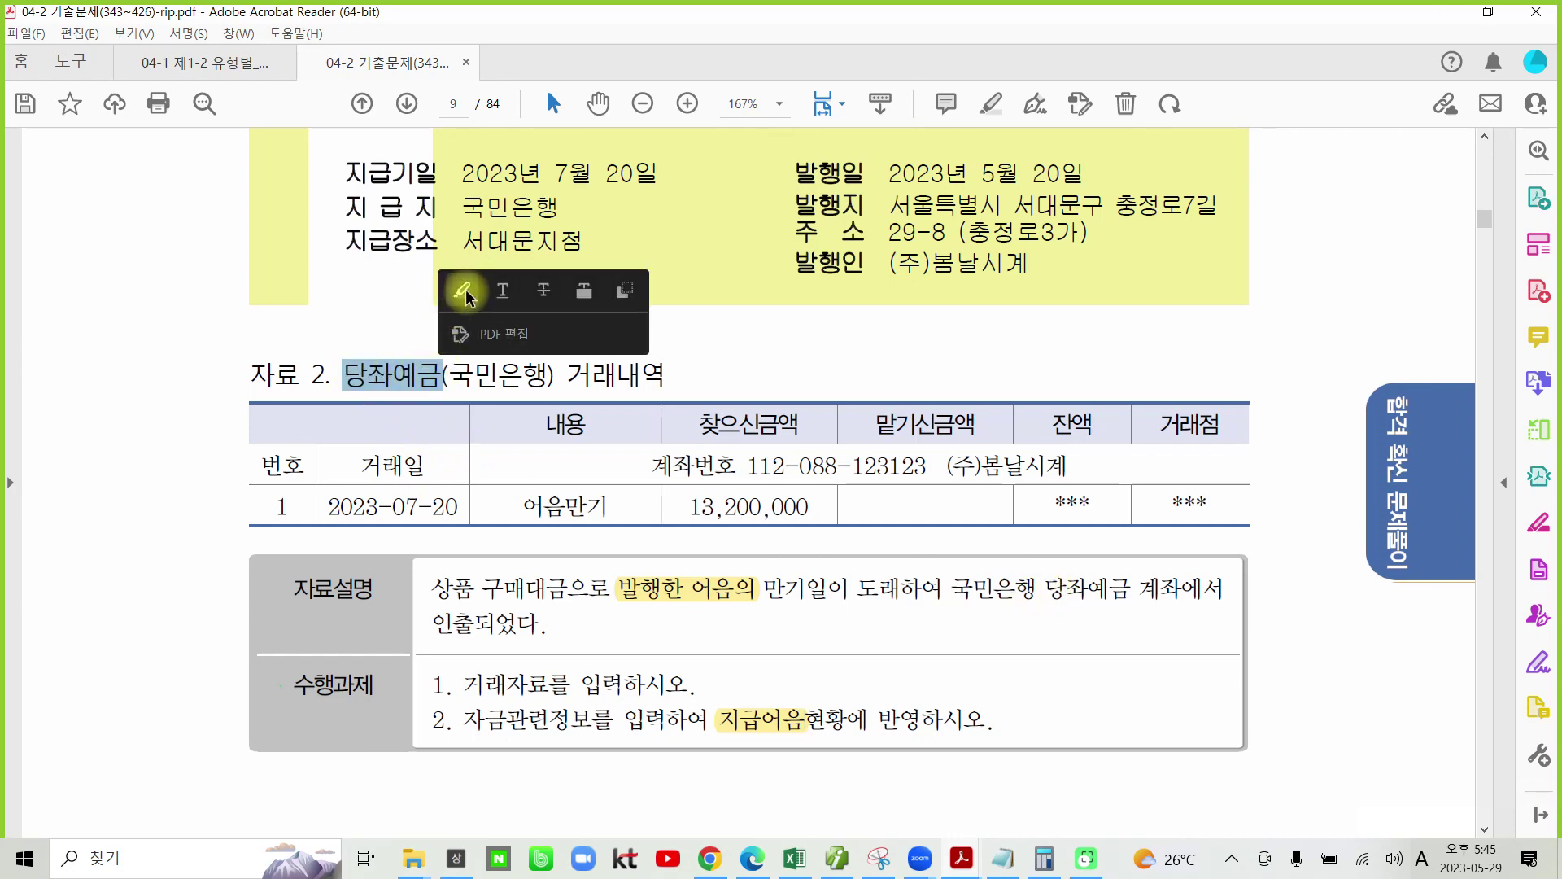
pyautogui.click(462, 290)
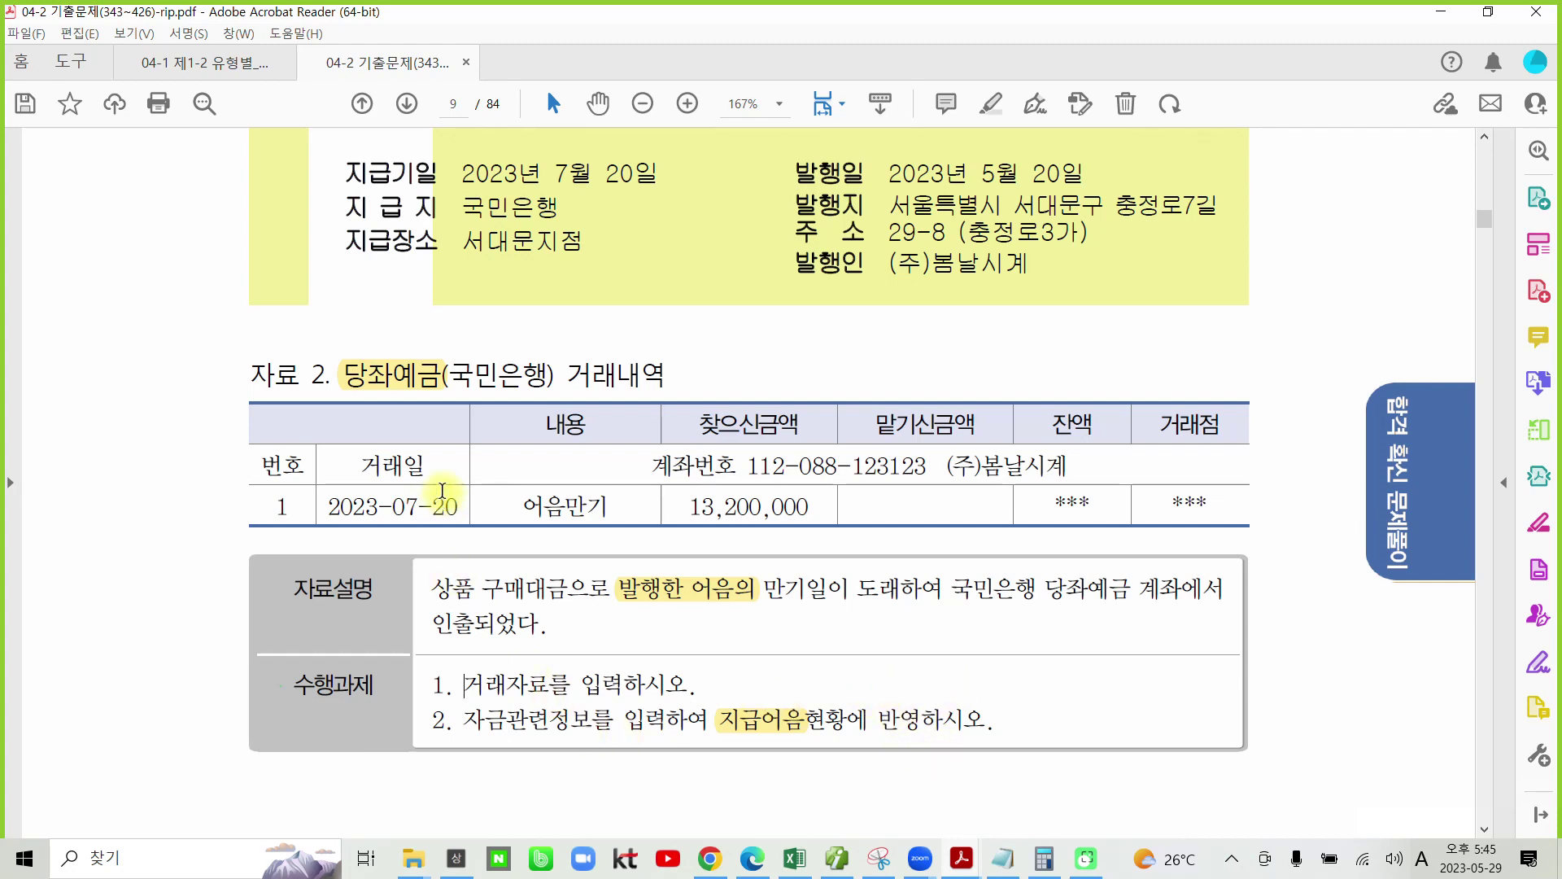
pyautogui.moveTo(459, 511); pyautogui.dragTo(376, 511)
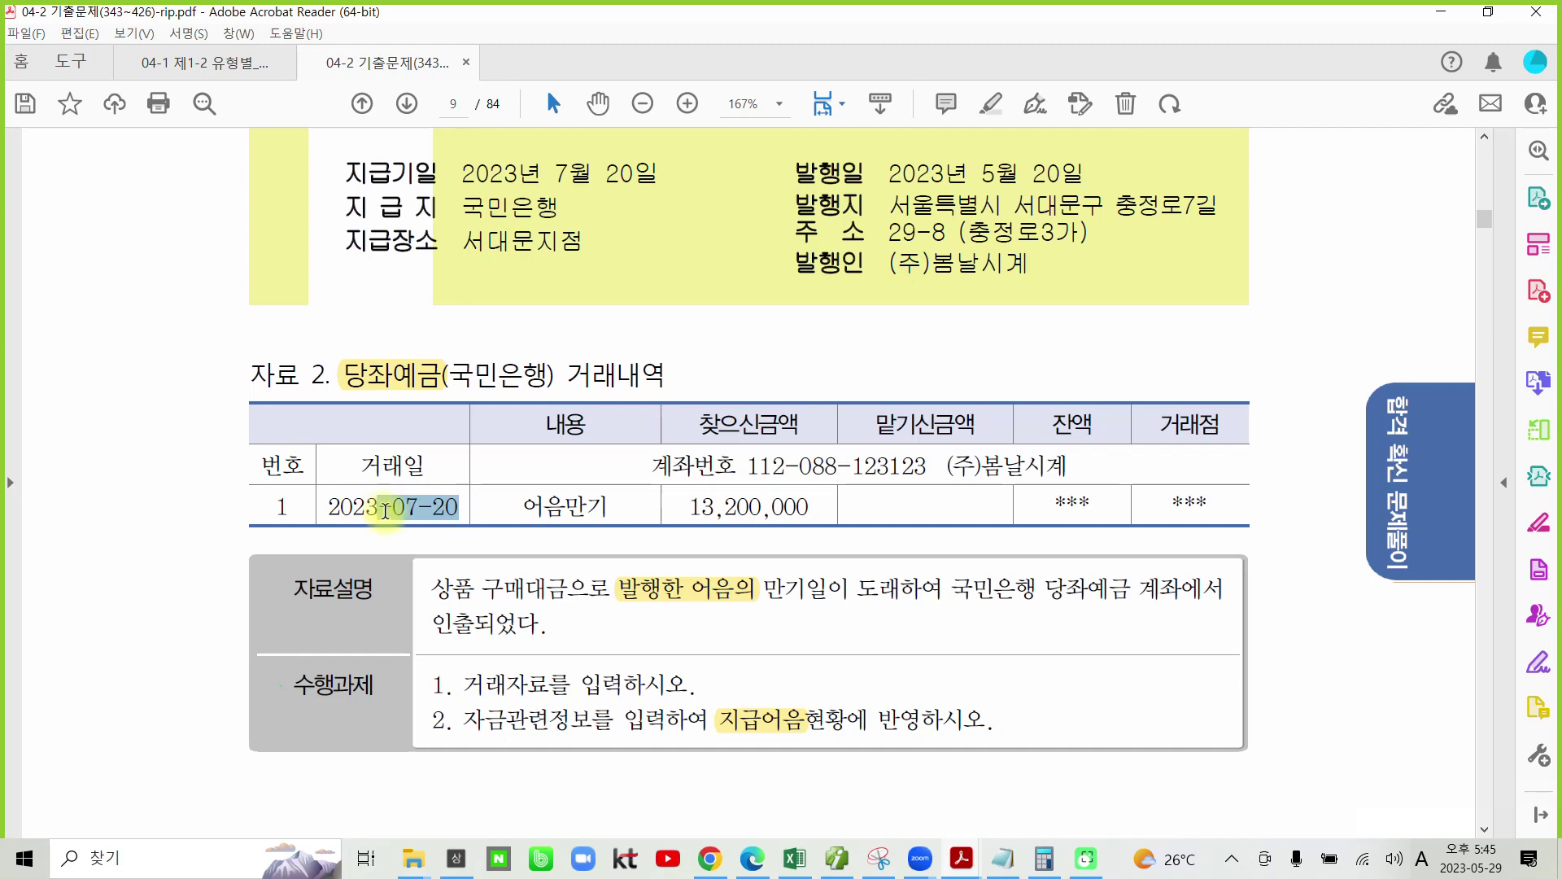
pyautogui.click(409, 425)
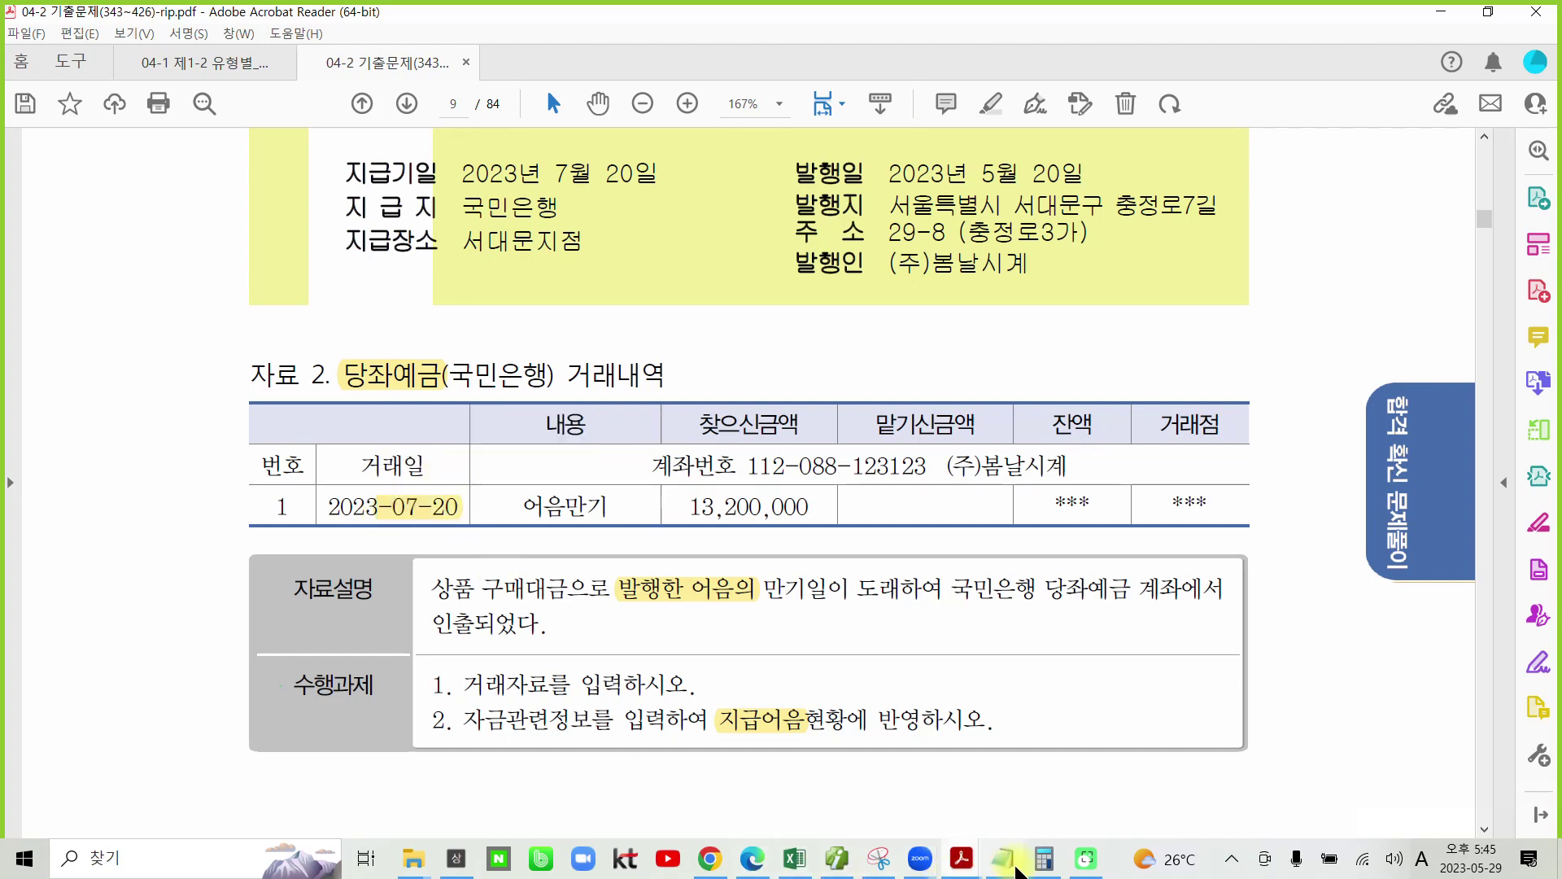
# Switch to 일반전표입력 in the accounting program and set the voucher date to 07월 20일
pyautogui.click(825, 859)
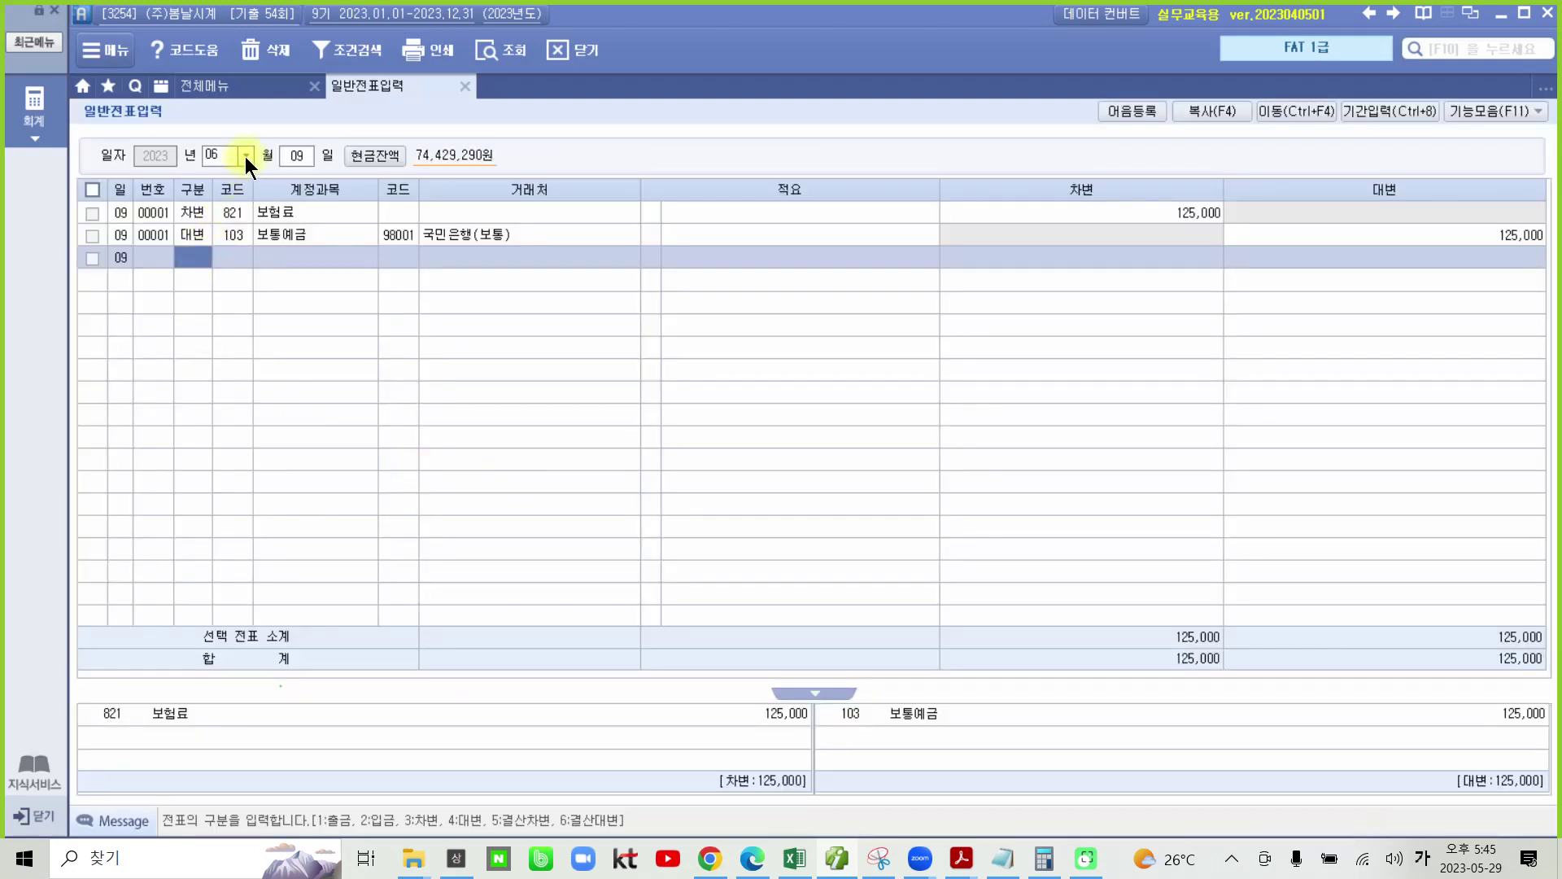
pyautogui.click(246, 156)
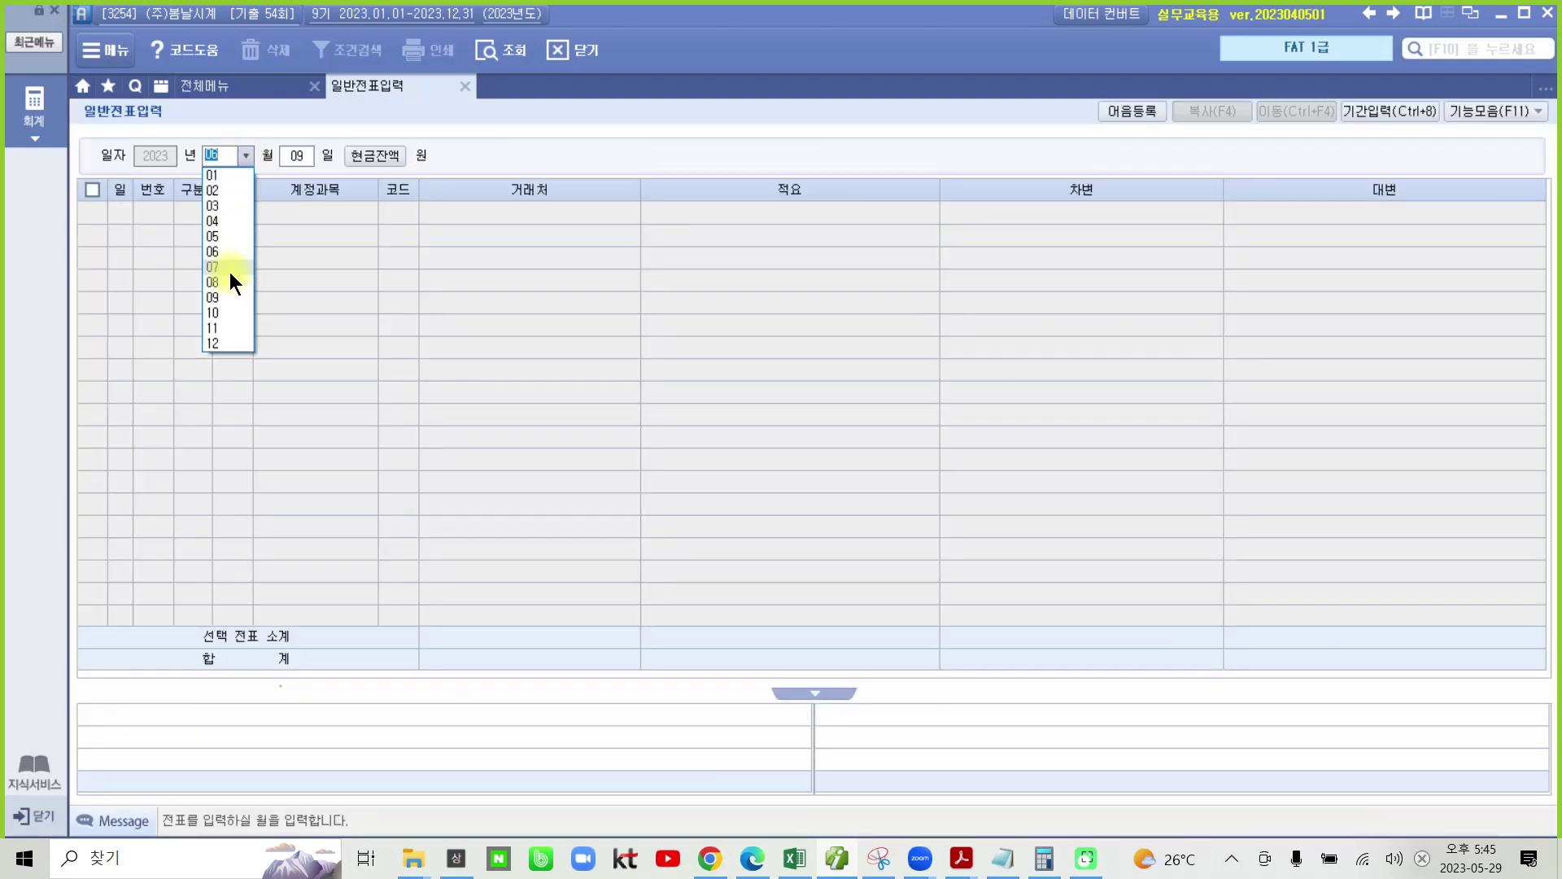
pyautogui.click(229, 272)
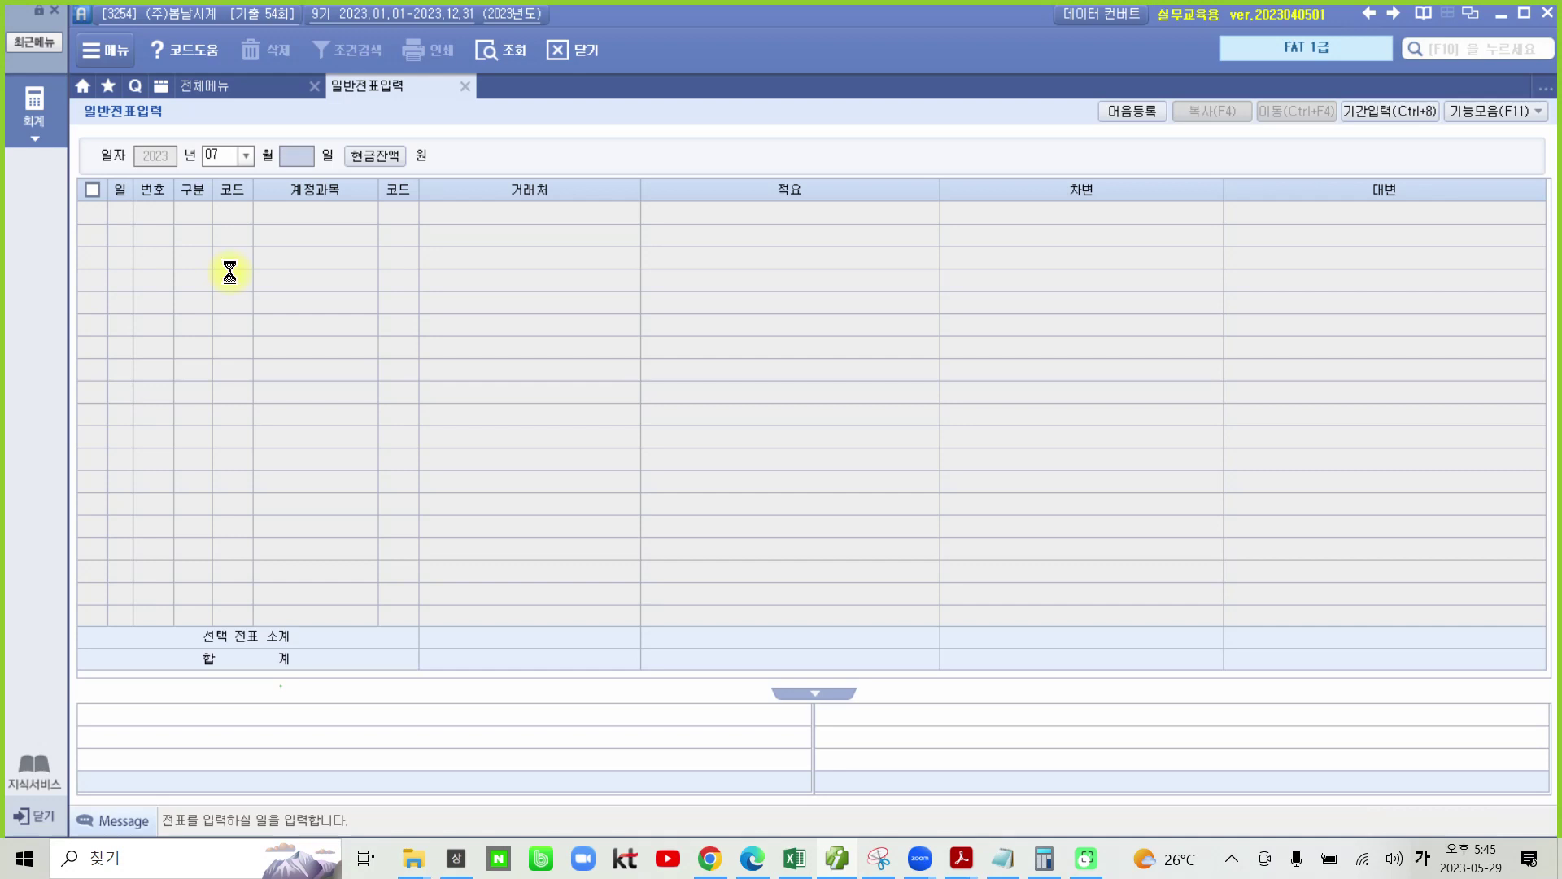
pyautogui.write('20')
pyautogui.press('Return')
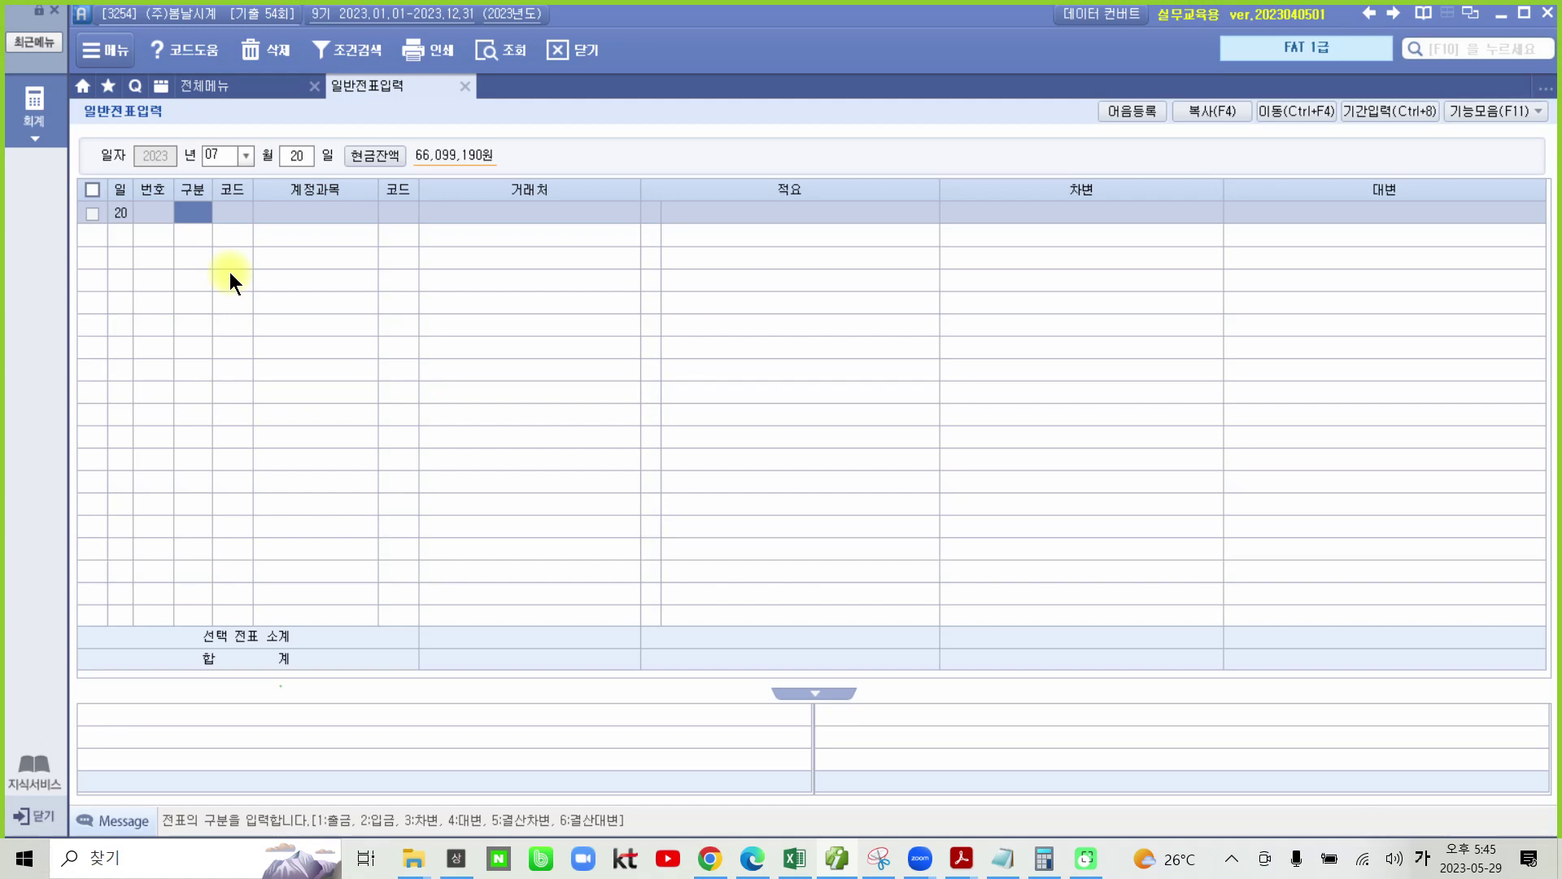
# Start a 대변 line in the 07월 20일 voucher with account 102 당좌예금
pyautogui.write('4')
pyautogui.press('Return')
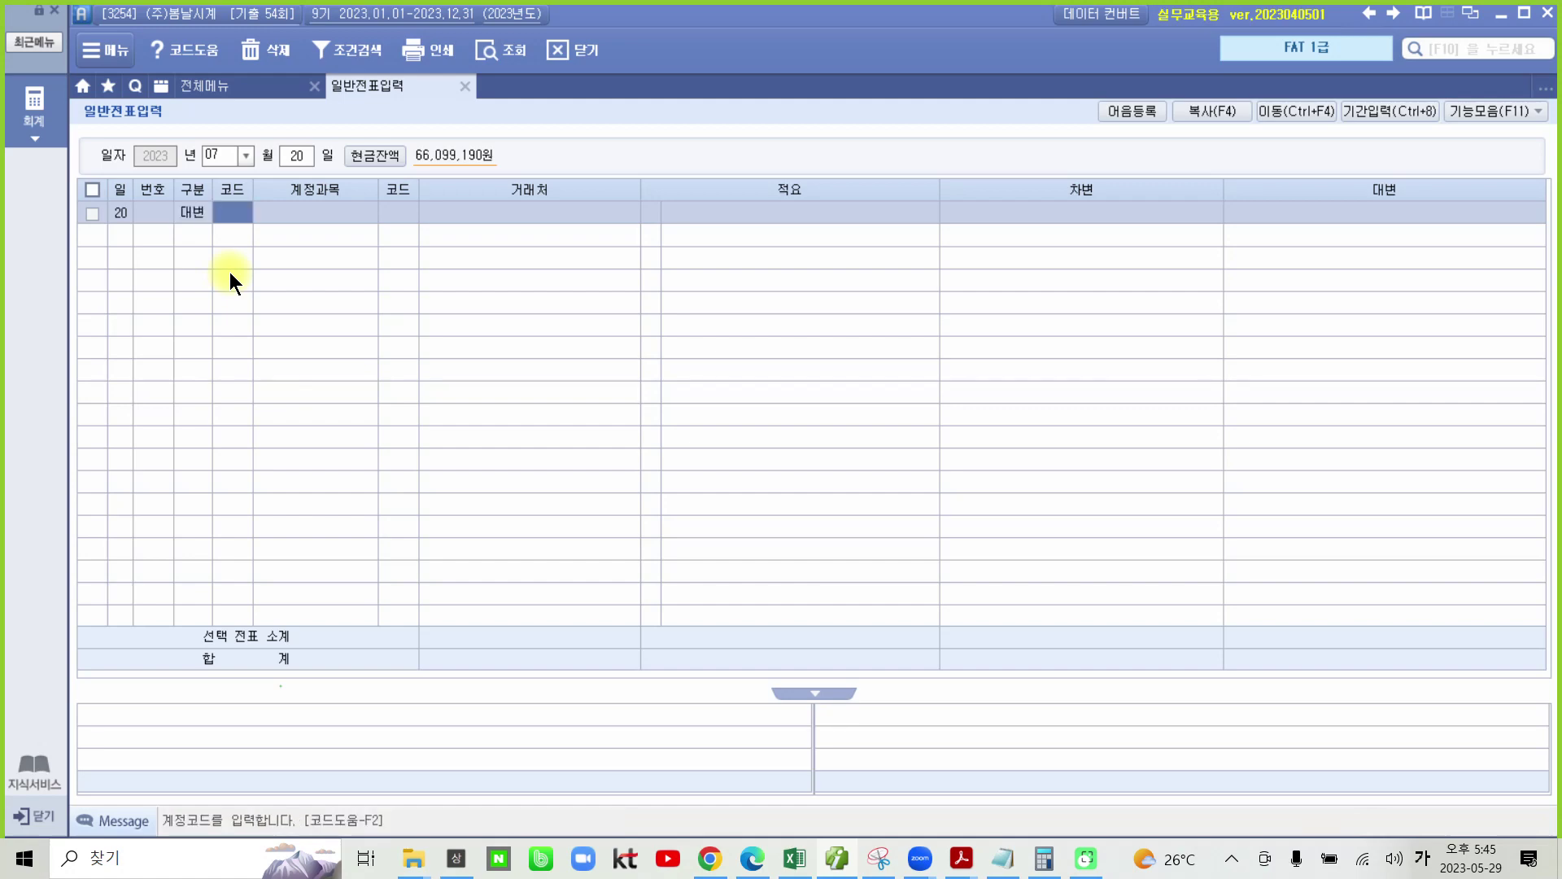
pyautogui.write('102')
pyautogui.press('Return')
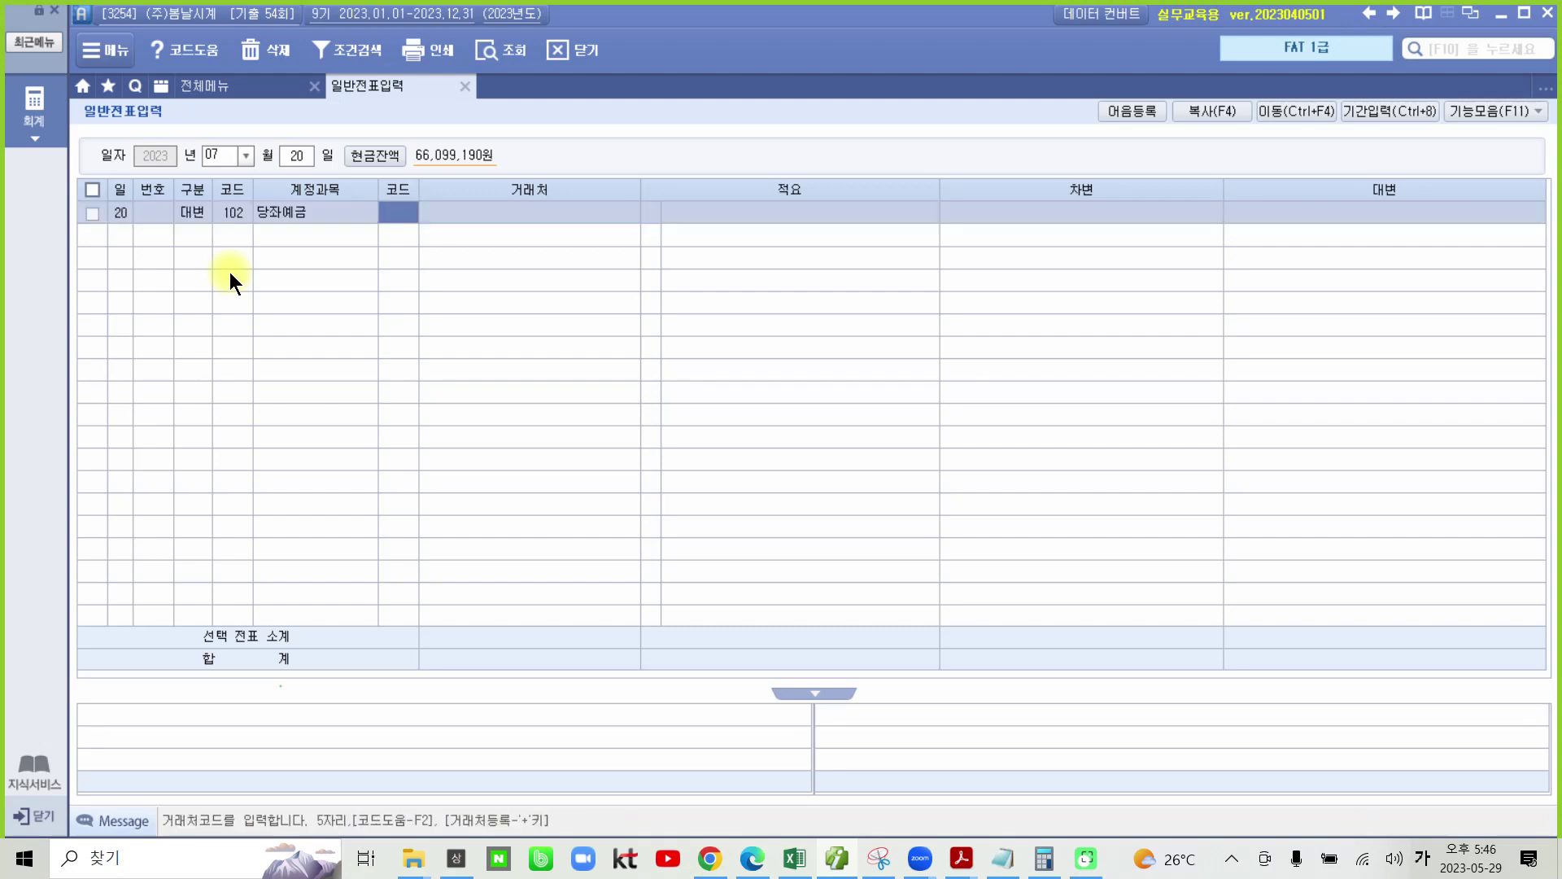
# Look up 거래처 matching 국민 and choose 98000 국민은행(당좌) for the 당좌예금 line
pyautogui.press('BackSpace')
pyautogui.write('국')
pyautogui.write('미')
pyautogui.write('ㄴ')
pyautogui.press('Return')
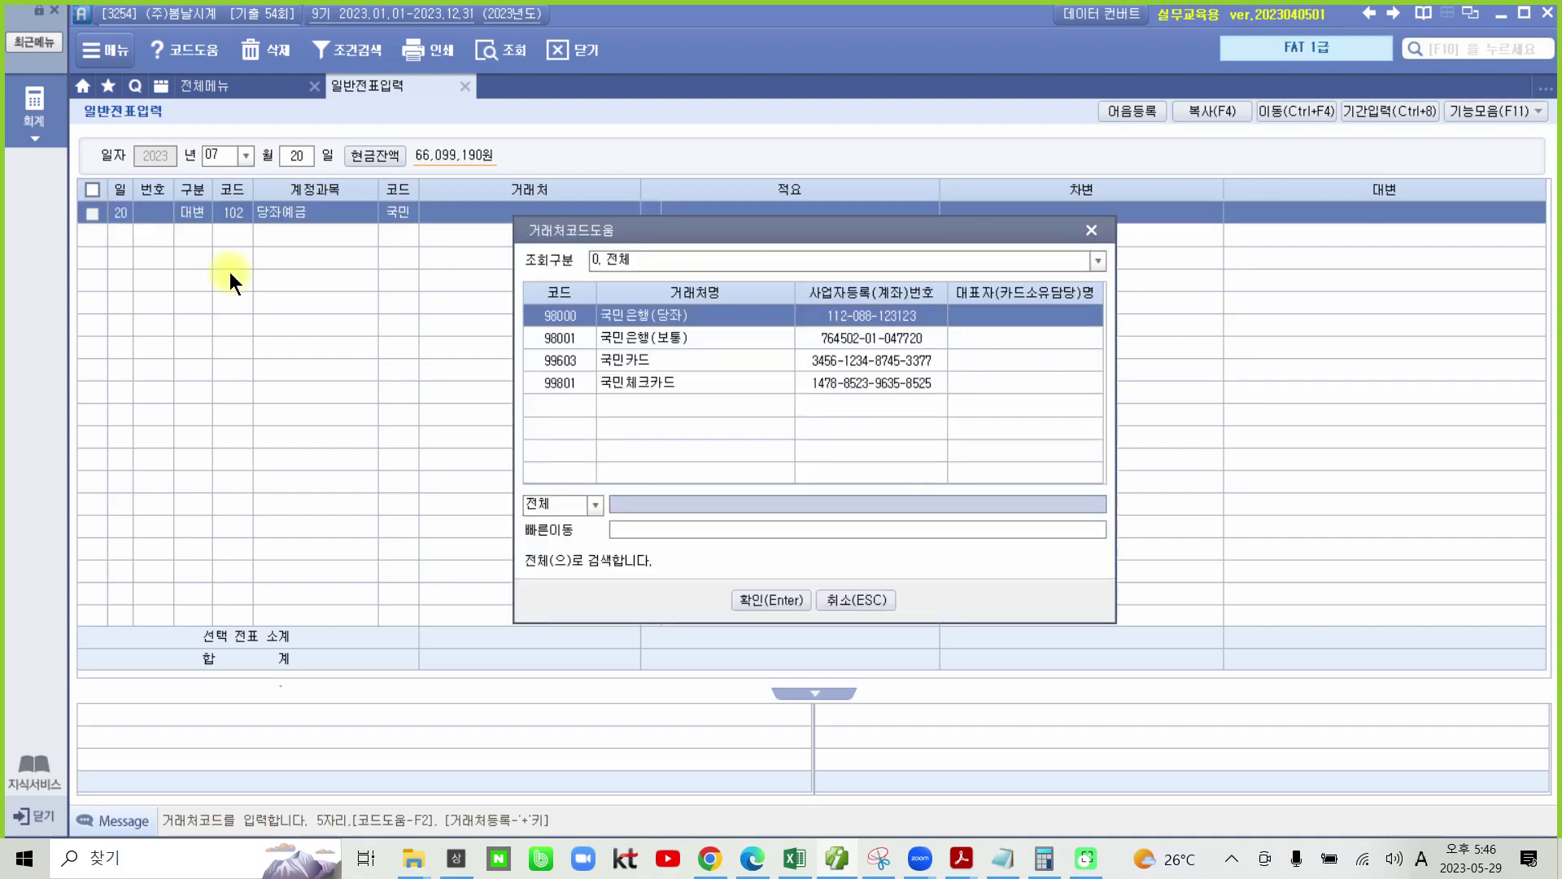
pyautogui.press('Return')
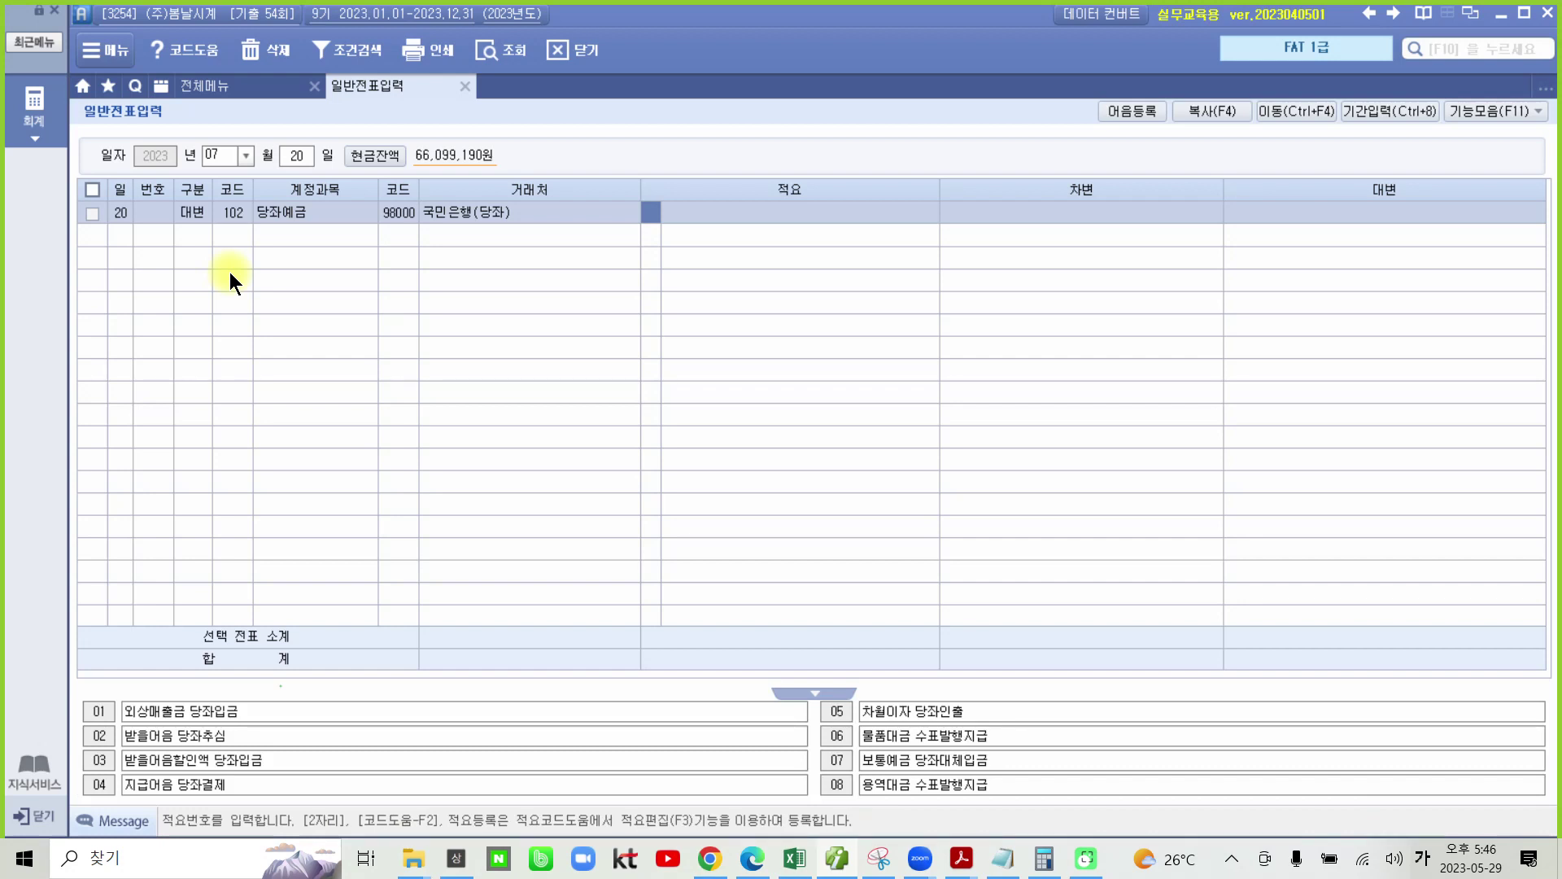
# Leave 적요 empty on the 당좌예금 line and enter 13,200,000 as its 대변 amount
pyautogui.press('Return')
pyautogui.press('Return')
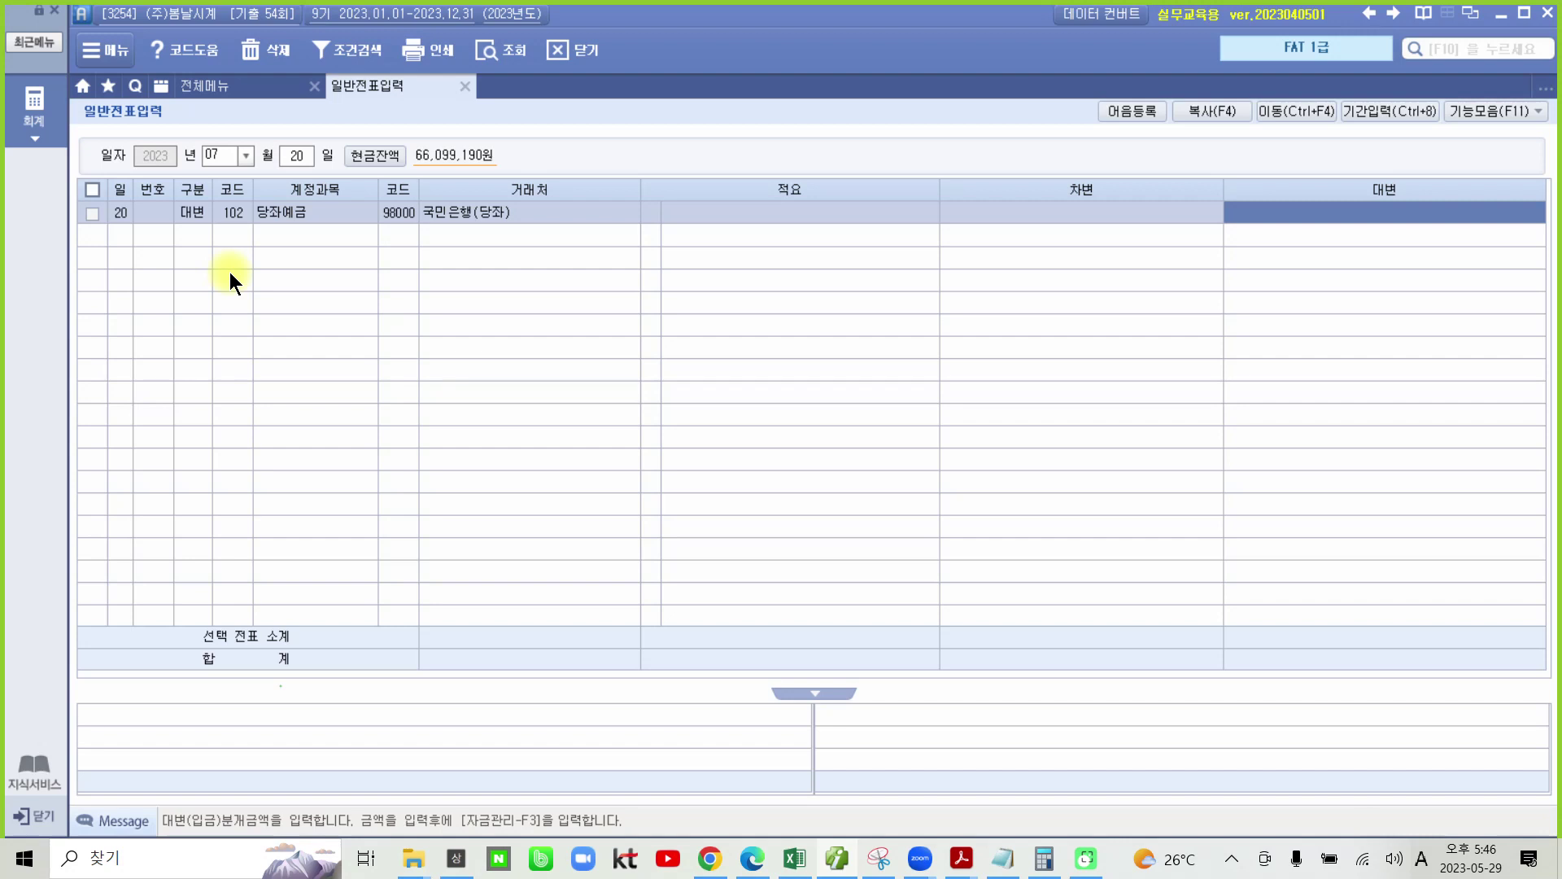
pyautogui.write('13,200,')
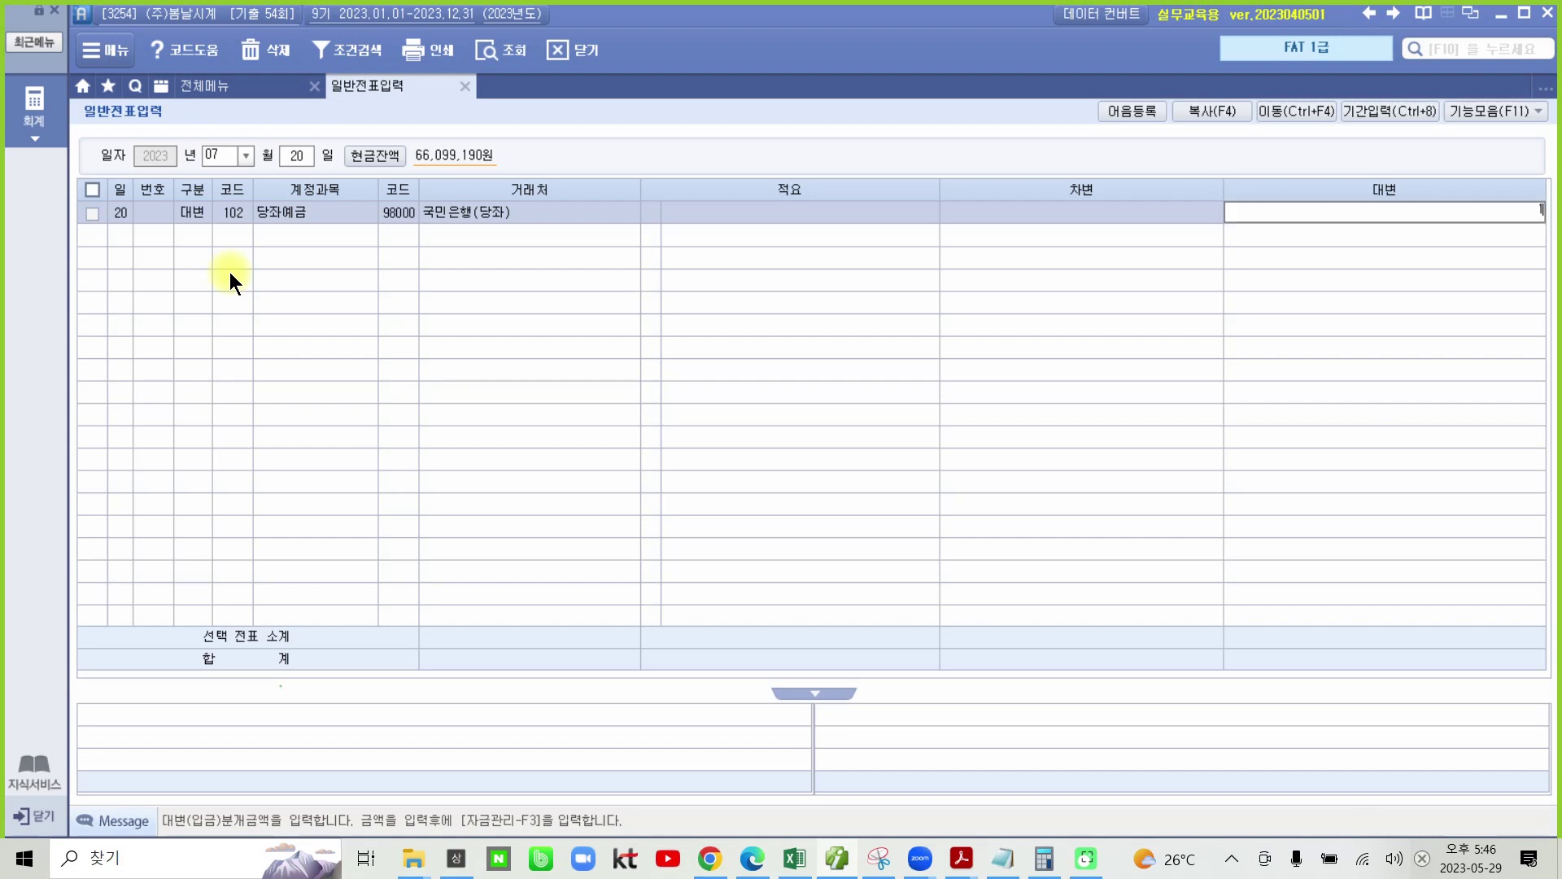
pyautogui.write('000')
pyautogui.press('Return')
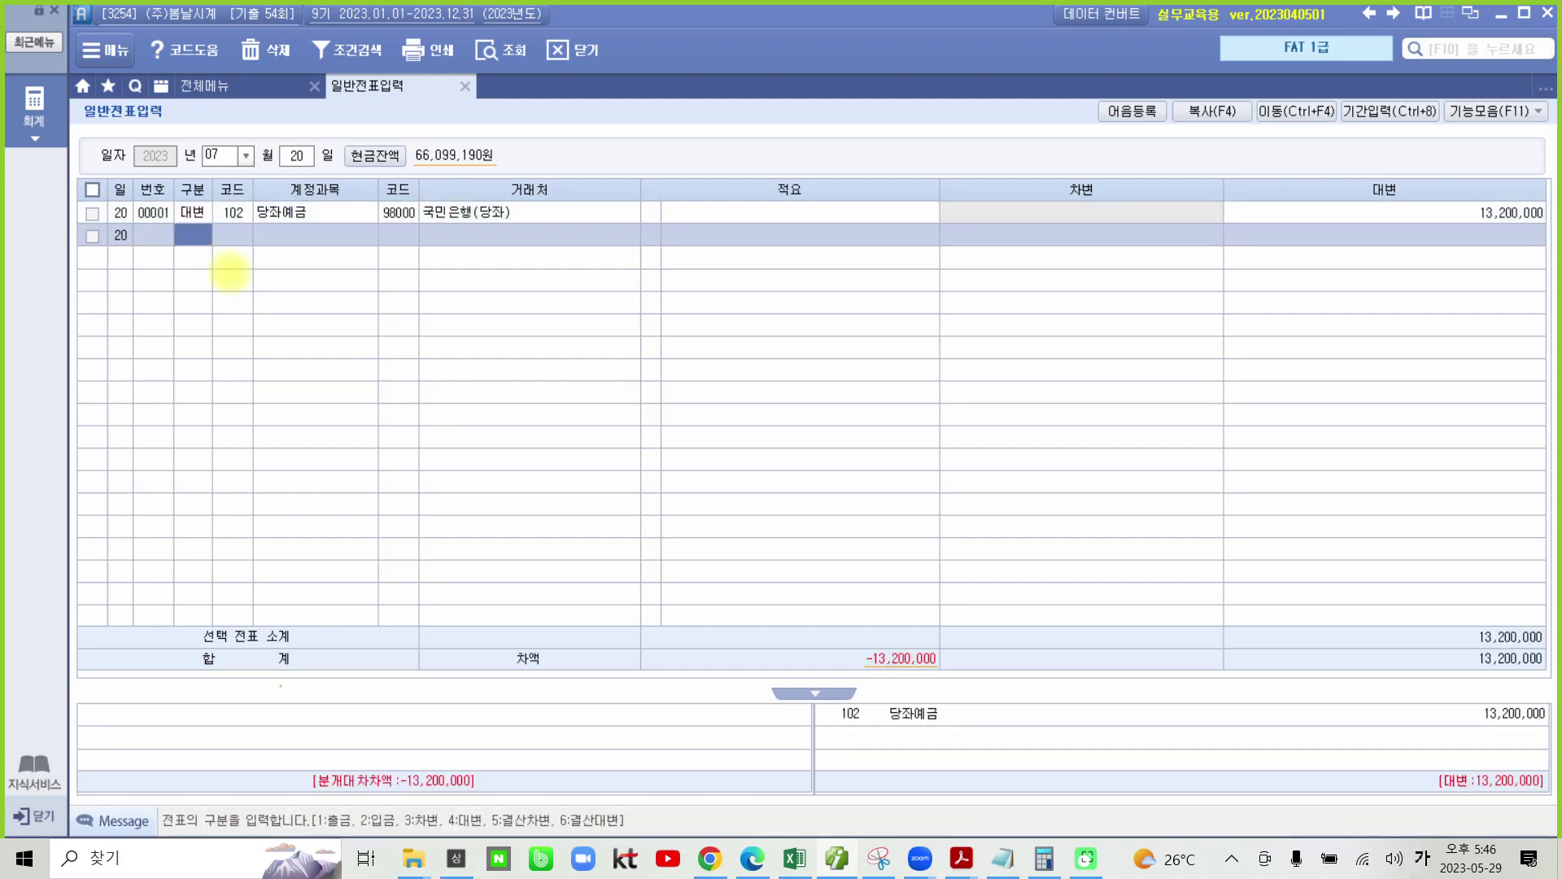
# Add a 차변 line to the 07월 20일 voucher with account 252 지급어음
pyautogui.write('3')
pyautogui.press('Return')
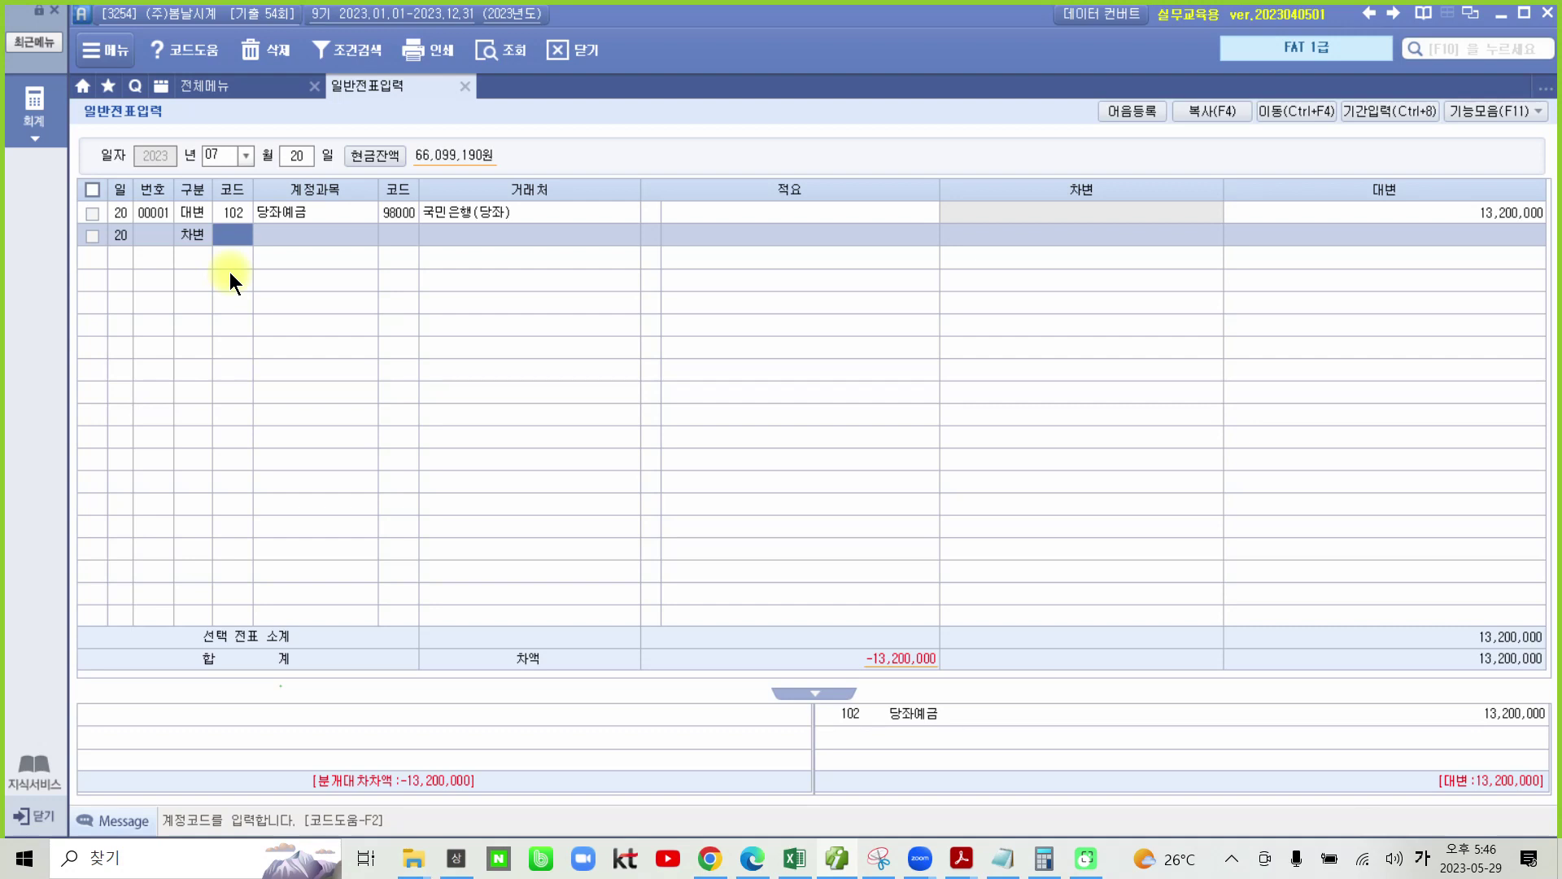
pyautogui.write('252')
pyautogui.press('Return')
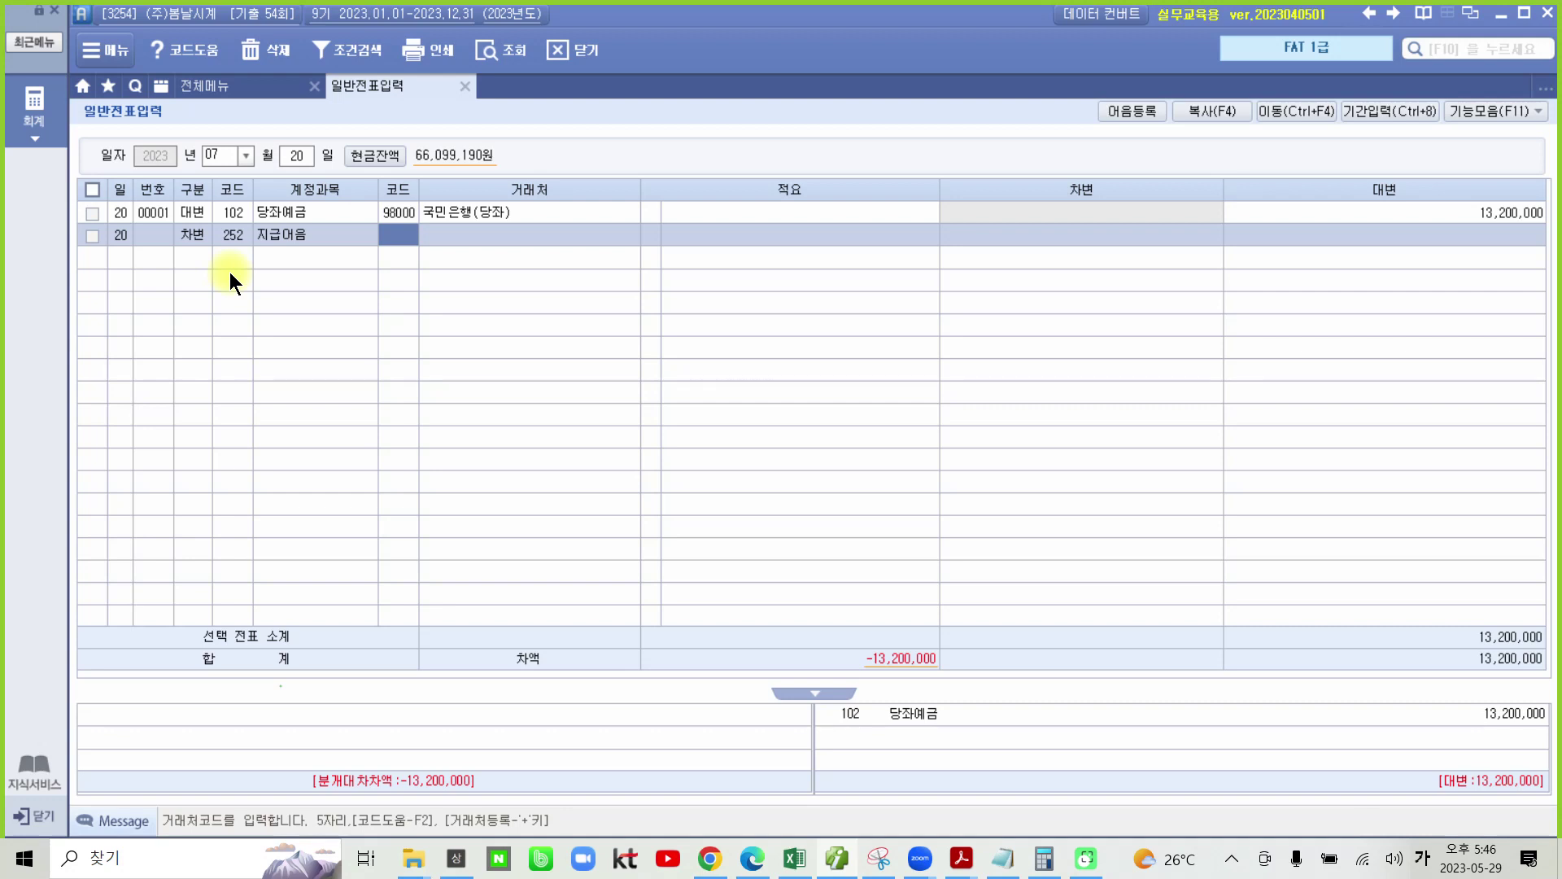
# Set the 지급어음 line's 거래처 to 00321 (주)수마유통, leave 적요 empty, and enter 13,200,000 as its 차변 amount
pyautogui.write('321')
pyautogui.press('Return')
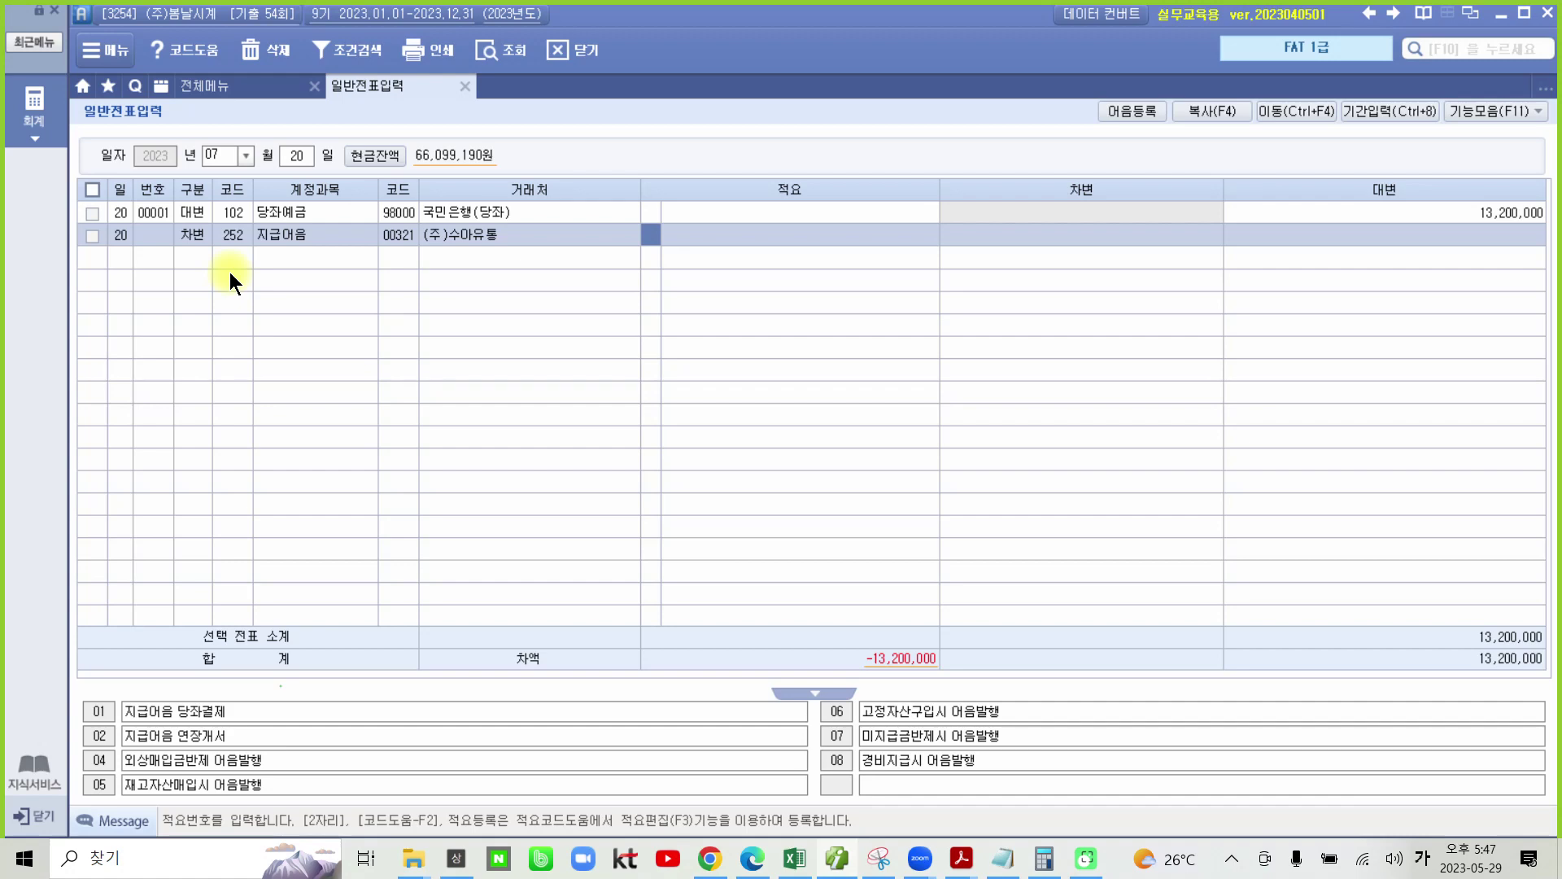
pyautogui.press('Return')
pyautogui.write('13,200,')
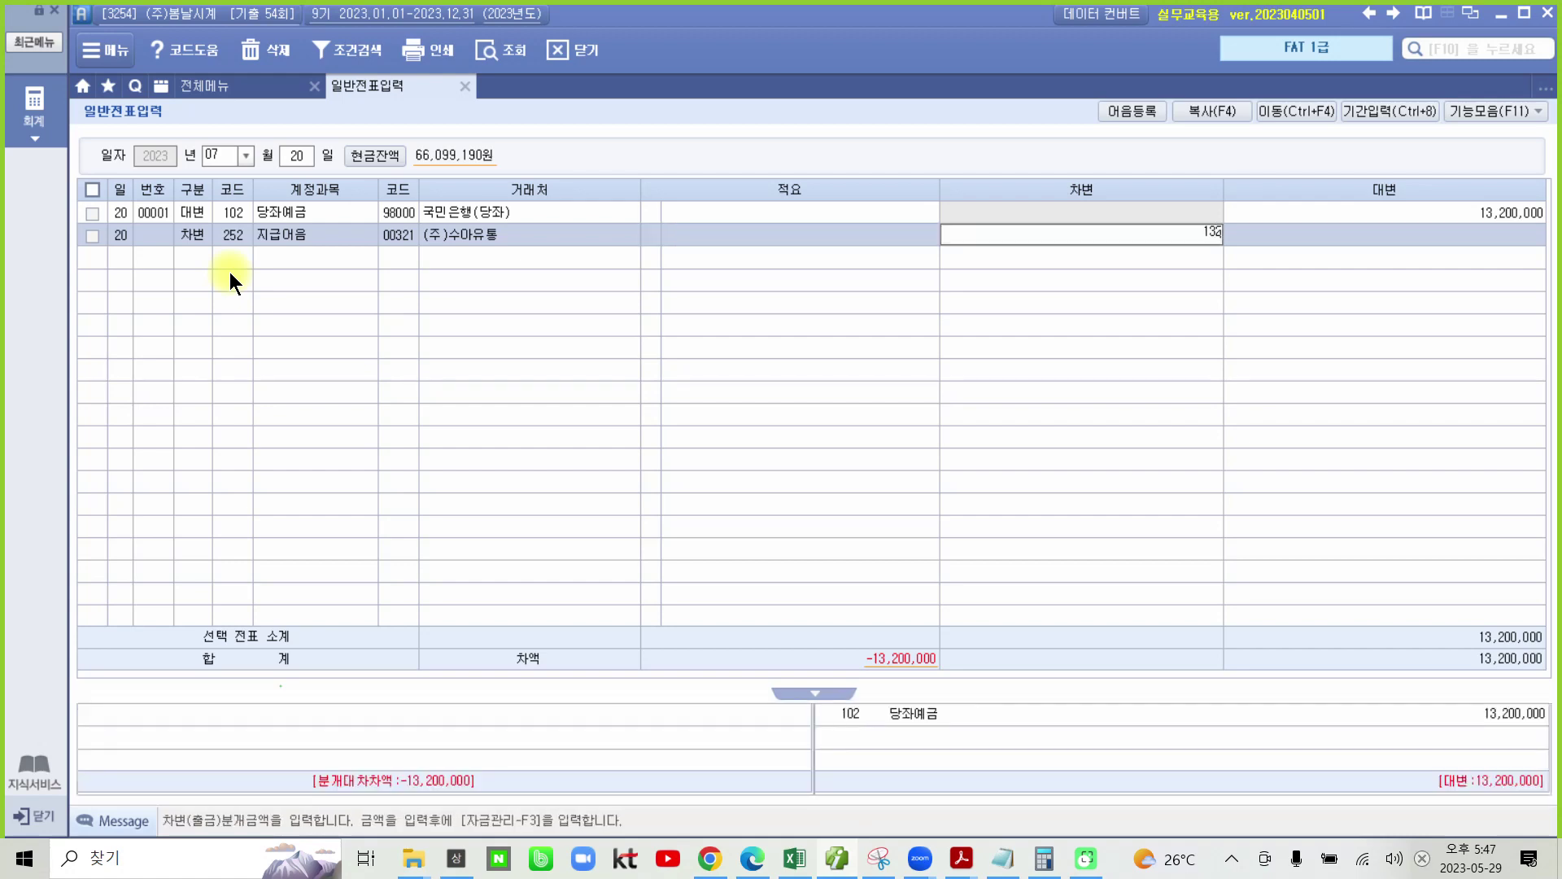
pyautogui.write('000')
pyautogui.press('Return')
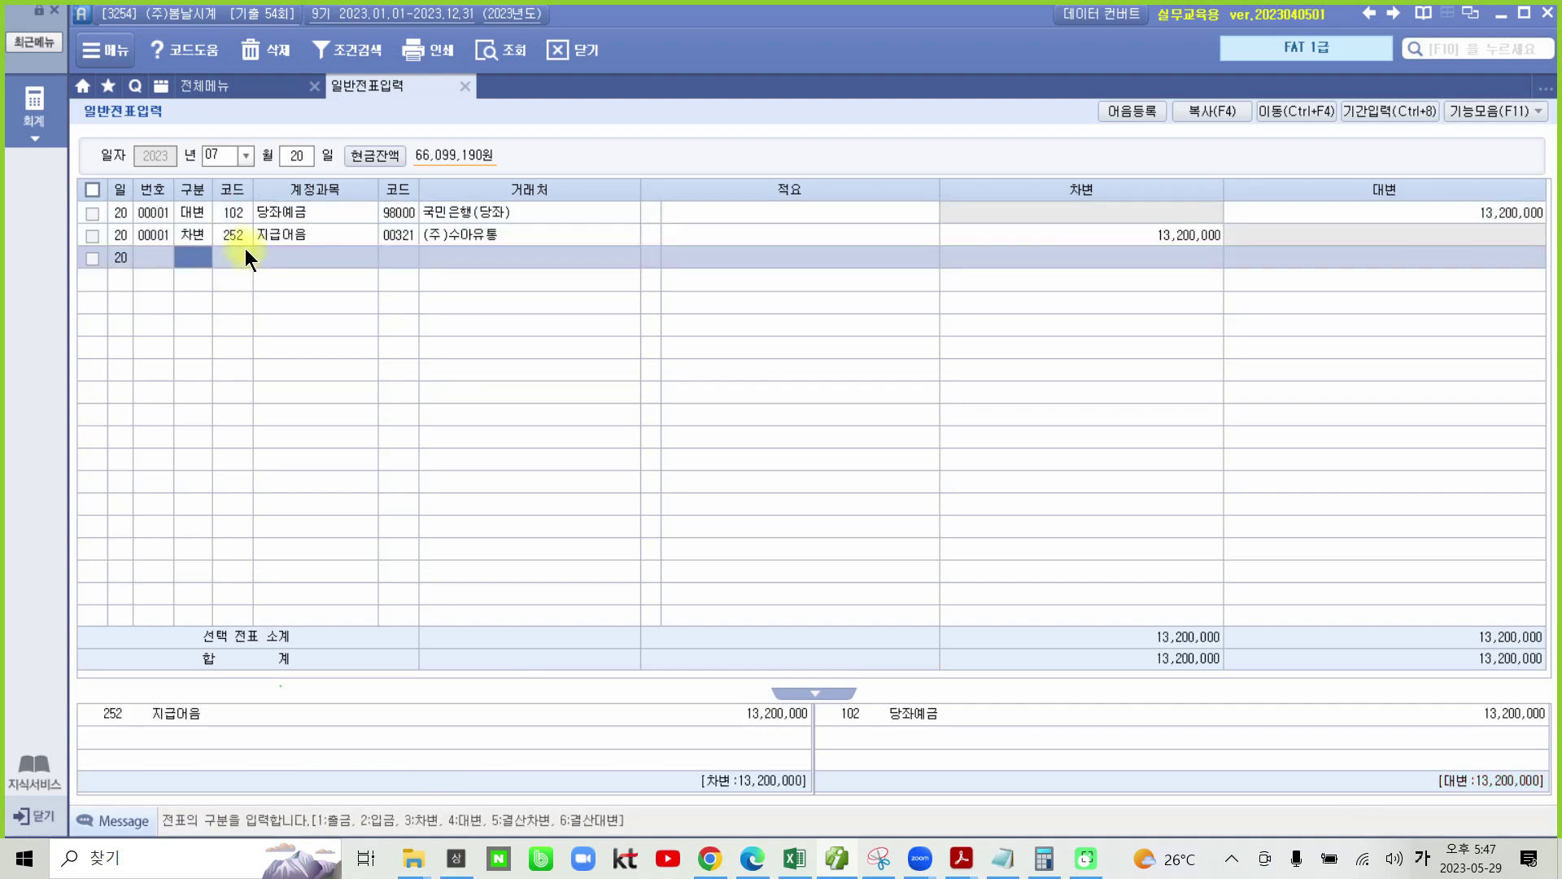
# In 지급어음 관리 for the 지급어음 line, keep 어음상태 3 결제 and look up and select the (주)수마유통 note maturing 2023-07-20
pyautogui.click(254, 233)
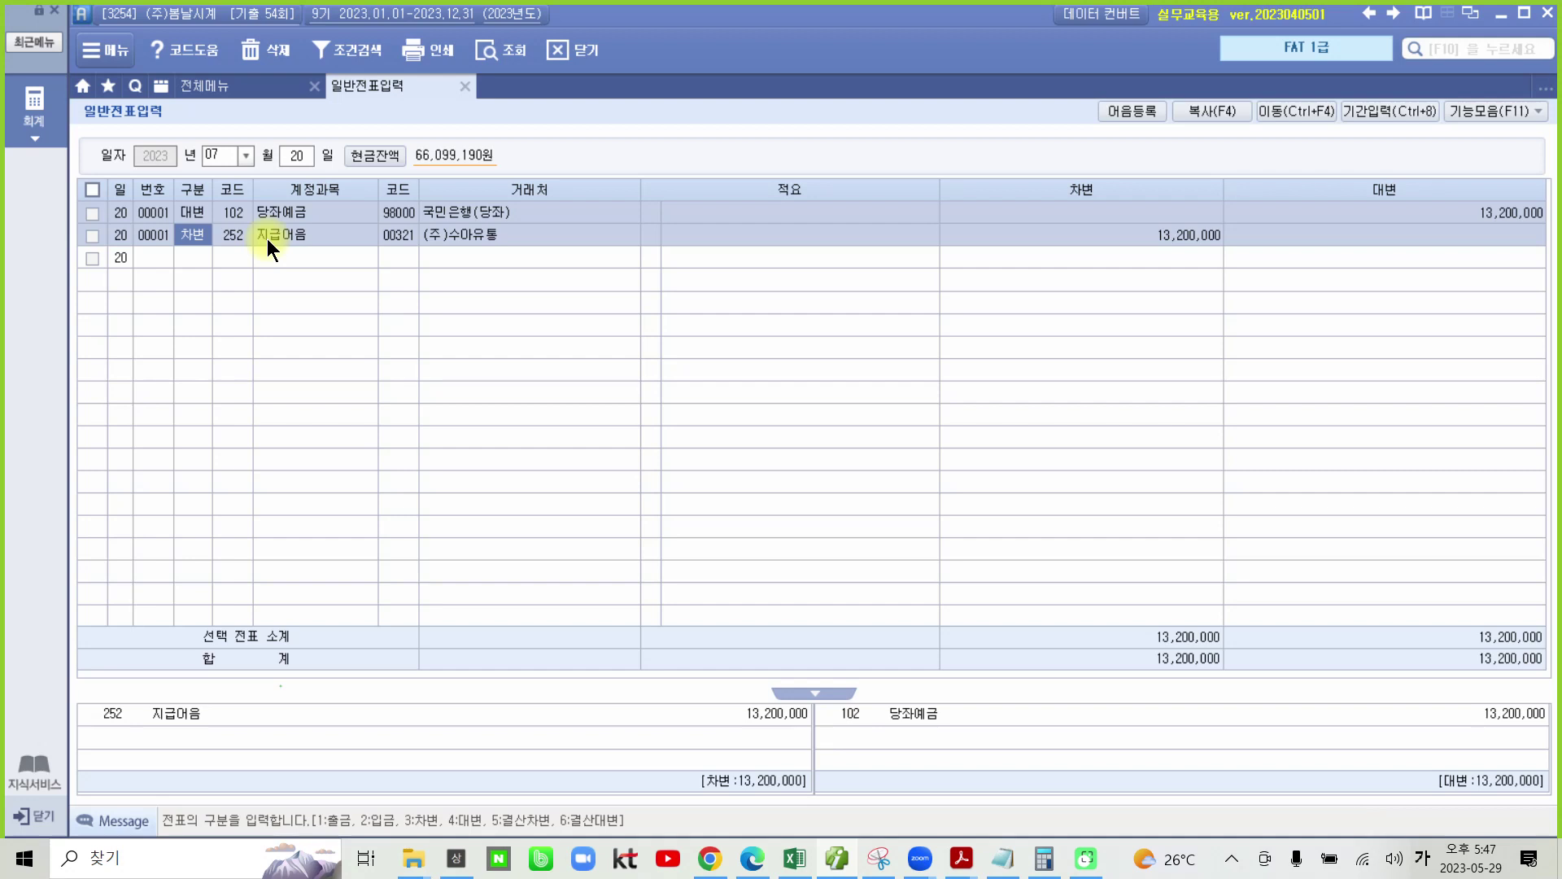
pyautogui.press('Return')
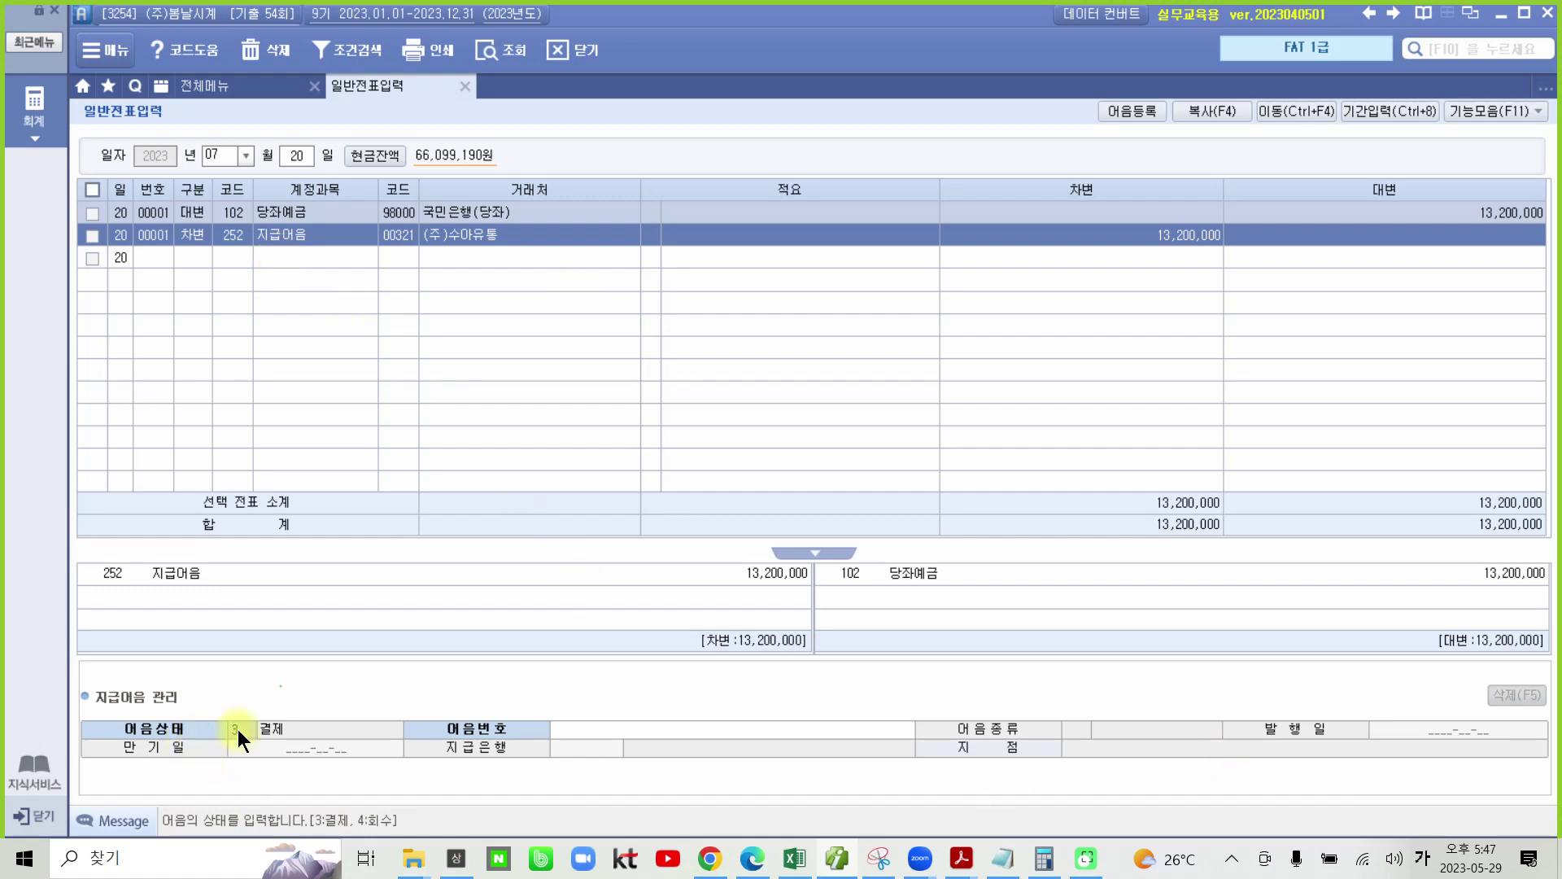
pyautogui.click(632, 732)
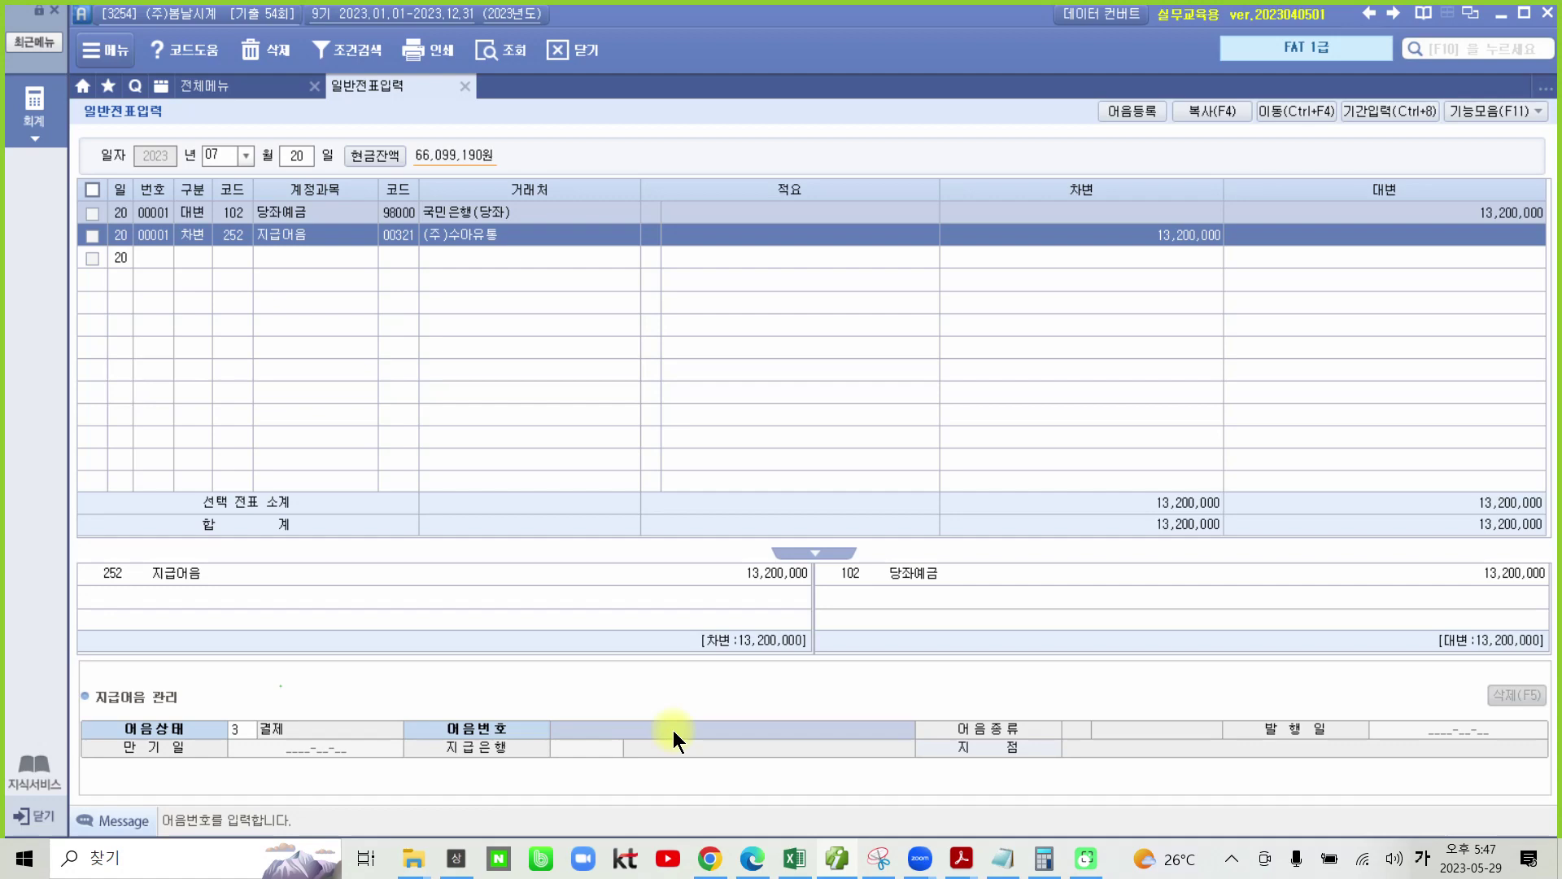
pyautogui.press('F2')
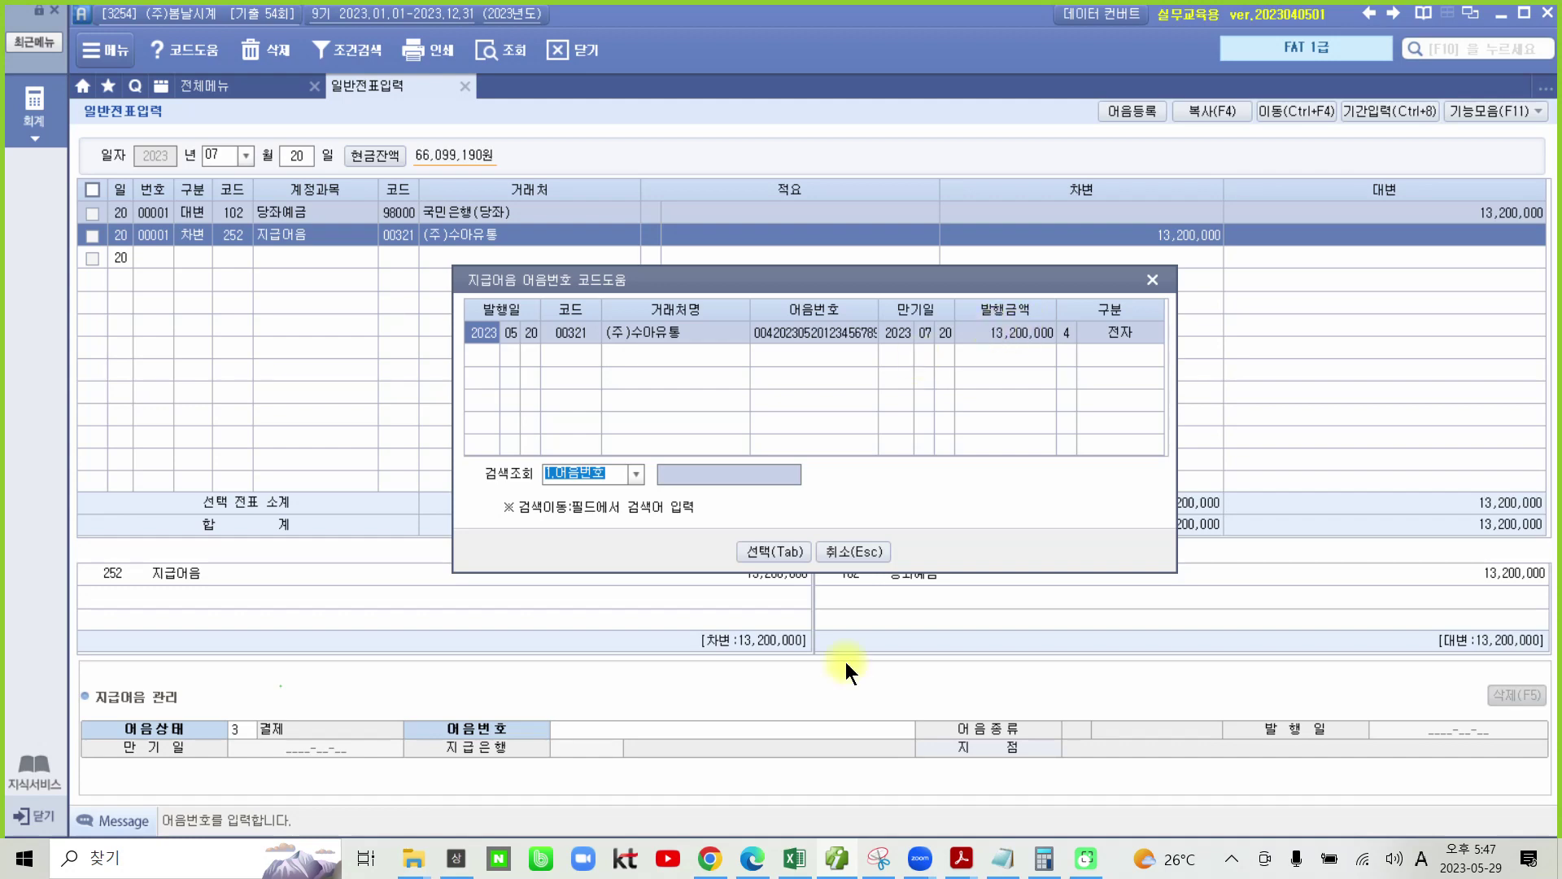
pyautogui.click(775, 552)
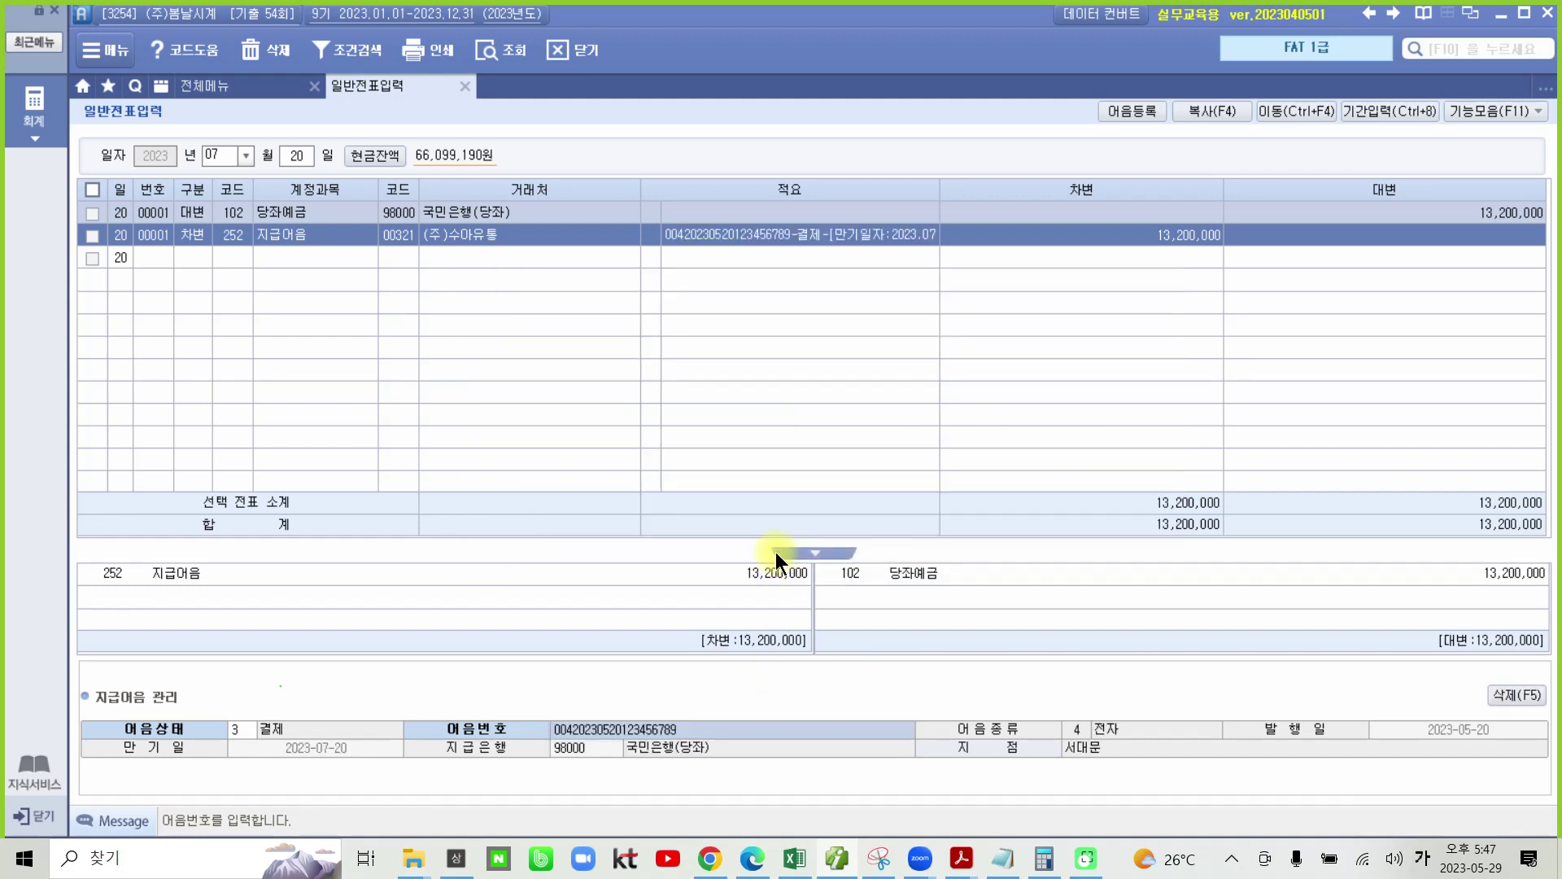
pyautogui.press('Return')
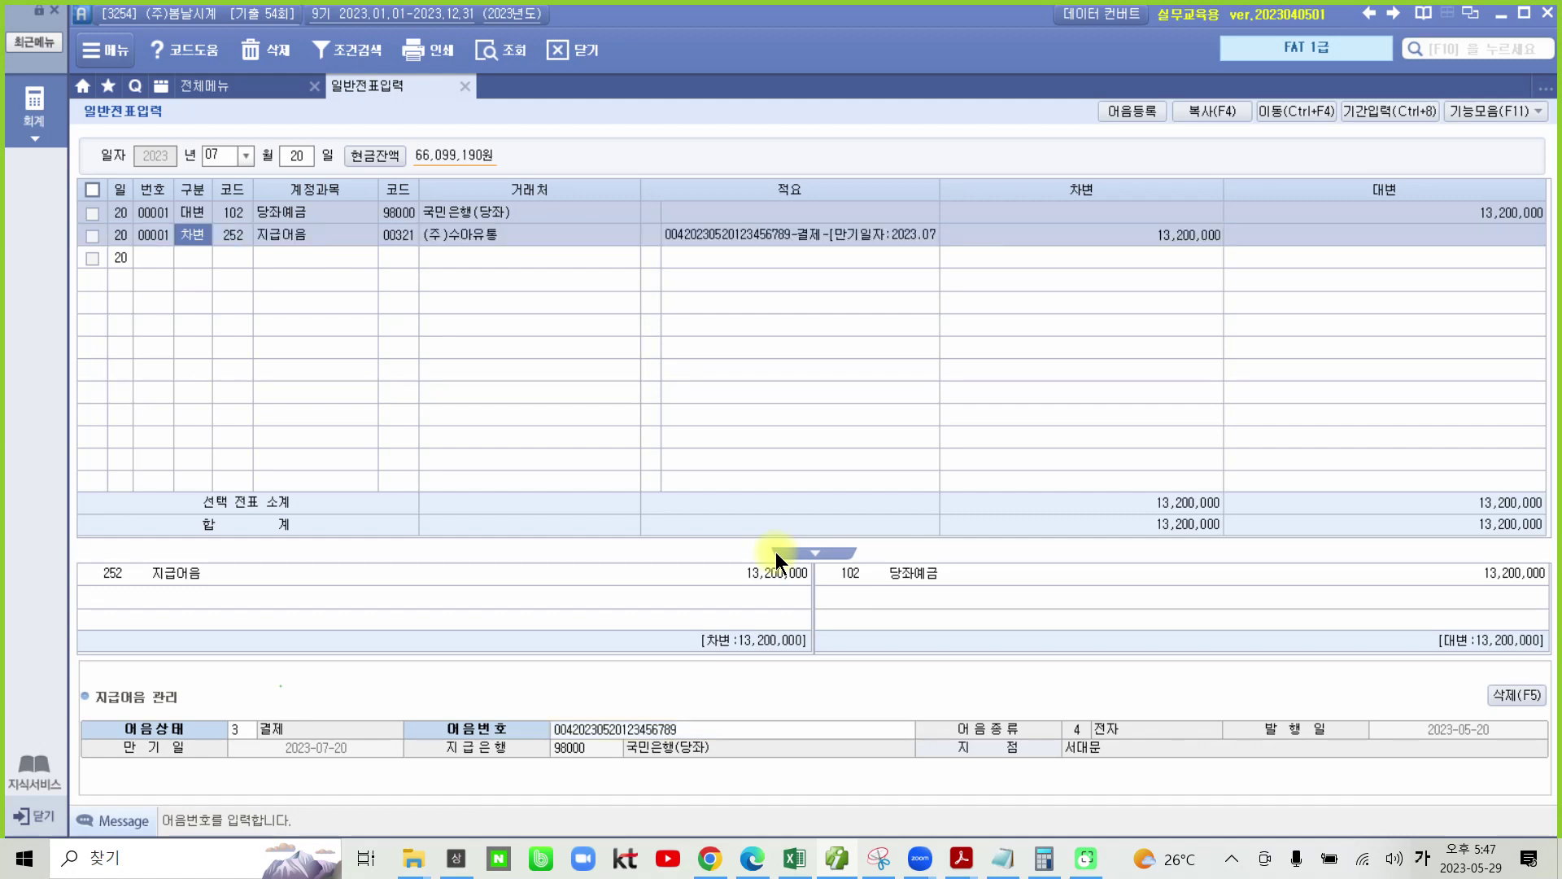
pyautogui.moveTo(673, 204)
pyautogui.mouseDown()
pyautogui.moveTo(708, 272)
pyautogui.moveTo(838, 205)
pyautogui.moveTo(703, 212)
pyautogui.mouseUp()
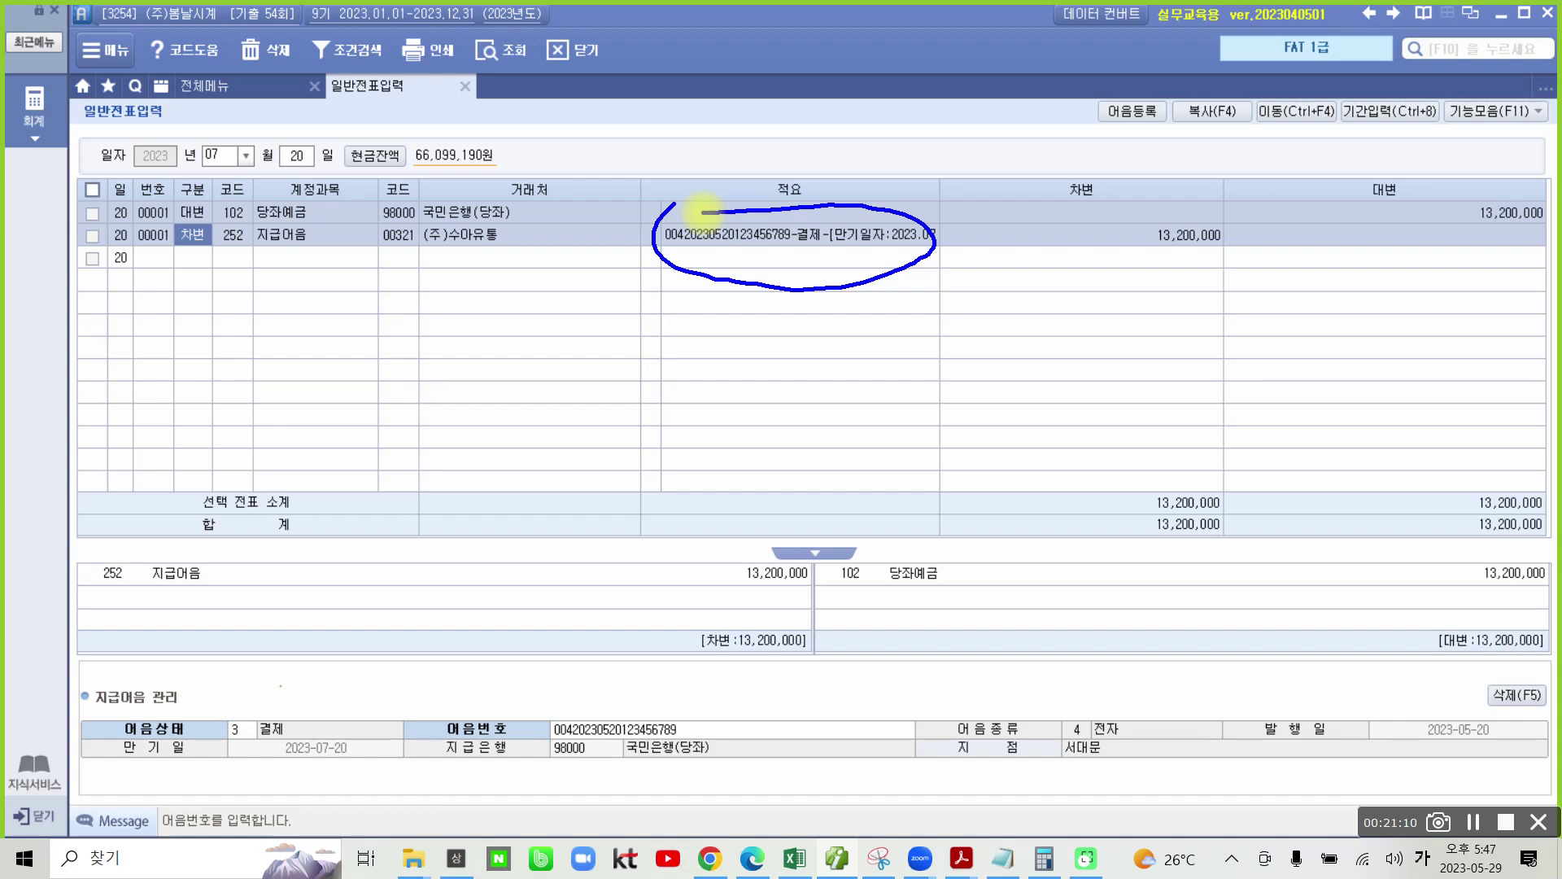